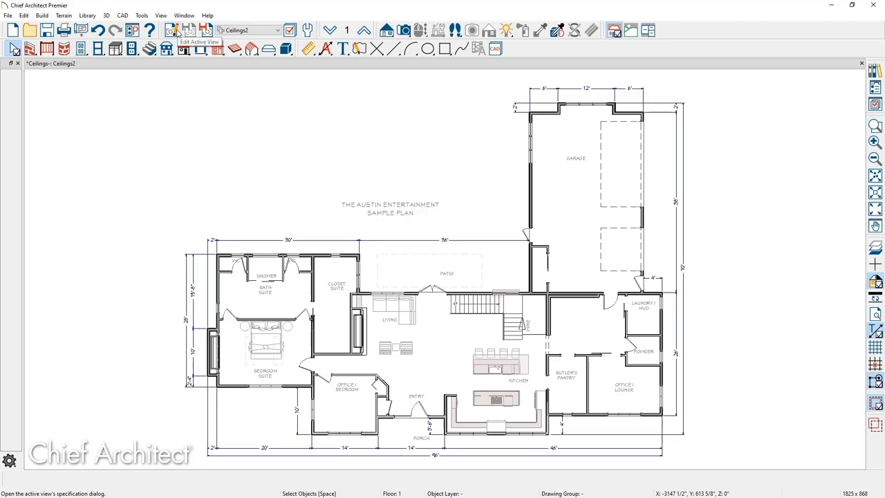
# Step: Copy the active plan view's Floor Plan Shell layer set to a new layer set named Ceiling2
pyautogui.click(174, 32)
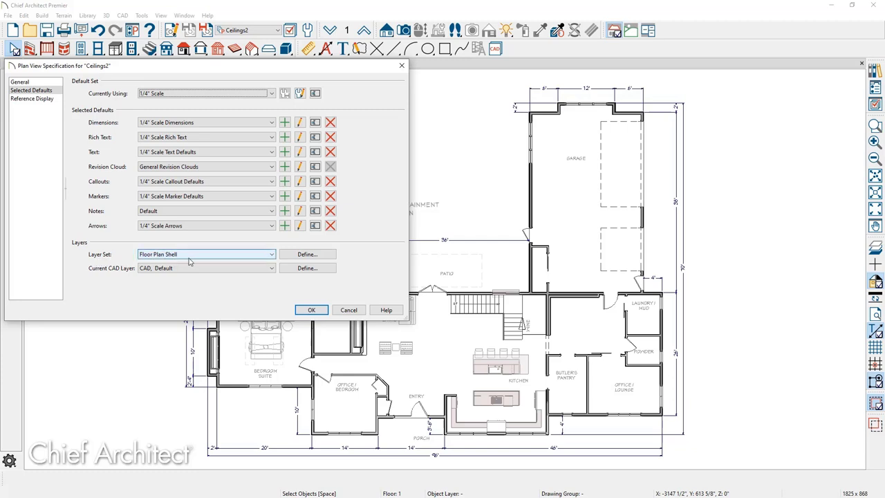
pyautogui.click(309, 256)
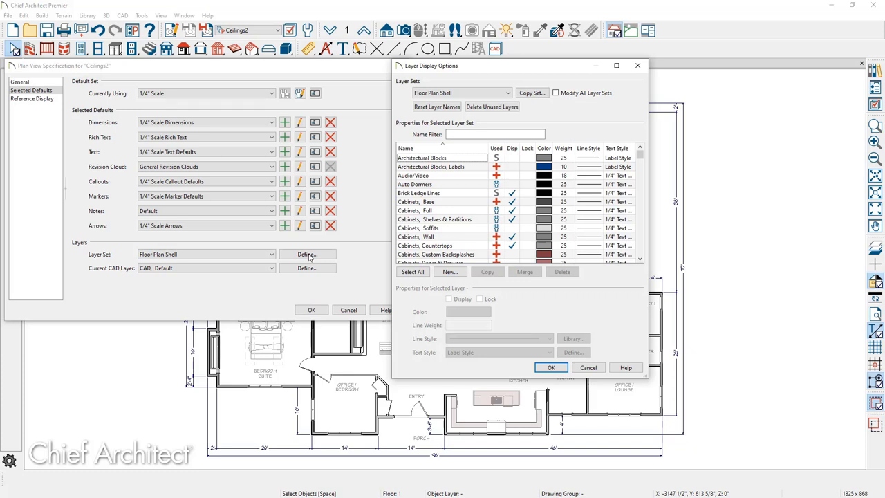
pyautogui.click(531, 93)
pyautogui.moveTo(582, 121); pyautogui.dragTo(539, 121)
pyautogui.write('Ceiling2')
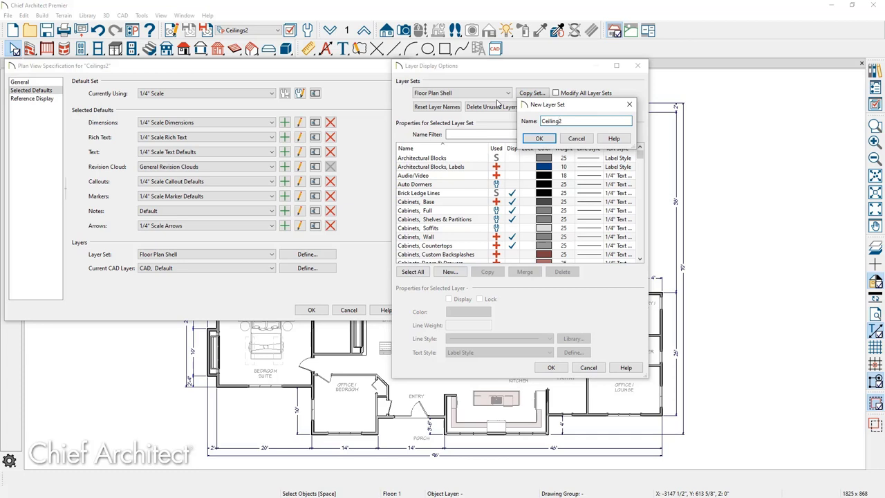
pyautogui.click(527, 141)
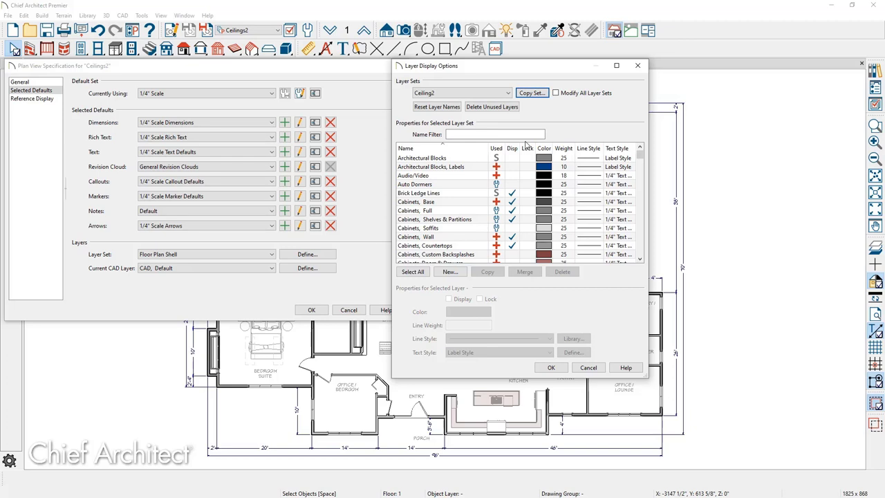
# Step: Turn off display of Brick Ledge Lines and the Base, Full, Shelves & Partitions, Wall and Countertops cabinet layers in Ceiling2
pyautogui.click(511, 150)
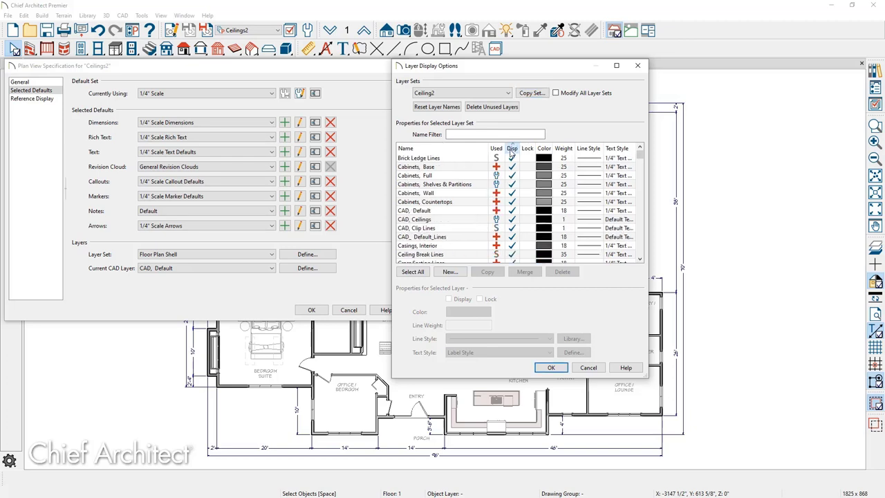
pyautogui.click(513, 158)
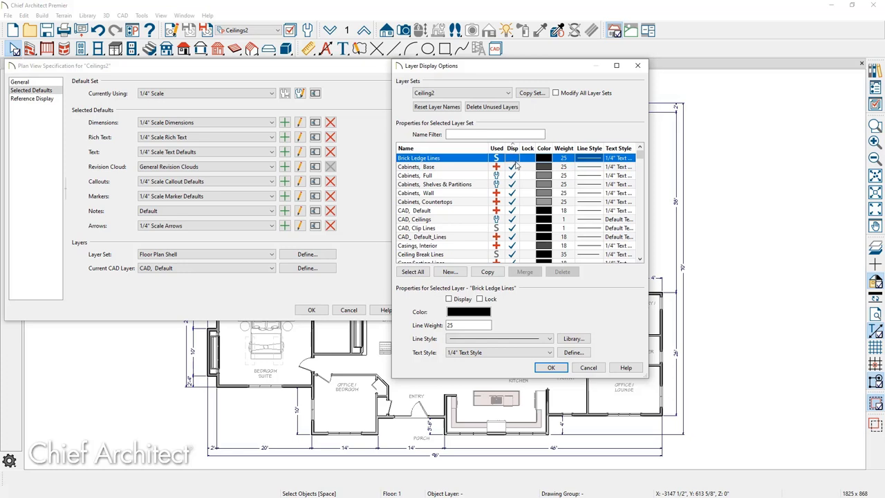
pyautogui.click(513, 166)
pyautogui.click(512, 176)
pyautogui.click(512, 184)
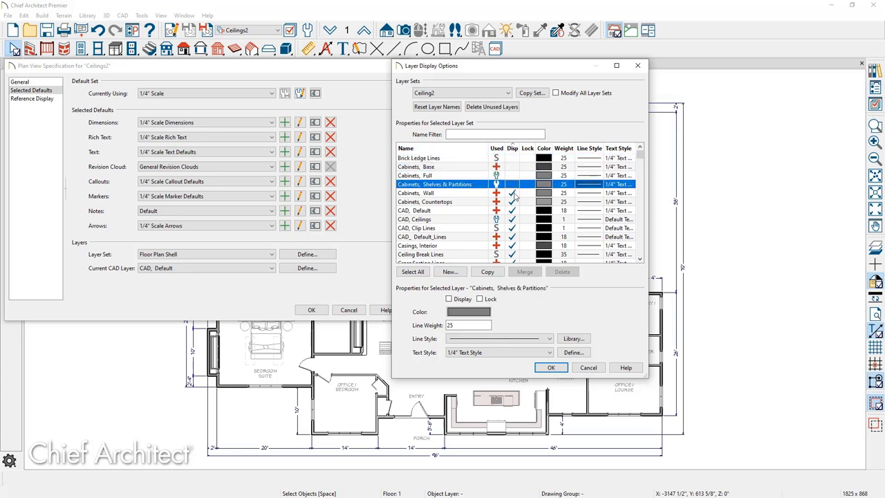
pyautogui.click(512, 193)
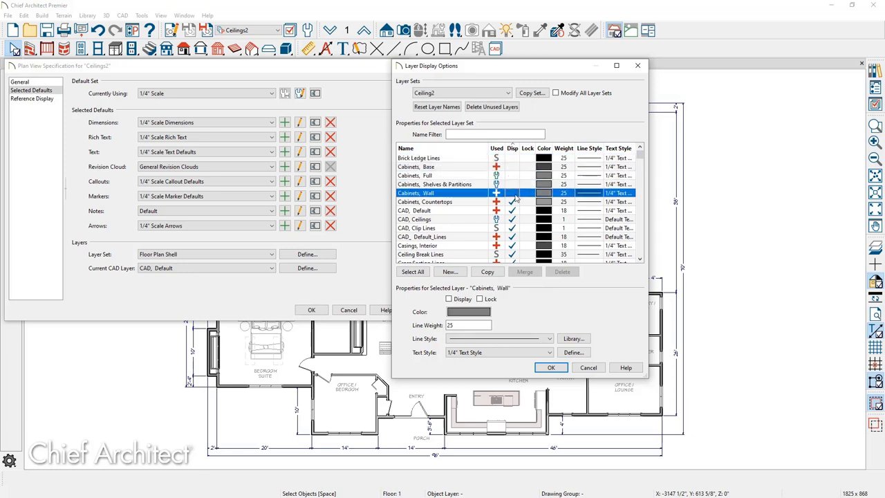
pyautogui.click(513, 201)
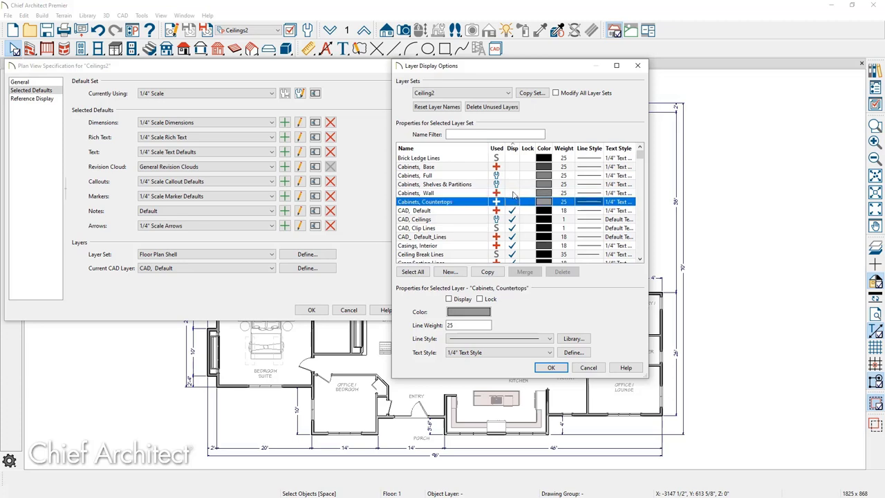
# Step: Filter the layers by "soff" and turn on display of the Cabinets, Soffits layer
pyautogui.click(492, 133)
pyautogui.write('soff')
pyautogui.click(513, 158)
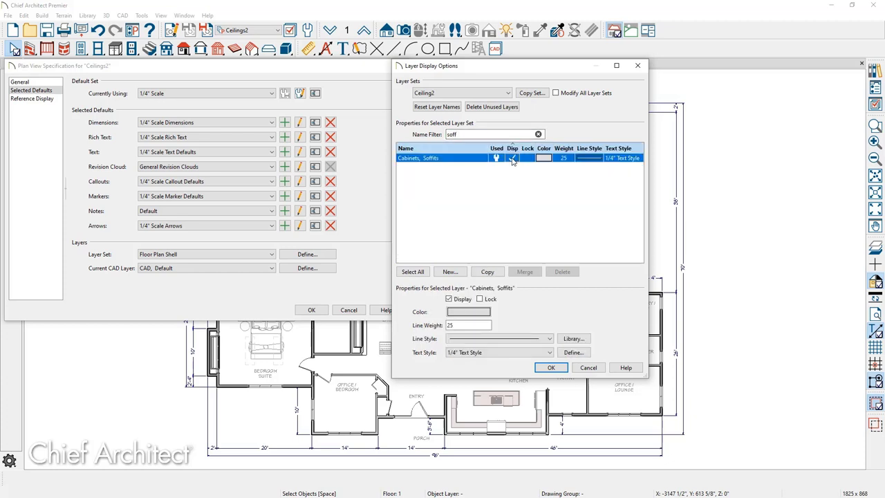
# Step: Filter the layers by "ceiling" and display Ceiling Surfaces, Ceiling Planes, Dimensions, Ceilings and Text, Ceiling, then accept the layer settings
pyautogui.doubleClick(486, 133)
pyautogui.write('ceiling')
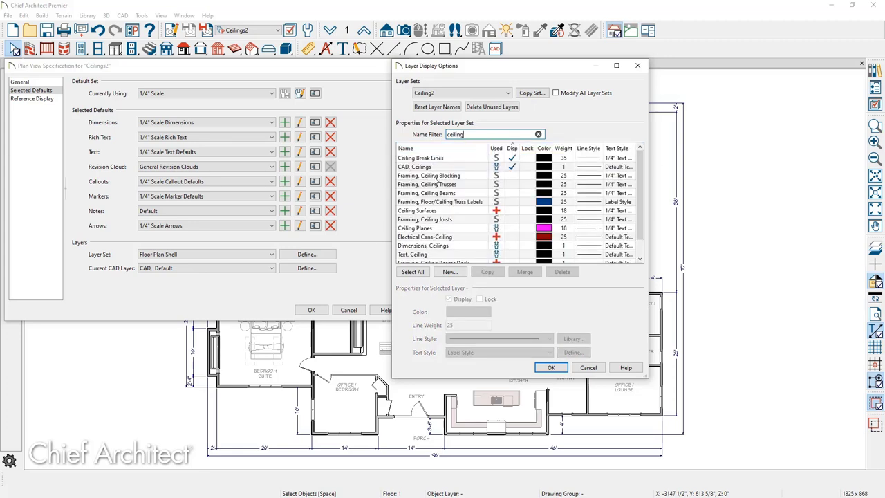
pyautogui.click(436, 212)
pyautogui.click(513, 211)
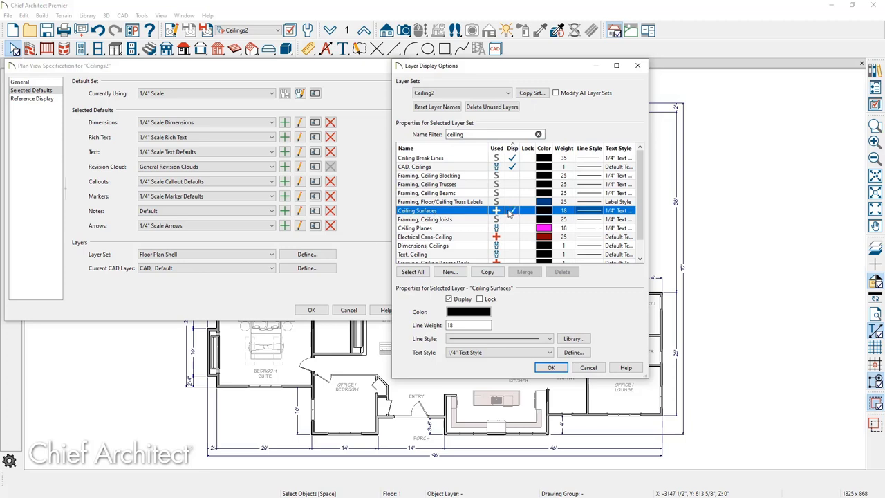
pyautogui.click(511, 229)
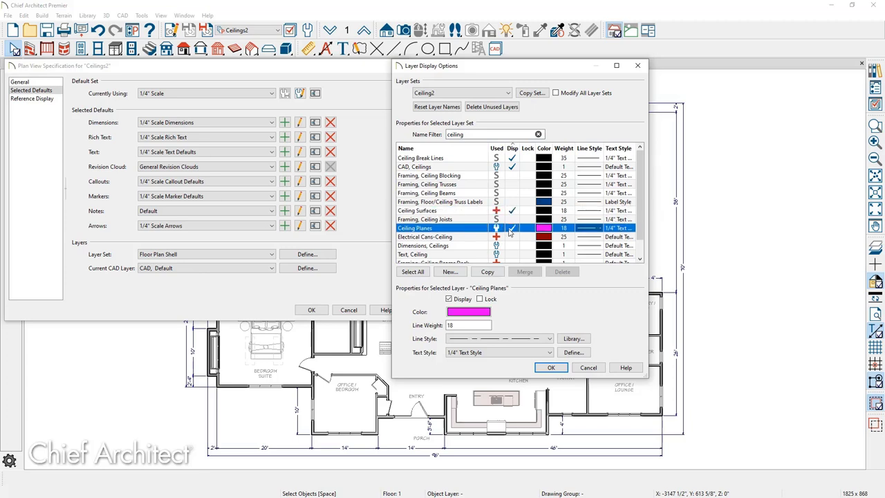
pyautogui.click(512, 247)
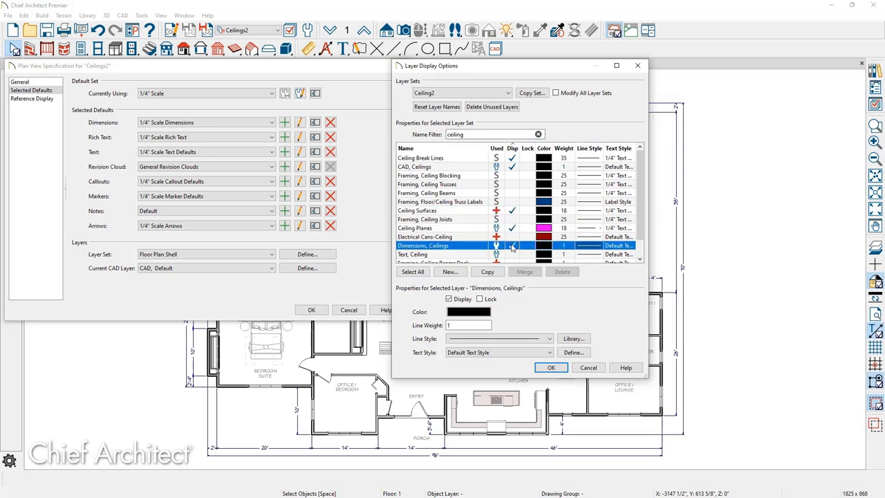
pyautogui.click(513, 255)
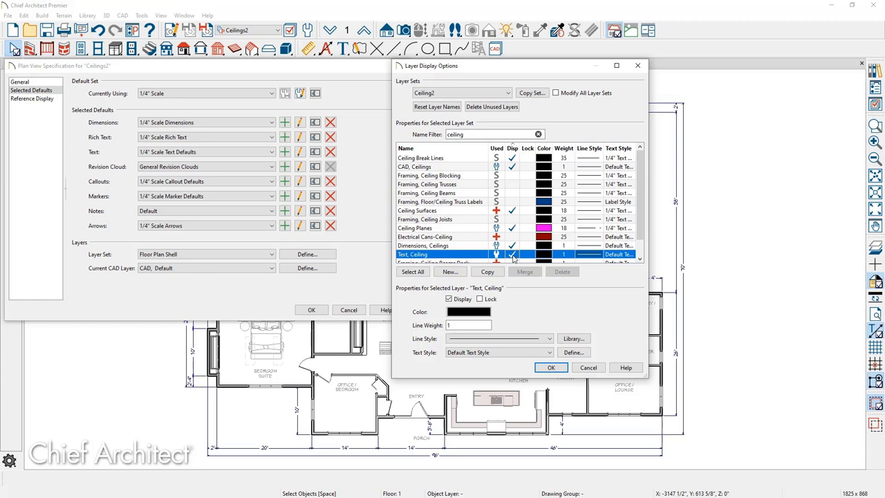
pyautogui.scroll(-1, 513, 258)
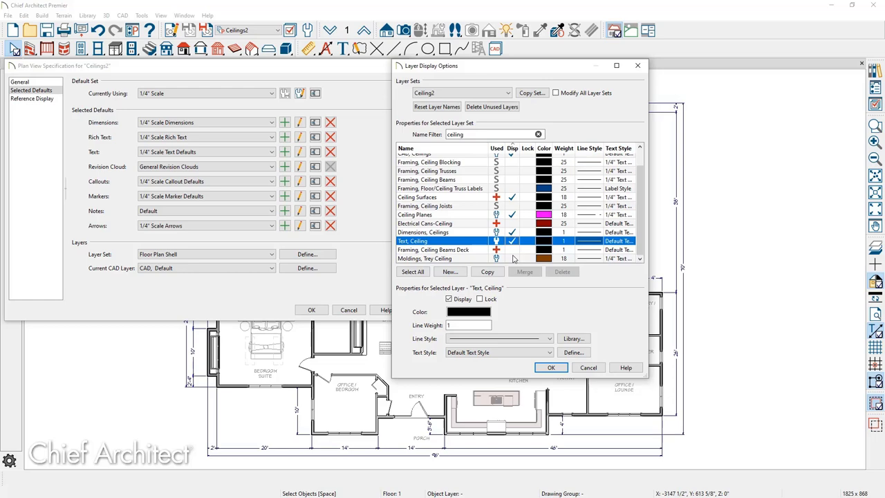
pyautogui.click(559, 367)
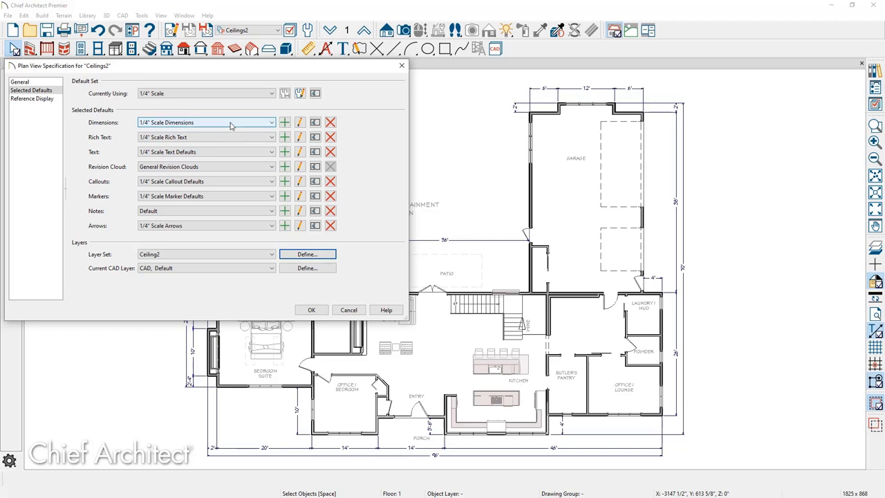
# Step: Create a new dimension default from 1/4" Scale Dimensions and name it Ceiling2 Dimensions
pyautogui.click(285, 122)
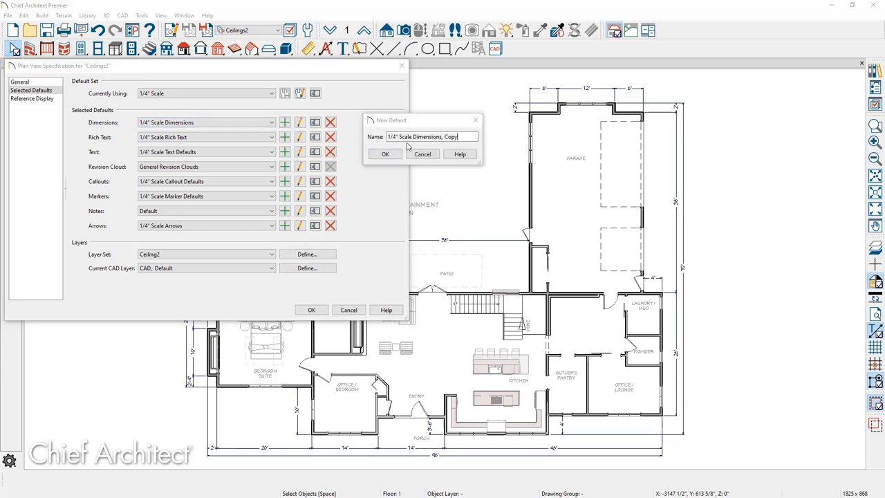
pyautogui.click(474, 136)
pyautogui.moveTo(450, 136); pyautogui.dragTo(387, 137)
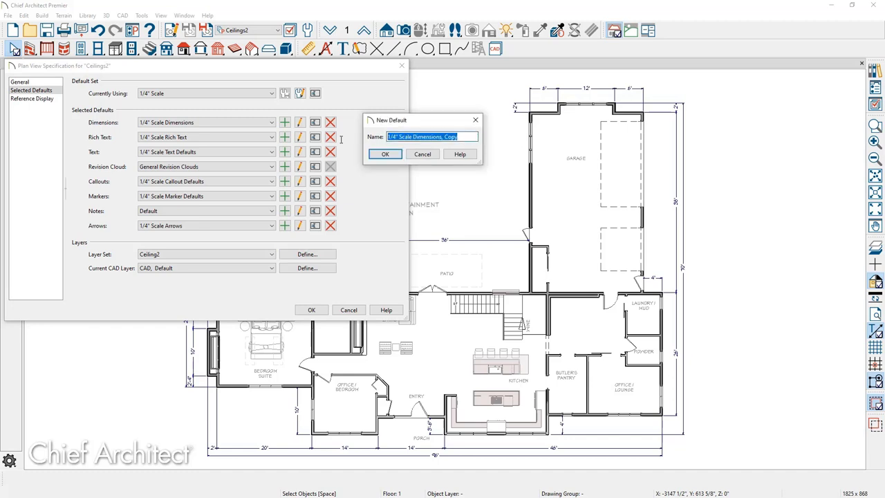
pyautogui.write('Ceiling Dimensions')
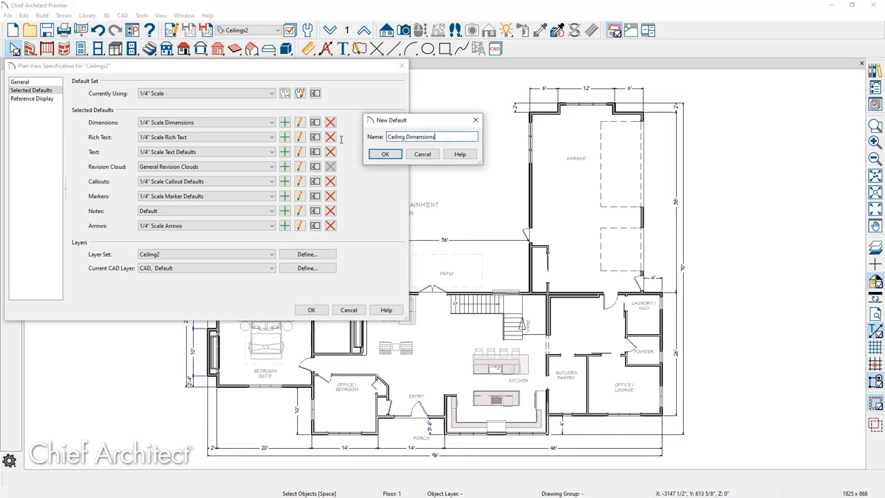
pyautogui.click(404, 137)
pyautogui.write('2')
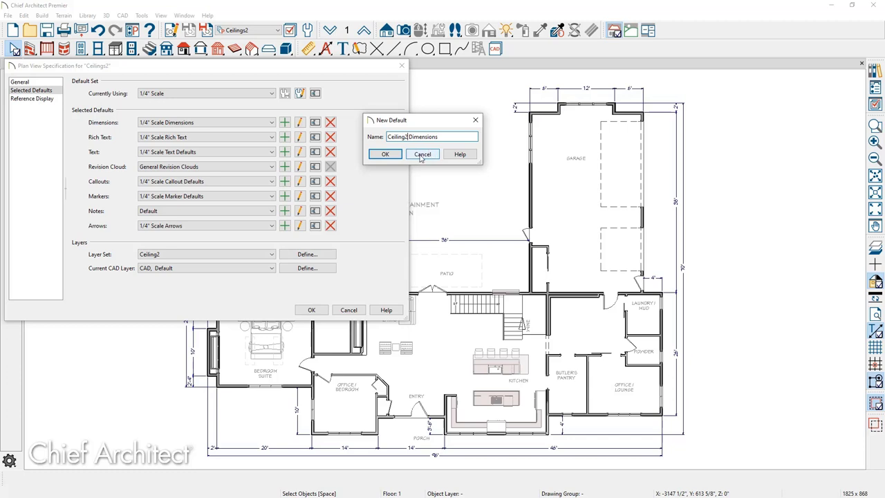
pyautogui.click(386, 154)
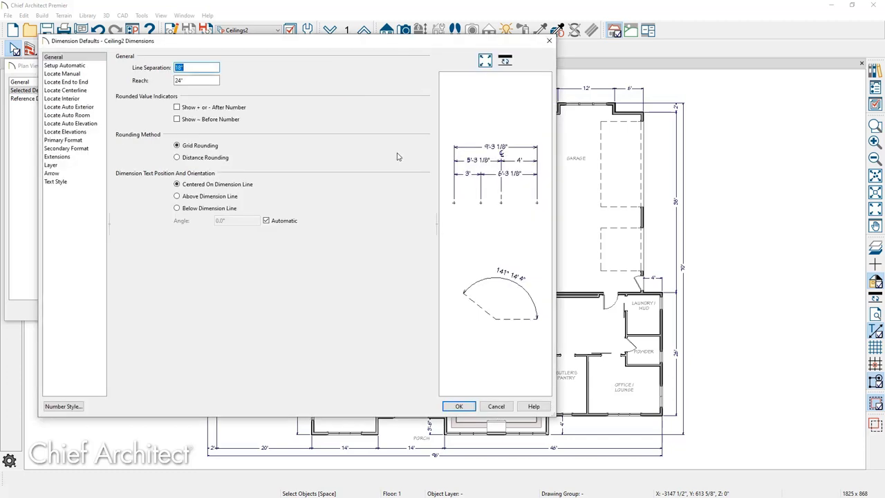
# Step: Set manual dimensions to locate wall surfaces, exclude openings, and locate cabinets by their sides only
pyautogui.click(74, 75)
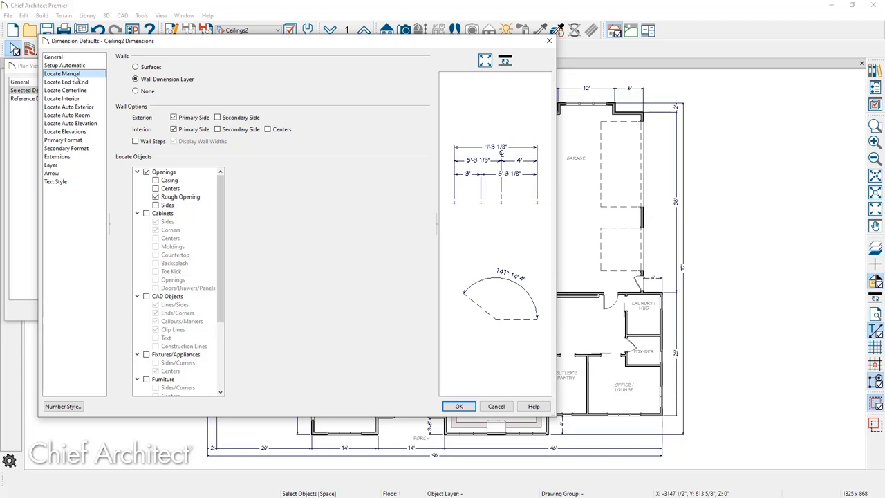
pyautogui.click(141, 68)
pyautogui.click(147, 174)
pyautogui.click(147, 173)
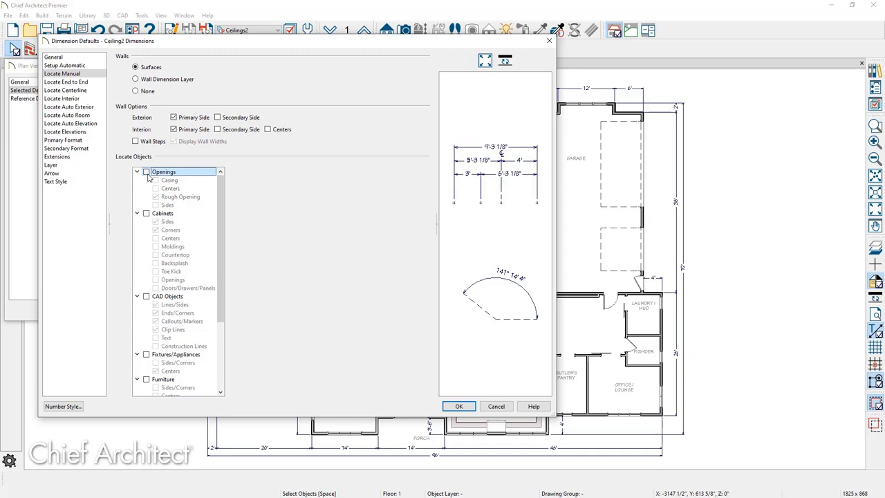
pyautogui.click(145, 214)
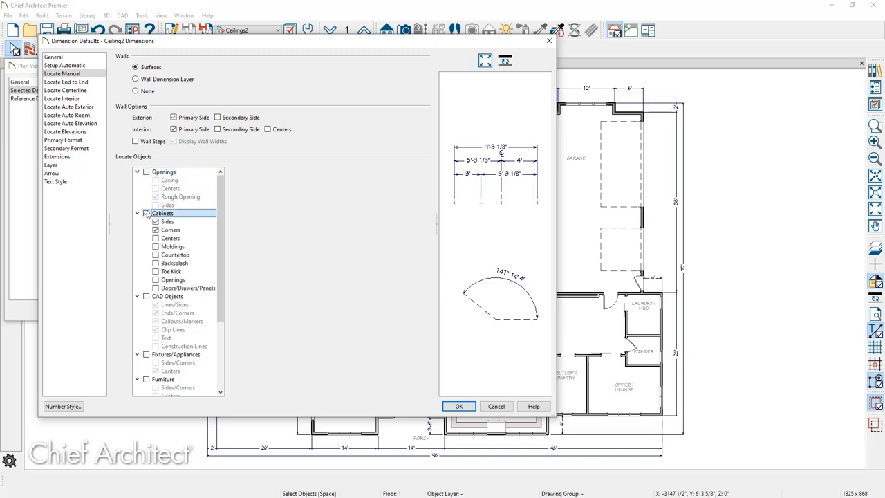
pyautogui.click(155, 231)
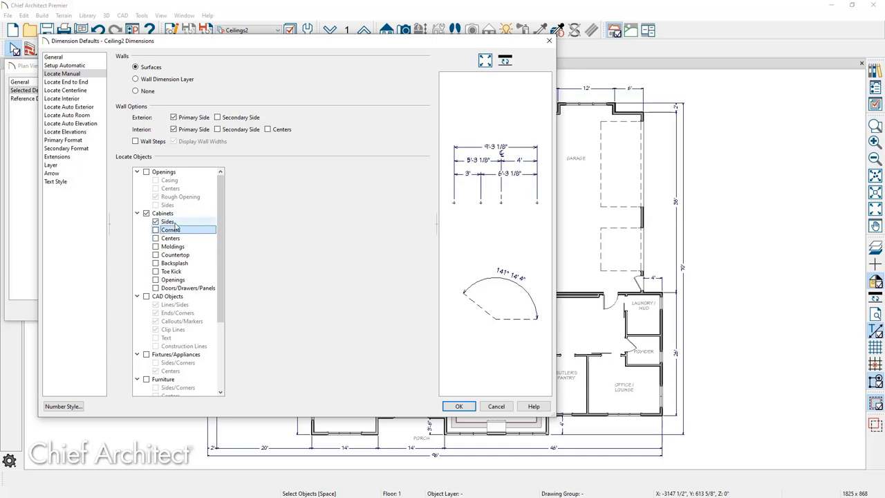
pyautogui.click(175, 224)
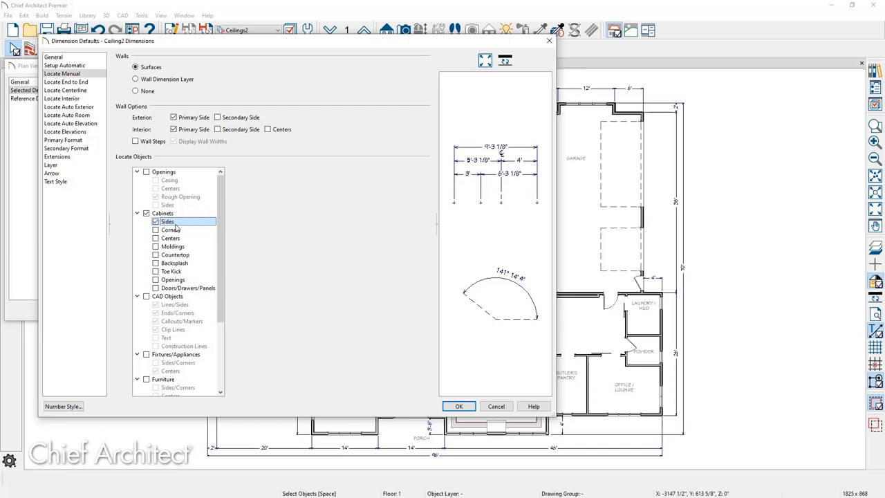
# Step: Assign the Ceiling2 Dimensions default to the Dimensions, Ceilings layer
pyautogui.click(77, 166)
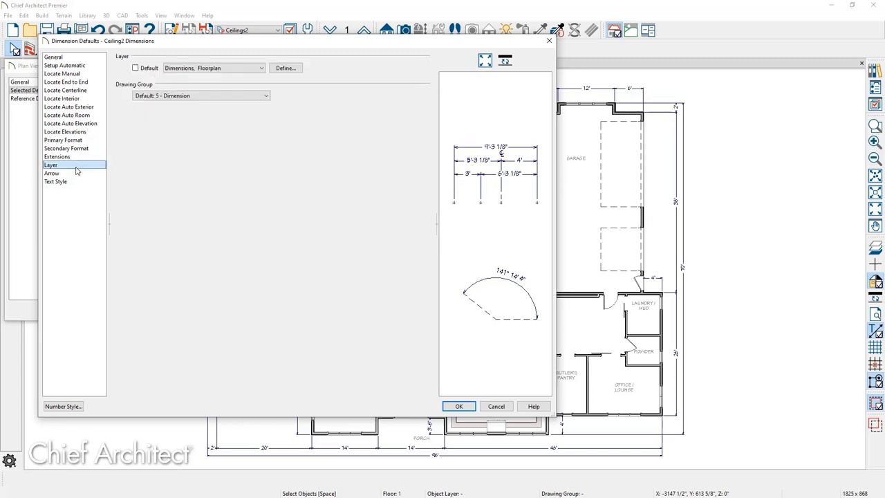
pyautogui.click(262, 68)
pyautogui.scroll(-4, 247, 158)
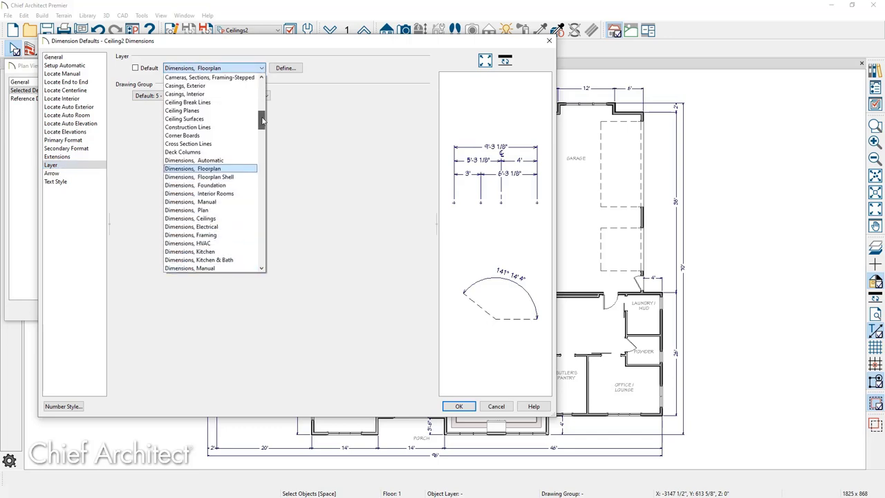
pyautogui.click(223, 219)
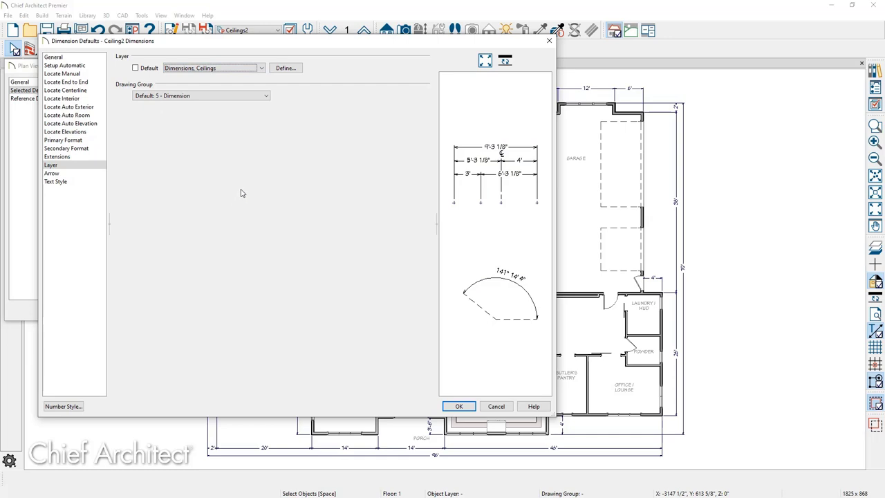
# Step: Copy the Dimensions, Ceilings layer as Dimensions, Ceilings 2 and turn on the new layer's display
pyautogui.click(286, 68)
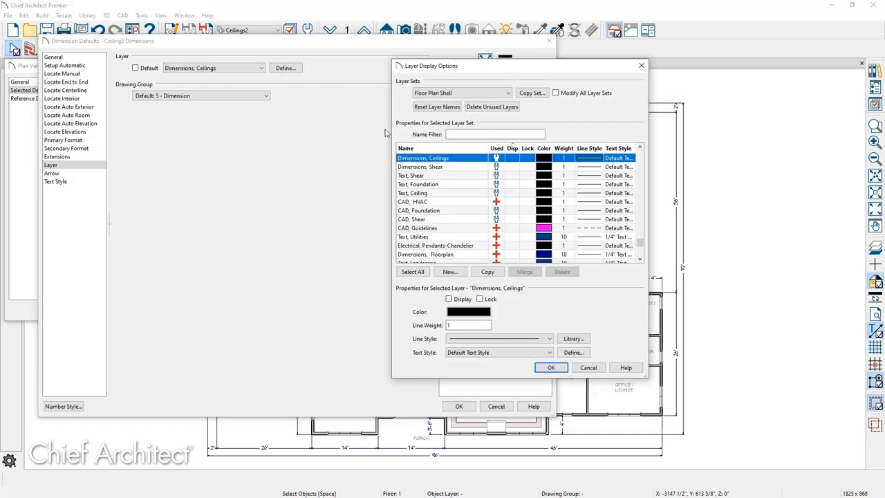
pyautogui.scroll(3, 640, 238)
pyautogui.scroll(1, 640, 238)
pyautogui.scroll(-2, 641, 238)
pyautogui.scroll(-1, 640, 238)
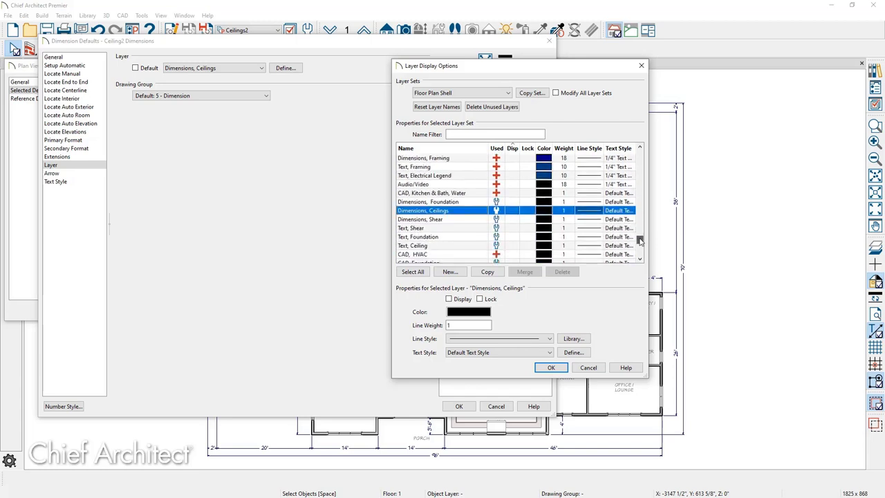
pyautogui.click(436, 148)
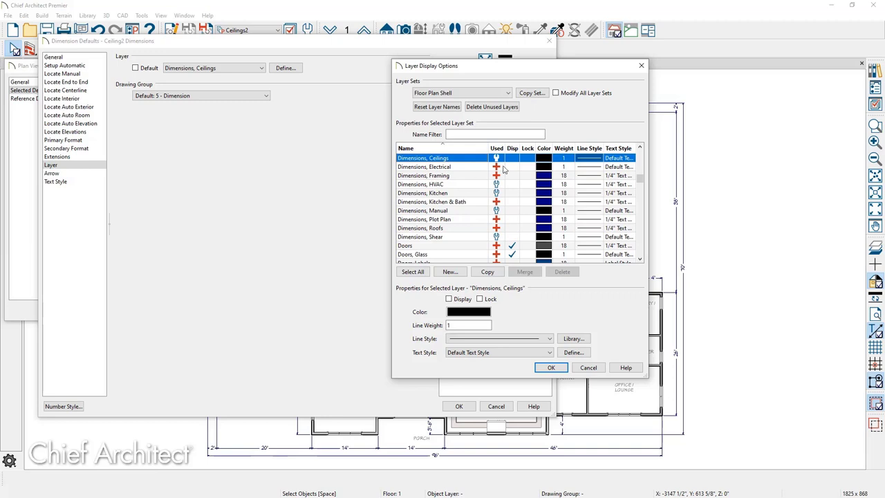
pyautogui.click(487, 271)
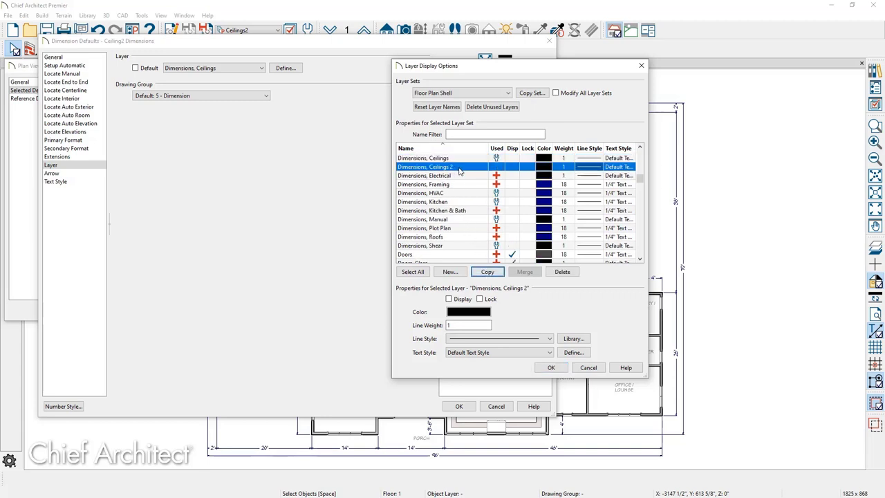
pyautogui.click(511, 167)
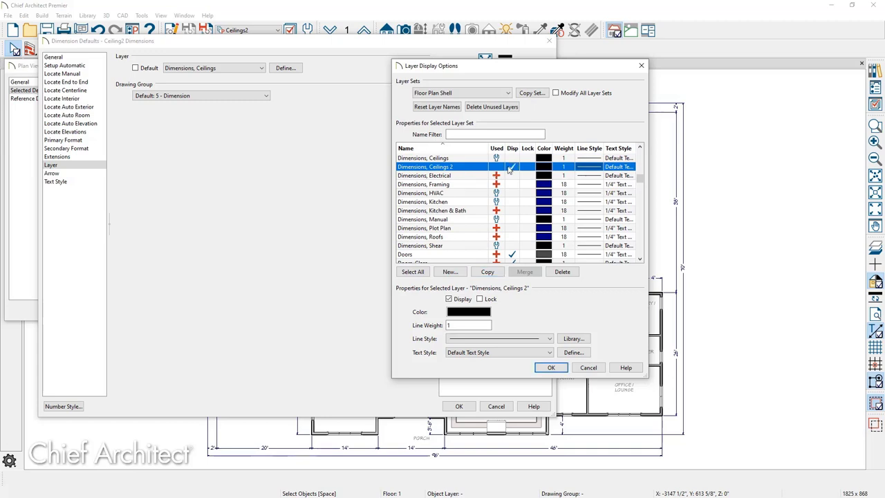
# Step: Turn off Dimensions, Ceilings in the Ceiling2 layer set and accept the layer and Ceiling2 Dimensions default settings
pyautogui.click(508, 93)
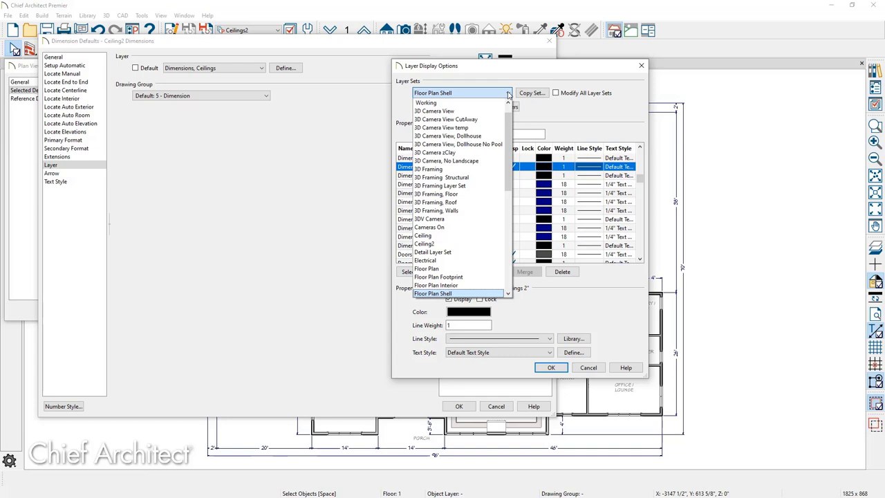
pyautogui.click(449, 244)
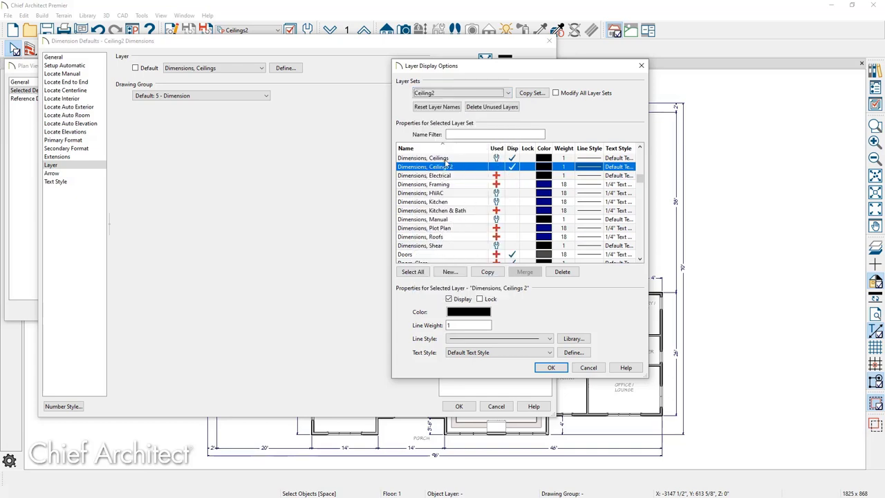
pyautogui.click(512, 159)
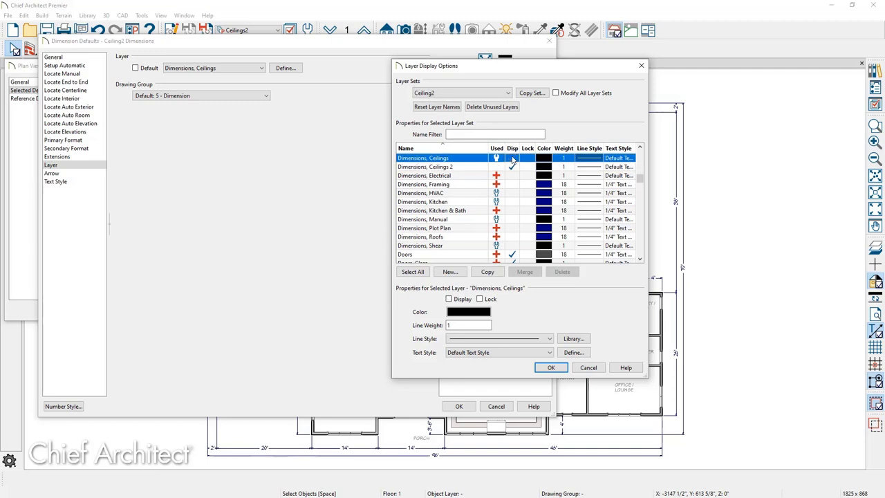
pyautogui.click(552, 368)
pyautogui.click(460, 407)
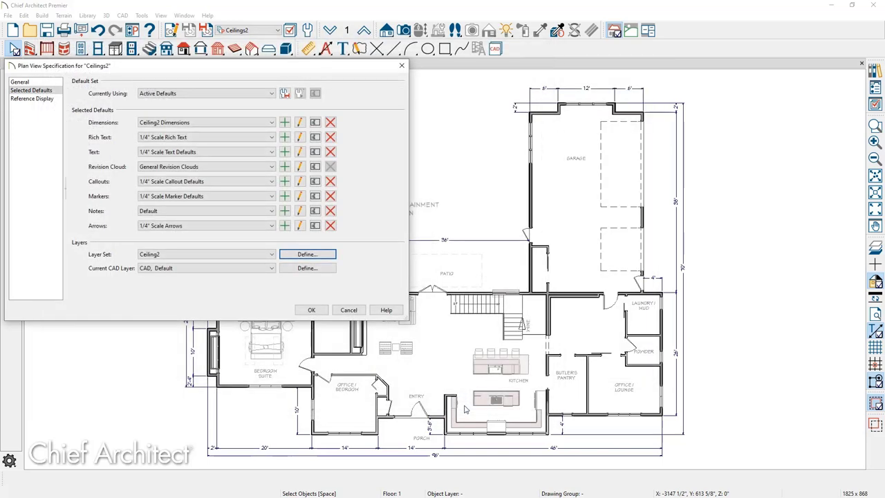
# Step: Create a new rich text default from 1/4" Scale Rich Text and name it Text, Ceiling2
pyautogui.click(288, 139)
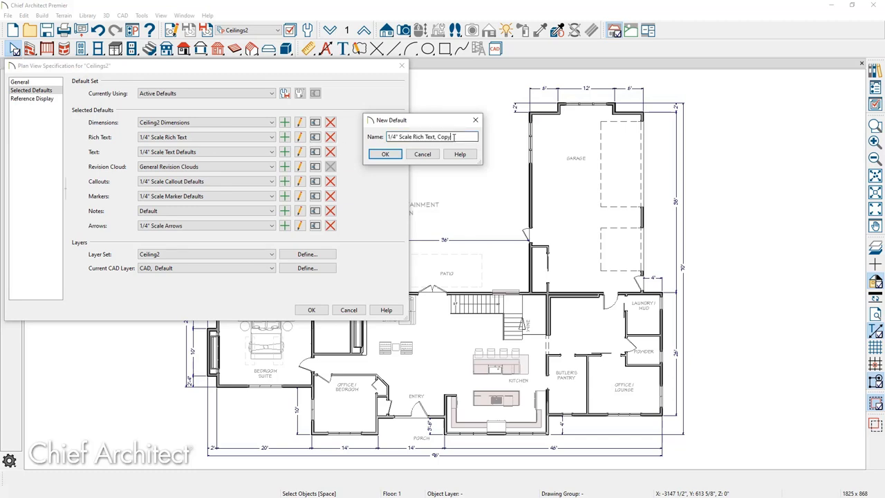
pyautogui.write('Text, Ceiling2')
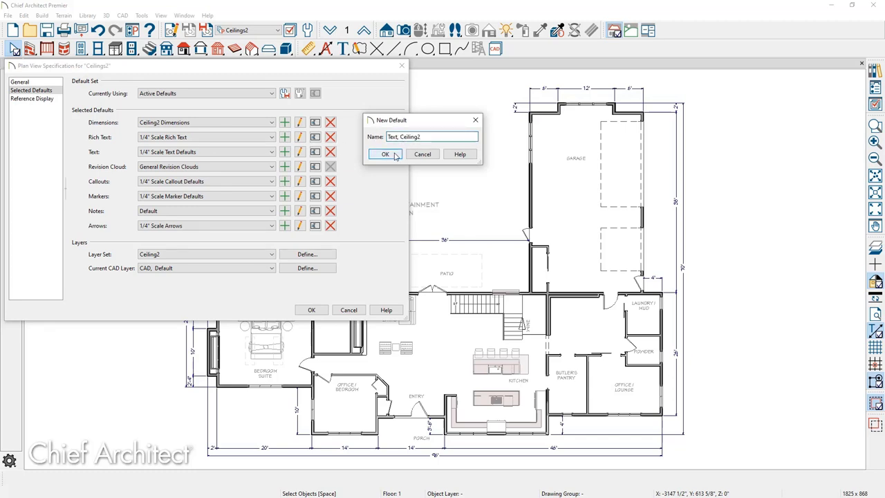
pyautogui.click(385, 154)
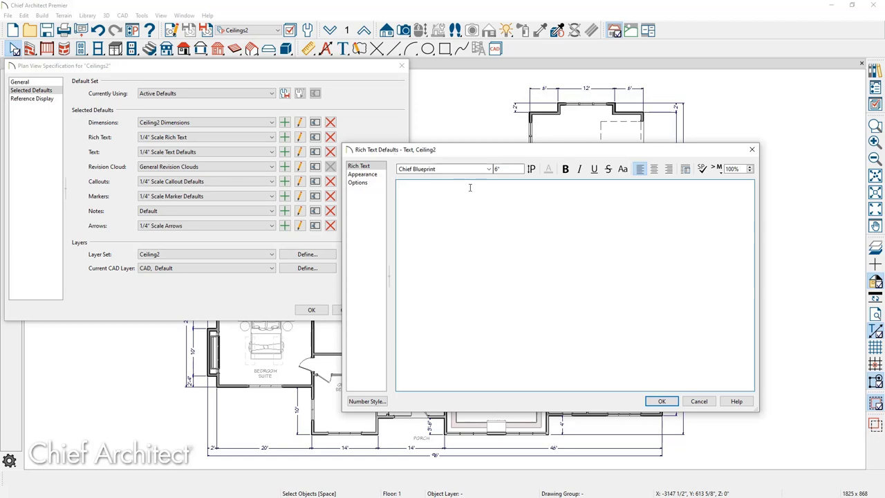
# Step: From the rich text default's layer settings, copy the Text, Ceiling layer as Text, Ceiling 2
pyautogui.click(363, 174)
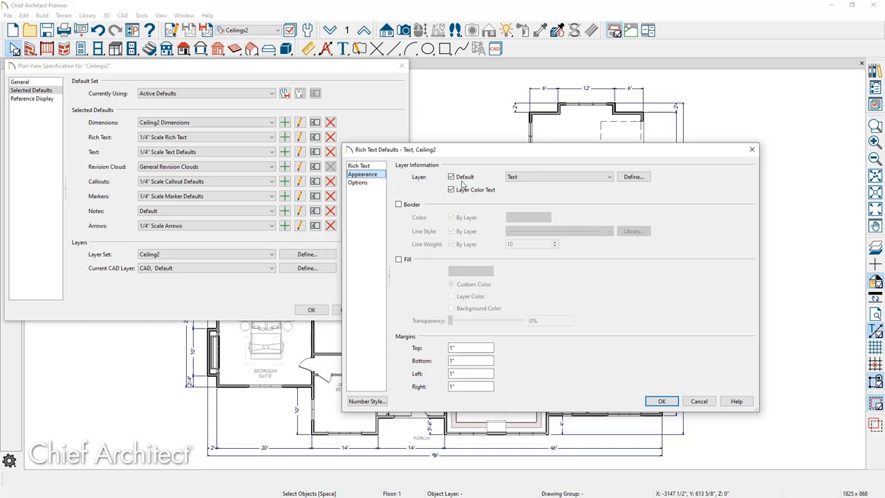
pyautogui.click(634, 179)
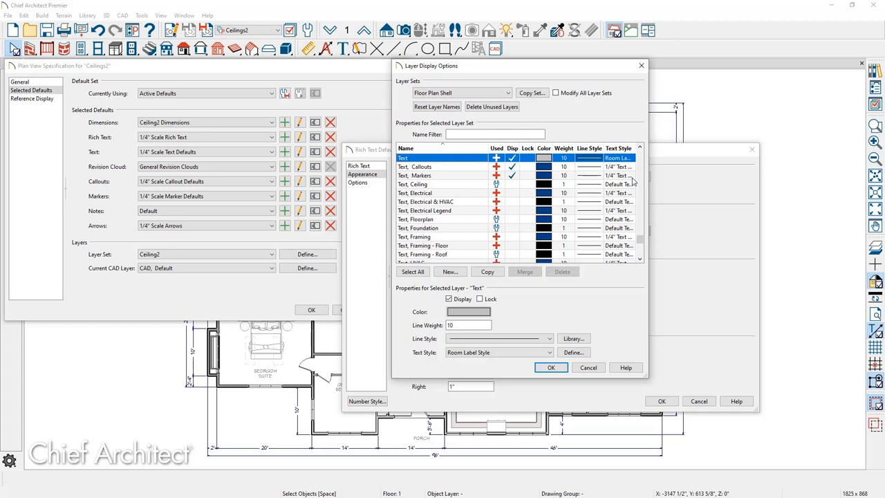
pyautogui.click(426, 186)
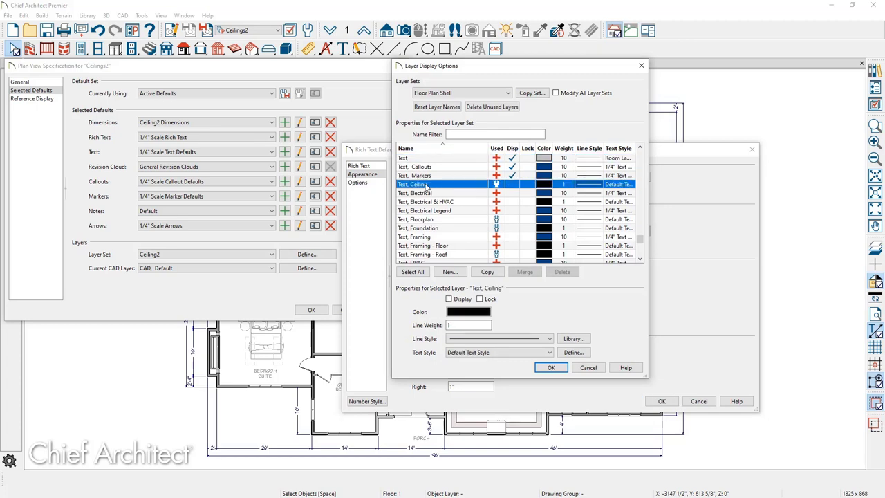
pyautogui.click(488, 272)
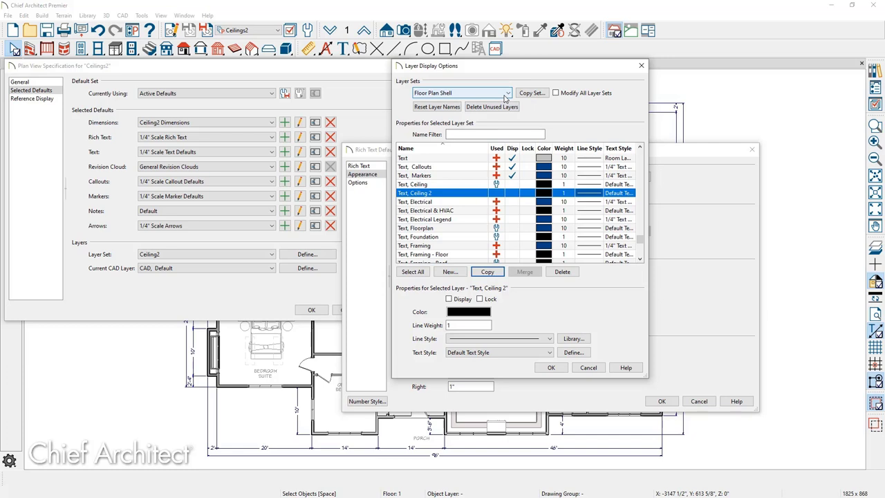
# Step: Turn off Text, Ceiling in the Ceiling2 layer set, assign Text, Ceiling 2 to the rich text default, and accept the plan view settings
pyautogui.click(505, 97)
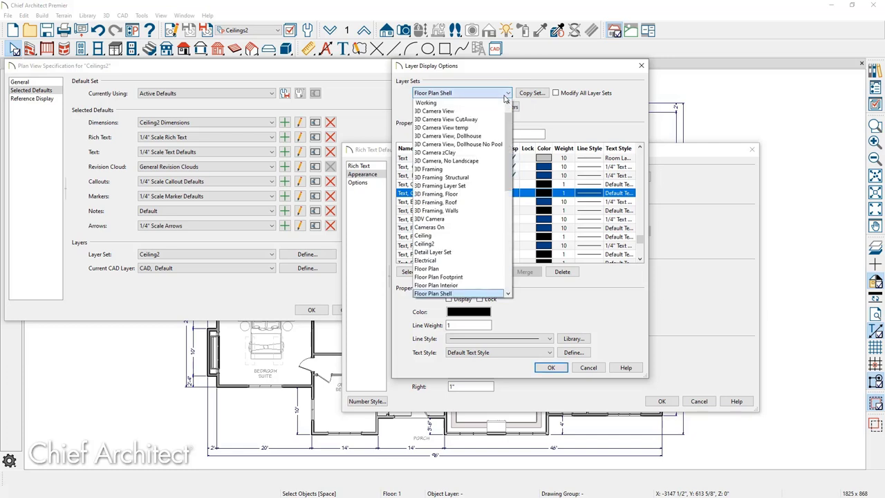
pyautogui.click(456, 244)
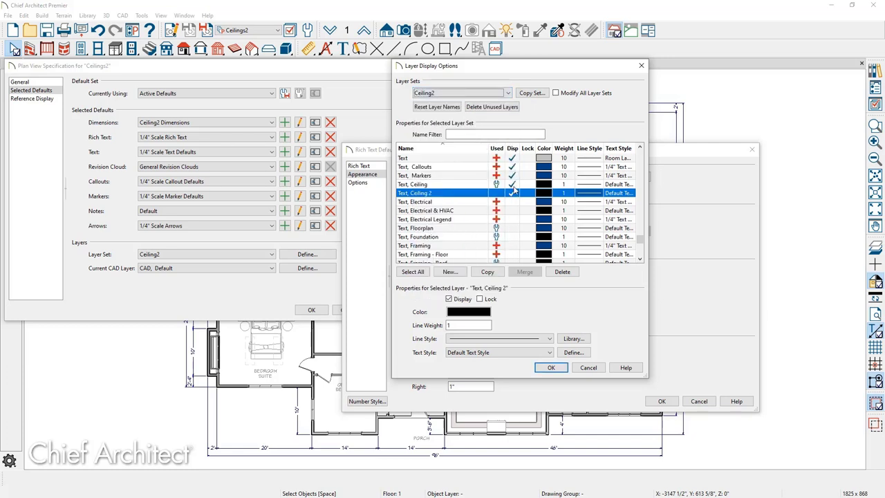
pyautogui.click(513, 185)
pyautogui.click(472, 195)
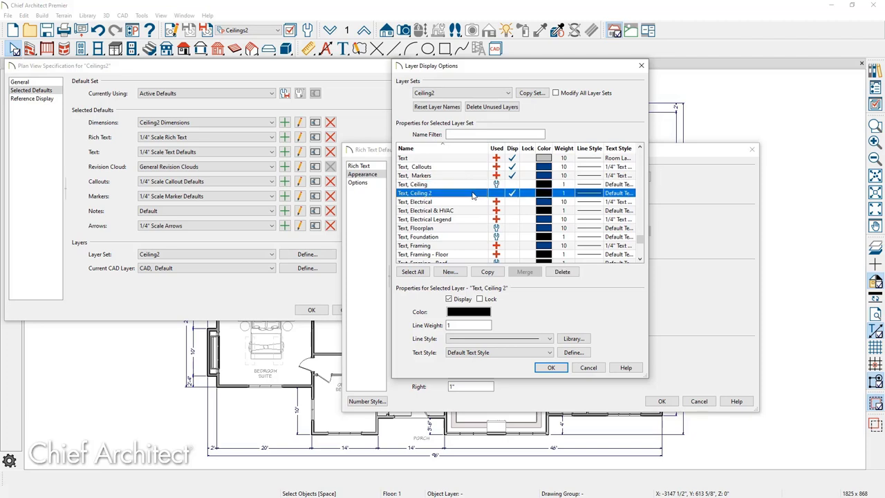
pyautogui.click(552, 367)
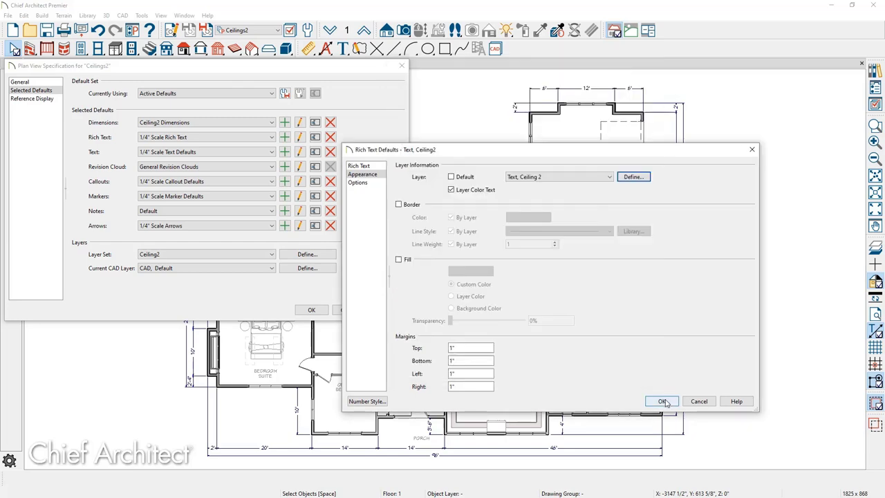
pyautogui.click(662, 402)
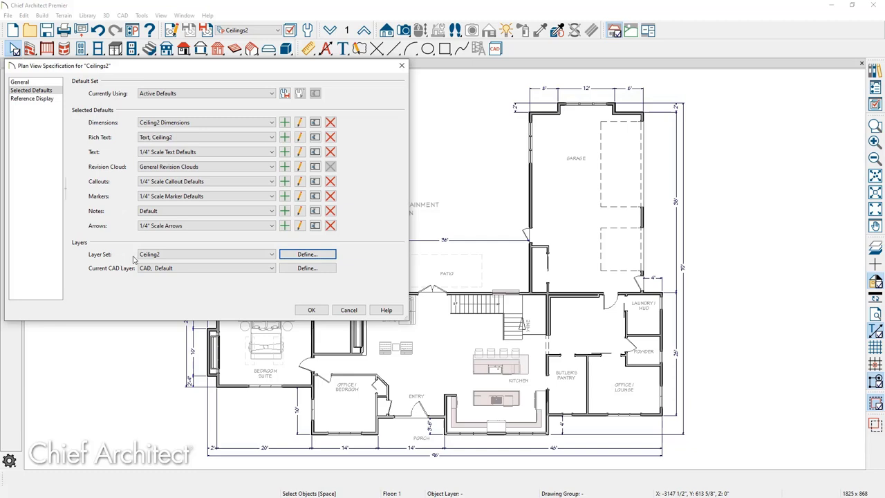
pyautogui.click(312, 311)
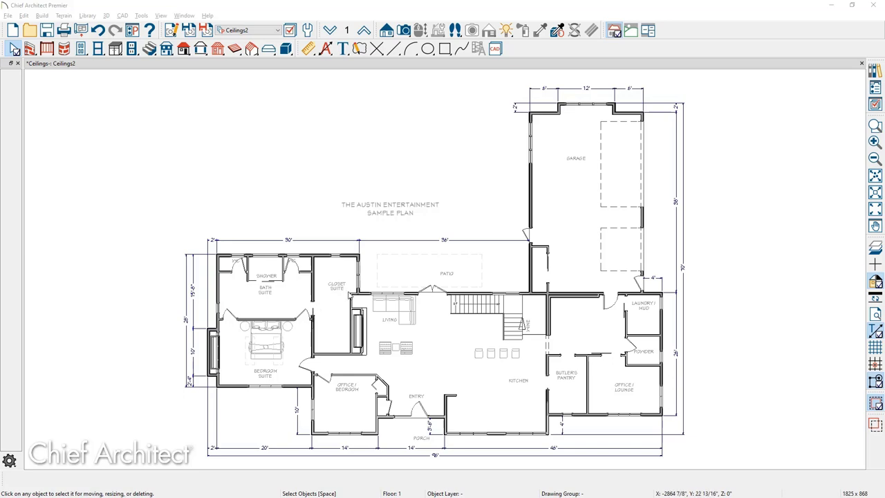
# Step: Hide the Furniture, Interior and Room Labels layers in Ceiling2 by selecting a kitchen chair together with the kitchen room label
pyautogui.click(876, 104)
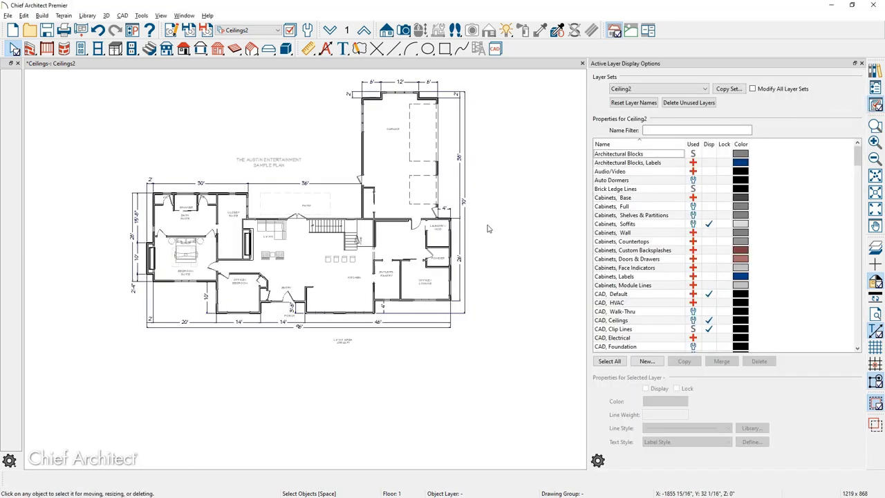
pyautogui.scroll(3, 325, 257)
pyautogui.scroll(1, 325, 256)
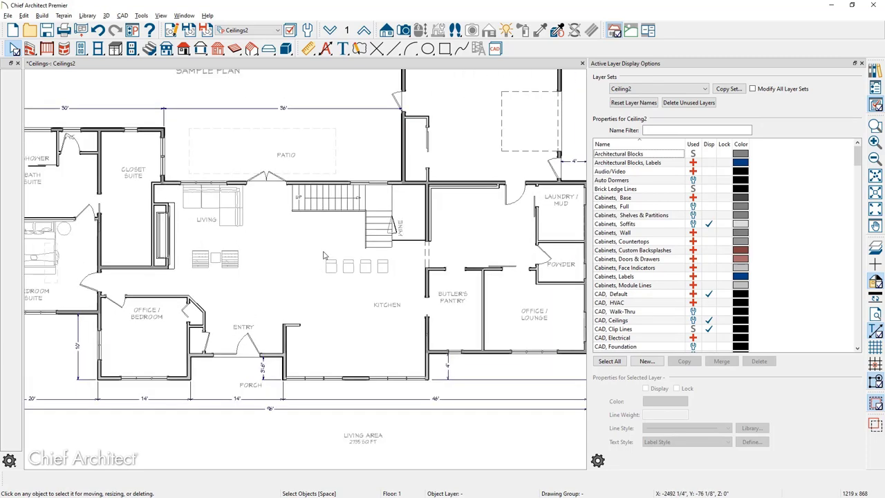
pyautogui.click(328, 262)
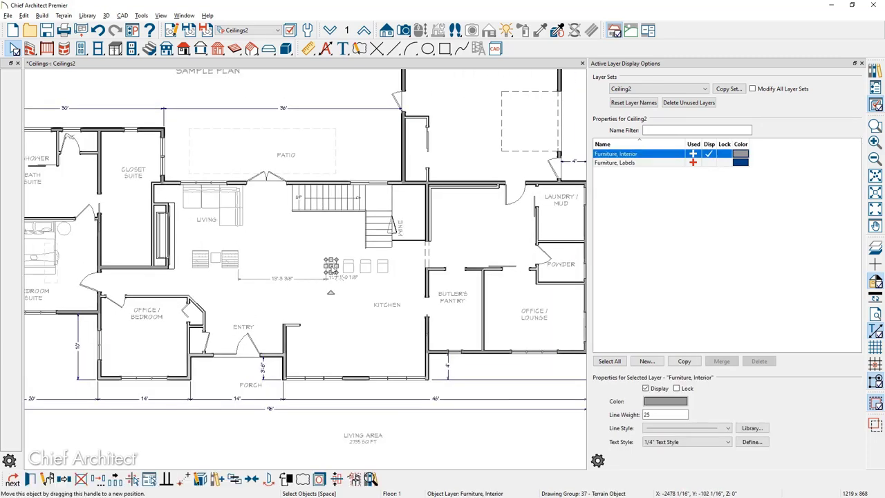
pyautogui.keyDown('shift'); pyautogui.click(393, 309); pyautogui.keyUp('shift')
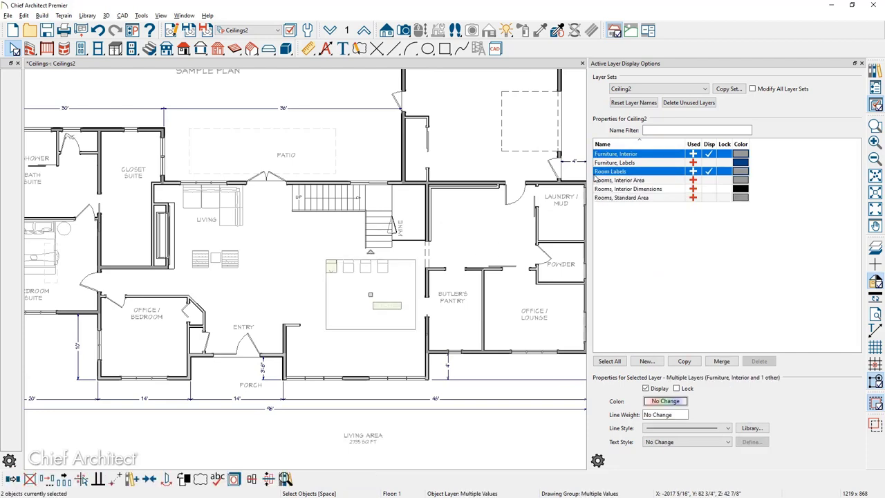
pyautogui.click(648, 388)
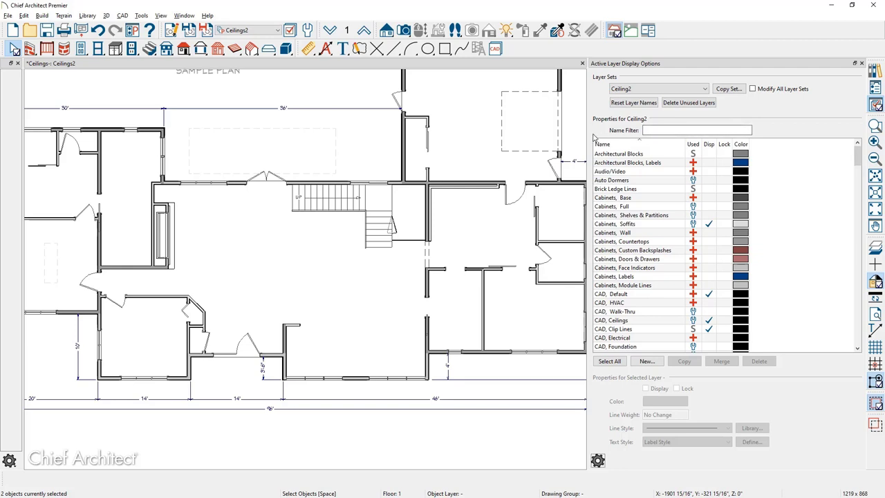
# Step: Narrow the layer display options and turn off the Dimensions, Floorplan Shell layer of a selected exterior dimension line
pyautogui.moveTo(587, 133); pyautogui.dragTo(624, 143)
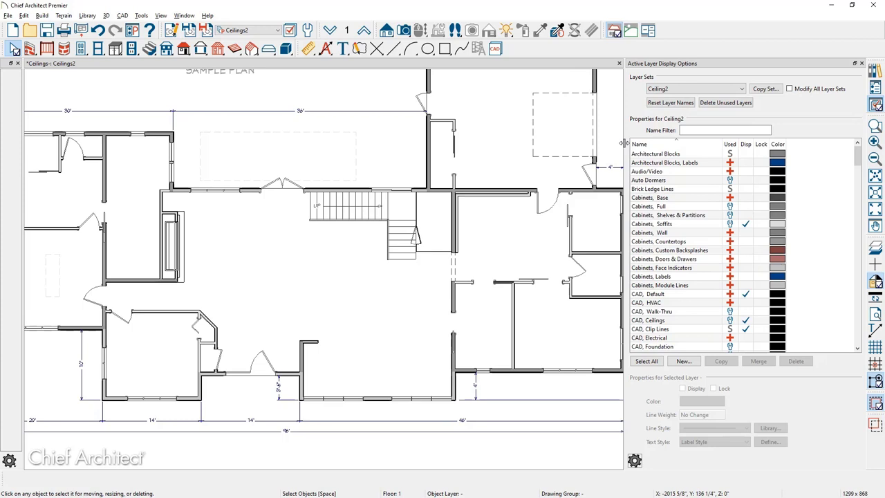
pyautogui.click(521, 401)
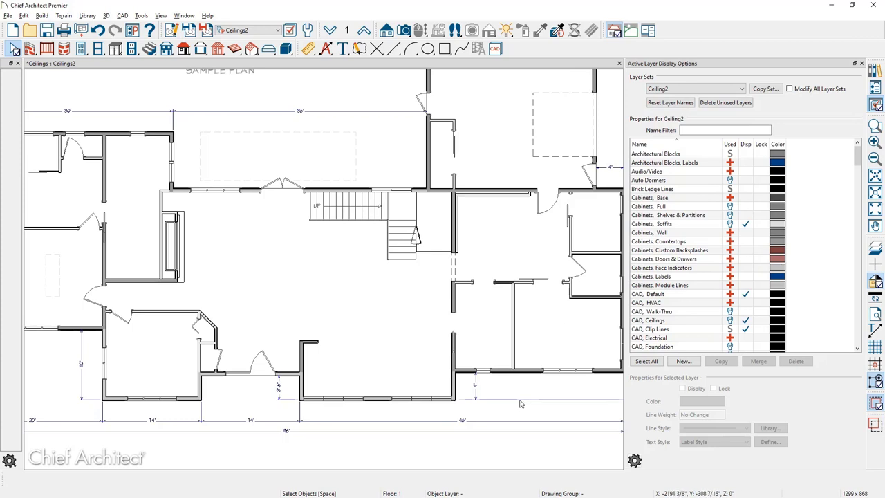
pyautogui.click(748, 155)
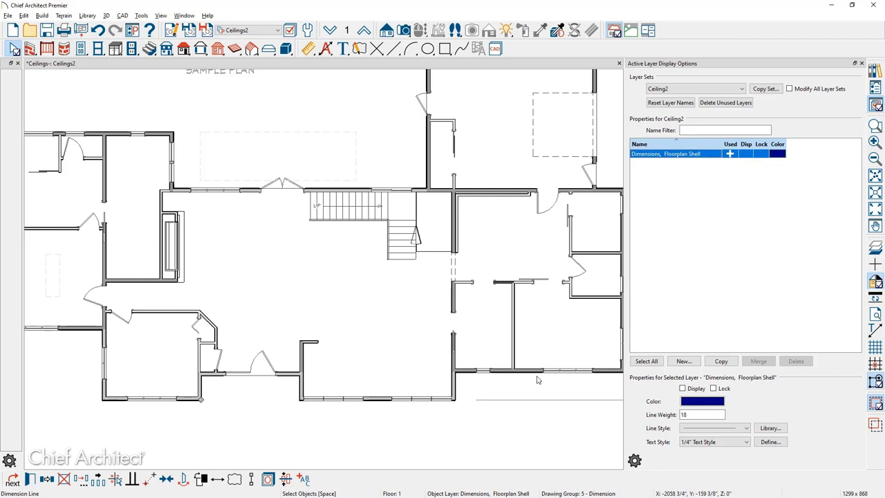
# Step: Select a kitchen exterior wall and turn off the display of the Walls, Layers layer
pyautogui.click(455, 389)
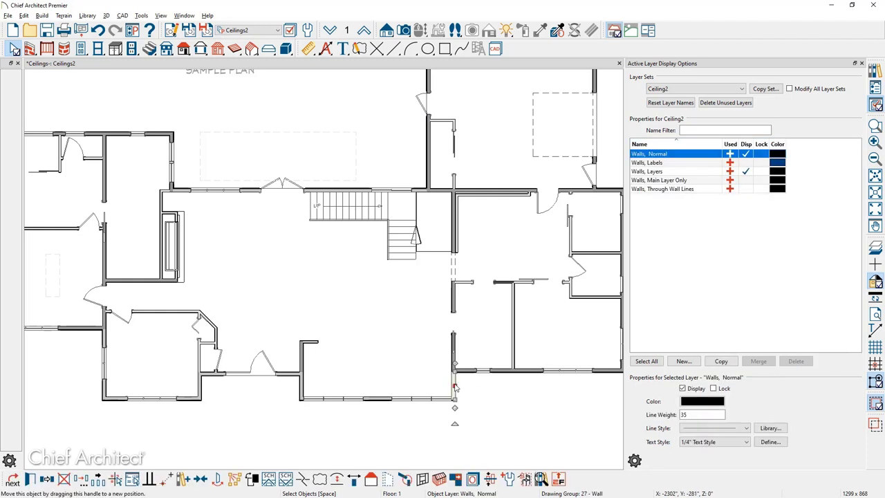
pyautogui.click(749, 171)
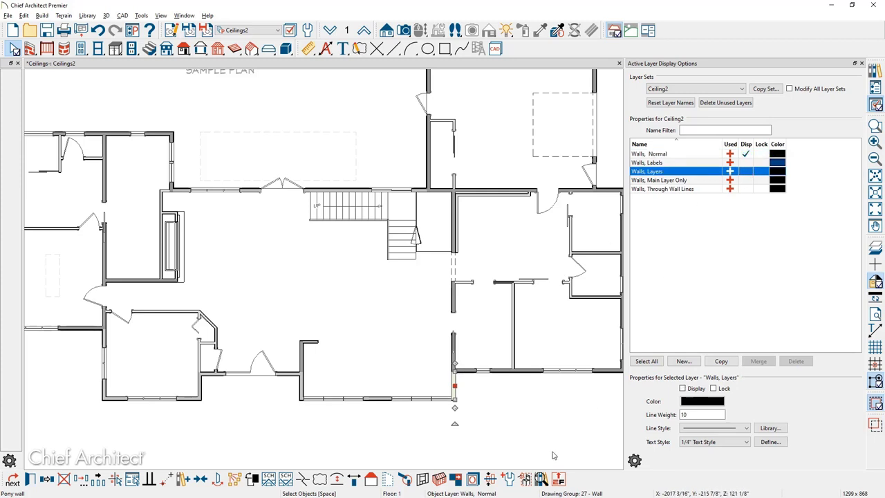
pyautogui.click(543, 424)
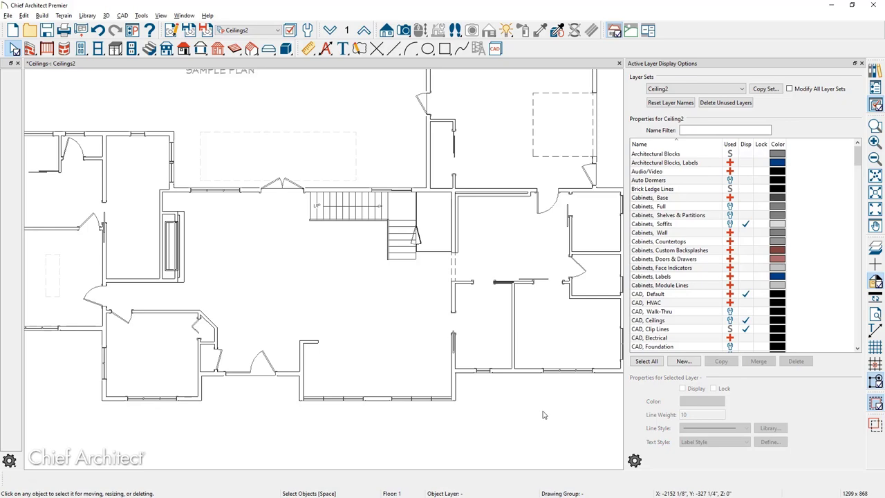
# Step: Create a back clipped cross section through the bedroom suite and close the active layer display options
pyautogui.moveTo(318, 335); pyautogui.dragTo(383, 317, button='middle')
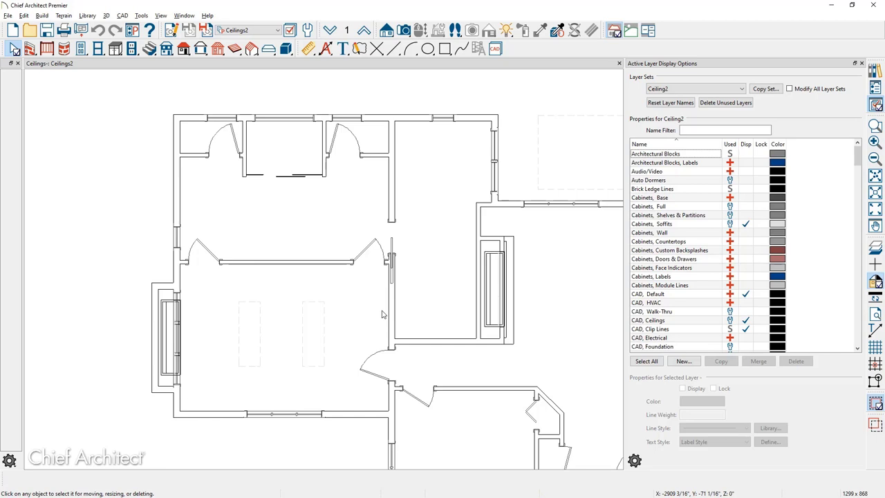
pyautogui.click(387, 31)
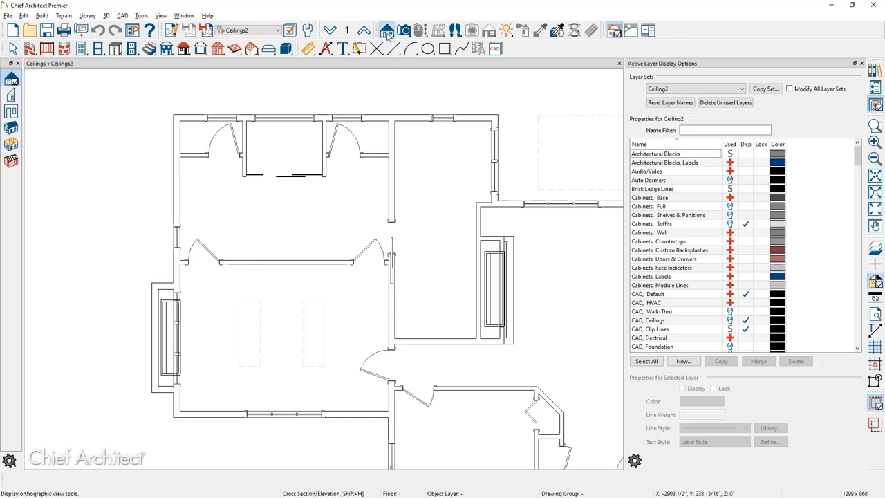
pyautogui.click(12, 94)
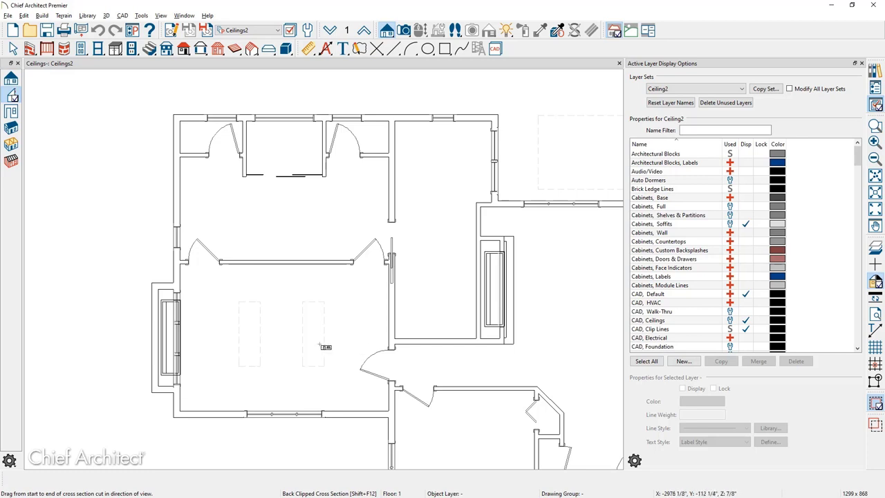
pyautogui.moveTo(314, 340); pyautogui.dragTo(278, 342)
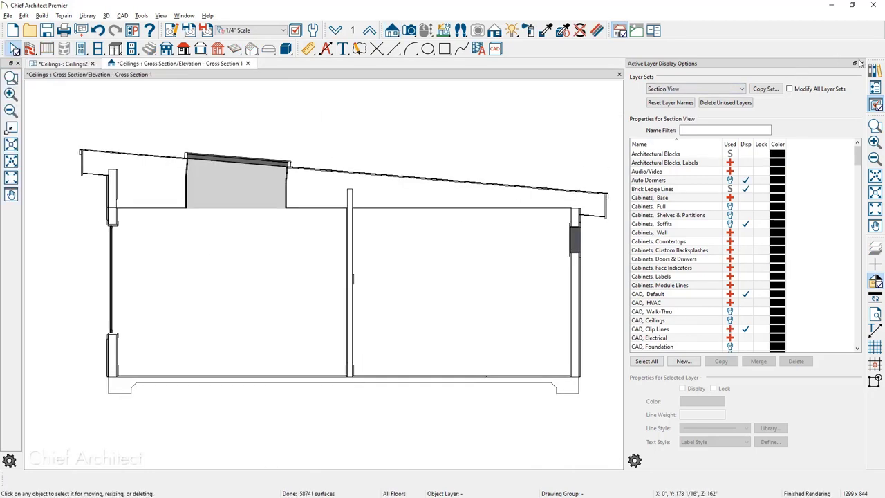
pyautogui.click(861, 63)
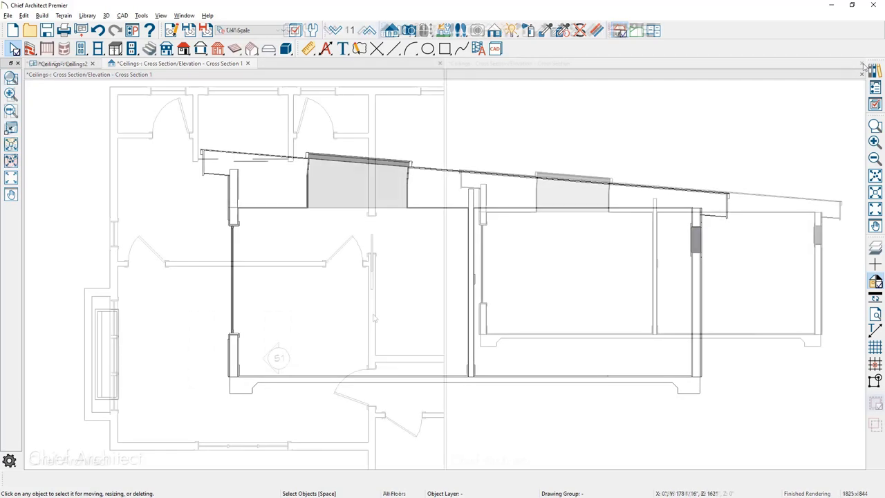
# Step: Review the finished ceiling height in the bedroom suite's room structure settings and leave them unchanged
pyautogui.click(350, 331)
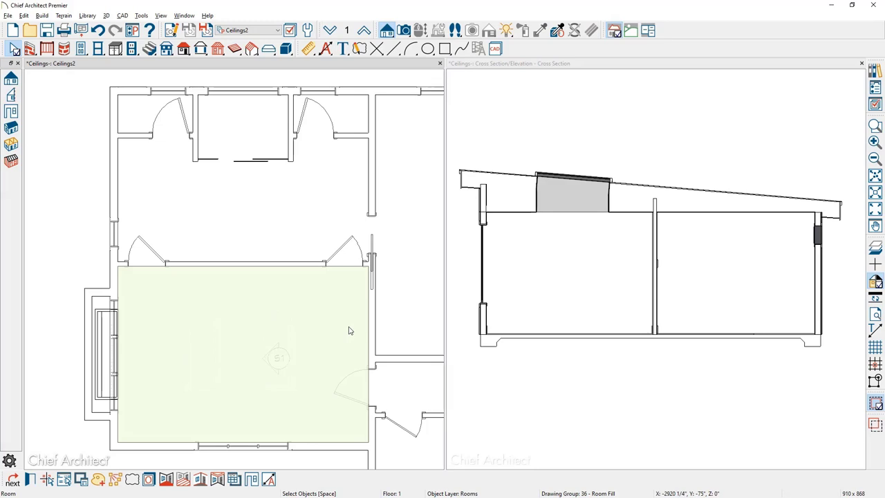
pyautogui.doubleClick(349, 330)
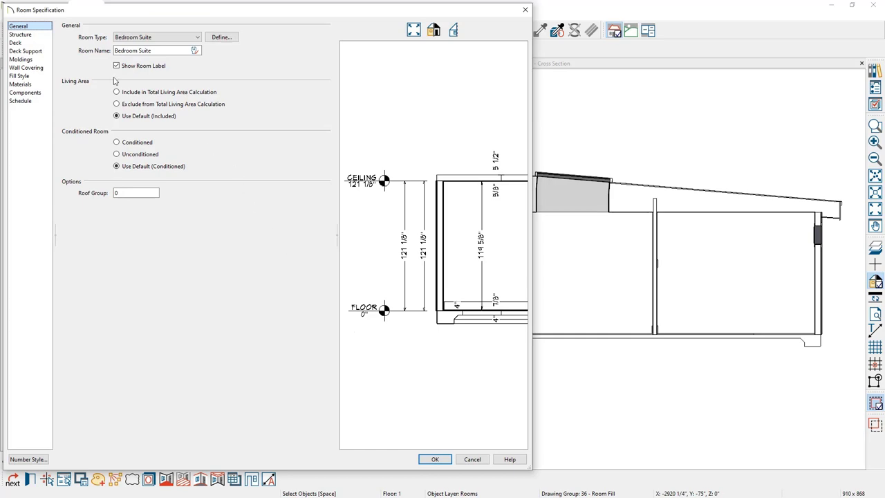
pyautogui.click(31, 35)
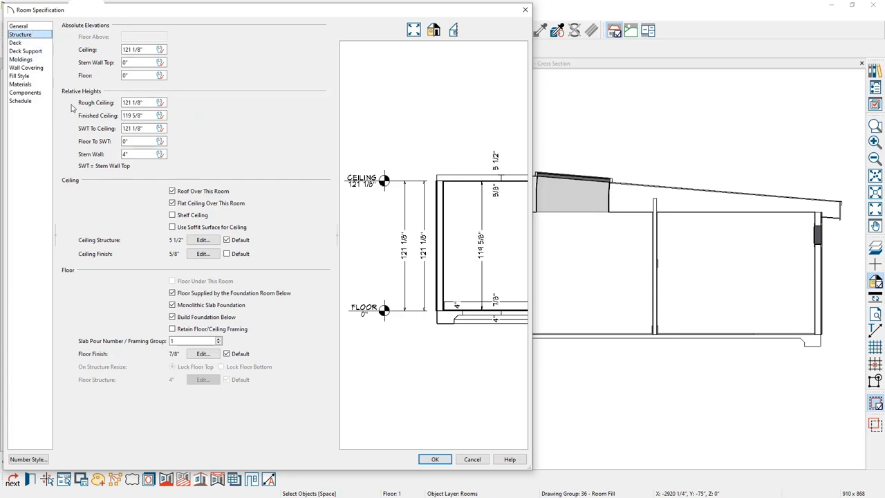
pyautogui.click(146, 117)
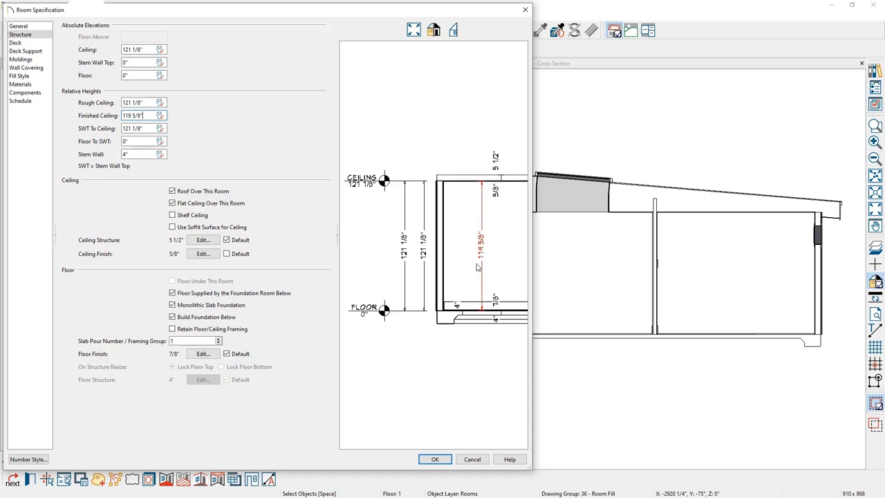
pyautogui.click(472, 460)
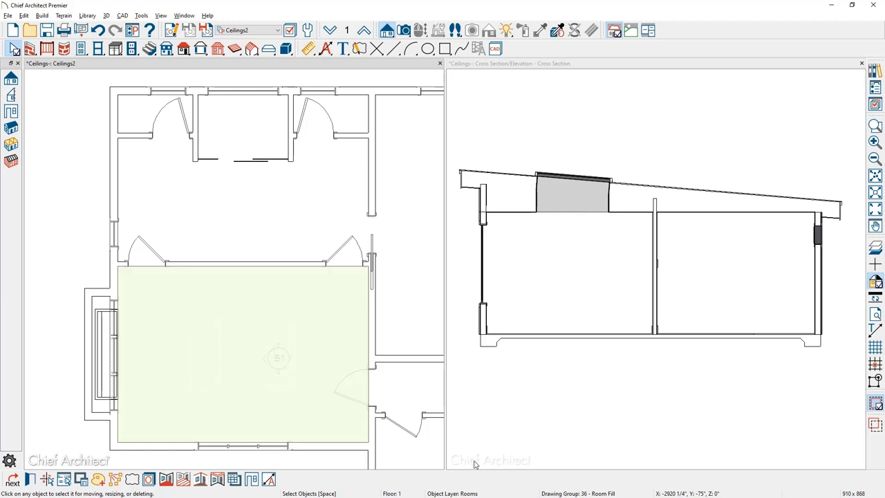
# Step: Turn off Flat Ceiling Over This Room in the bedroom suite's structure settings
pyautogui.hotkey('ctrl', 'e')
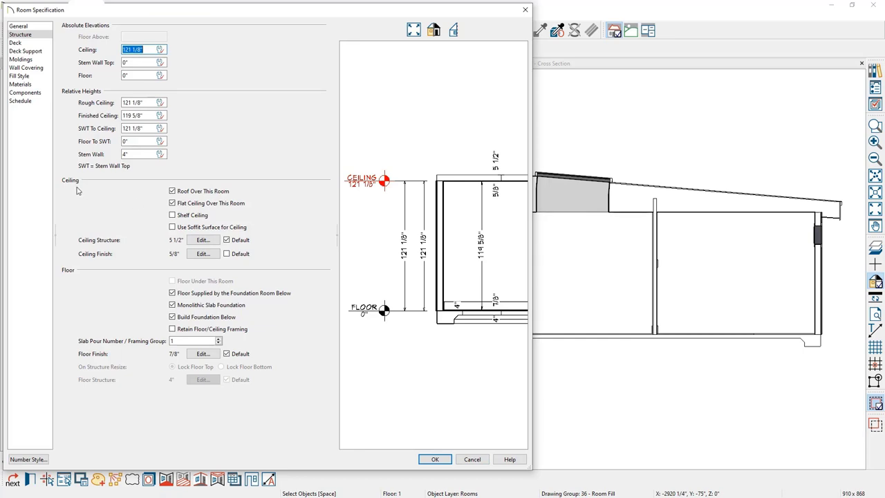
pyautogui.click(172, 204)
pyautogui.click(173, 204)
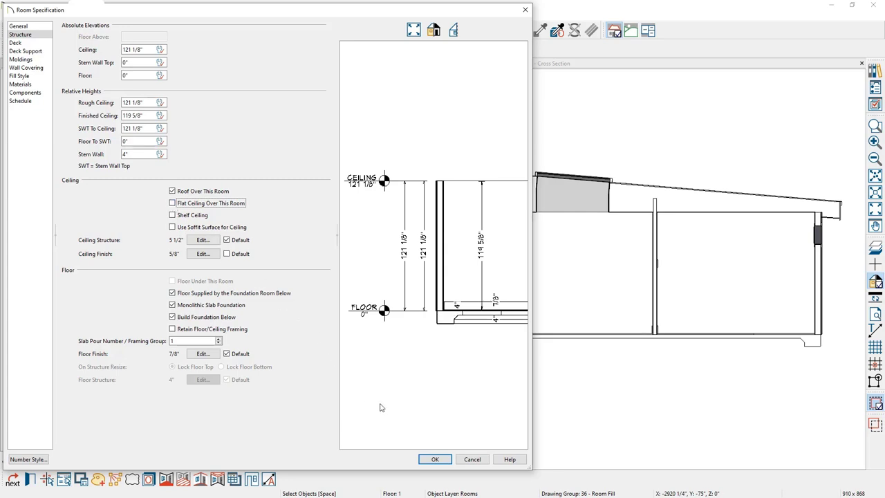
pyautogui.click(425, 460)
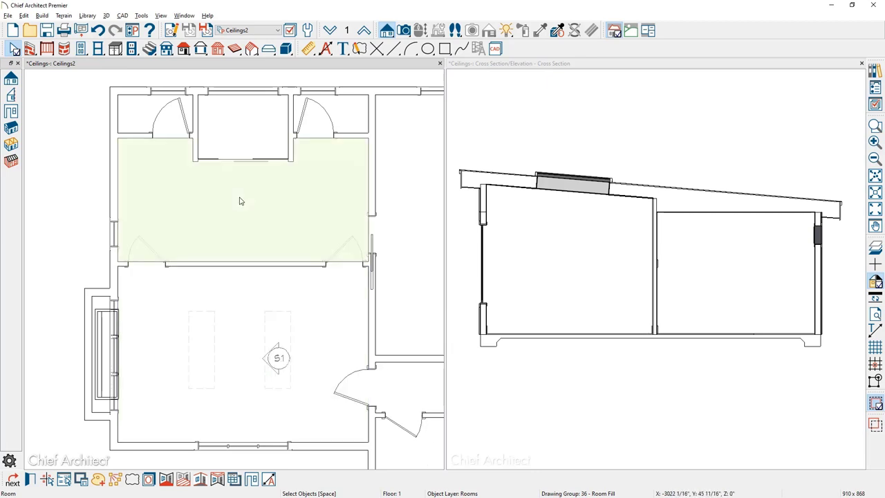
# Step: Turn off Flat Ceiling Over This Room for the four rooms above the bedroom suite in the plan together
pyautogui.click(277, 208)
pyautogui.keyDown('shift'); pyautogui.click(331, 115); pyautogui.keyUp('shift')
pyautogui.keyDown('shift'); pyautogui.click(267, 124); pyautogui.keyUp('shift')
pyautogui.keyDown('shift'); pyautogui.click(135, 116); pyautogui.keyUp('shift')
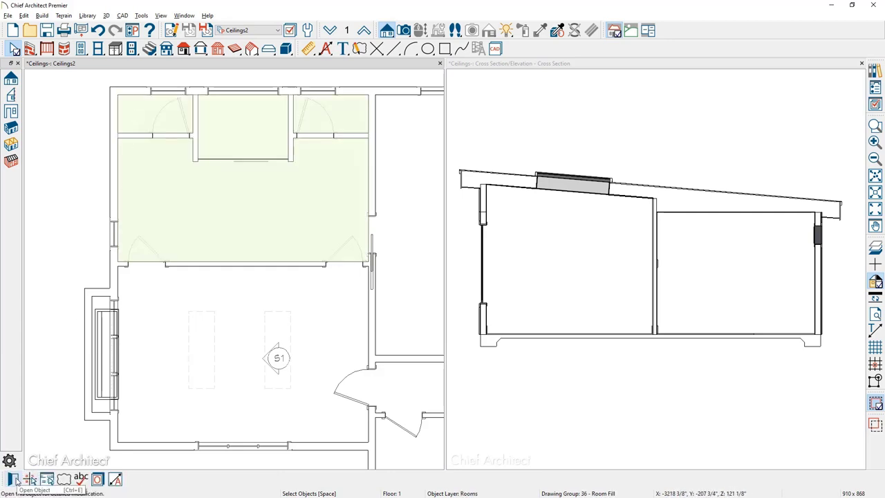
pyautogui.click(13, 480)
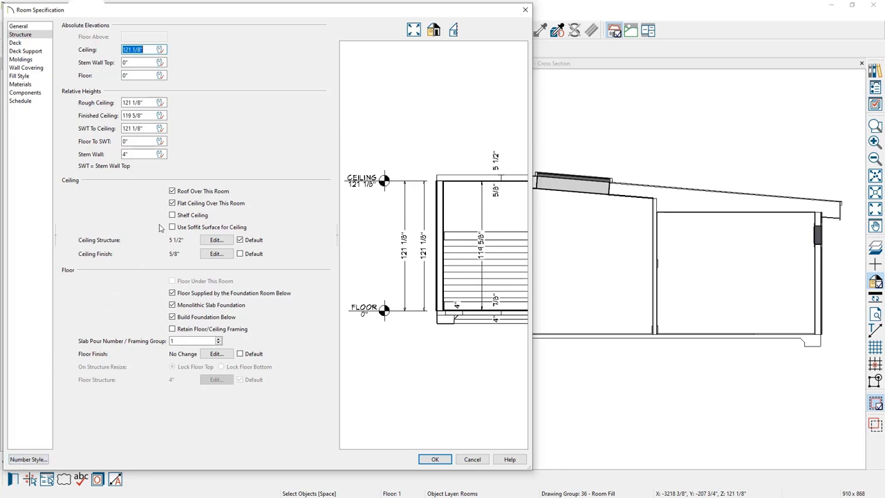
pyautogui.click(173, 204)
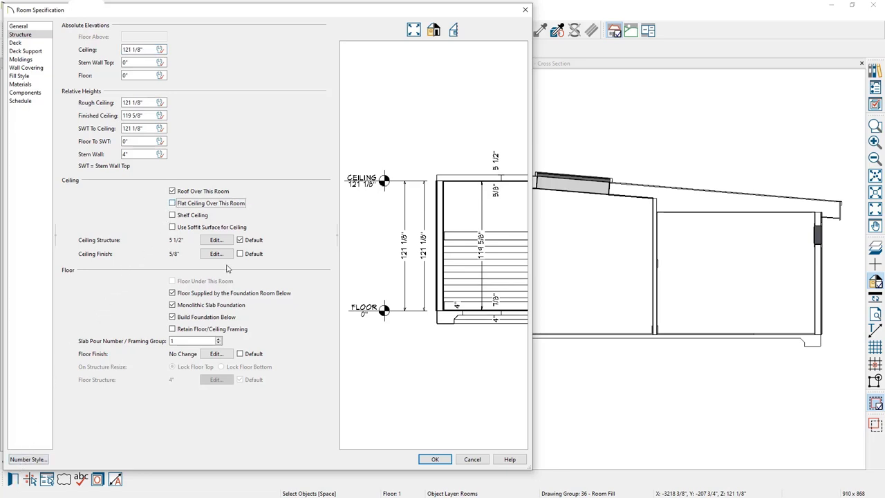
pyautogui.click(426, 461)
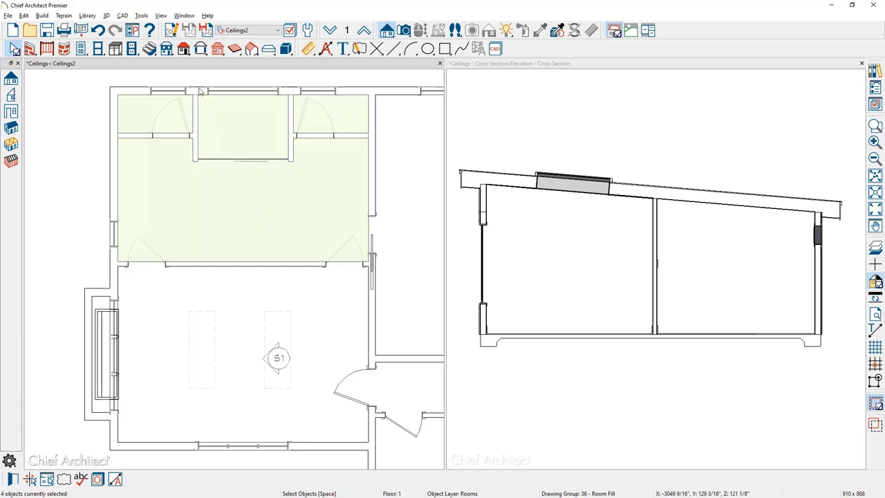
# Step: Draw a ceiling plane over the bedroom suite, starting along its upper interior wall and extending to the lower exterior wall
pyautogui.click(184, 49)
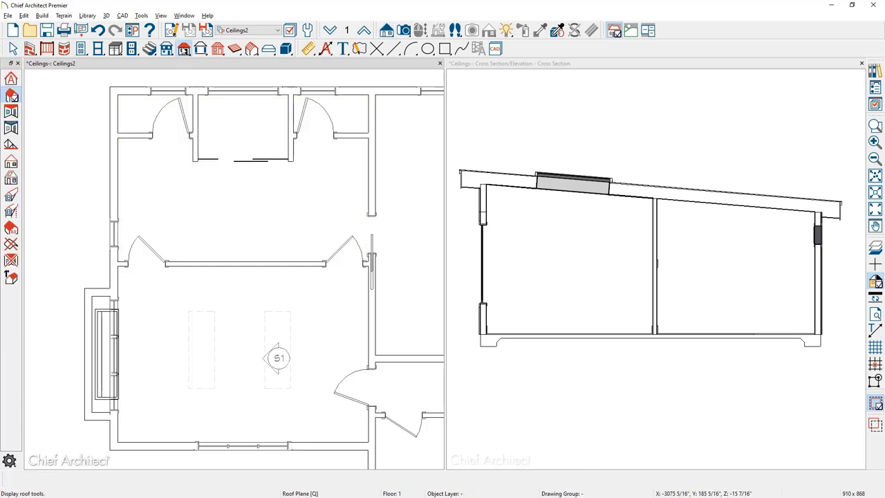
pyautogui.click(11, 115)
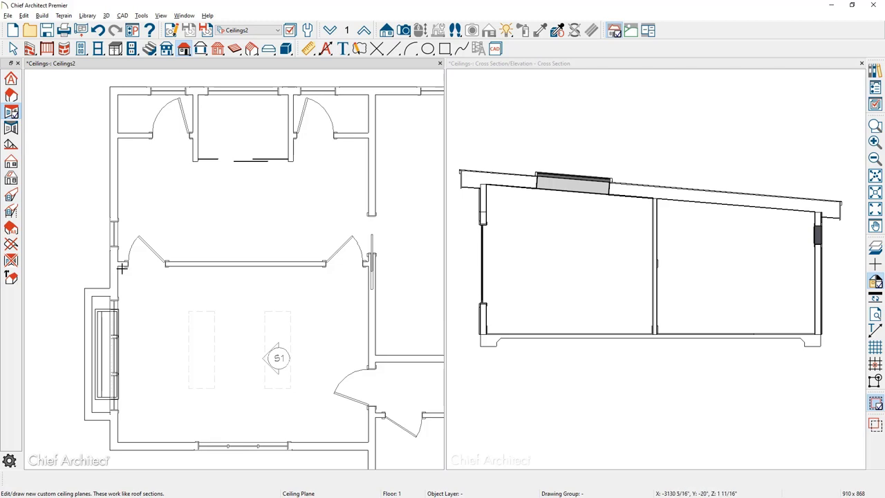
pyautogui.moveTo(119, 269); pyautogui.dragTo(370, 269)
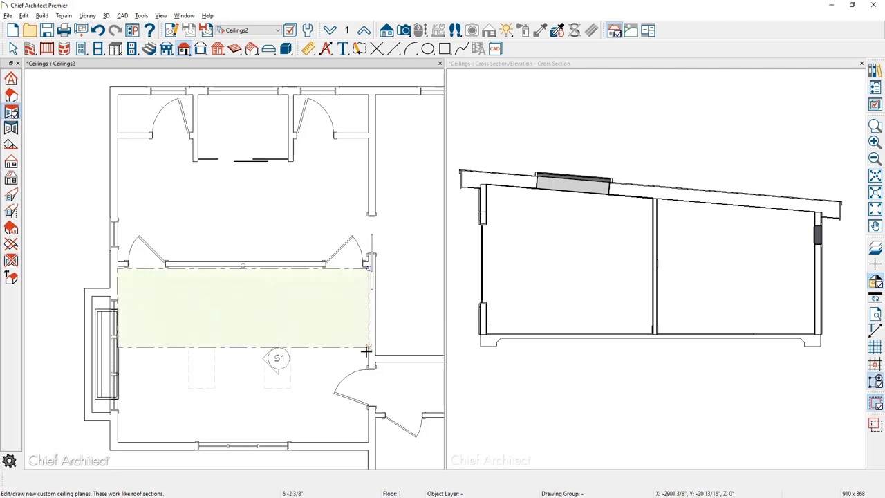
pyautogui.click(354, 441)
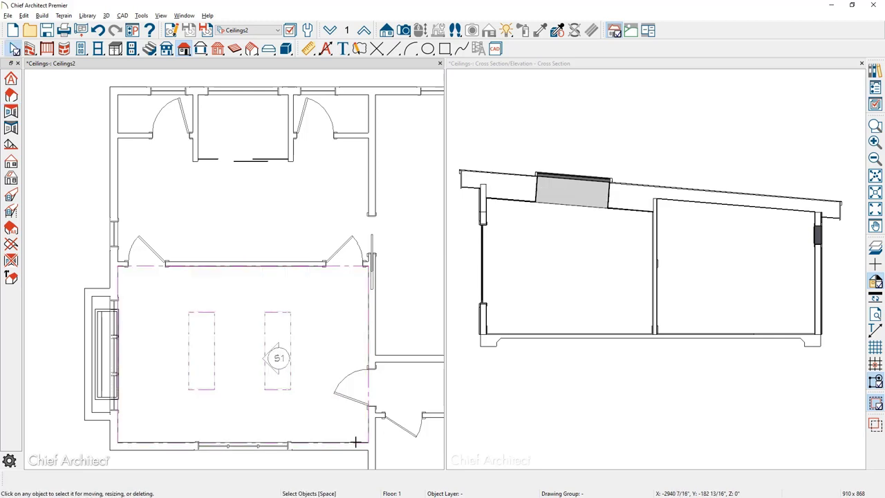
# Step: Set the bedroom suite ceiling plane's pitch to 0.25 in 12, and delete the plane
pyautogui.click(330, 446)
pyautogui.click(330, 446)
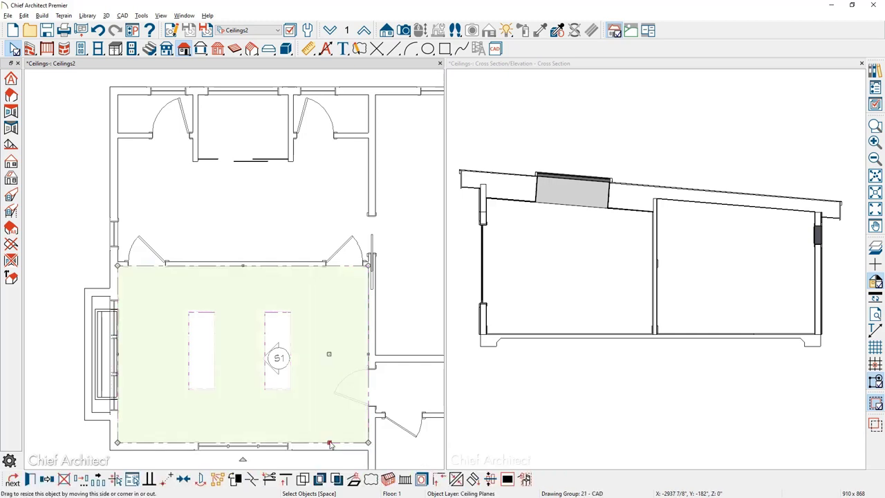
pyautogui.doubleClick(331, 444)
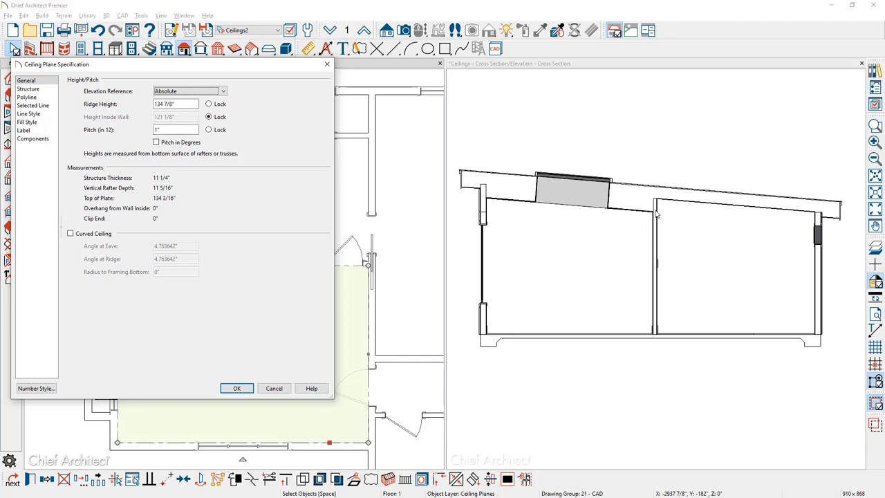
pyautogui.moveTo(181, 130); pyautogui.dragTo(143, 129)
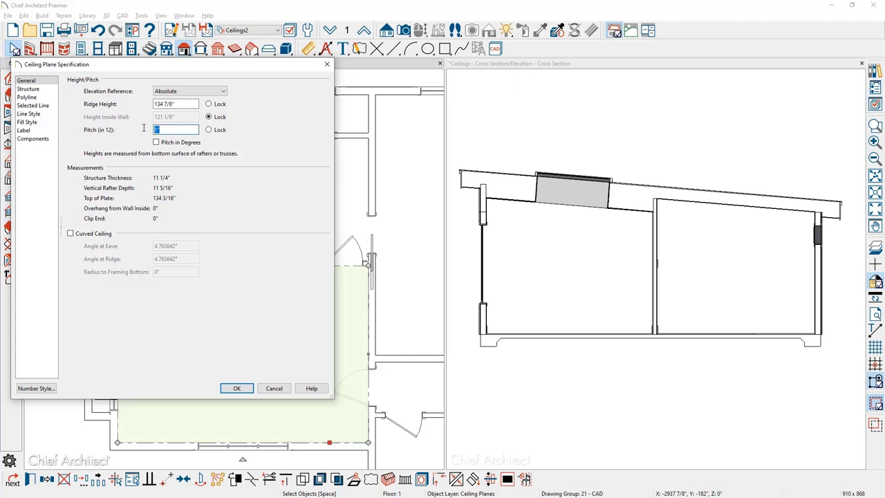
pyautogui.write('.25')
pyautogui.click(244, 391)
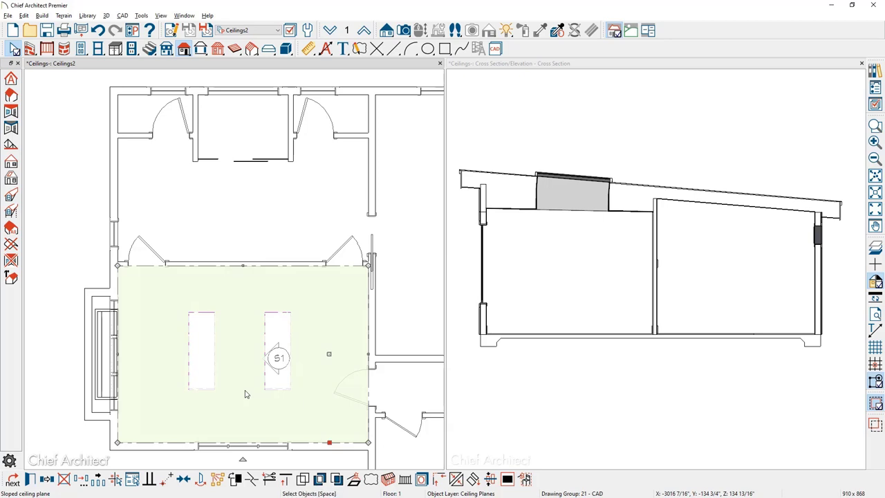
pyautogui.press('Delete')
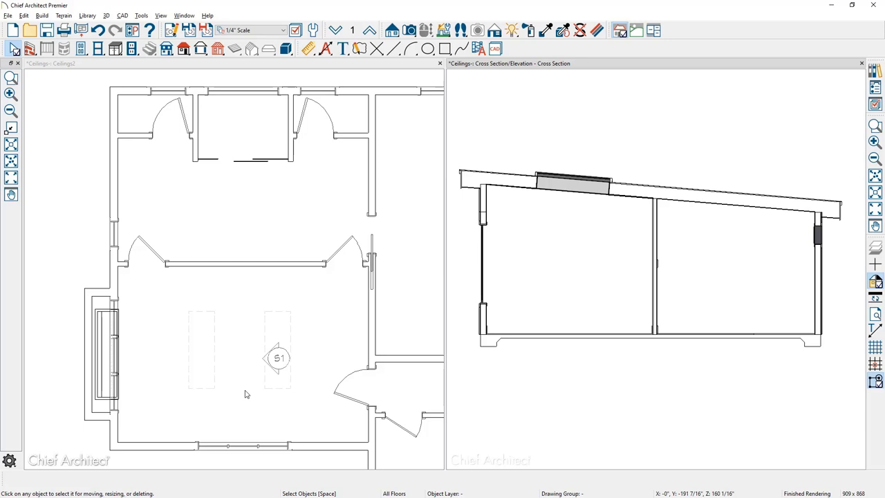
# Step: Filter the Ceiling2 layers by "roof" and turn on the display of the Roof Planes layer
pyautogui.click(875, 105)
pyautogui.write('roof')
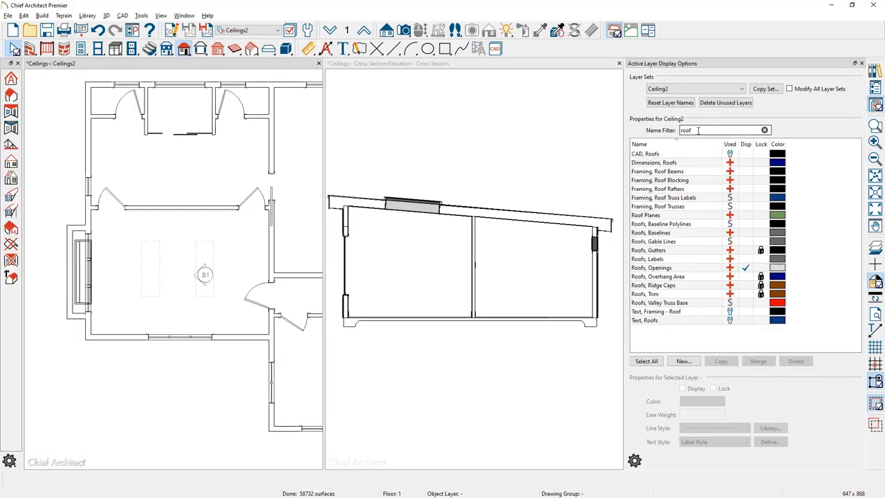
pyautogui.click(746, 215)
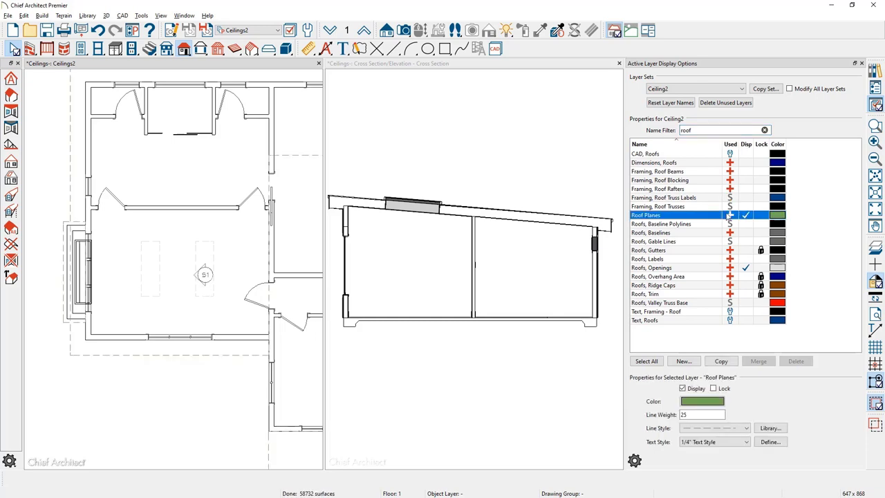
# Step: Try to make the roof plane over the bedroom suite a curved roof with an angle at ridge of 0°
pyautogui.doubleClick(242, 360)
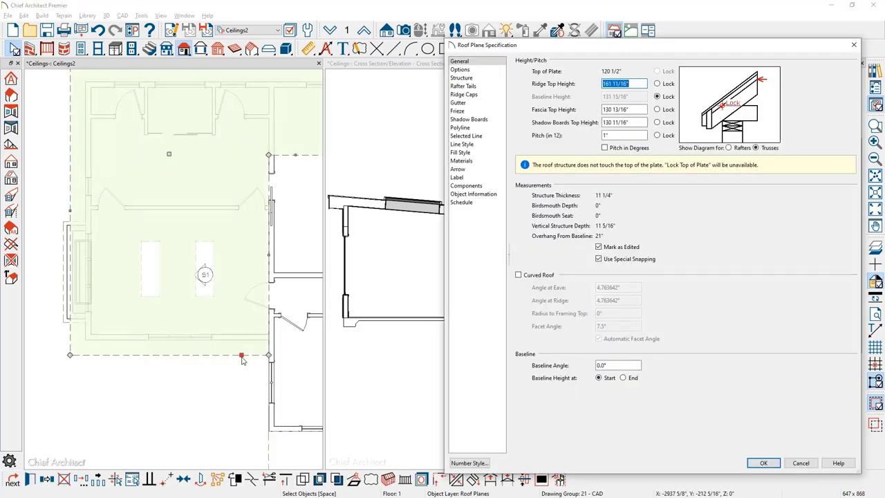
pyautogui.click(519, 276)
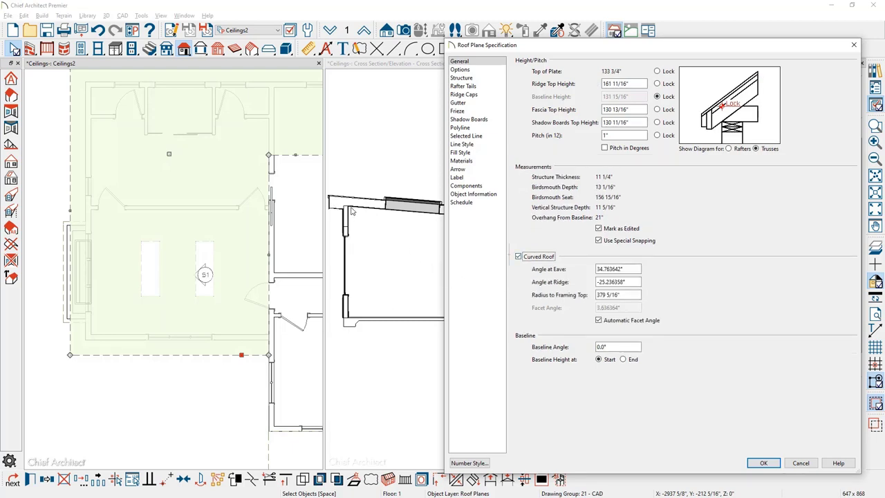
pyautogui.doubleClick(613, 282)
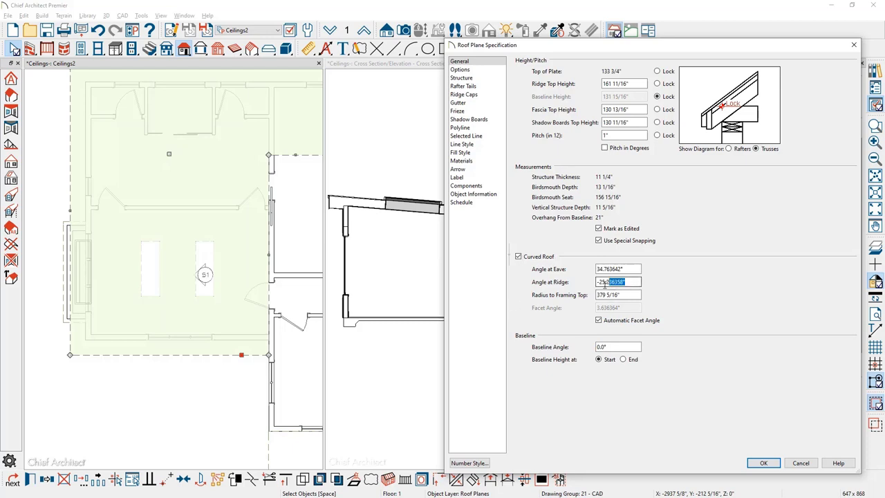
pyautogui.write('0')
pyautogui.click(762, 463)
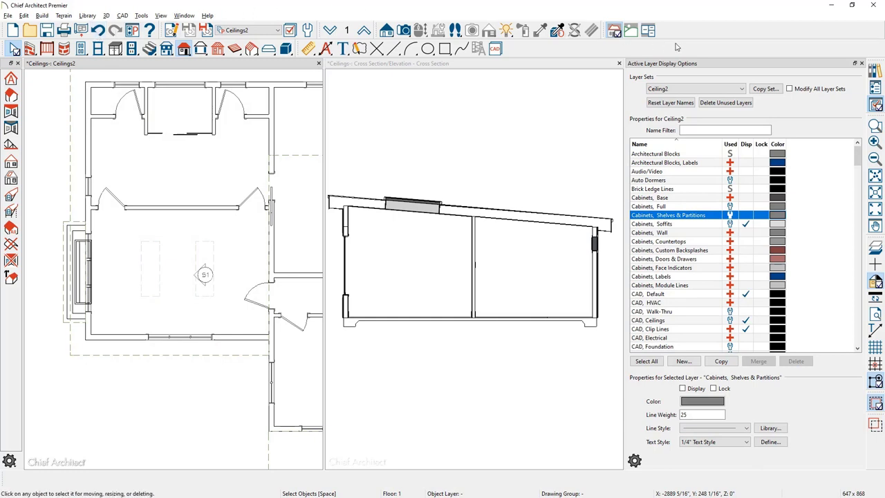
# Step: Close the active layer display options and turn Flat Ceiling Over This Room on for the bedroom suite
pyautogui.click(862, 64)
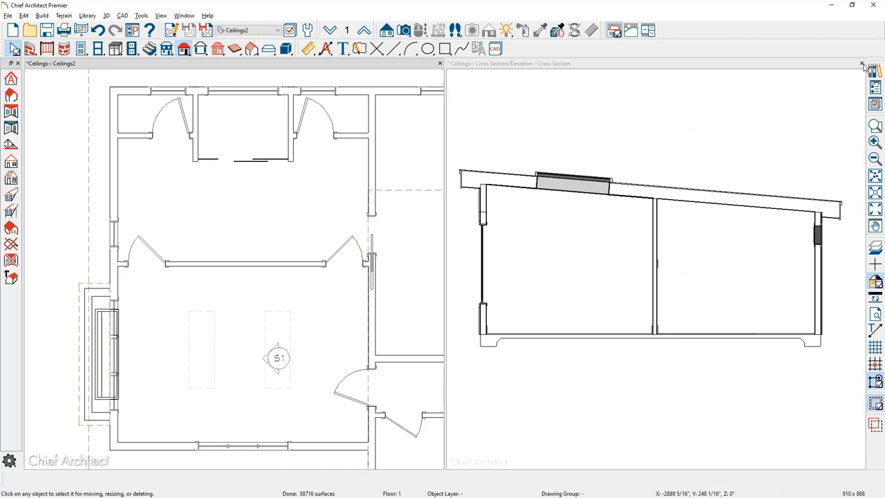
pyautogui.doubleClick(352, 322)
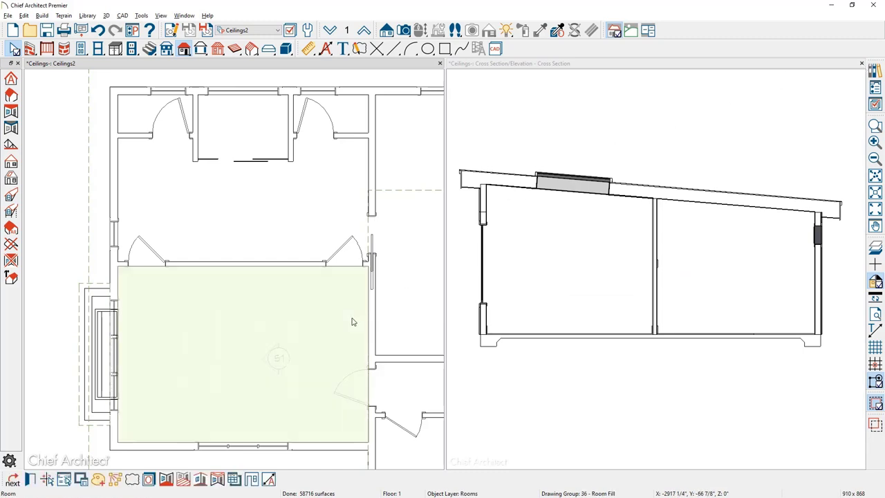
pyautogui.click(179, 204)
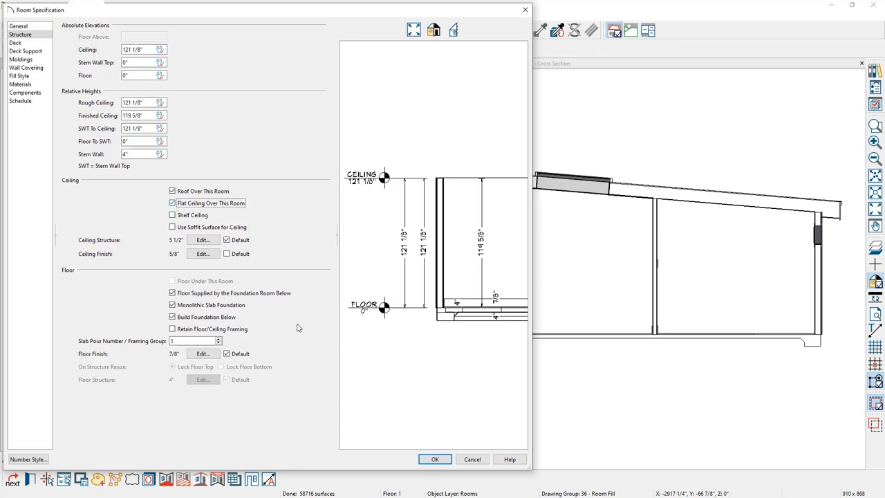
pyautogui.click(435, 459)
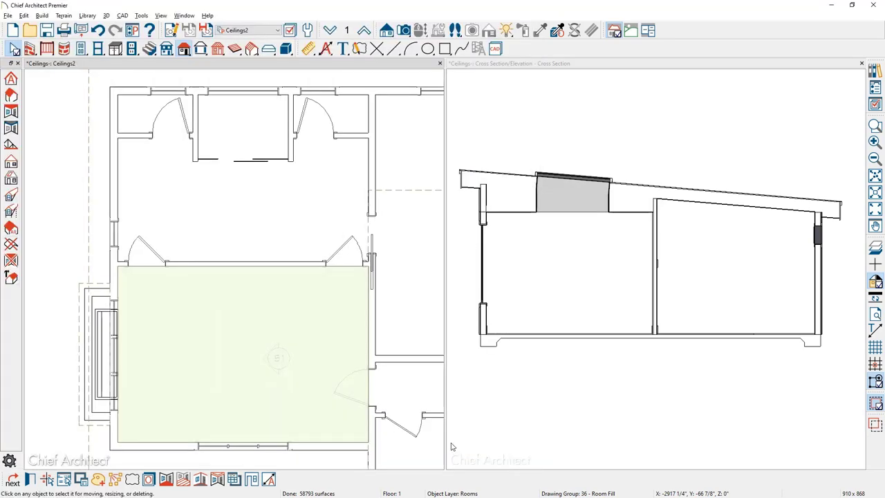
# Step: Maximize the plan view and add a 24" wide, 12" deep vertical tray ceiling to the bedroom suite with Recess Into Ceiling on
pyautogui.doubleClick(365, 66)
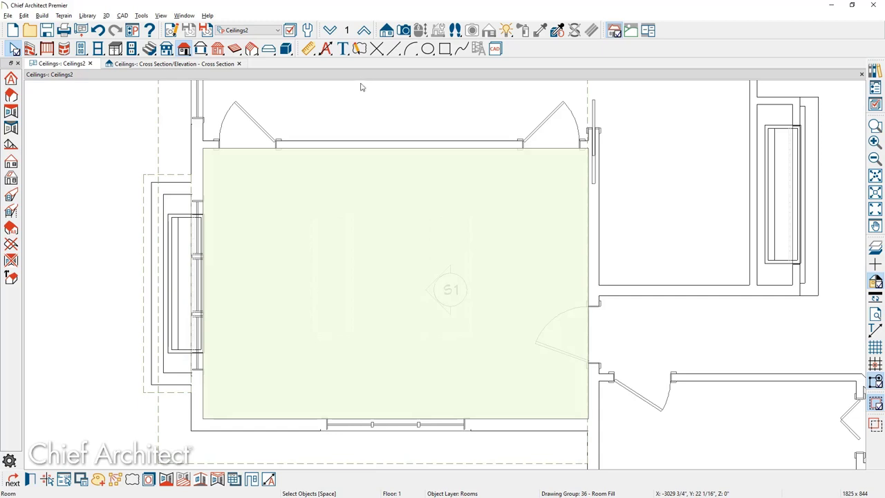
pyautogui.click(222, 479)
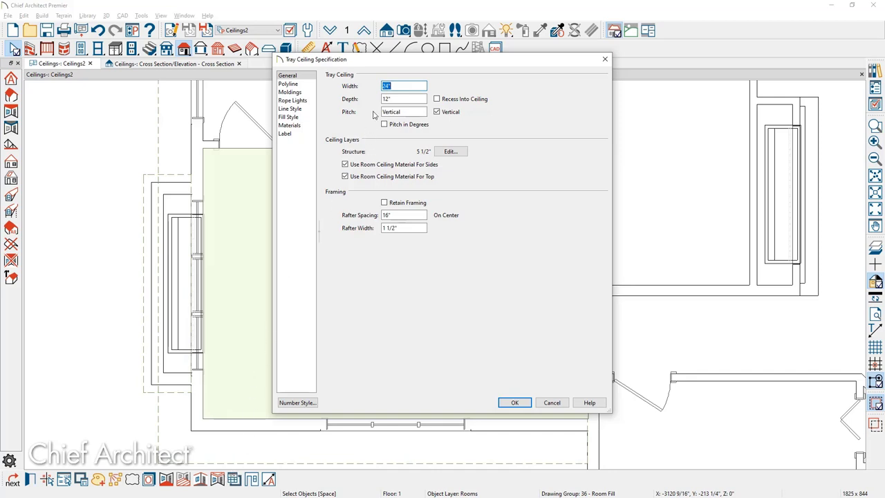
pyautogui.click(437, 98)
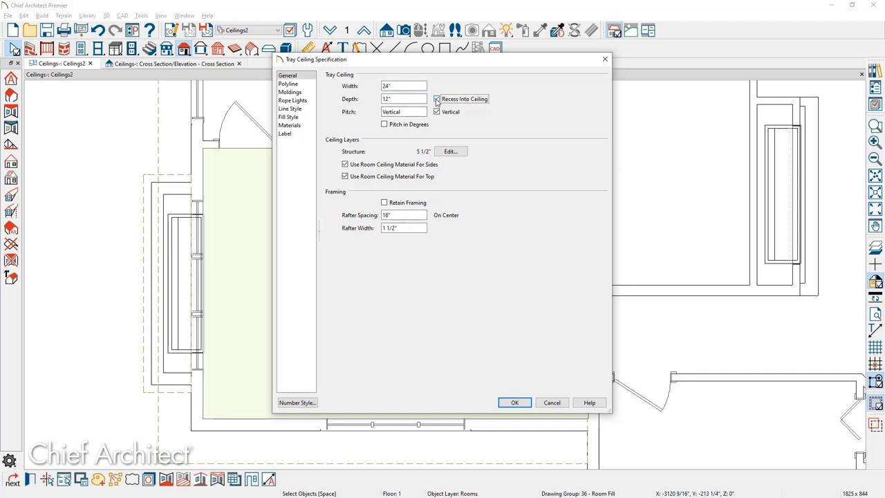
pyautogui.click(294, 93)
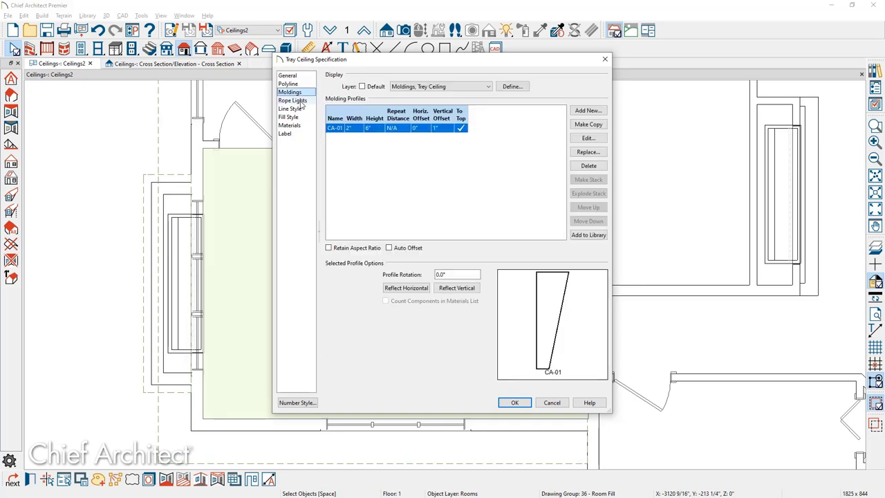
pyautogui.click(302, 103)
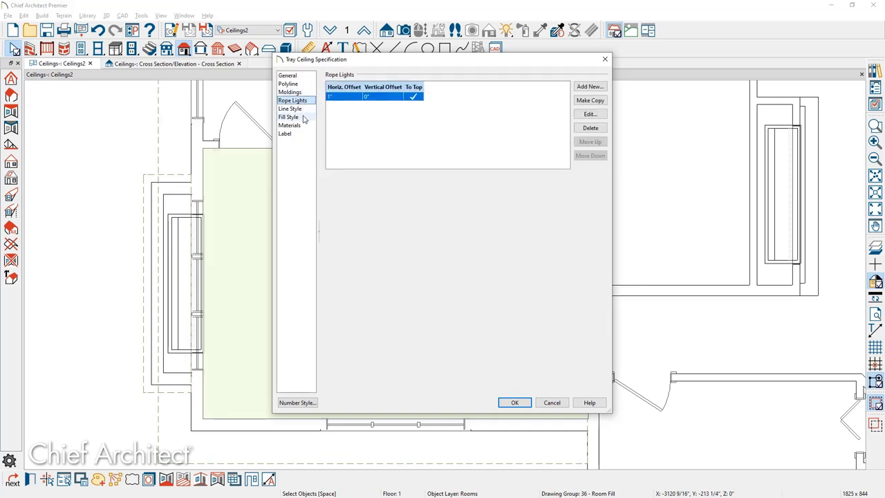
pyautogui.click(299, 75)
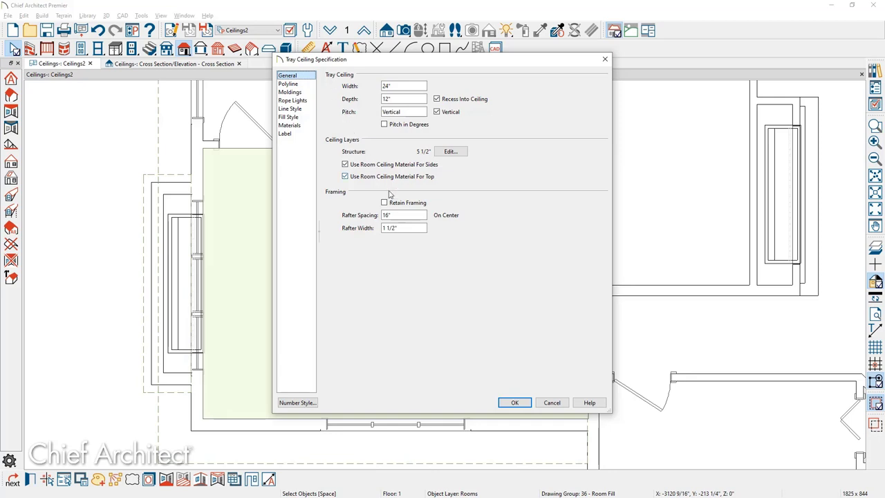
pyautogui.click(514, 403)
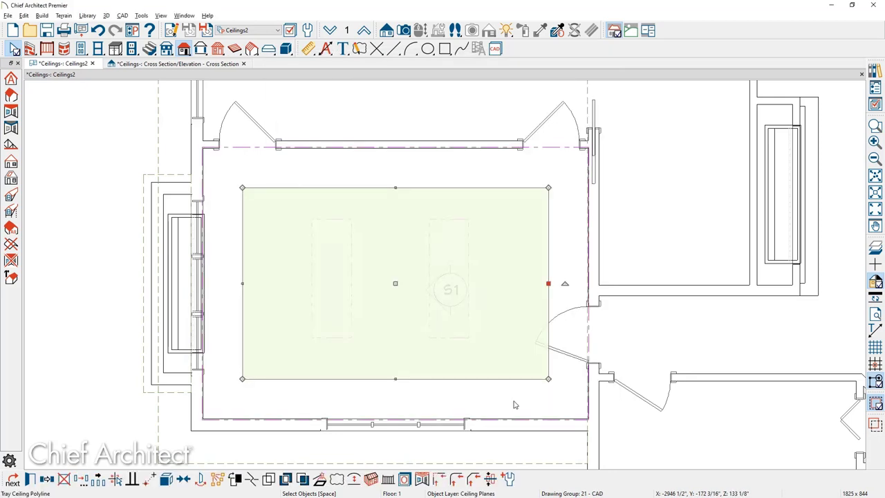
# Step: Create a full camera view of the bedroom suite's tray ceiling from the lower-right corner of the tray, and return to the Ceilings2 plan
pyautogui.click(403, 31)
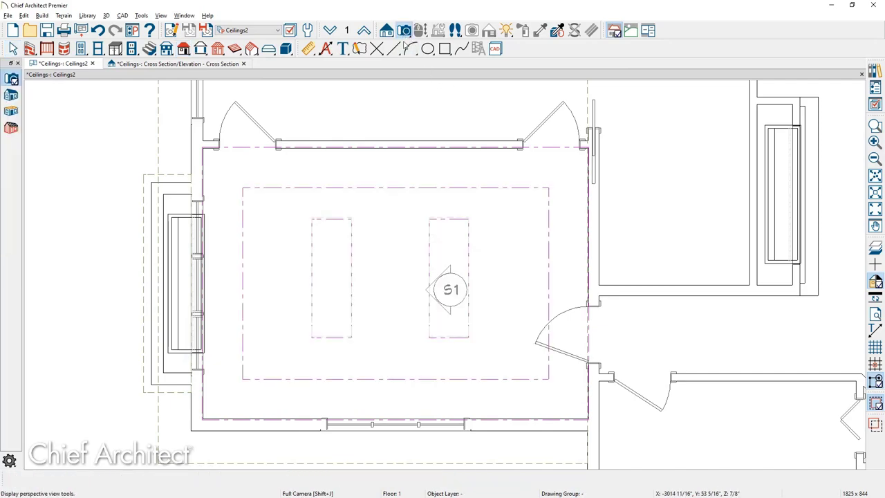
pyautogui.moveTo(548, 379); pyautogui.dragTo(504, 357)
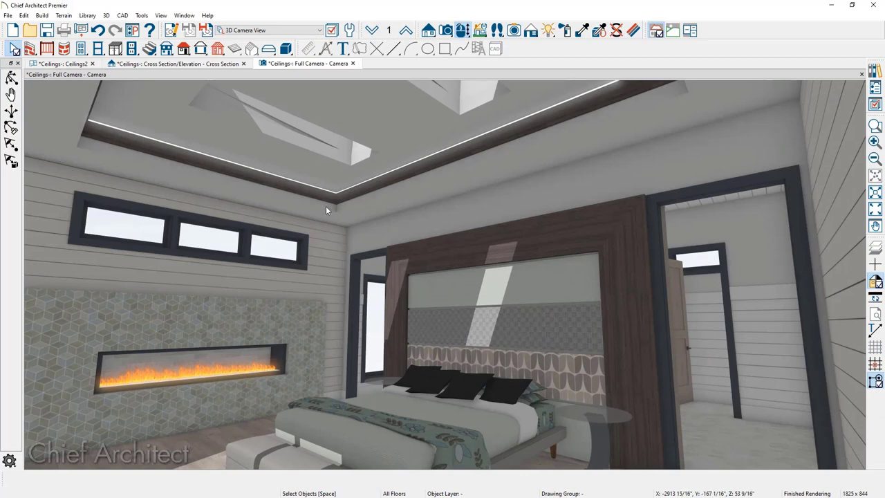
pyautogui.click(74, 65)
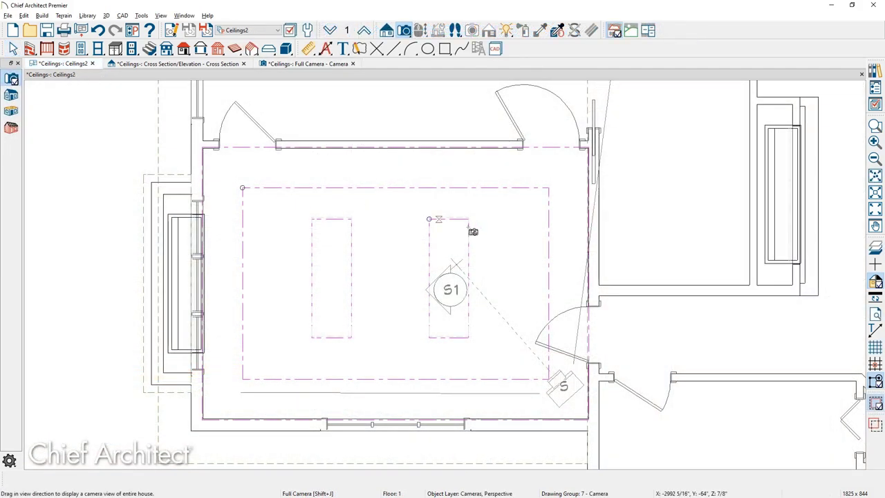
# Step: Shrink the tray ceiling polyline from its right edge and set its width to 2'-6"
pyautogui.press('space')
pyautogui.click(551, 262)
pyautogui.moveTo(551, 264); pyautogui.dragTo(302, 247)
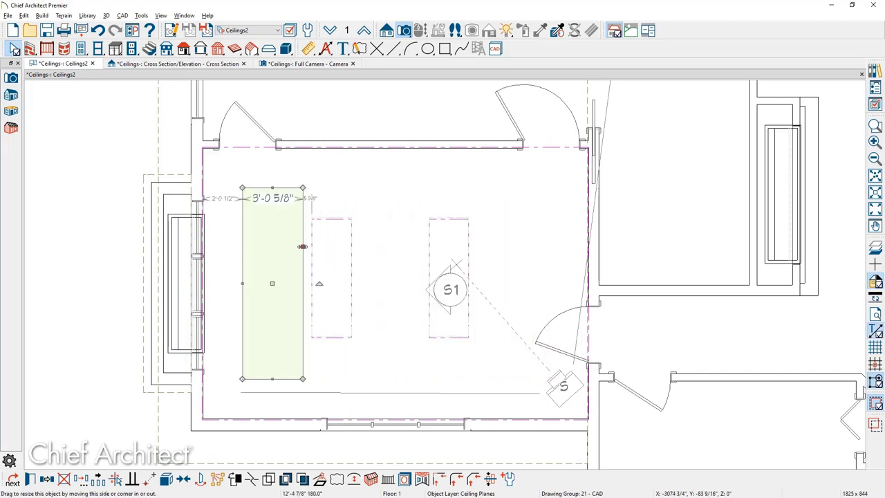
pyautogui.click(274, 200)
pyautogui.write("2'6")
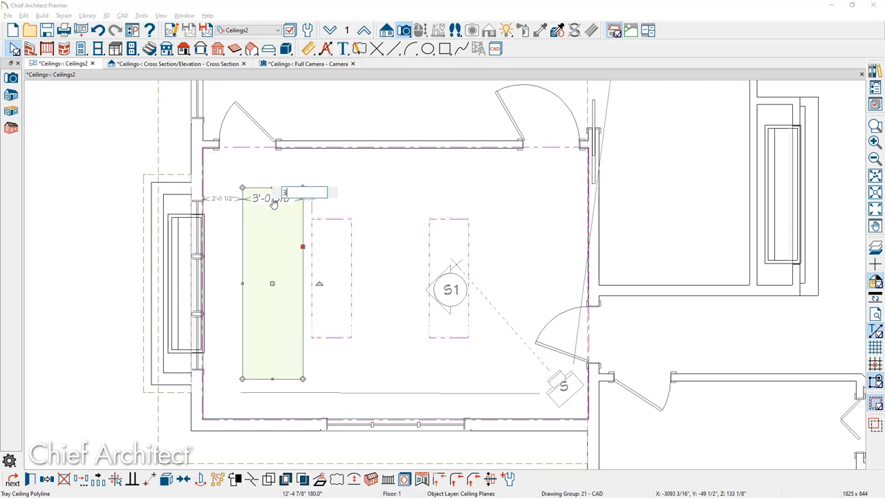
pyautogui.press('Return')
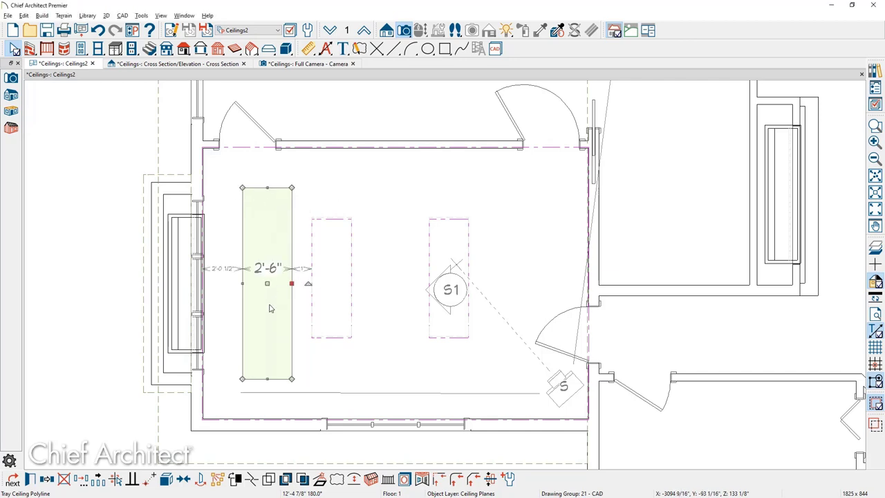
# Step: Set the length of the narrowed tray ceiling polyline to 4', moving its lower edge
pyautogui.click(268, 330)
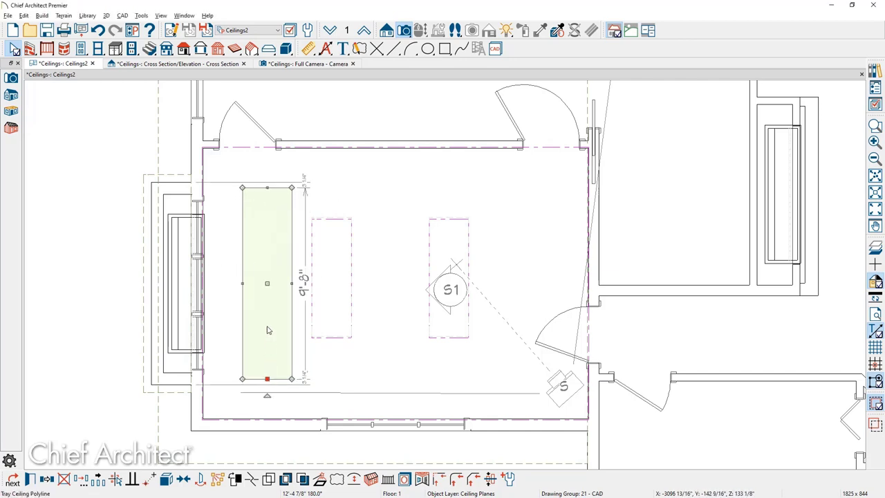
pyautogui.click(304, 285)
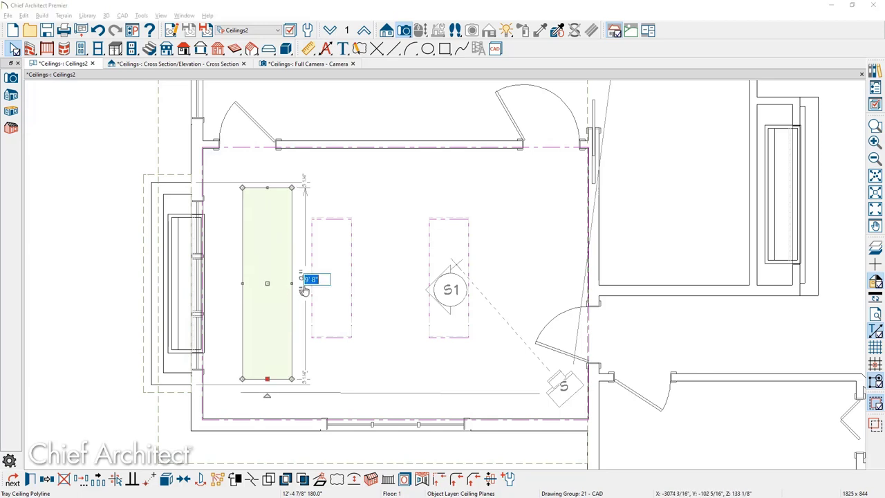
pyautogui.press('Escape')
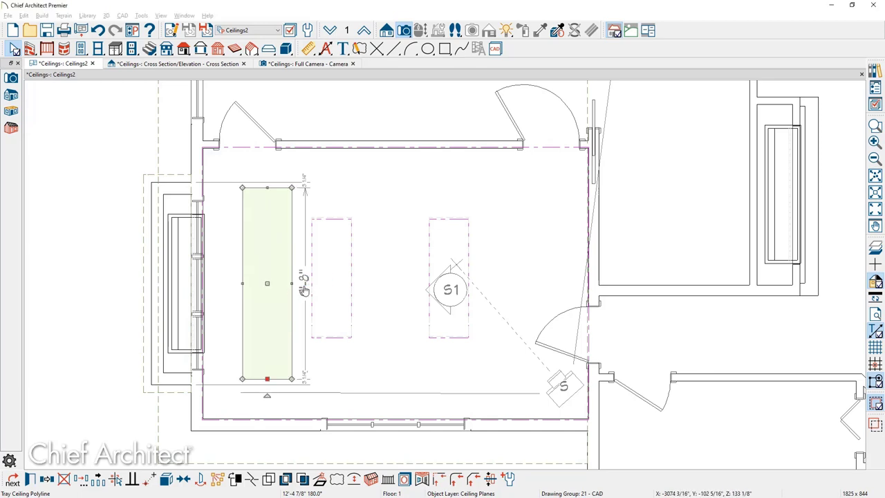
pyautogui.click(304, 289)
pyautogui.write('4')
pyautogui.press('Return')
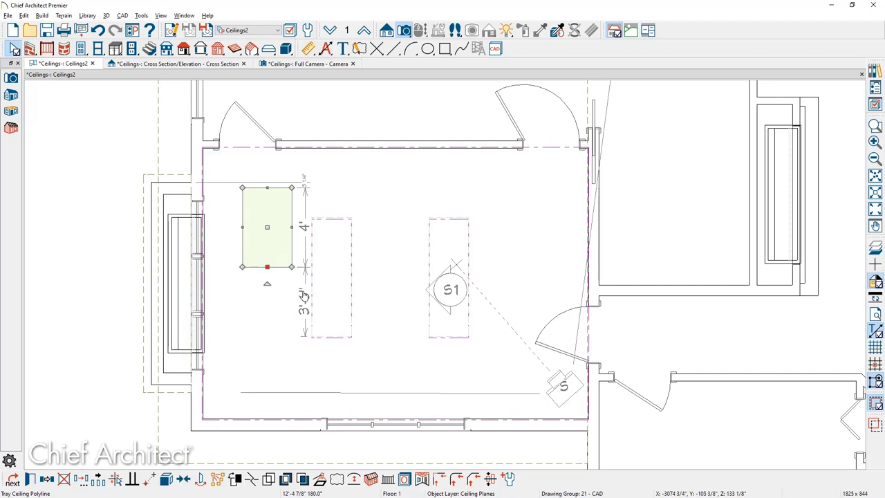
# Step: Multiple-copy the small tray ceiling into two rows of four, using a primary offset of 52" and a secondary offset of 66"
pyautogui.click(98, 479)
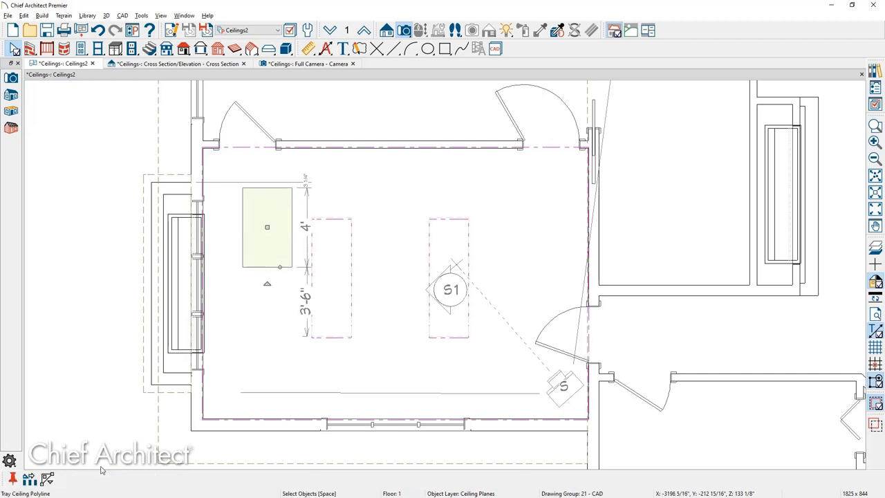
pyautogui.click(29, 479)
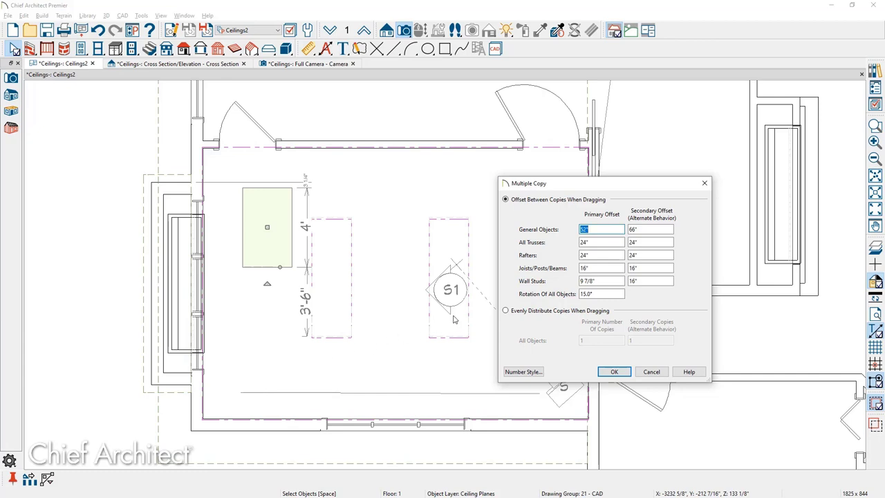
pyautogui.click(606, 232)
pyautogui.click(640, 229)
pyautogui.click(617, 373)
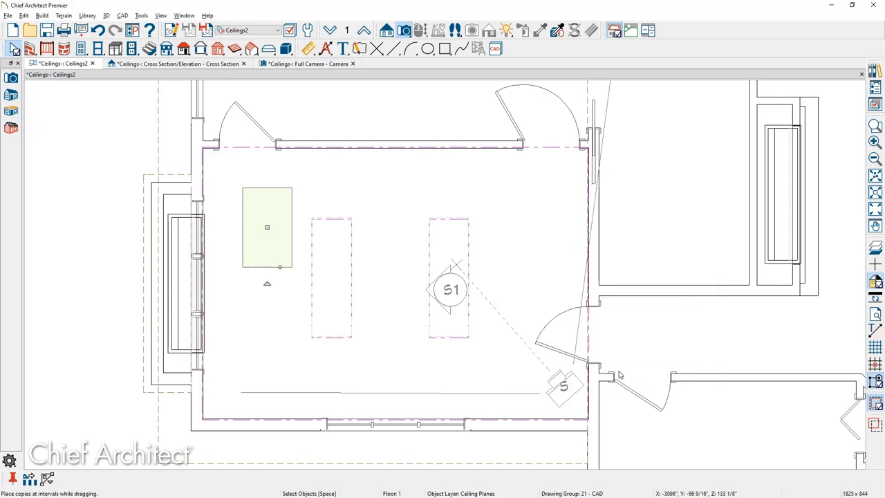
pyautogui.moveTo(267, 227); pyautogui.dragTo(549, 362)
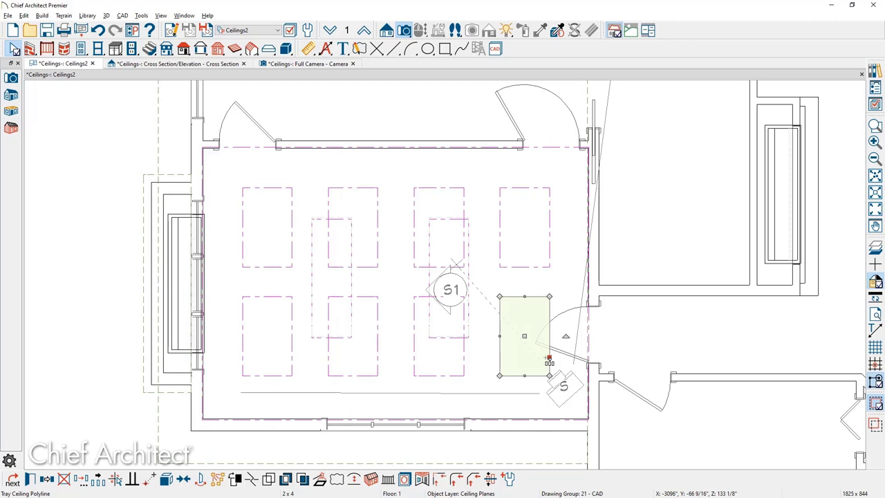
# Step: Delete the two skylight holes over the bedroom suite
pyautogui.click(311, 224)
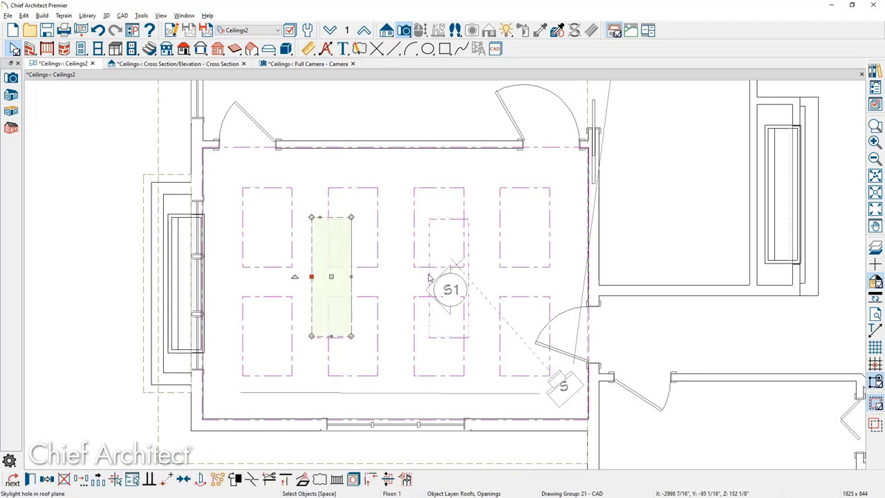
pyautogui.press('Delete')
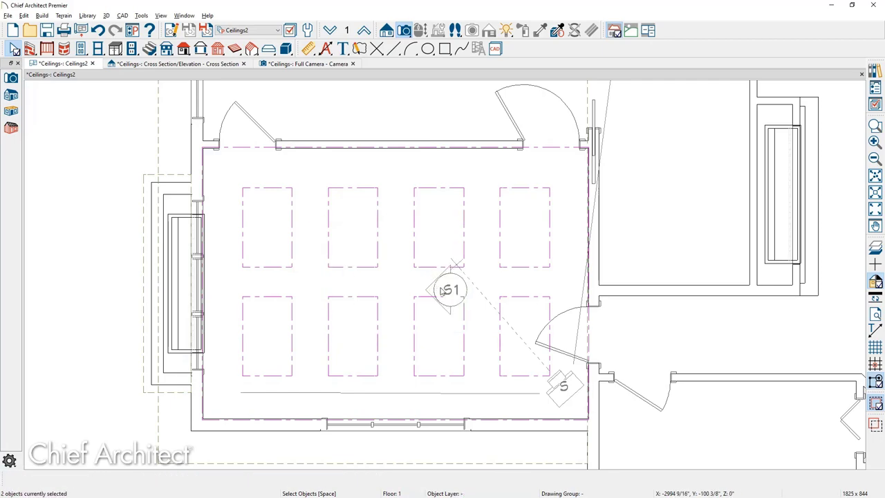
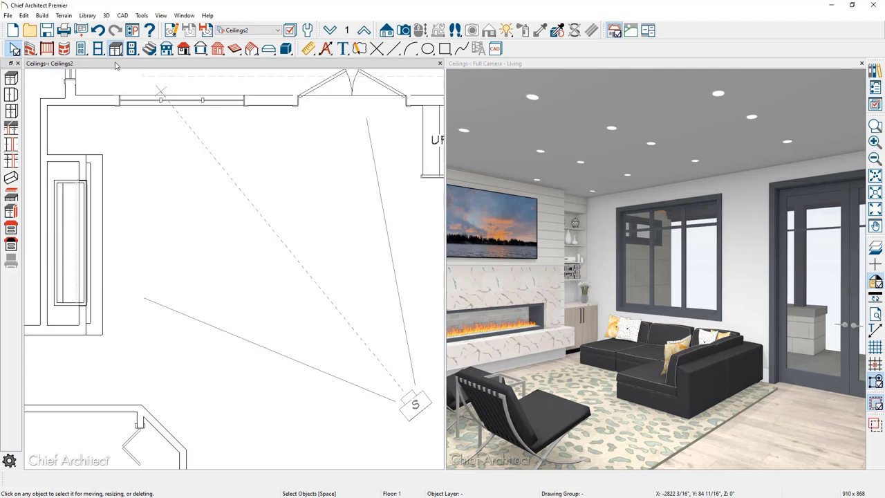
# Step: Place a soffit in the living room just below the triple window in the plan
pyautogui.click(11, 178)
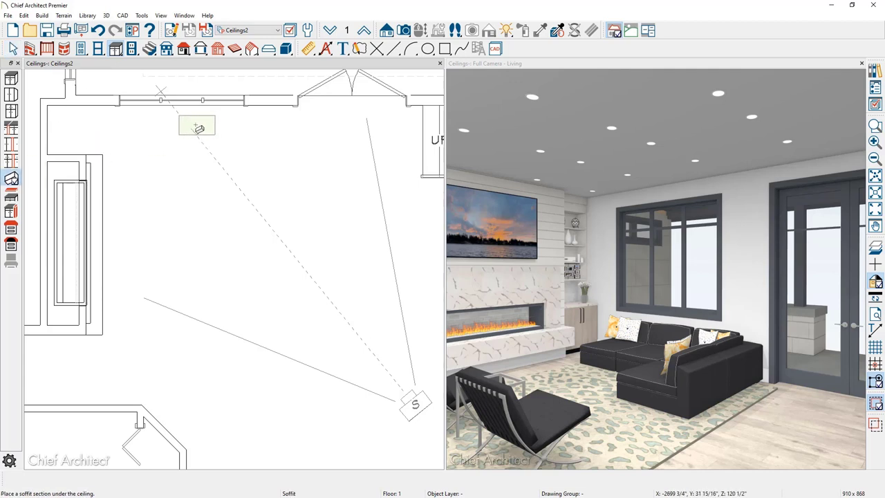
pyautogui.click(198, 129)
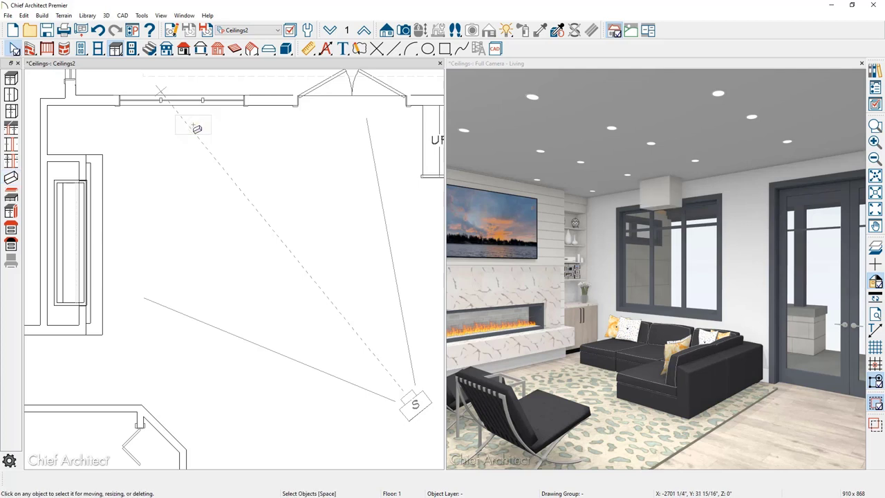
pyautogui.press('space')
# Step: Open the new soffit's specification and set its width to 48" and height to 3"
pyautogui.doubleClick(198, 129)
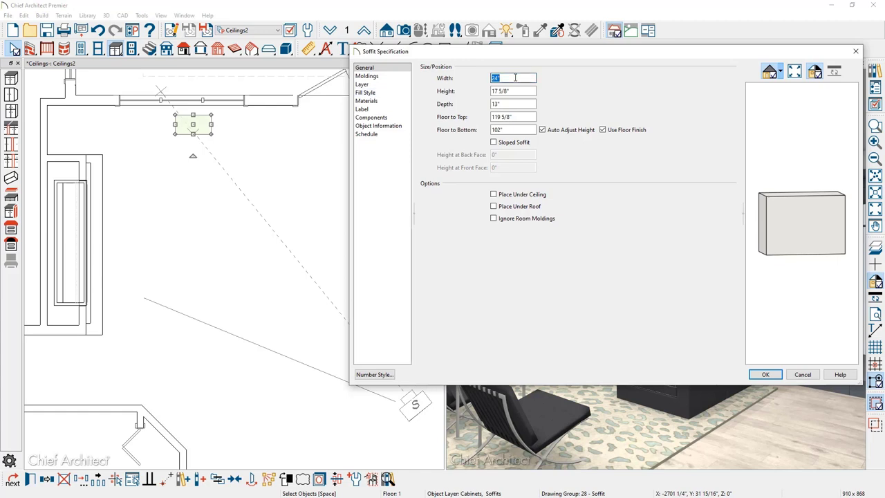
pyautogui.write('48')
pyautogui.press('Tab')
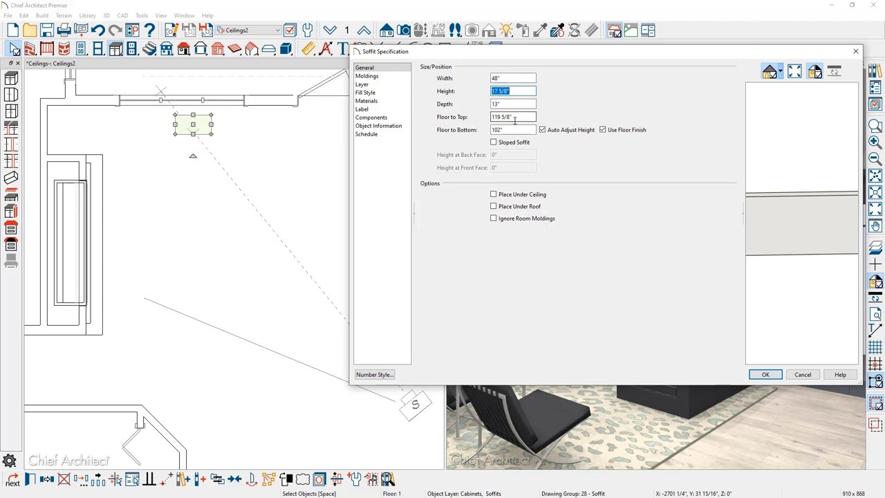
pyautogui.write('3')
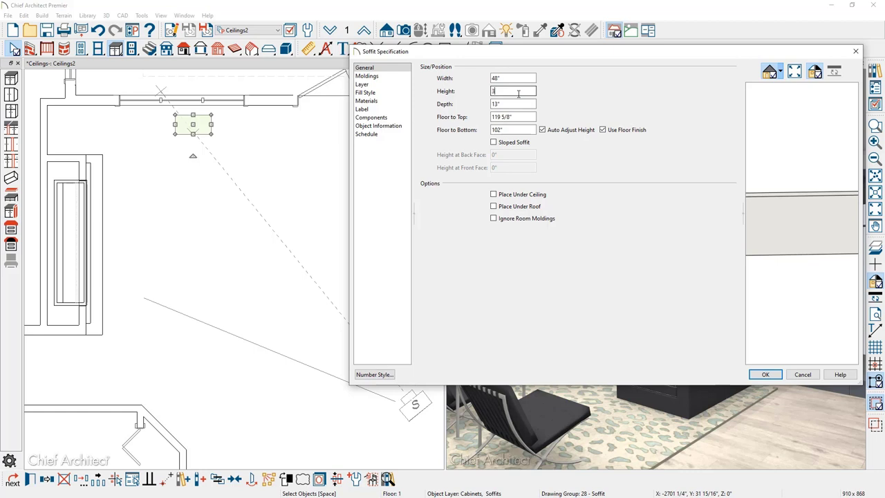
pyautogui.press('Tab')
pyautogui.press('Tab')
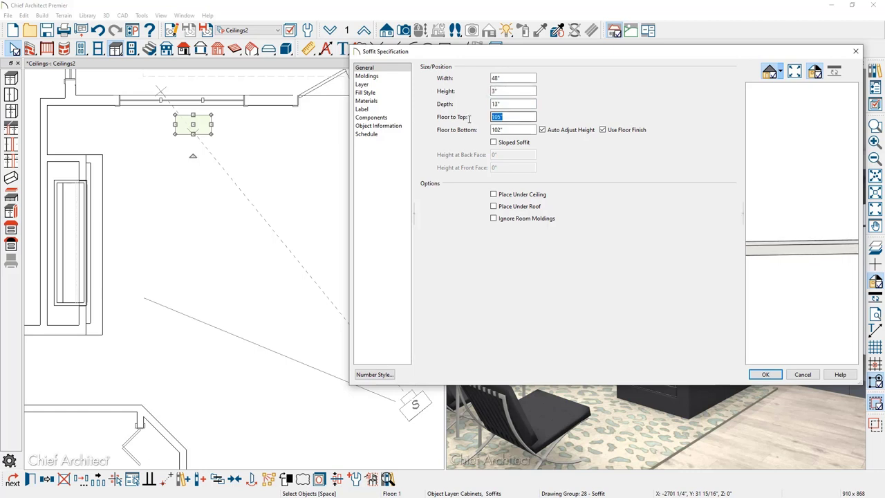
# Step: Set the soffit's Floor to Top to 119 1/8" and its depth to 12", and apply the specification
pyautogui.write('119 5/8')
pyautogui.press('Left')
pyautogui.press('Left')
pyautogui.press('BackSpace')
pyautogui.write('1')
pyautogui.click(503, 105)
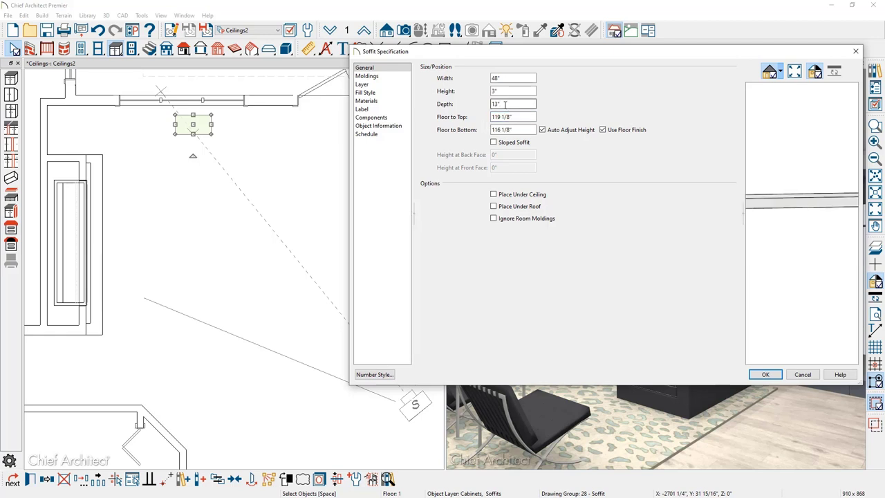
pyautogui.moveTo(505, 105); pyautogui.dragTo(481, 104)
pyautogui.write('12')
pyautogui.click(764, 374)
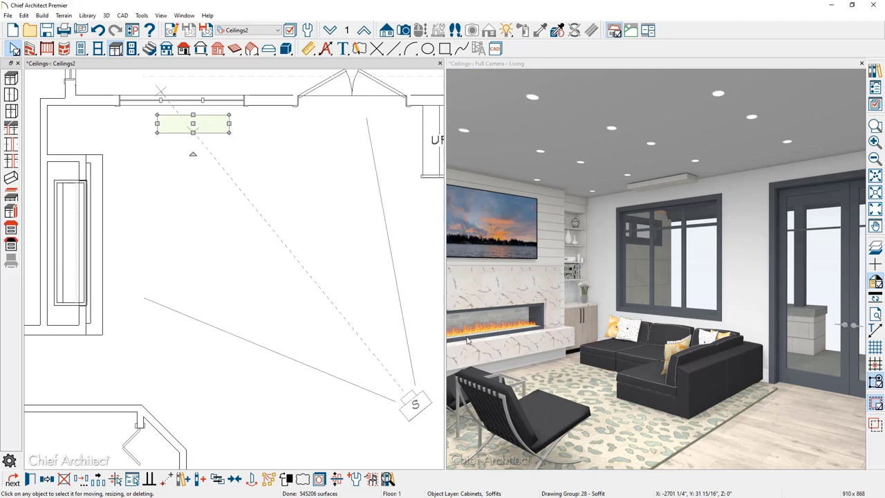
# Step: Save the selected soffit's settings as the soffit defaults and maximize the Ceilings2 plan view
pyautogui.click(355, 479)
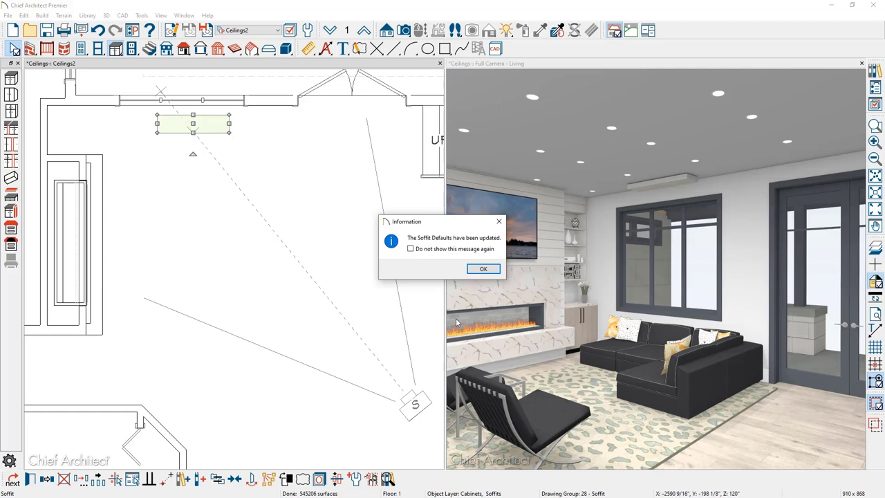
pyautogui.click(484, 270)
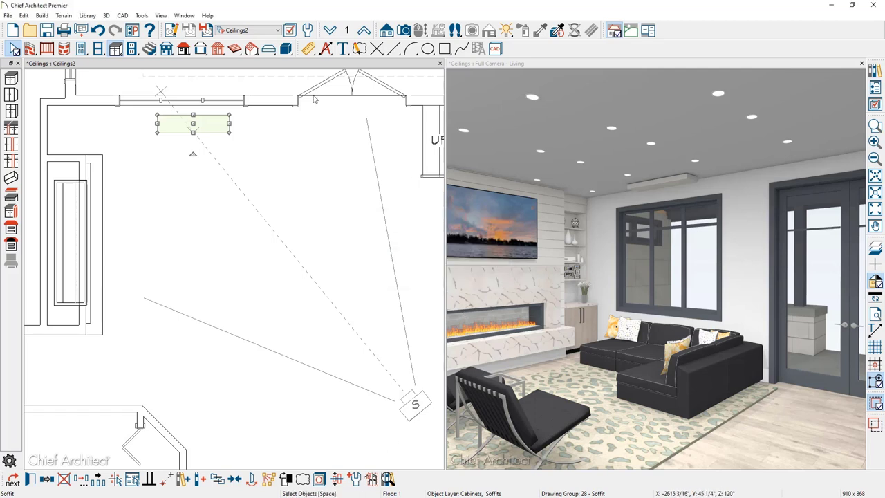
pyautogui.doubleClick(261, 64)
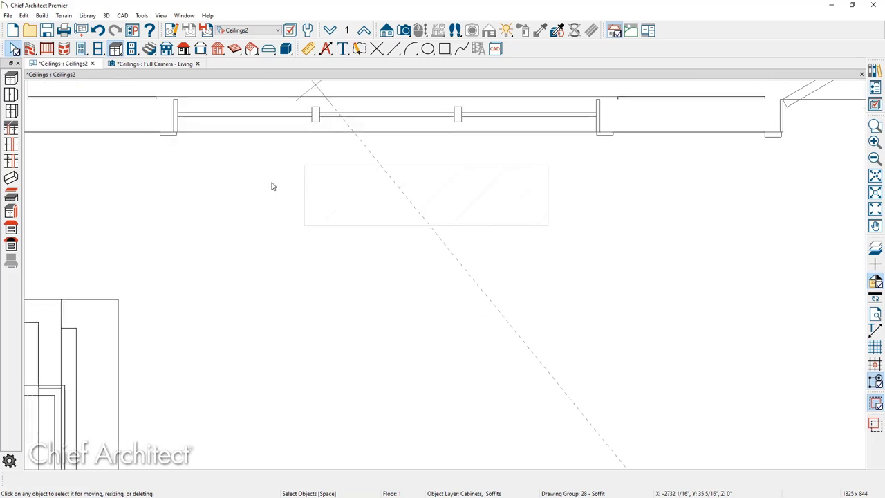
# Step: Position the soffit 12" from the window wall and 3' 3.75" from the fireplace side
pyautogui.click(339, 167)
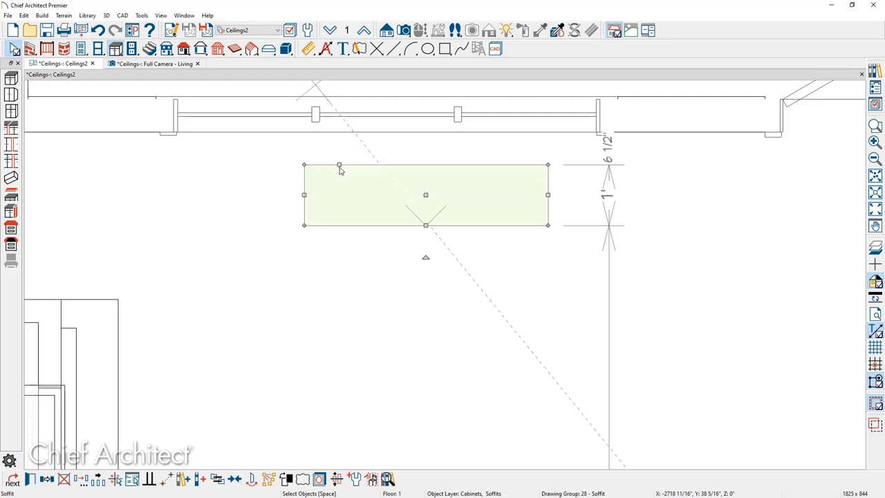
pyautogui.click(606, 157)
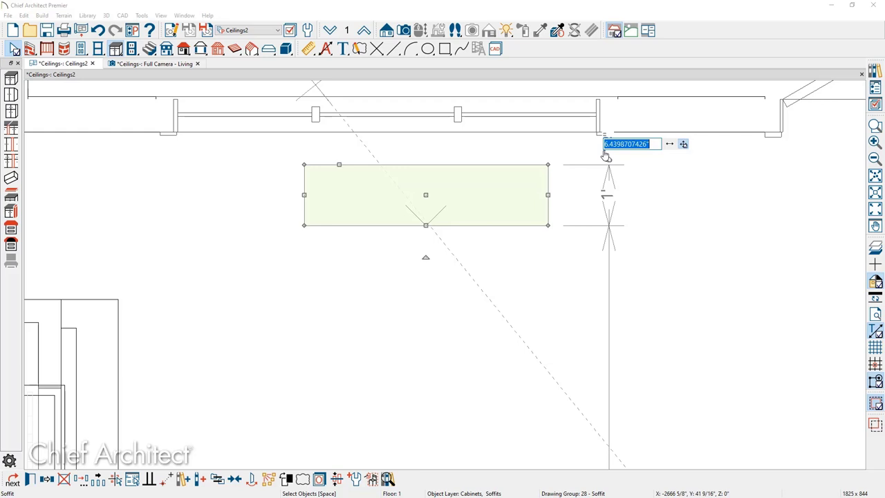
pyautogui.write('12')
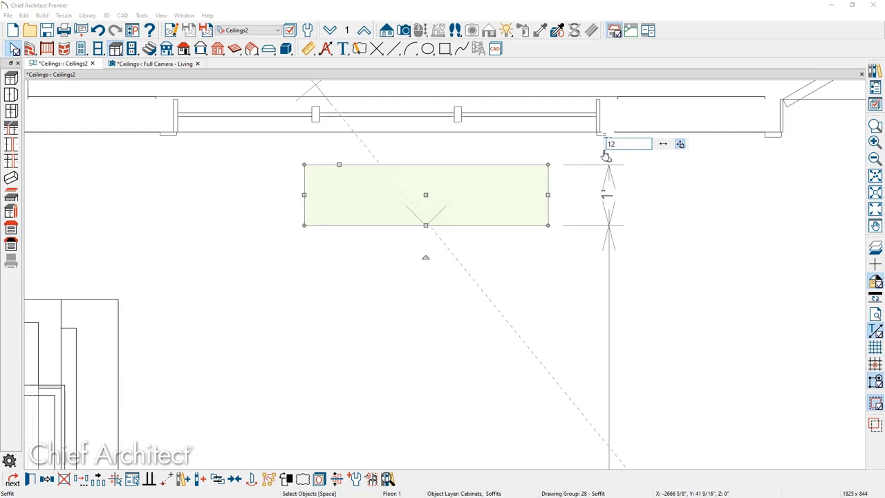
pyautogui.press('Return')
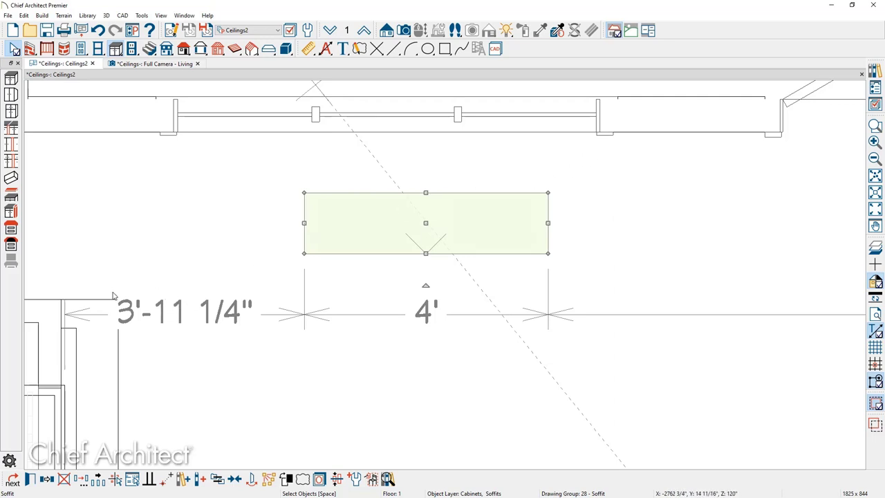
pyautogui.click(163, 312)
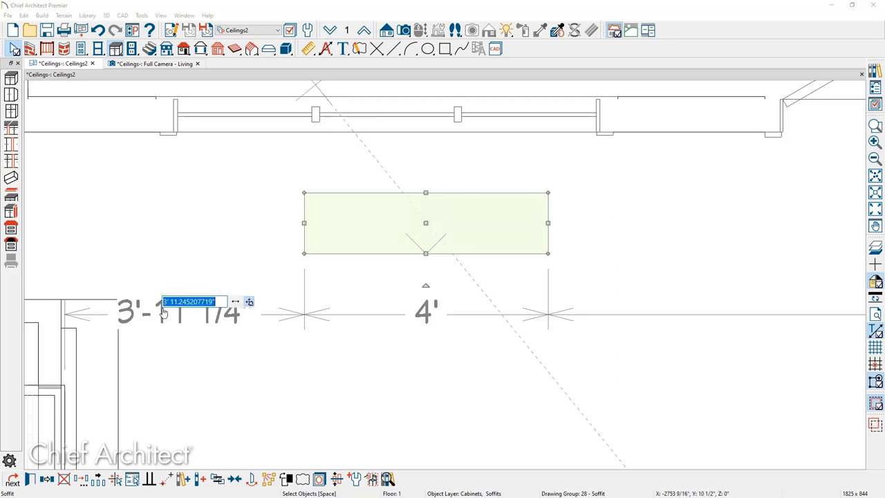
pyautogui.write("3' 3.75")
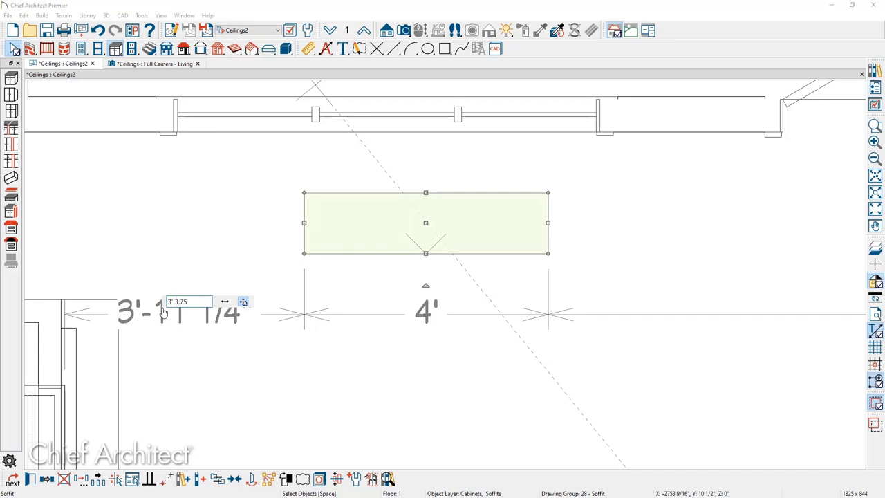
pyautogui.click(244, 305)
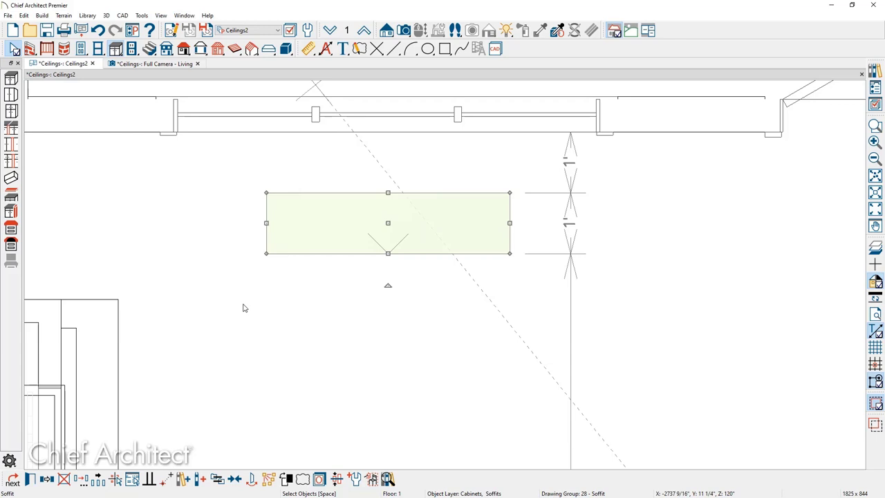
# Step: Copy the soffit straight down the plan, offset exactly 12 1/2" from the original with no horizontal shift
pyautogui.click(46, 479)
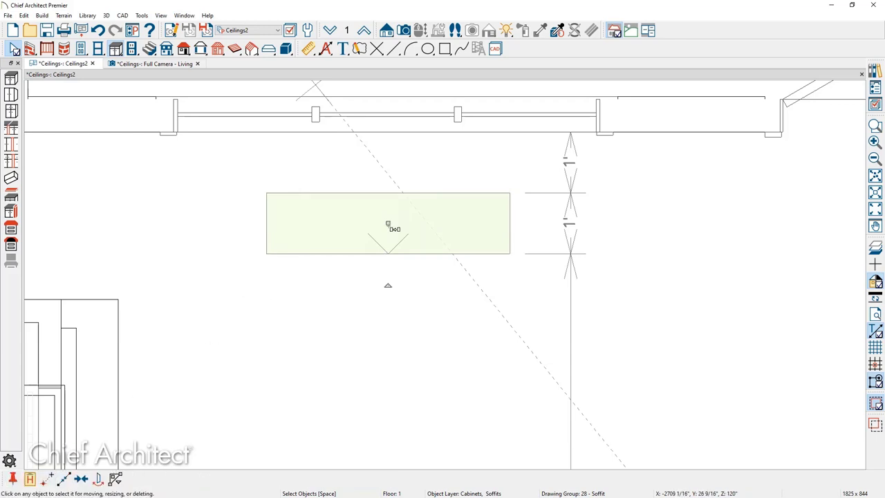
pyautogui.moveTo(388, 223); pyautogui.dragTo(384, 293)
pyautogui.press('Tab')
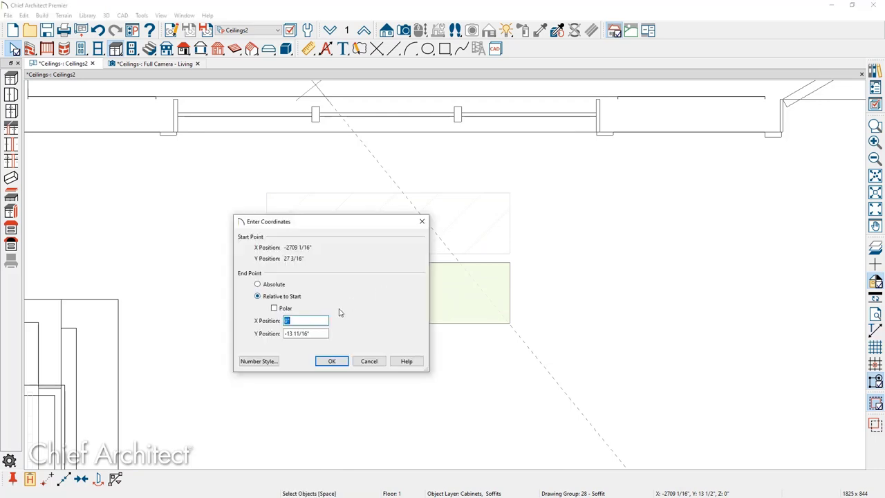
pyautogui.press('Tab')
pyautogui.moveTo(289, 333); pyautogui.dragTo(328, 332)
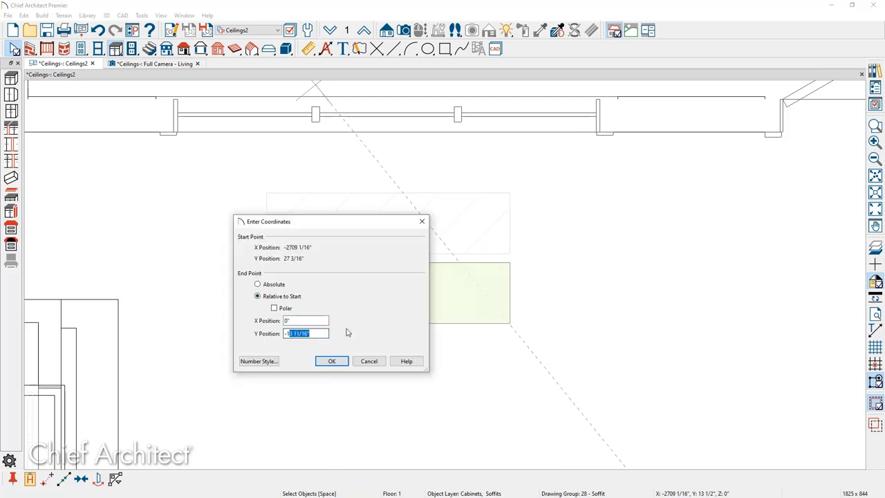
pyautogui.write('2"')
pyautogui.press('Return')
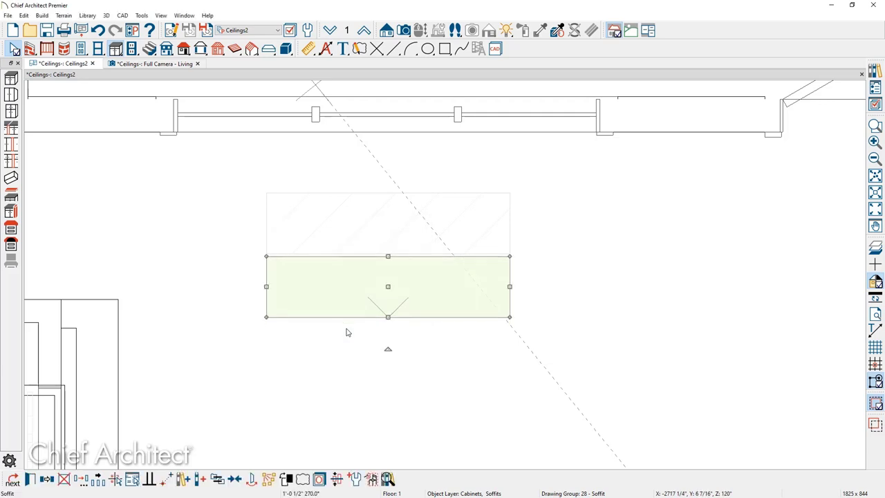
# Step: Stretch the copied soffit's lower edge away from the window and set its depth to 60"
pyautogui.moveTo(388, 317); pyautogui.dragTo(383, 360)
pyautogui.scroll(-2, 385, 350)
pyautogui.moveTo(389, 340); pyautogui.dragTo(397, 216, button='middle')
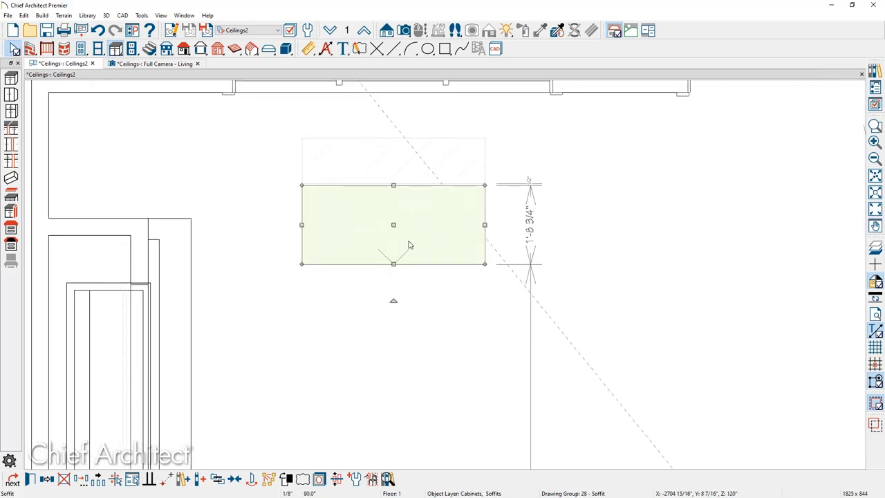
pyautogui.click(530, 232)
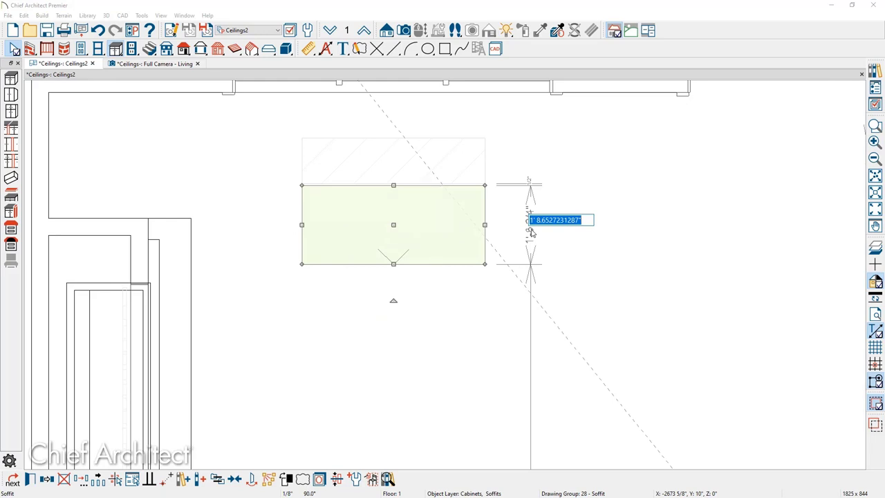
pyautogui.write('60')
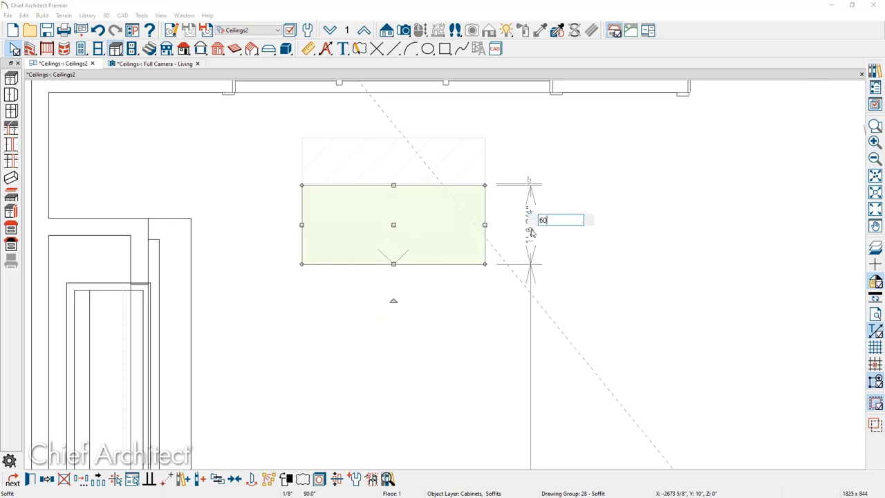
pyautogui.press('Return')
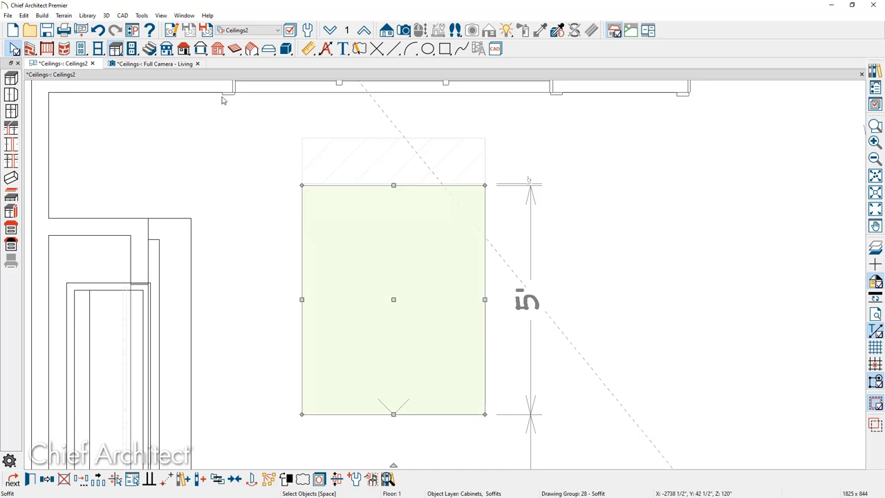
# Step: In the living room camera view, pick up the anchor gray material and paint it onto the narrow soffit nearest the window
pyautogui.click(174, 64)
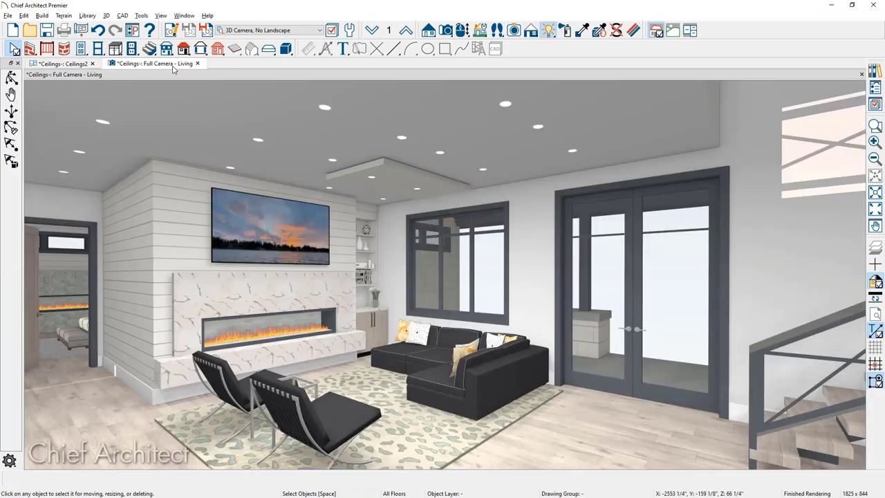
pyautogui.click(583, 31)
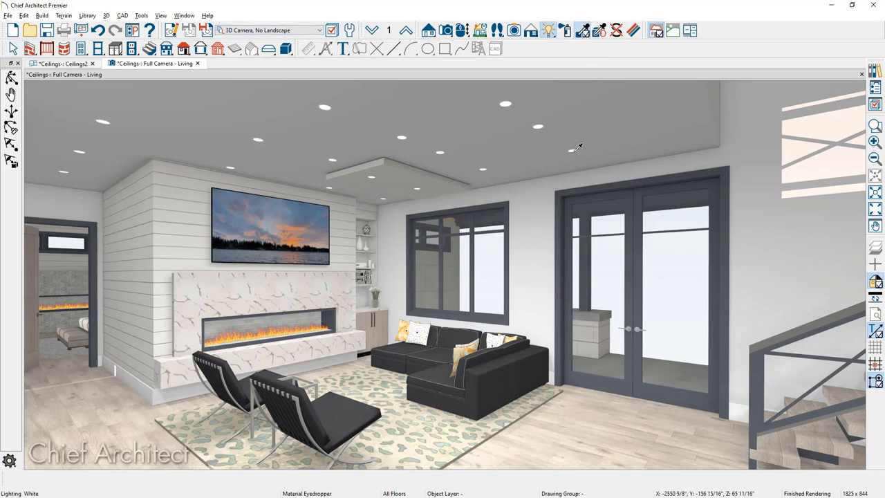
pyautogui.click(568, 189)
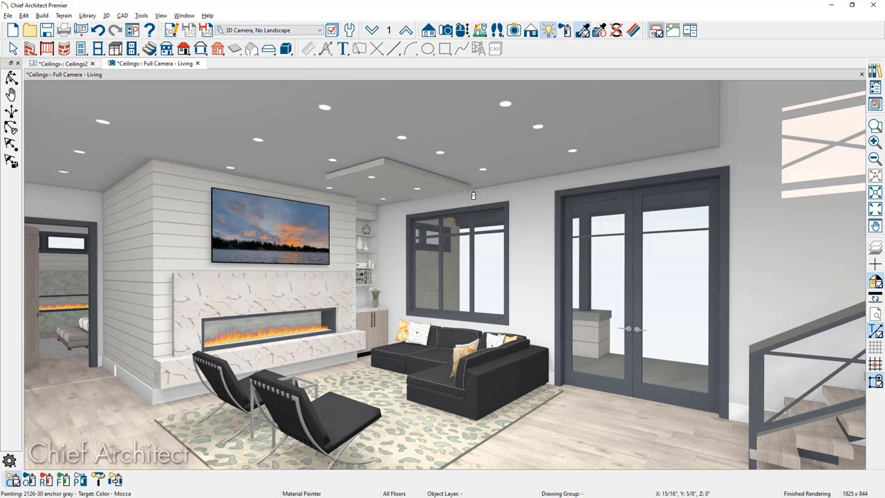
pyautogui.click(471, 194)
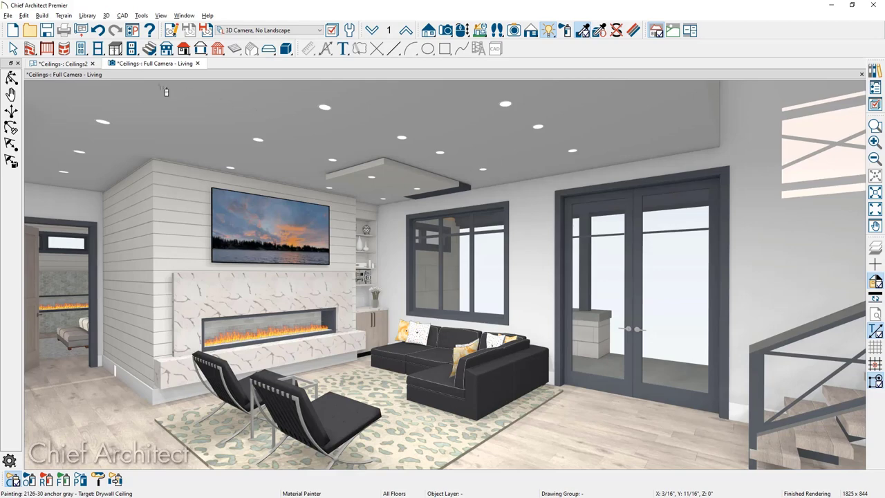
# Step: In the Ceilings2 plan, draw a horizontal CAD line about 11'-10 5/8" long along the lower edge of the 60" deep soffit
pyautogui.click(66, 64)
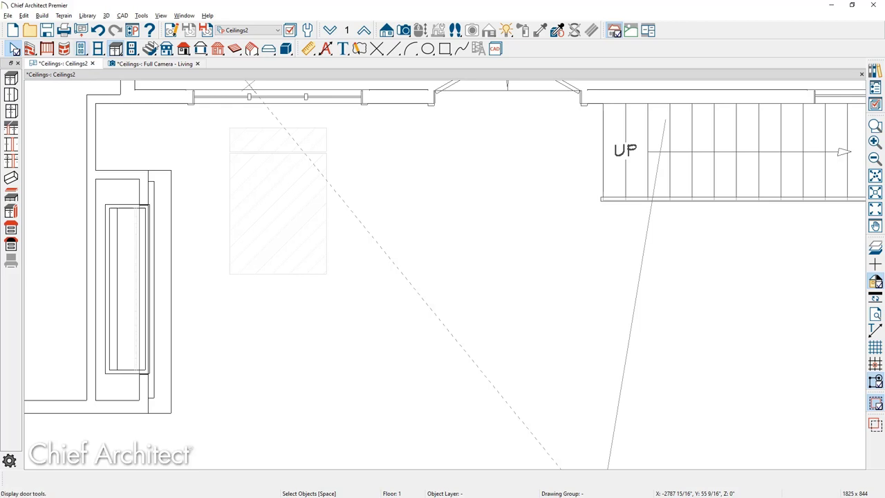
pyautogui.click(391, 51)
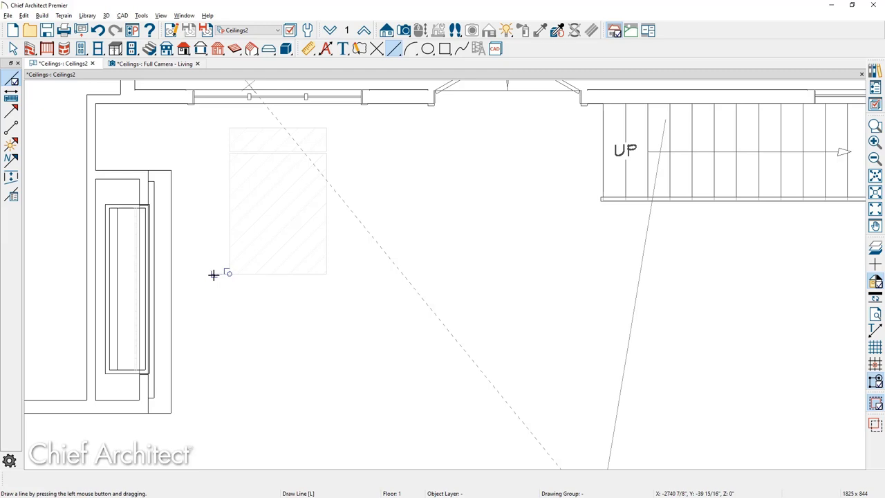
pyautogui.moveTo(214, 274); pyautogui.dragTo(502, 271)
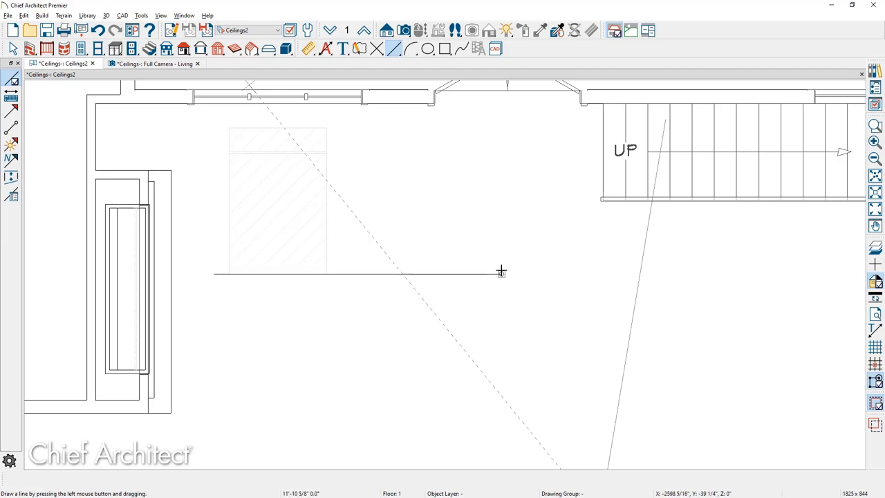
pyautogui.press('space')
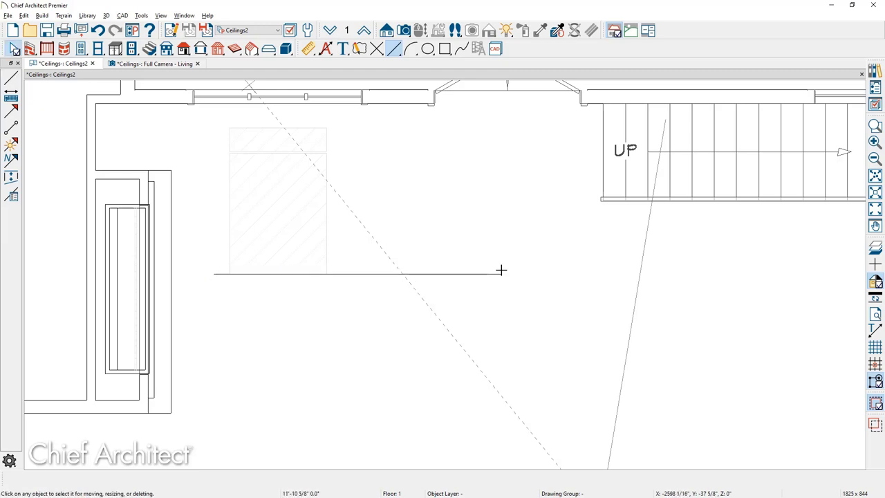
# Step: Move the horizontal CAD line 1/4" straight down, away from the soffit's edge
pyautogui.click(377, 276)
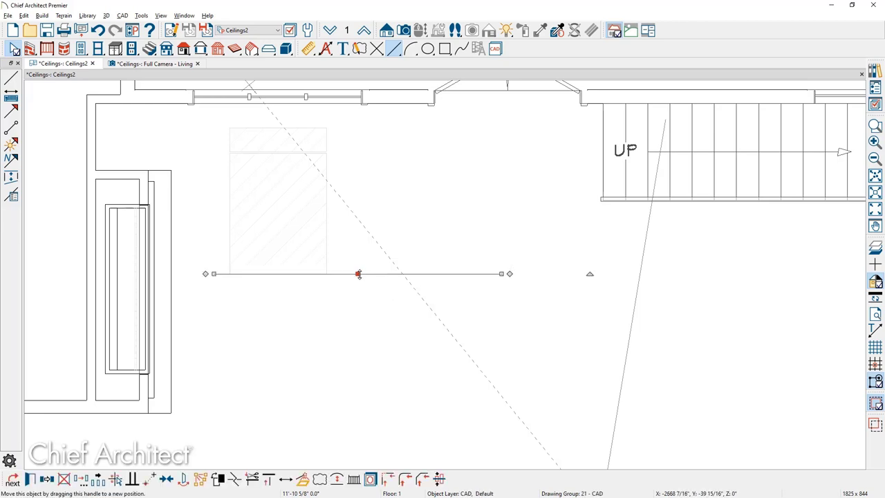
pyautogui.moveTo(357, 274); pyautogui.dragTo(358, 287)
pyautogui.press('Tab')
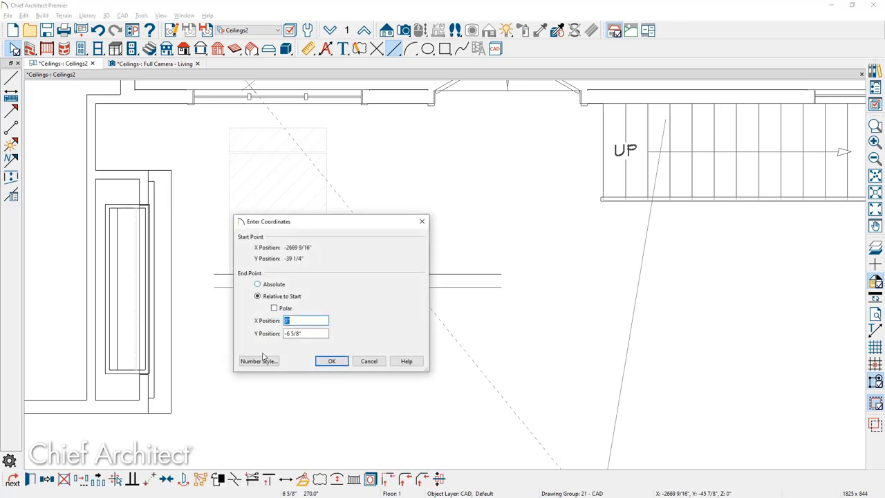
pyautogui.press('Tab')
pyautogui.write('1/4')
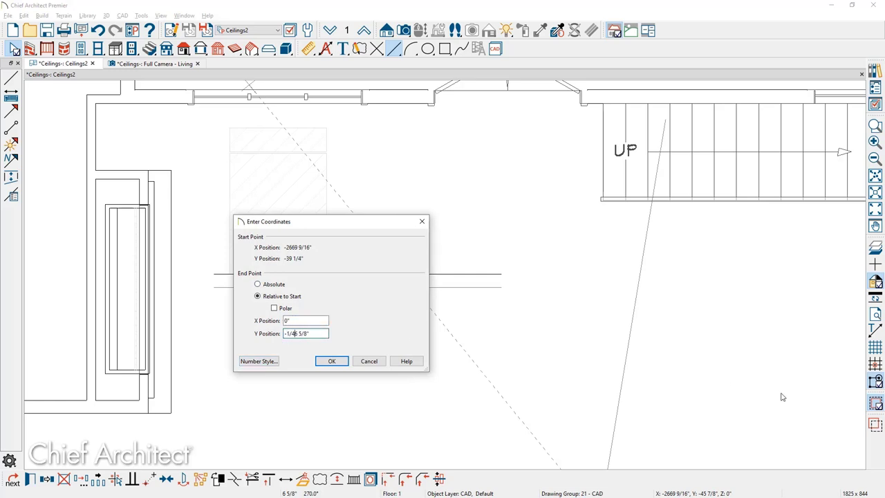
pyautogui.press('Return')
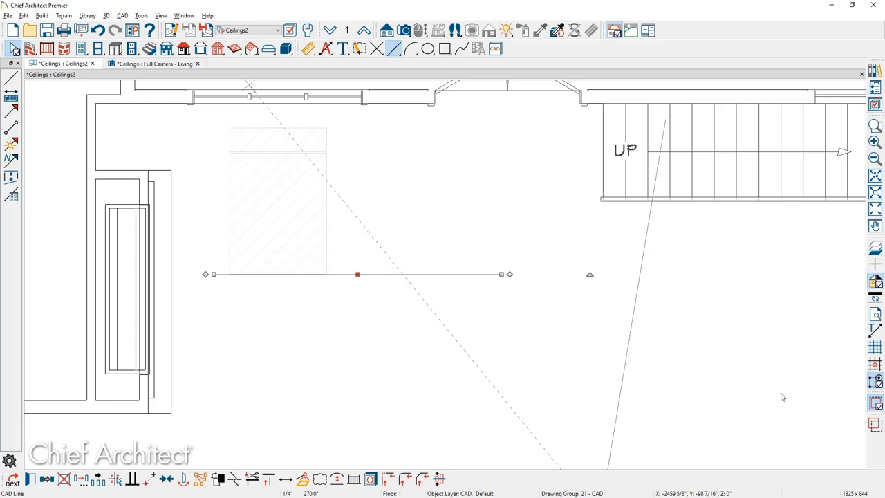
pyautogui.press('Escape')
# Step: Select both soffits and create a reflected copy of them about the horizontal CAD line
pyautogui.click(264, 153)
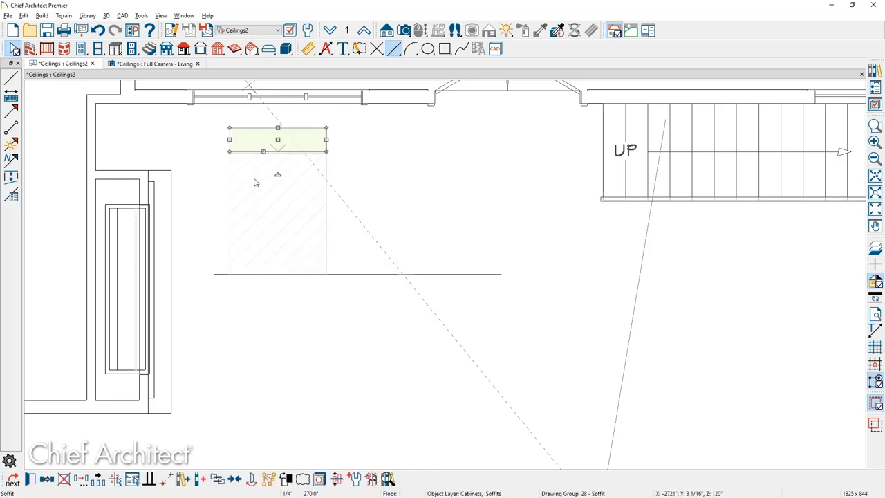
pyautogui.keyDown('shift'); pyautogui.click(253, 182); pyautogui.keyUp('shift')
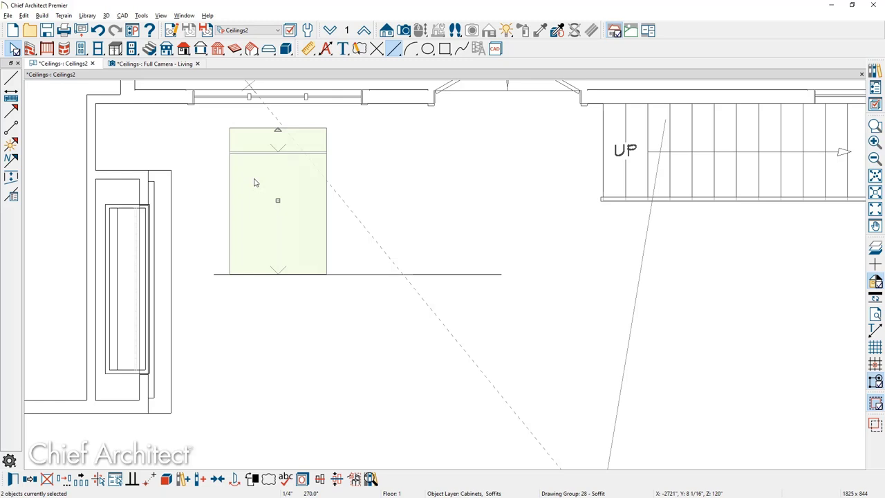
pyautogui.click(37, 480)
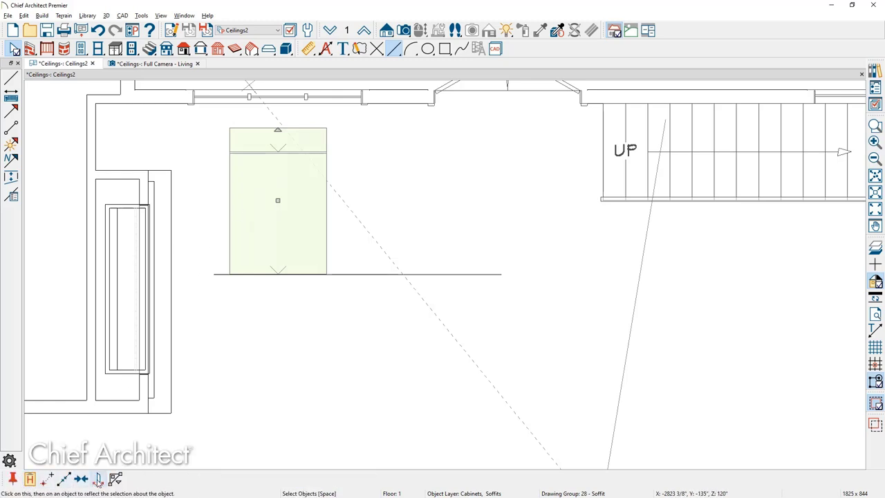
pyautogui.click(99, 479)
pyautogui.click(378, 276)
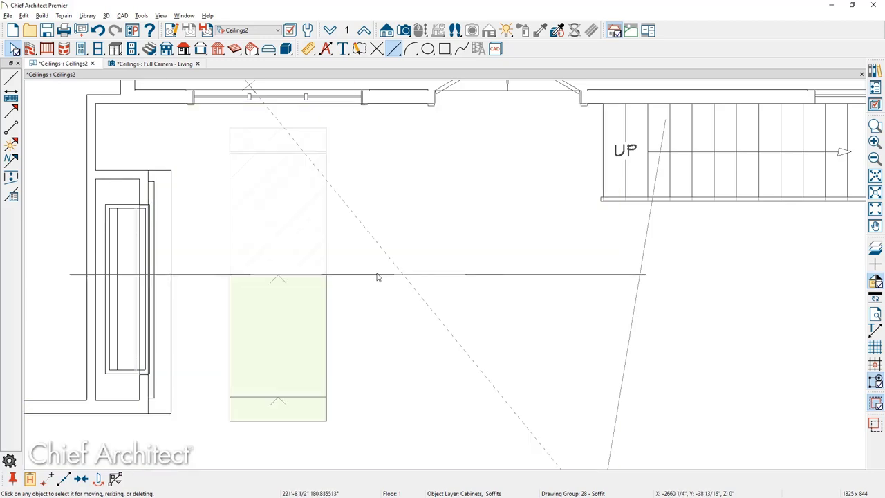
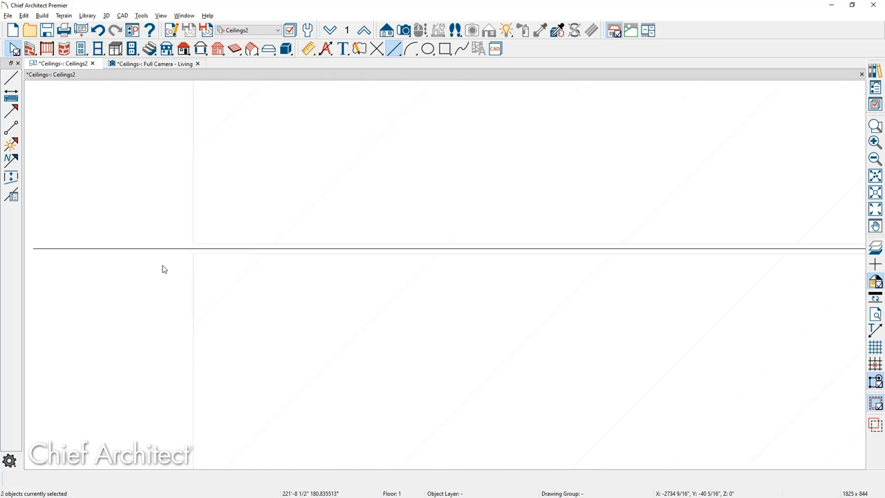
# Step: Draw a CAD line about 3'-11 5/8" long at 225° from the outer corner of the lowest soffit, on the fireplace side
pyautogui.scroll(-5, 163, 269)
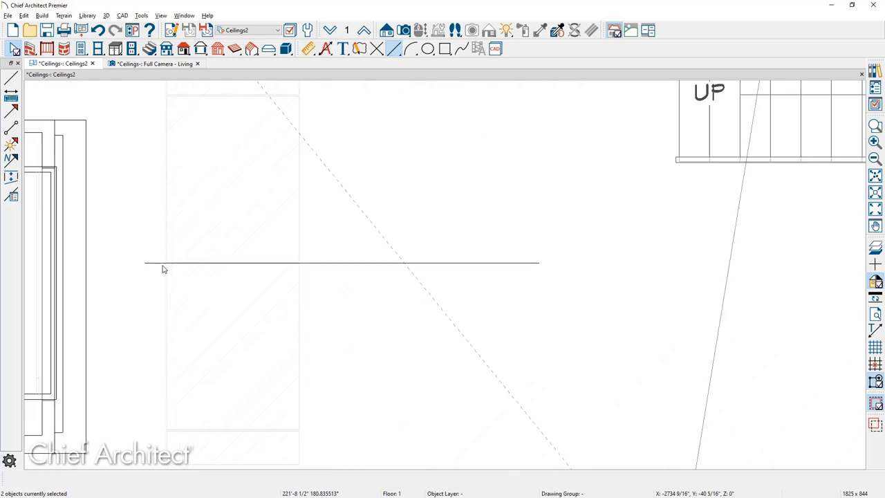
pyautogui.scroll(-3, 163, 269)
pyautogui.moveTo(155, 292); pyautogui.dragTo(209, 262, button='middle')
pyautogui.press('l')
pyautogui.moveTo(221, 348); pyautogui.dragTo(169, 400)
pyautogui.press('space')
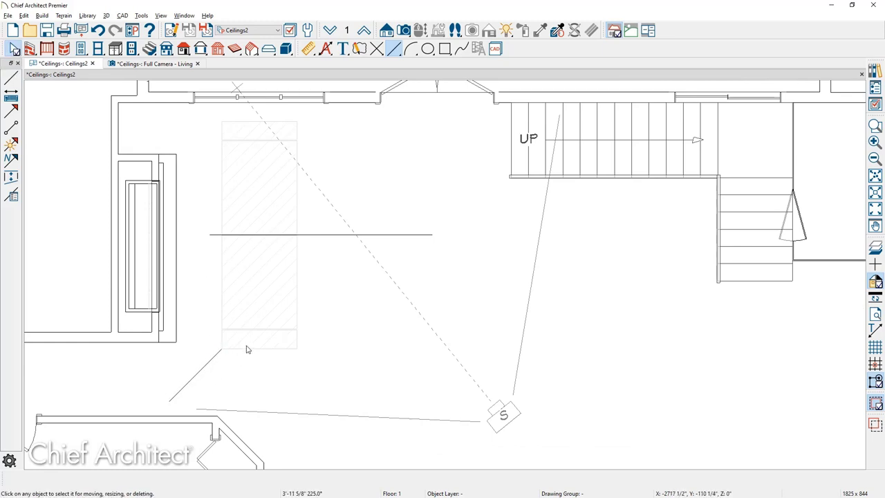
# Step: Create a reflected copy of the lowest soffit about the 225° CAD line and move the copy 12 1/2" toward the fireplace
pyautogui.click(247, 348)
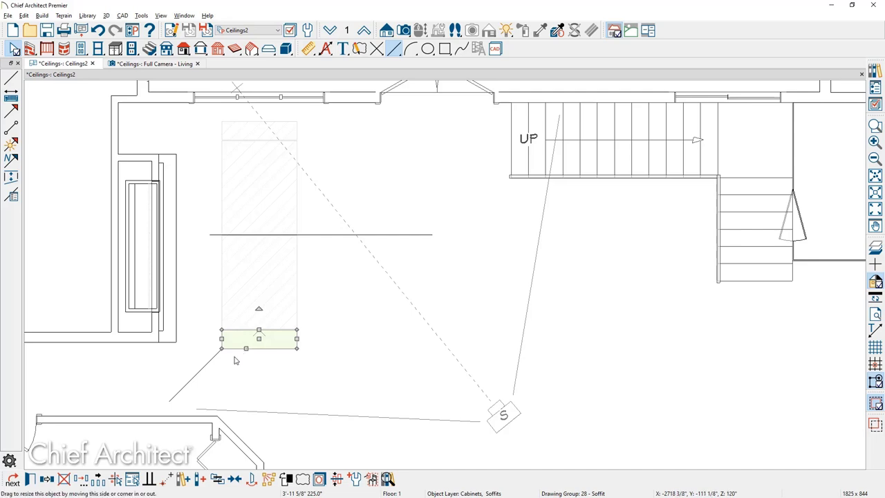
pyautogui.click(48, 480)
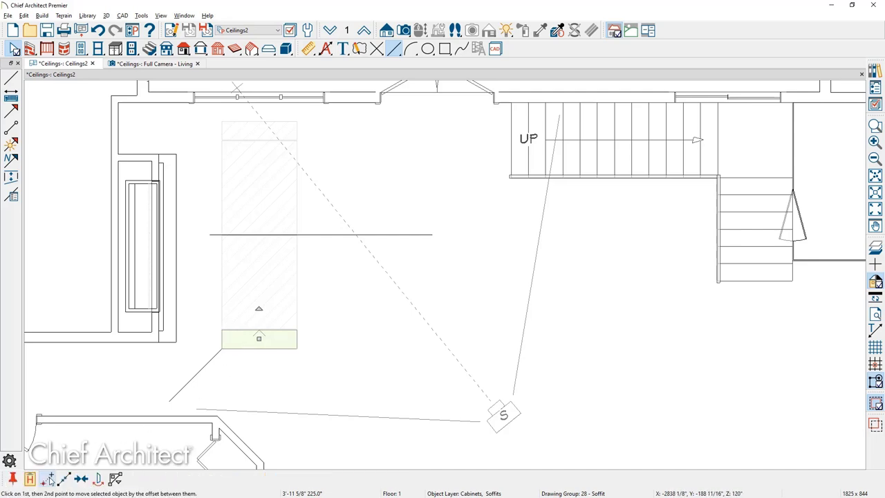
pyautogui.click(179, 408)
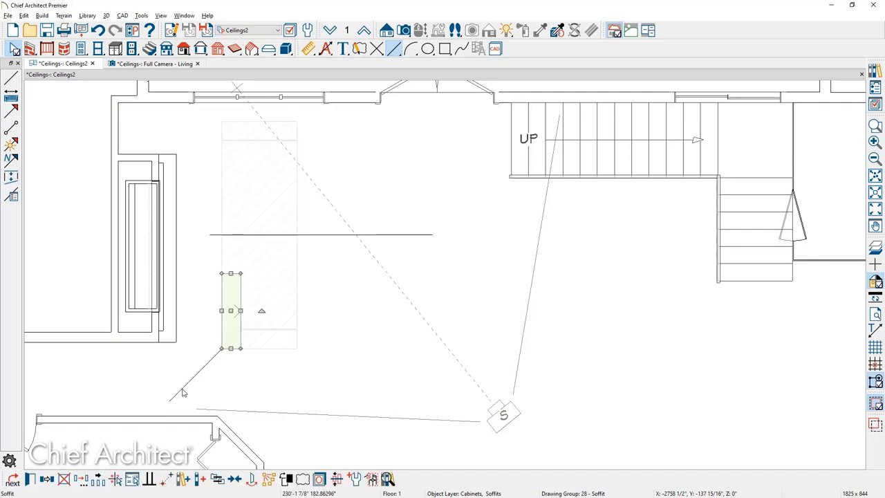
pyautogui.moveTo(231, 310); pyautogui.dragTo(213, 311)
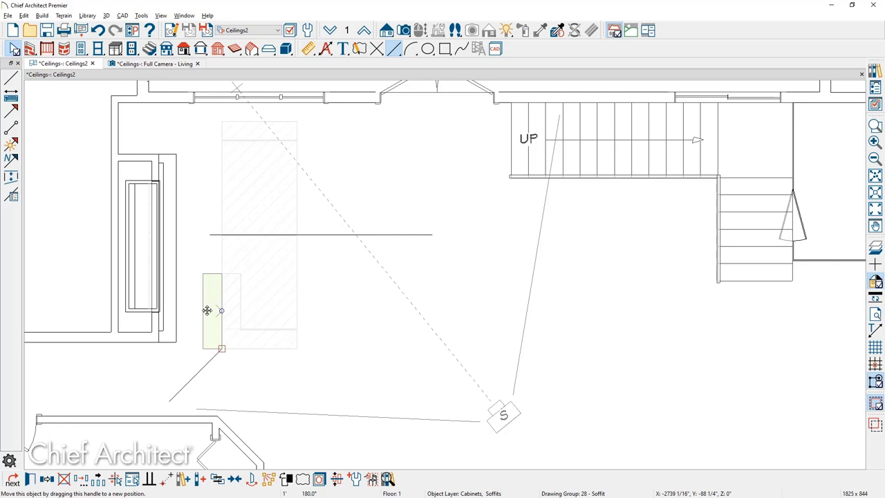
pyautogui.press('Tab')
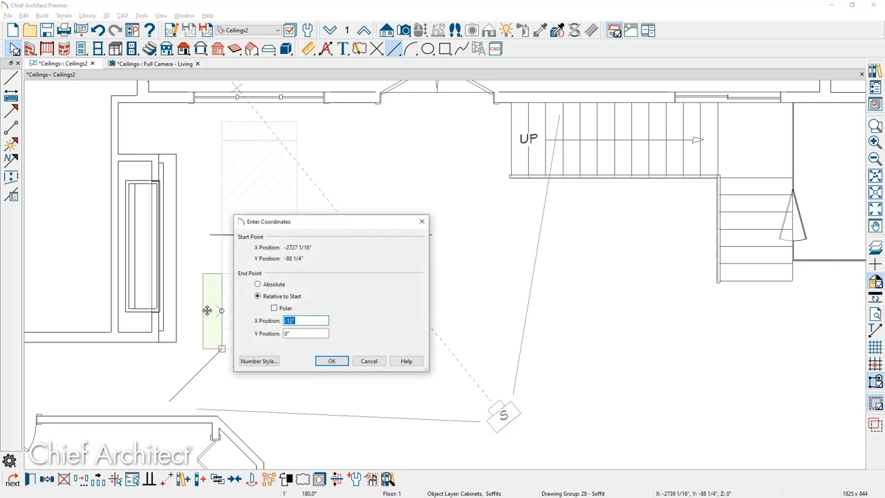
pyautogui.click(296, 324)
pyautogui.press('Return')
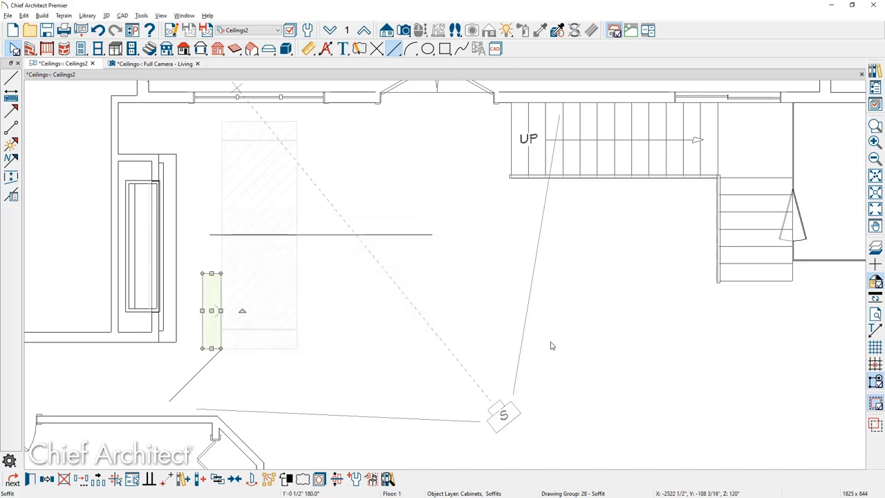
# Step: Extend the upper end of the fireplace-side soffit to the horizontal CAD line and check the gap at their meeting point
pyautogui.moveTo(213, 274); pyautogui.dragTo(215, 239)
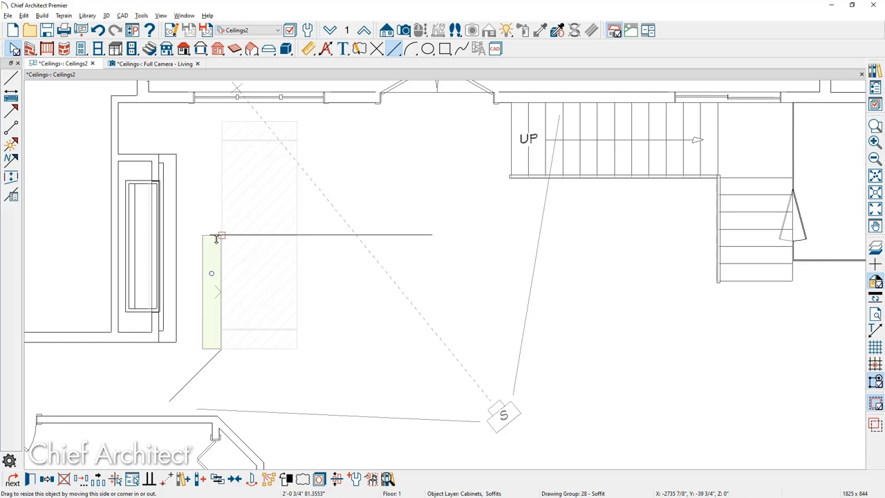
pyautogui.scroll(8, 216, 238)
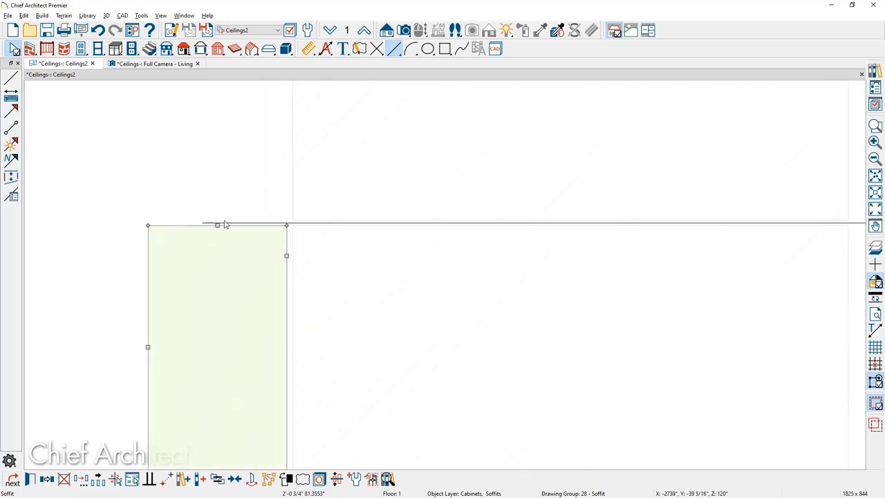
pyautogui.scroll(1, 246, 225)
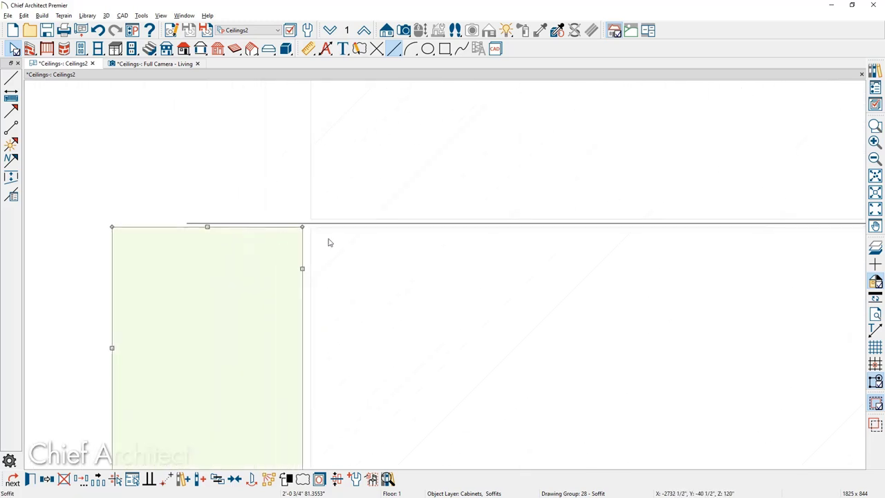
pyautogui.scroll(-4, 329, 243)
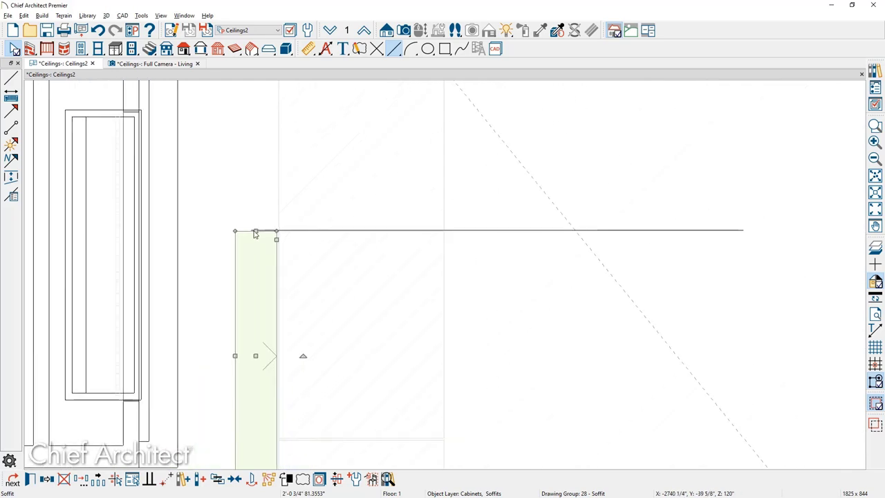
pyautogui.scroll(-2, 254, 234)
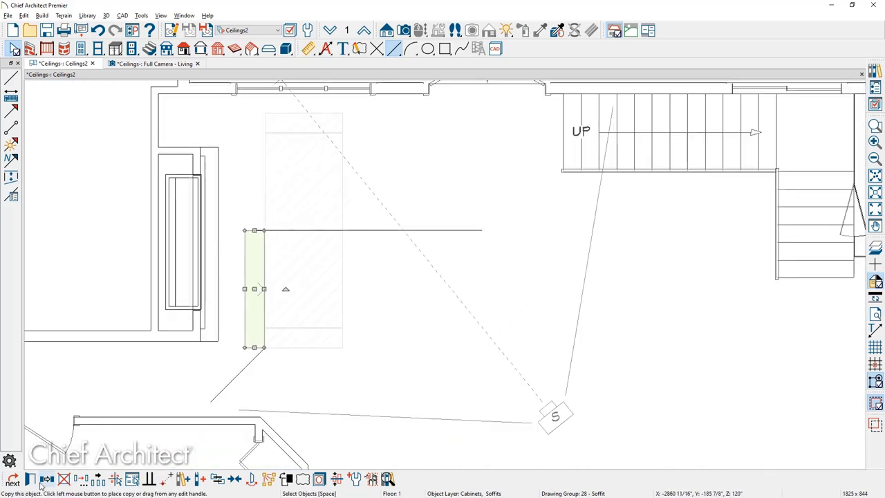
# Step: Create a reflected copy of the fireplace-side soffit about the horizontal CAD line
pyautogui.click(97, 479)
pyautogui.click(328, 253)
pyautogui.hotkey('ctrl', 'z')
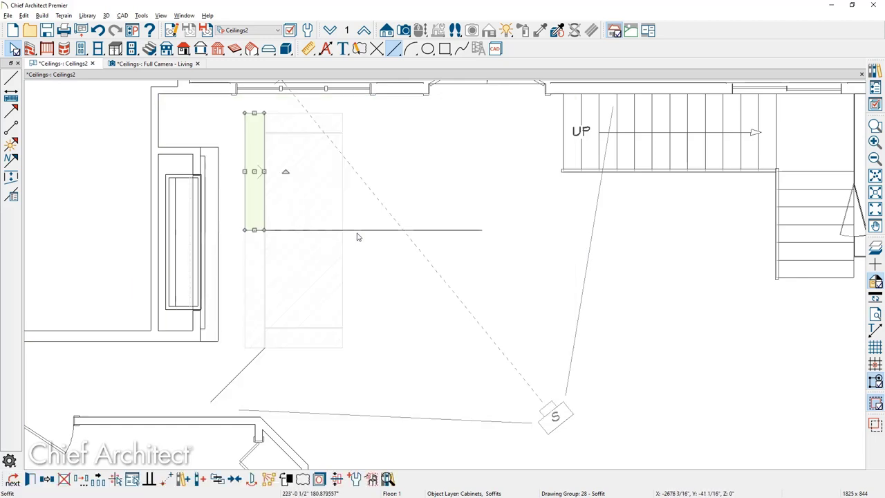
pyautogui.click(358, 237)
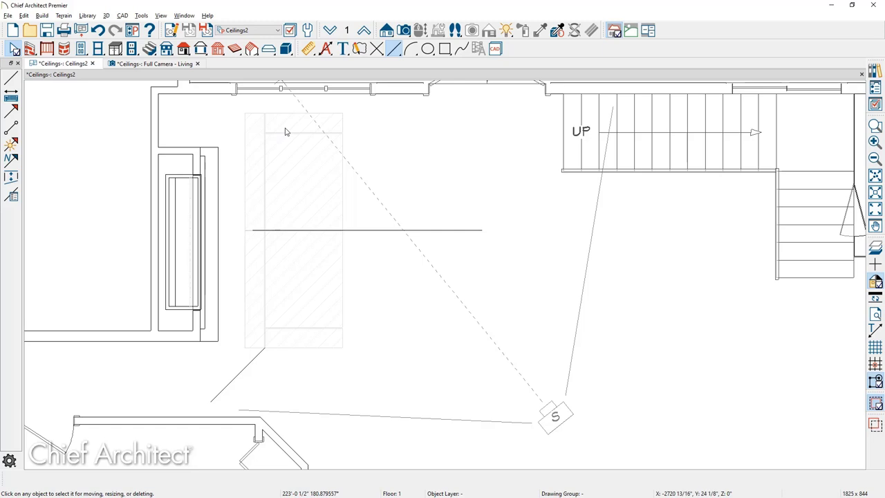
# Step: Select the four stacked soffits and make two multiple copies toward the stairs with a 48 1/2" primary offset
pyautogui.moveTo(286, 132); pyautogui.dragTo(308, 339)
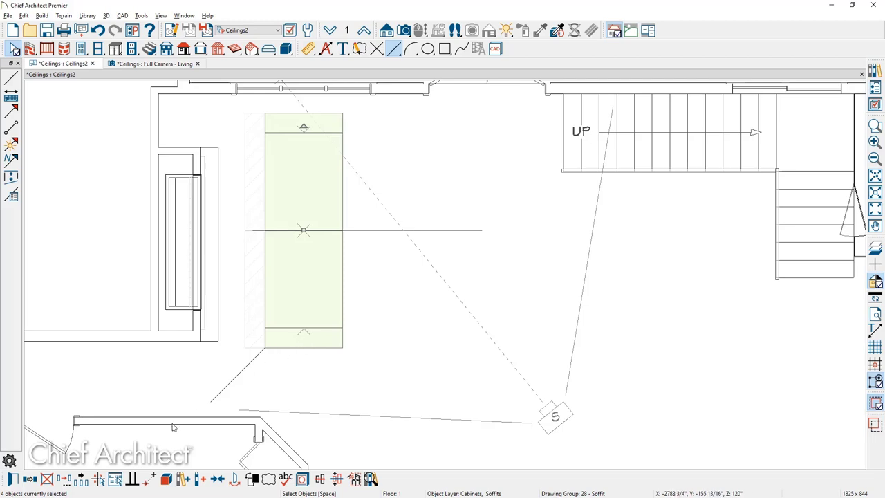
pyautogui.click(80, 478)
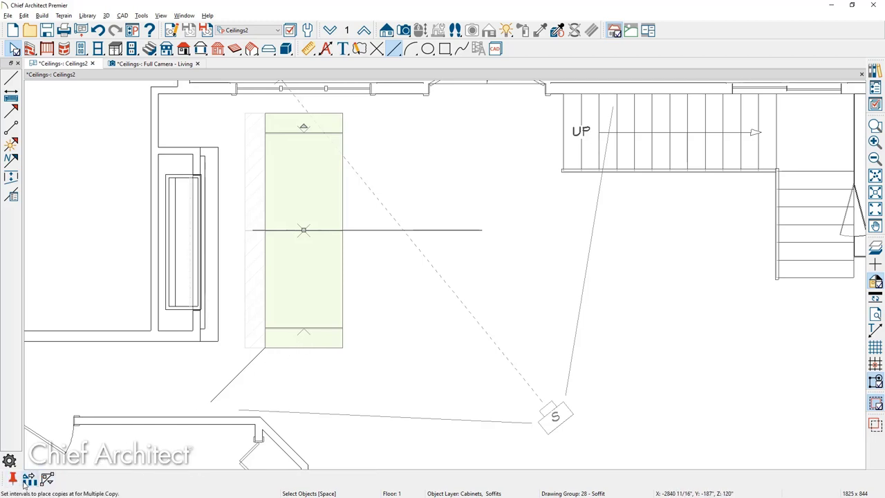
pyautogui.click(29, 481)
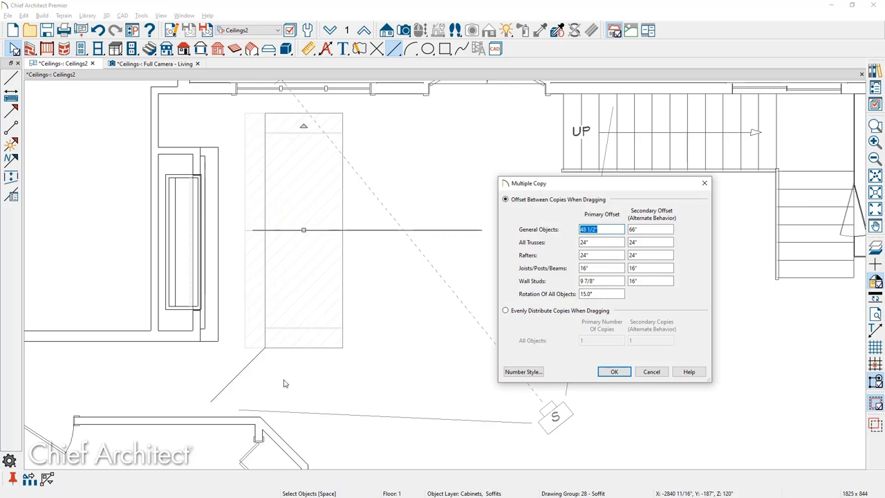
pyautogui.click(606, 371)
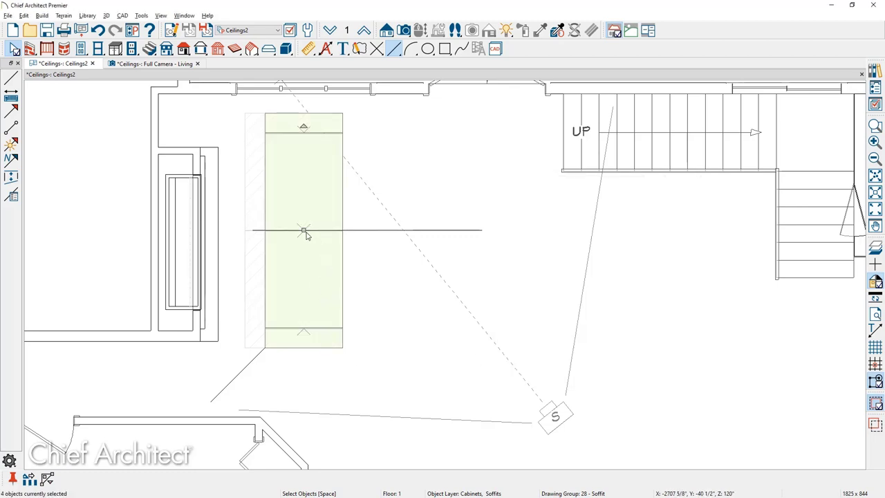
pyautogui.moveTo(304, 229); pyautogui.dragTo(493, 227)
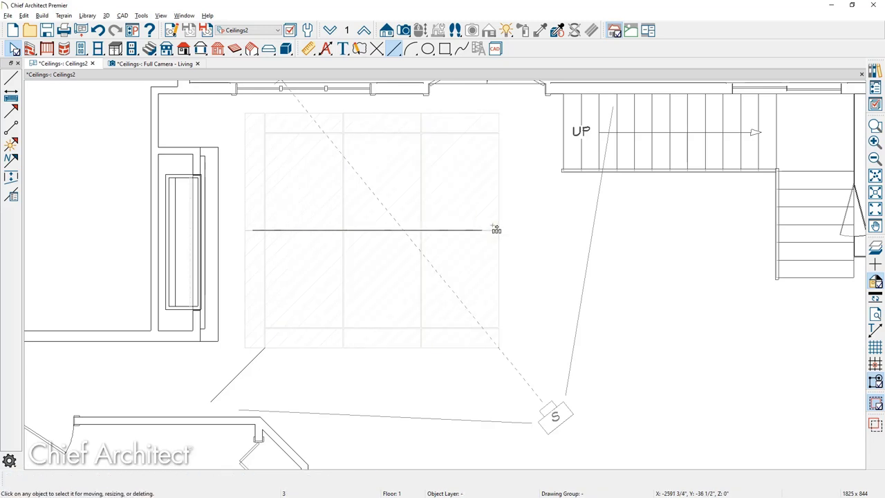
# Step: Draw a vertical CAD line about 4'-2 1/8" long at 270° from the midpoint of the soffit grid's lower edge
pyautogui.press('space')
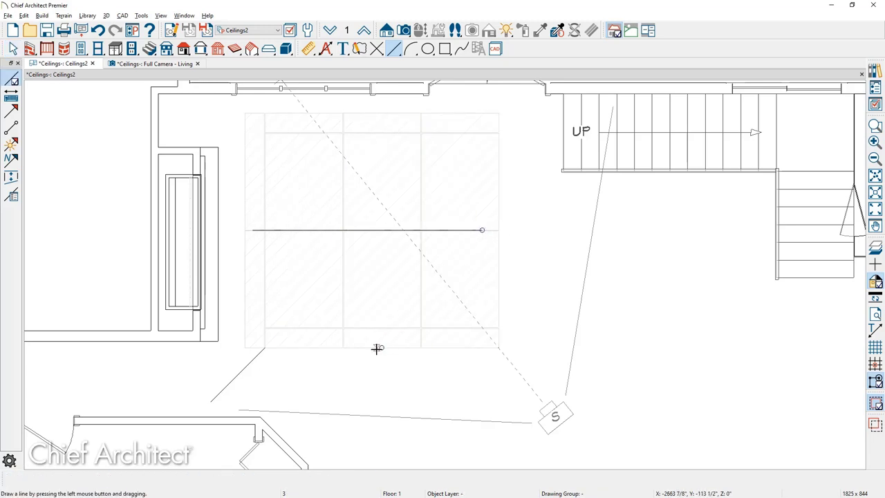
pyautogui.moveTo(379, 348); pyautogui.dragTo(381, 427)
pyautogui.press('space')
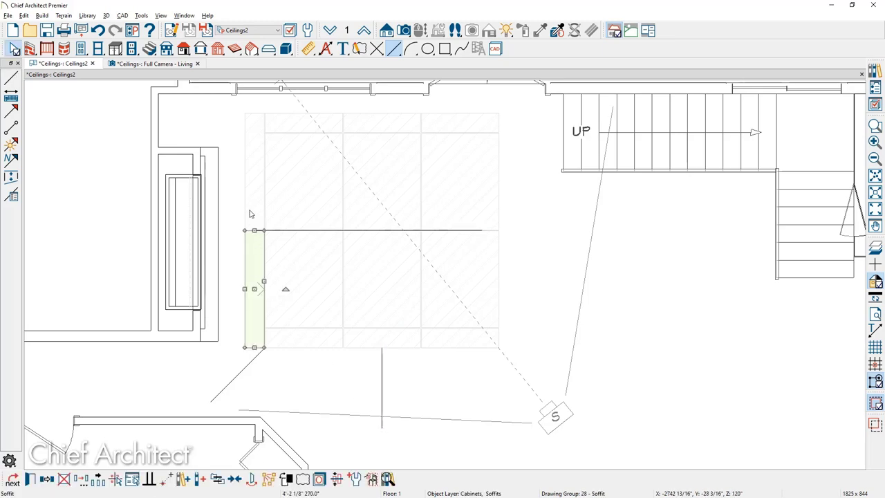
# Step: Select both fireplace-side soffits and create a reflected copy of them about the vertical CAD line
pyautogui.click(251, 208)
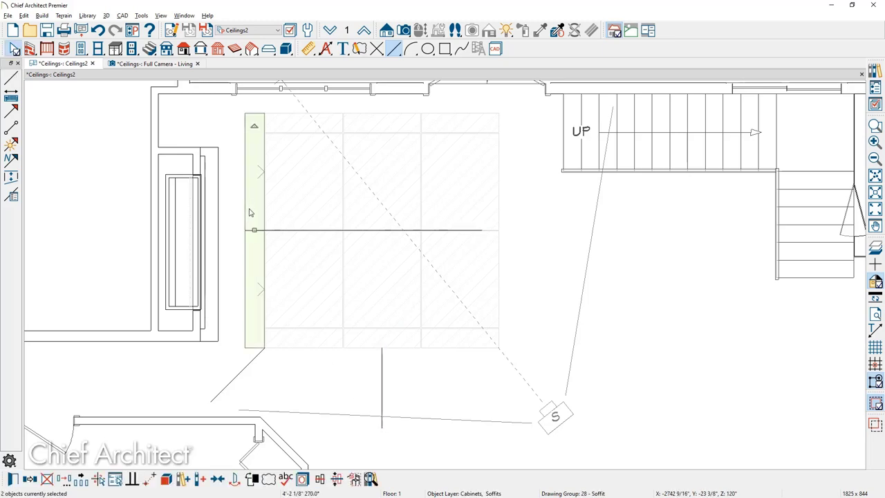
pyautogui.click(30, 479)
pyautogui.click(98, 480)
pyautogui.click(381, 389)
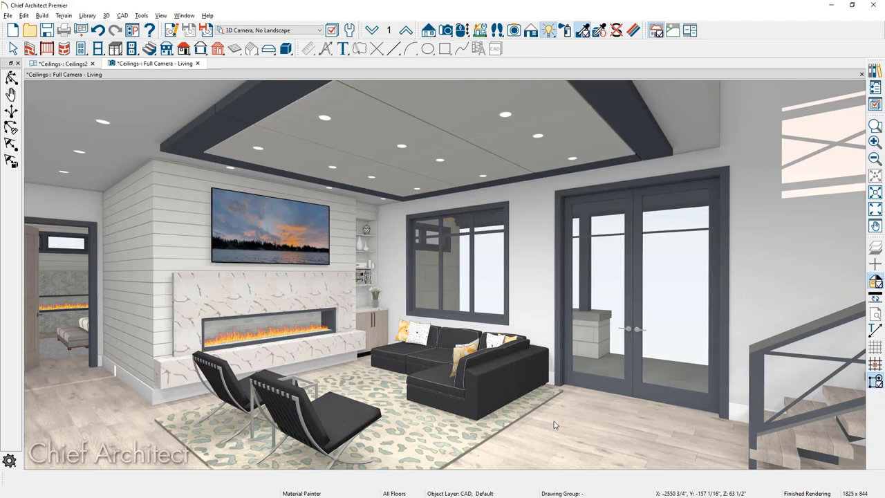
# Step: Back in the Ceilings2 plan, draw a rectangular polyline around the soffit grid's outer corners, about 18'-7 3/4" across the diagonal
pyautogui.moveTo(553, 303); pyautogui.dragTo(535, 371, button='middle')
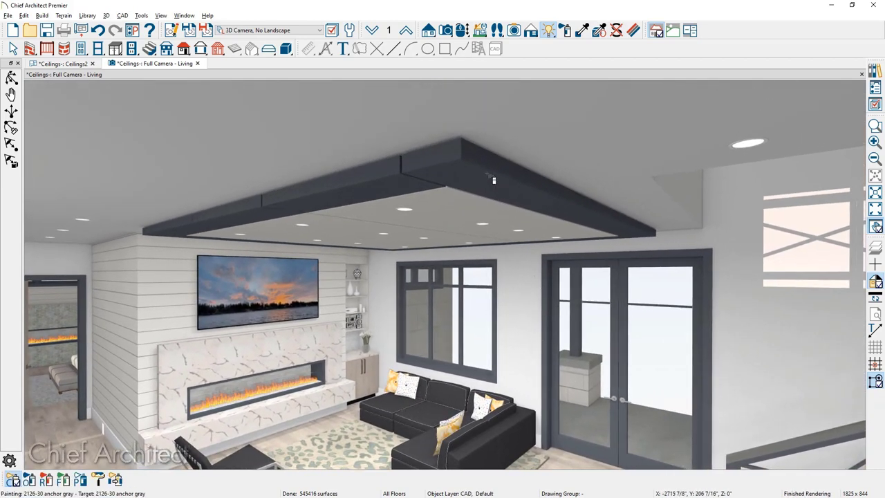
pyautogui.press('Escape')
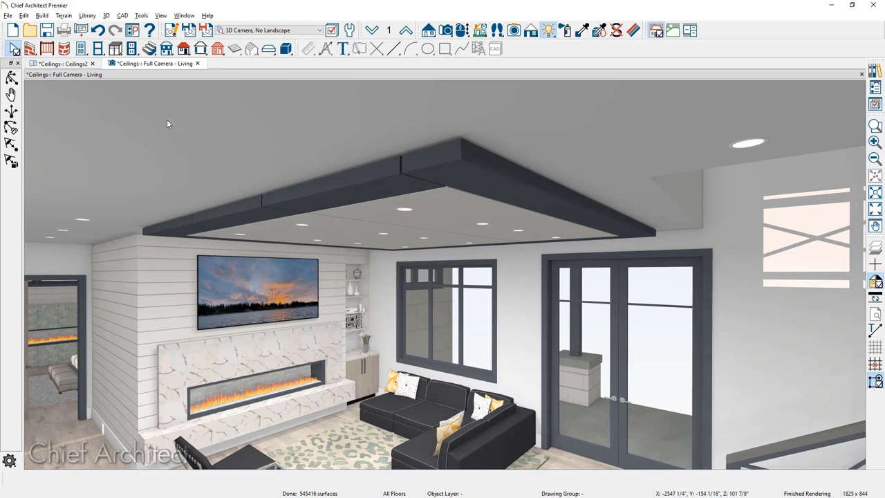
pyautogui.click(69, 63)
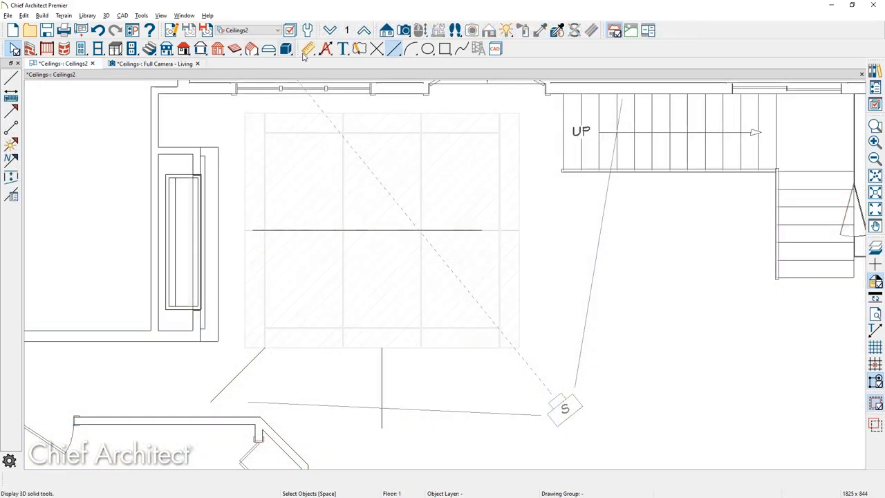
pyautogui.click(445, 49)
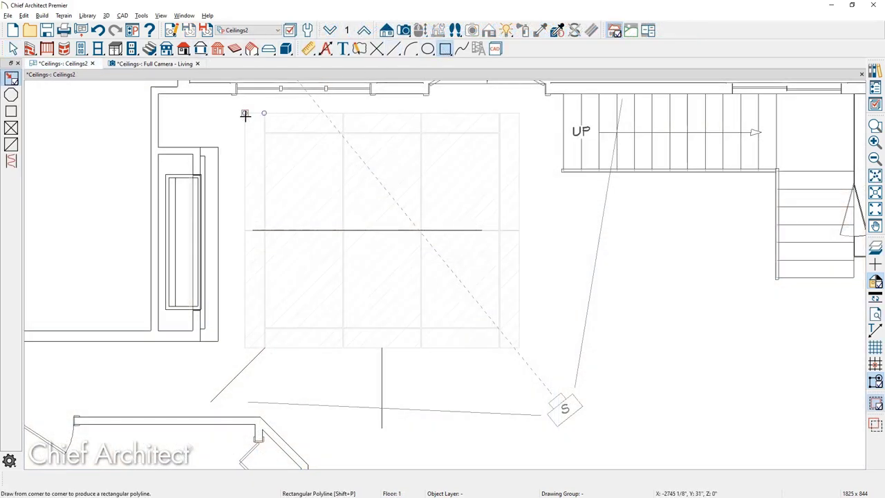
pyautogui.moveTo(245, 114); pyautogui.dragTo(518, 346)
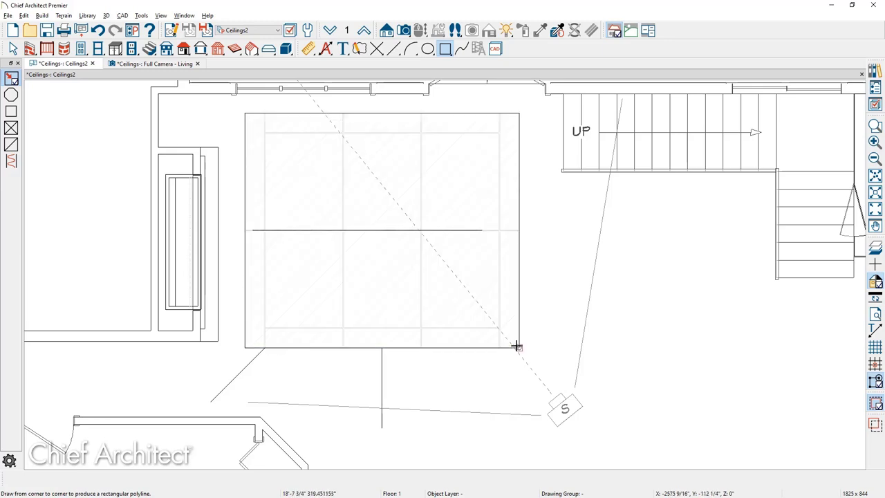
pyautogui.press('space')
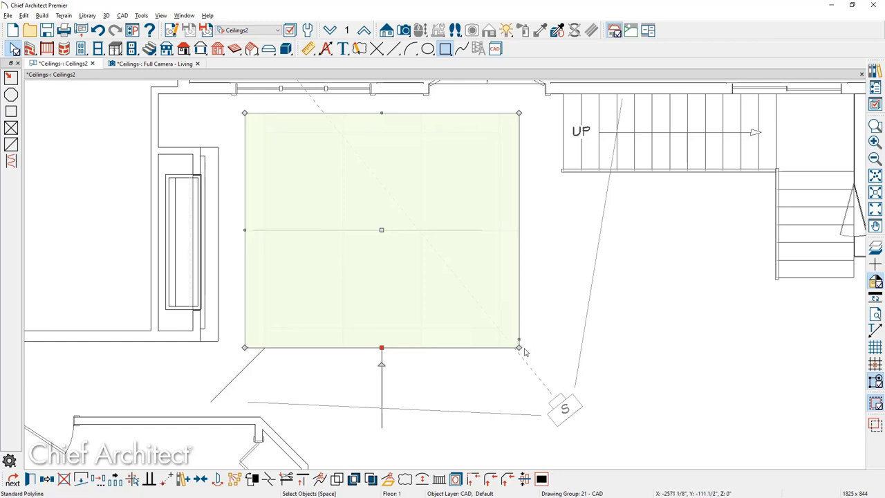
# Step: Resize the rectangular polyline inward on all sides, moving its lower corner -1/2" in X and 1/2" in Y relative to start
pyautogui.moveTo(518, 347)
pyautogui.mouseDown()
pyautogui.moveTo(499, 327)
pyautogui.moveTo(507, 337)
pyautogui.mouseUp()
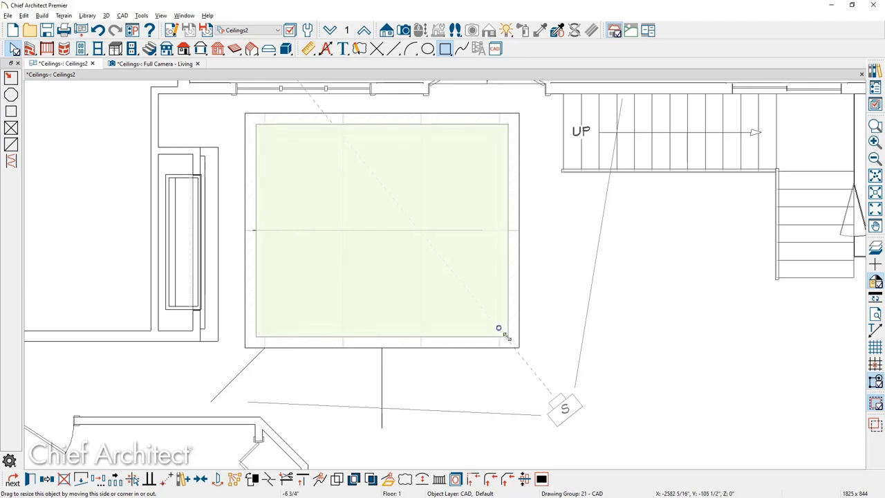
pyautogui.press('Tab')
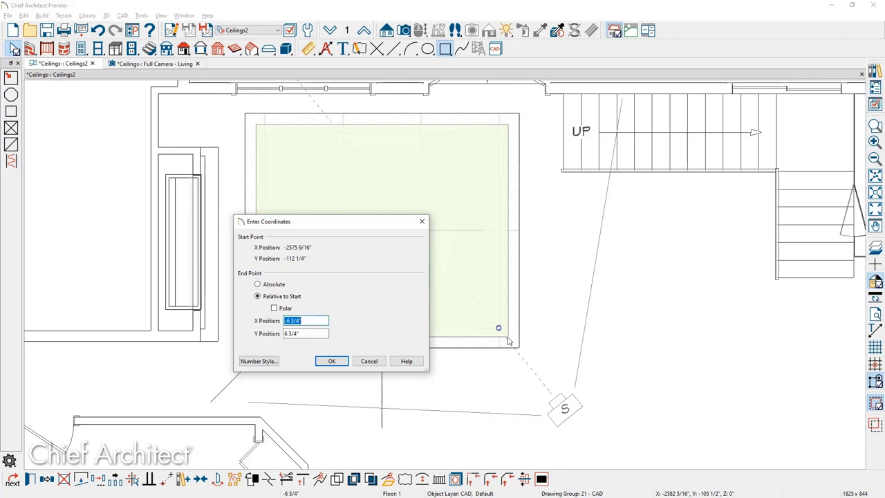
pyautogui.write('.')
pyautogui.press('BackSpace')
pyautogui.press('BackSpace')
pyautogui.write('-.5')
pyautogui.press('Tab')
pyautogui.write('.5')
pyautogui.press('Tab')
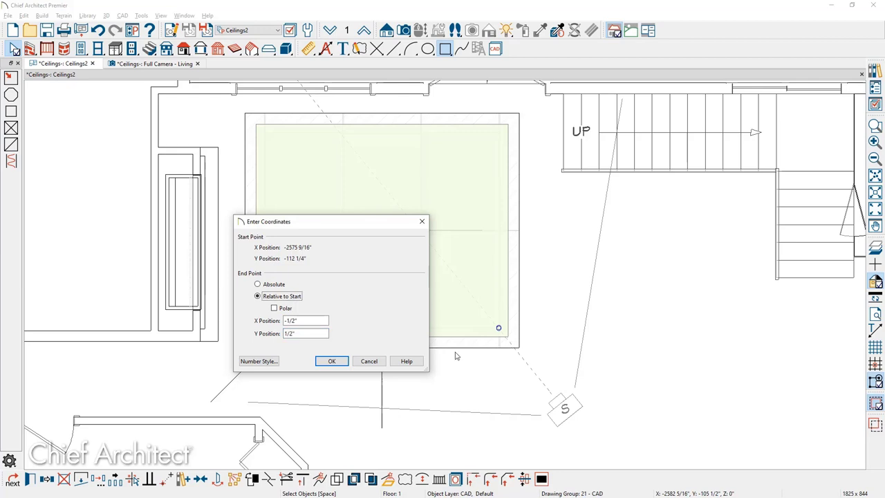
pyautogui.click(347, 367)
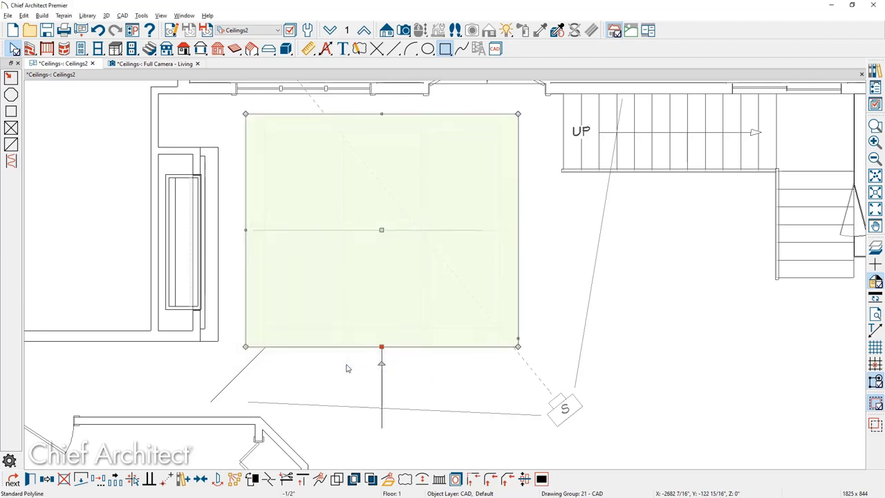
# Step: Convert the rectangular polyline to a rope light on the default Electrical layer and turn on that layer's display
pyautogui.scroll(6, 519, 368)
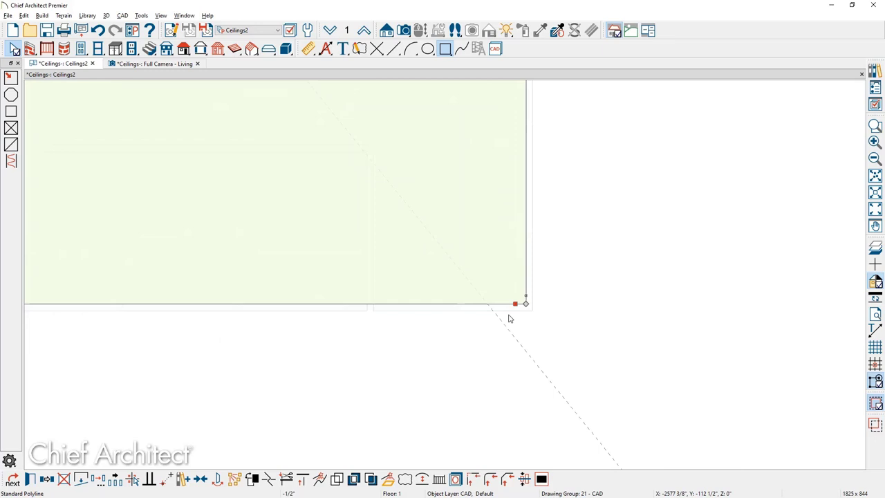
pyautogui.click(388, 479)
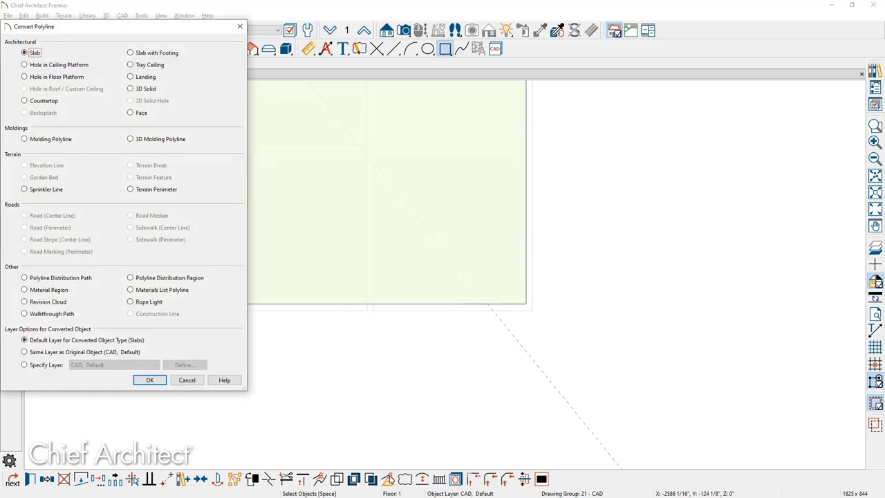
pyautogui.click(132, 305)
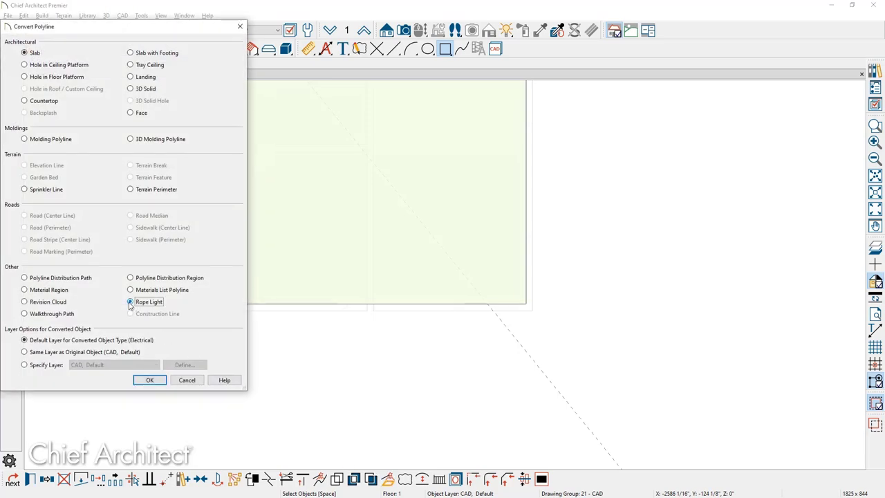
pyautogui.click(151, 380)
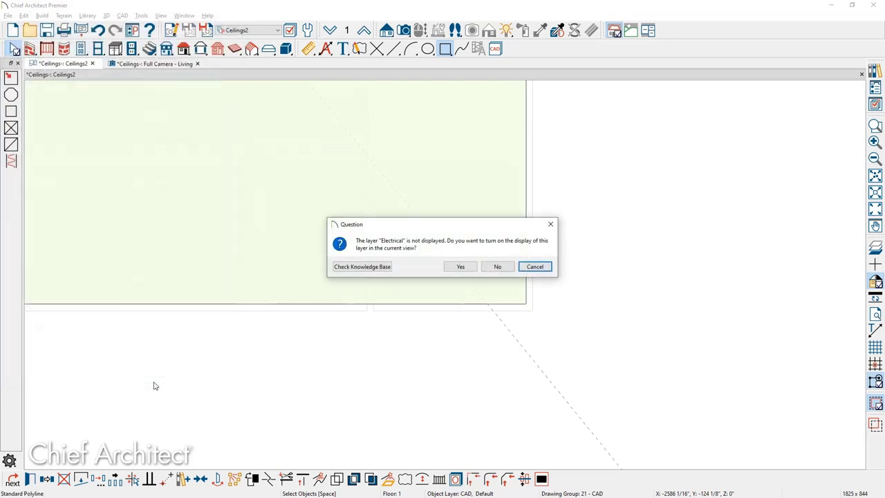
pyautogui.click(446, 271)
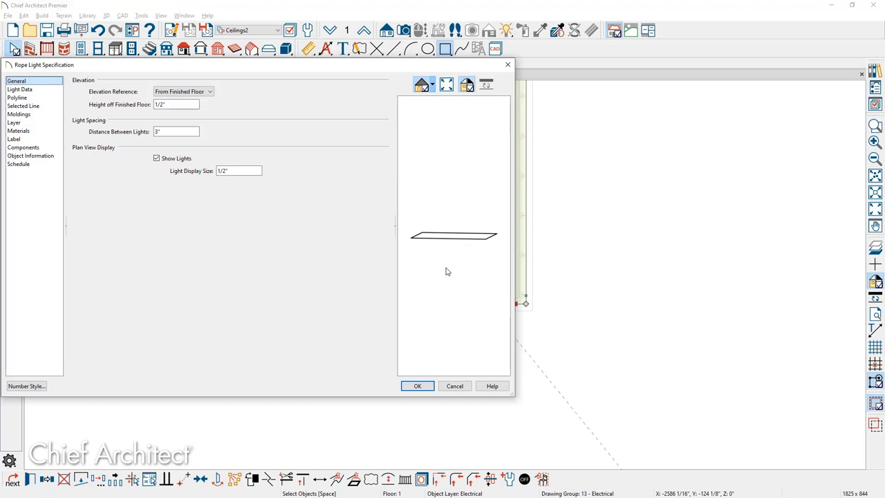
# Step: Set the rope light's height off finished floor to 119 5/8" and the distance between lights to 99", and view it in the living room camera
pyautogui.moveTo(198, 104); pyautogui.dragTo(144, 107)
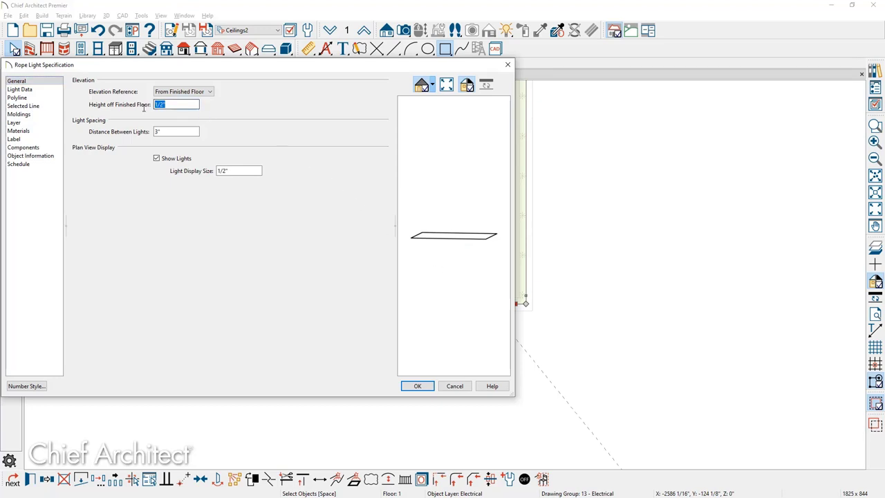
pyautogui.write('119 5/8')
pyautogui.press('Tab')
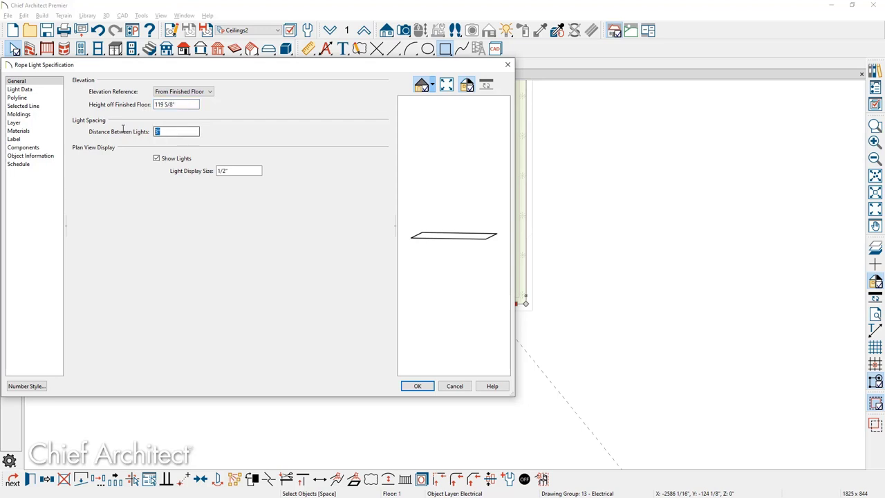
pyautogui.write('99')
pyautogui.click(53, 134)
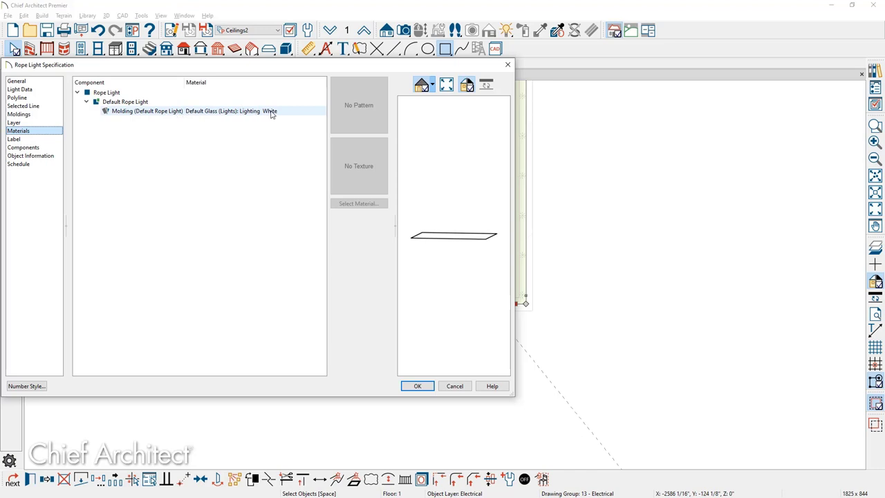
pyautogui.click(418, 386)
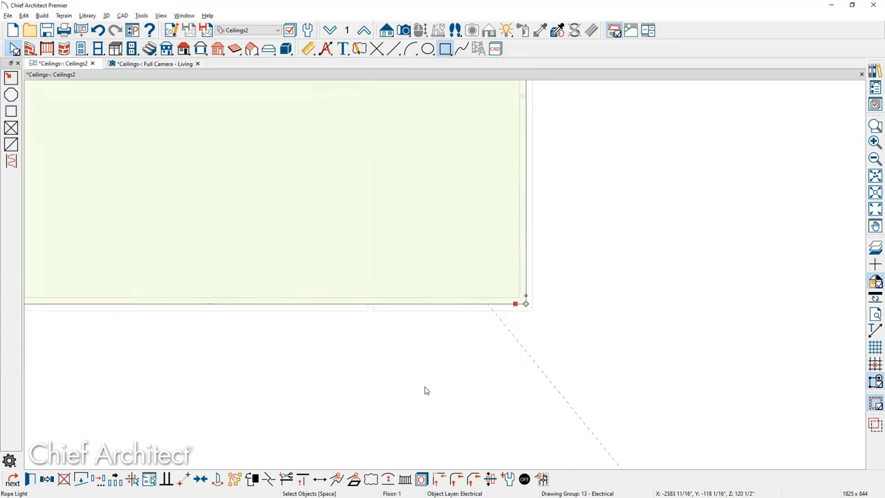
pyautogui.click(164, 66)
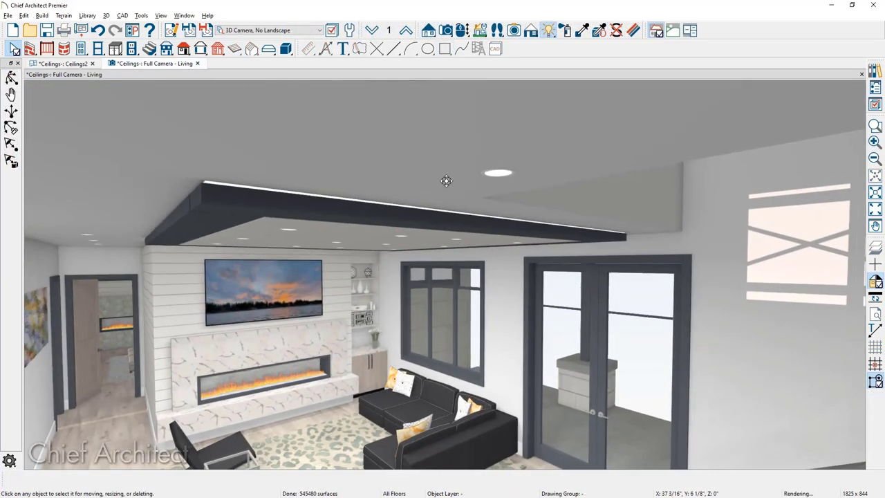
pyautogui.moveTo(450, 181); pyautogui.dragTo(467, 180)
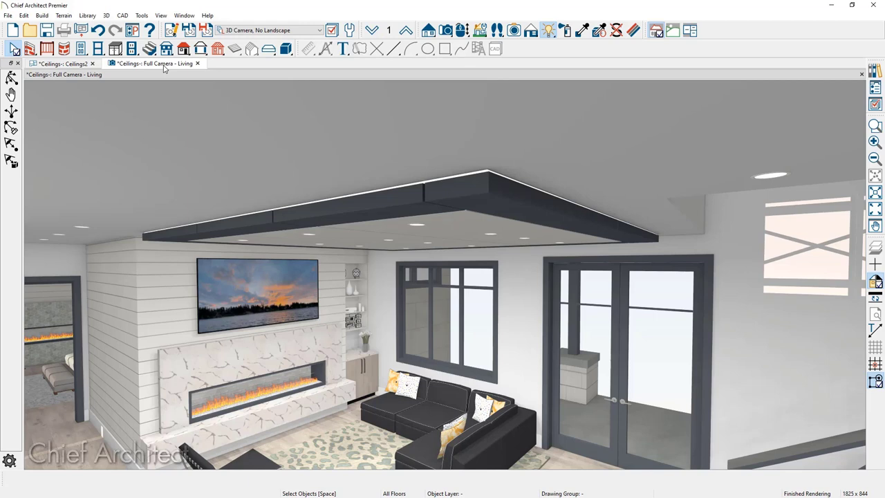
# Step: In the Ceilings2 plan, select the complete soffit grid with its rope light and place a copy of it in the kitchen
pyautogui.click(63, 63)
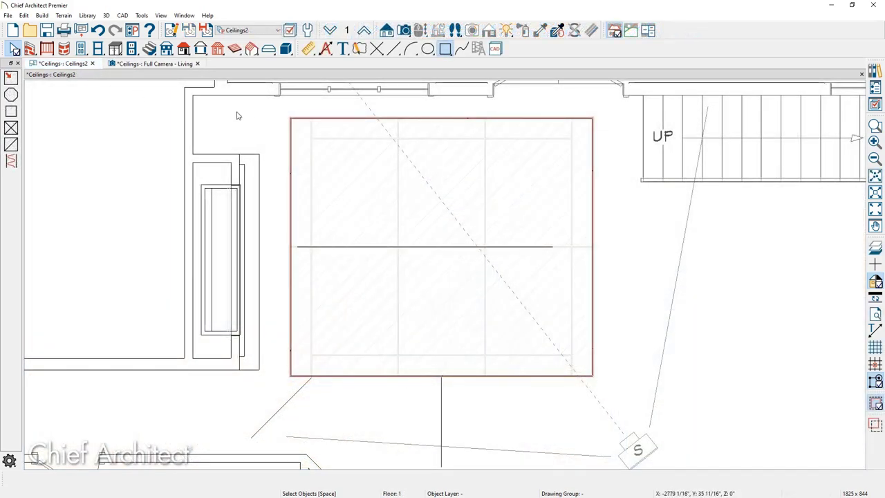
pyautogui.moveTo(274, 112); pyautogui.dragTo(613, 387)
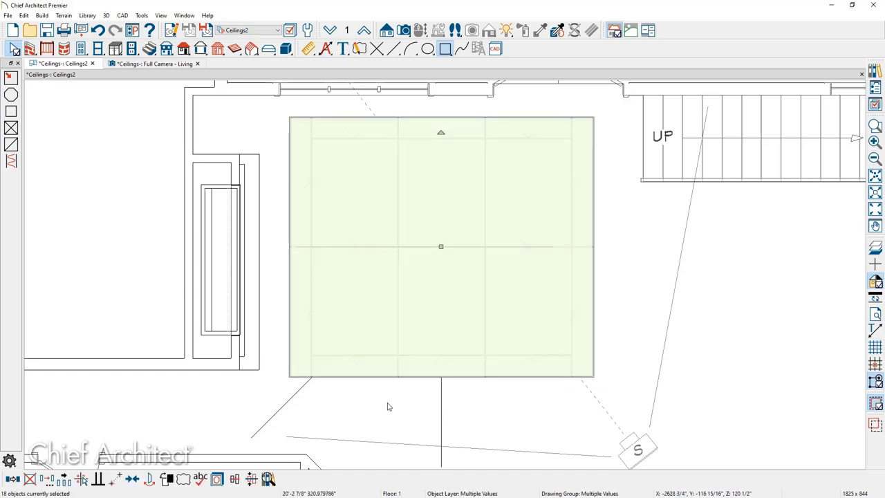
pyautogui.press('Escape')
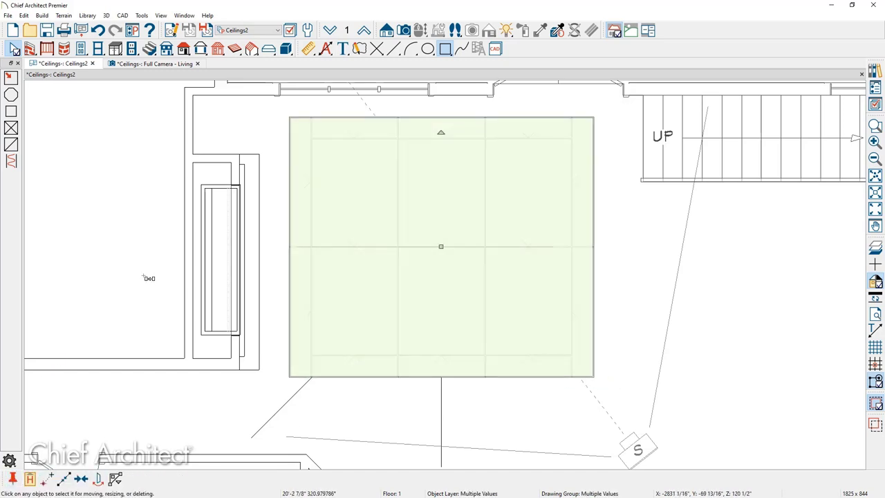
pyautogui.scroll(-3, 139, 261)
pyautogui.scroll(-2, 137, 261)
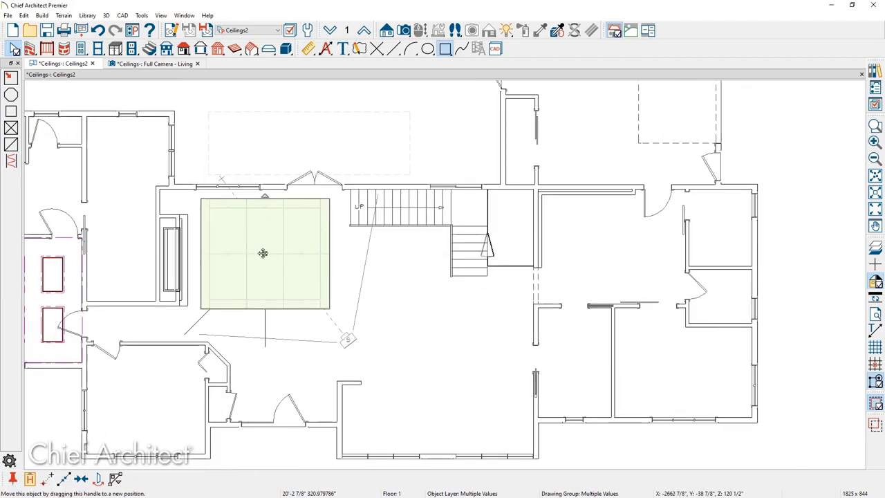
pyautogui.moveTo(263, 253); pyautogui.dragTo(446, 362)
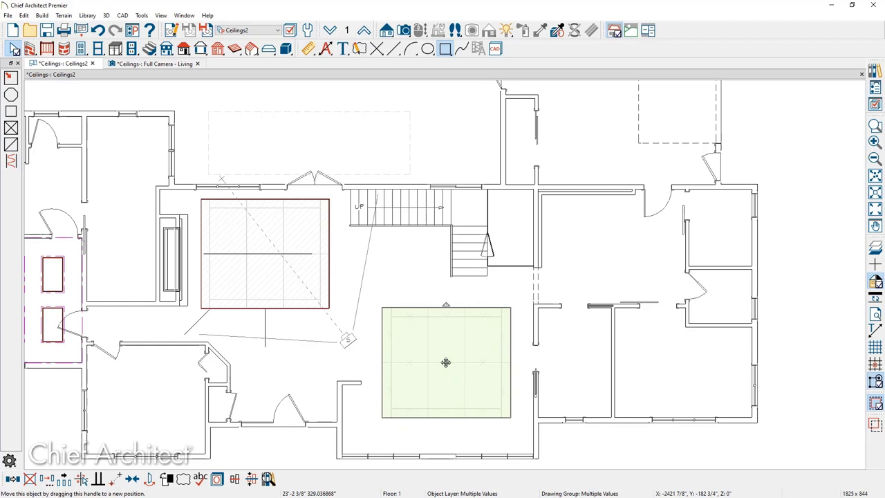
pyautogui.press('Escape')
# Step: Create a full camera view looking into the kitchen and examine the copied ceiling detail
pyautogui.click(405, 32)
pyautogui.moveTo(317, 233); pyautogui.dragTo(407, 331)
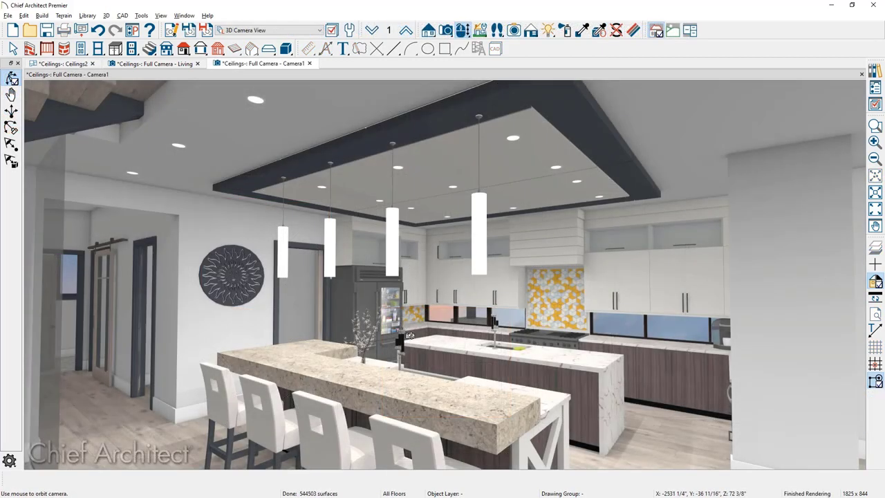
pyautogui.moveTo(409, 336); pyautogui.dragTo(399, 374, button='middle')
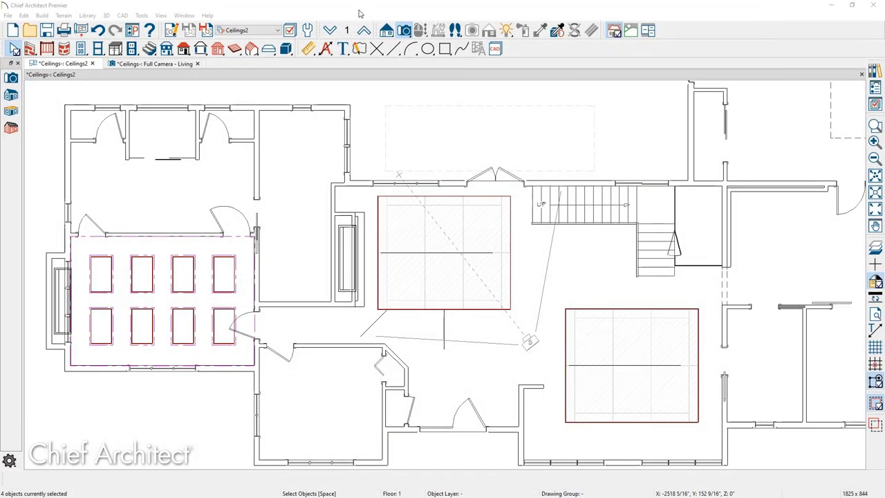
# Step: Turn off the display of the kitchen rope light's Electrical layer in the Ceiling2 layer set
pyautogui.click(876, 104)
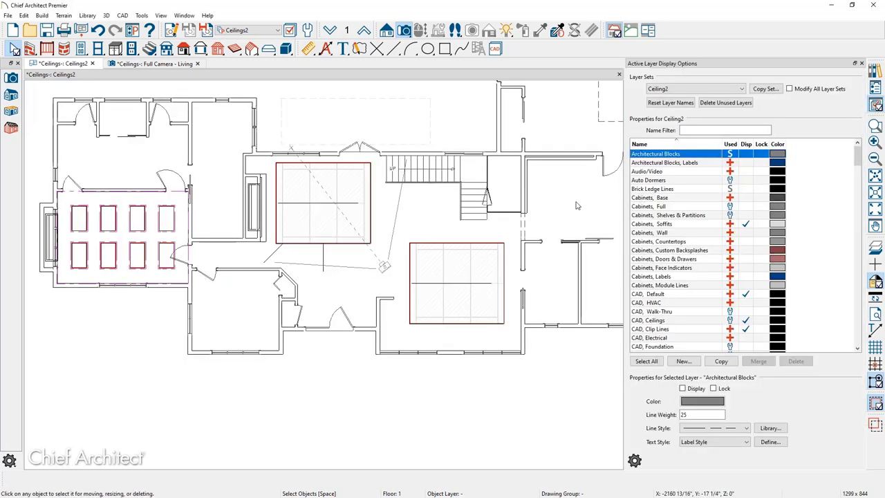
pyautogui.click(473, 246)
pyautogui.click(473, 245)
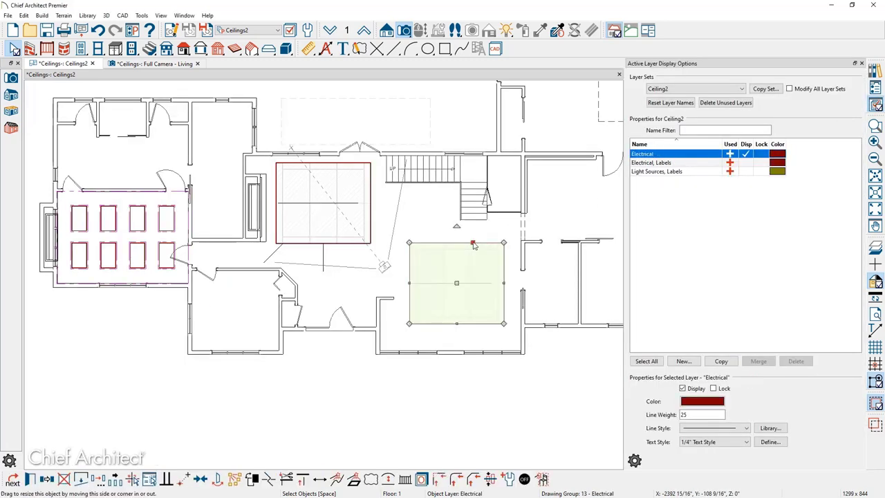
pyautogui.click(745, 156)
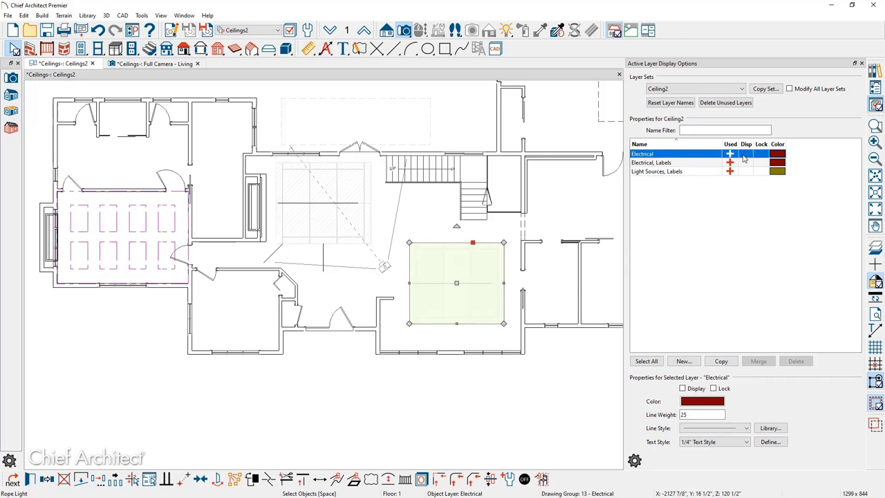
pyautogui.click(561, 382)
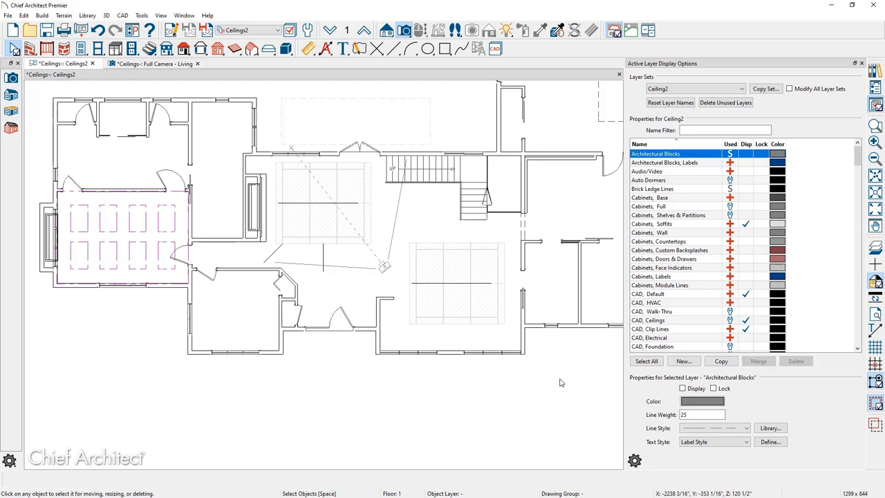
# Step: Delete the leftover CAD lines at the living room soffit grid and the one across the kitchen copy
pyautogui.click(393, 49)
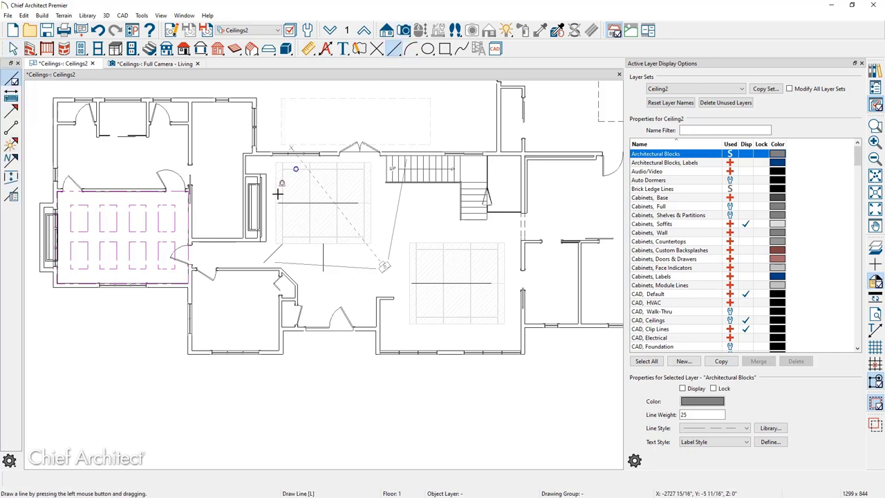
pyautogui.moveTo(273, 194)
pyautogui.mouseDown()
pyautogui.moveTo(328, 265)
pyautogui.moveTo(378, 277)
pyautogui.mouseUp()
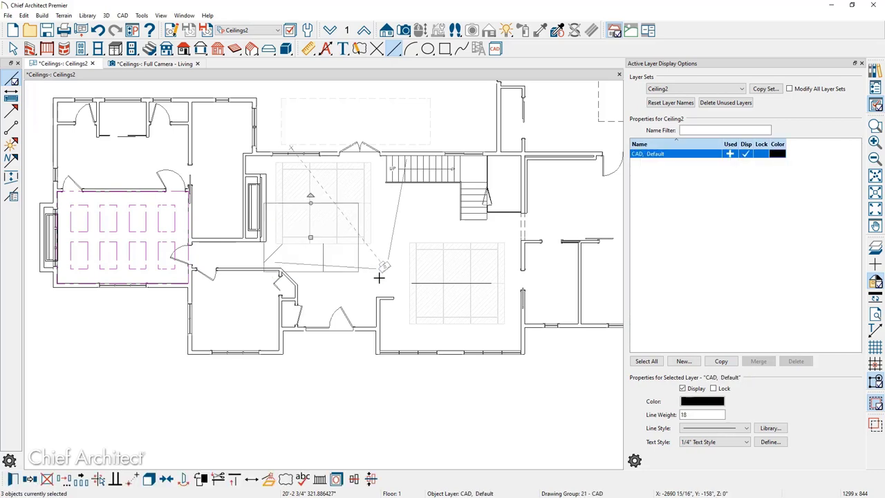
pyautogui.press('space')
pyautogui.click(418, 290)
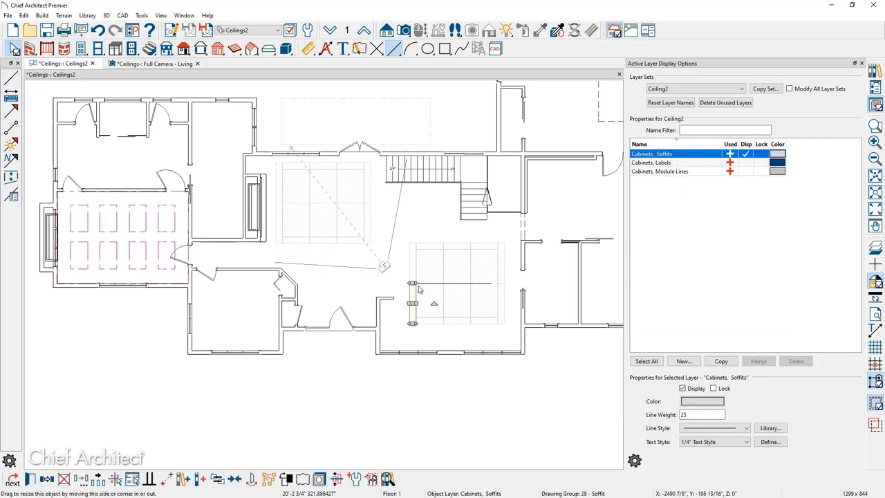
pyautogui.click(418, 290)
pyautogui.press('Escape')
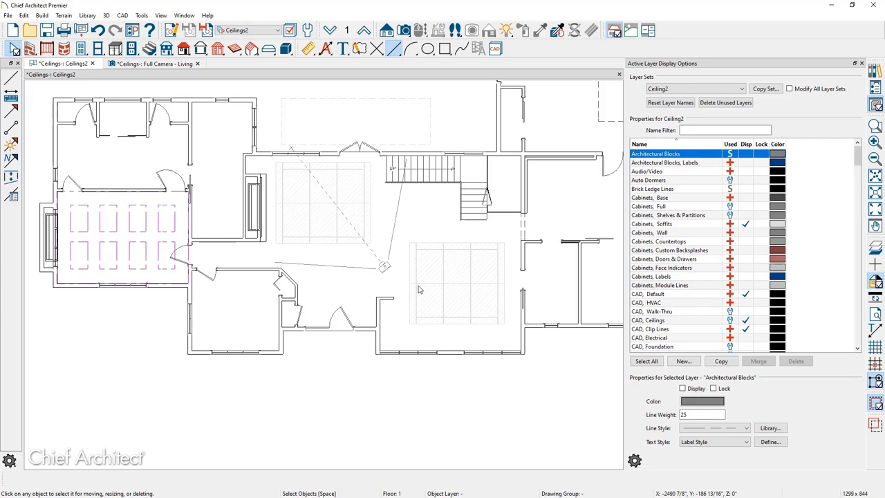
# Step: Save the plan with the living room soffit grid centred in view
pyautogui.scroll(2, 284, 205)
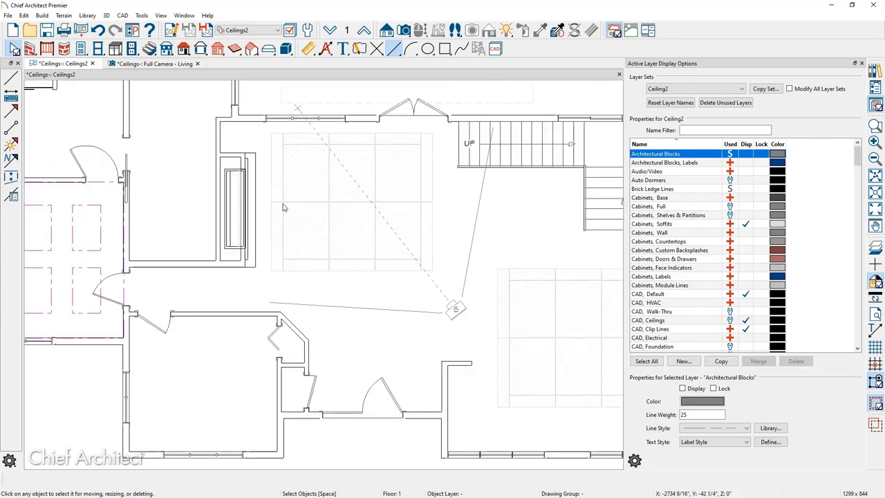
pyautogui.scroll(1, 304, 186)
pyautogui.moveTo(322, 172); pyautogui.dragTo(301, 239, button='middle')
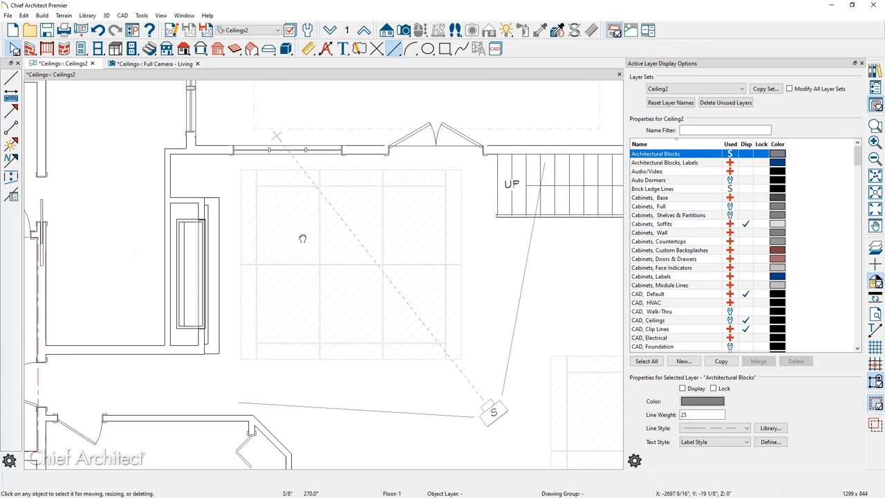
pyautogui.hotkey('ctrl', 's')
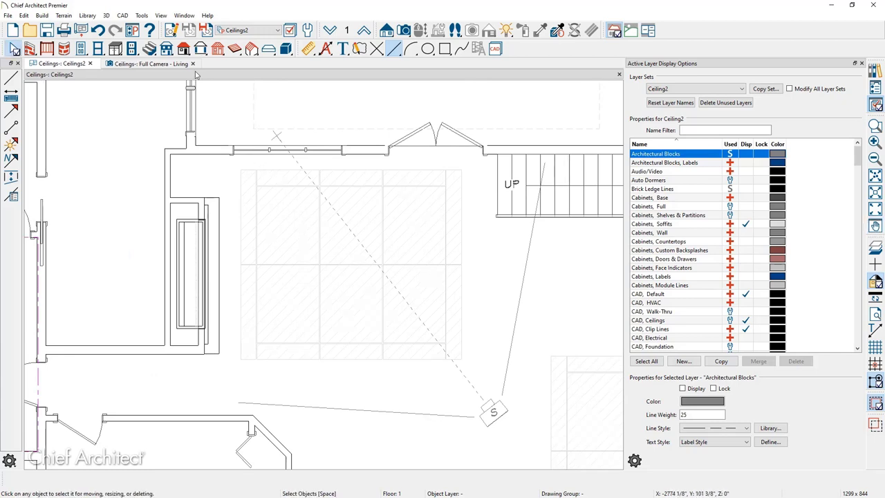
# Step: In the Ceiling2 Dimensions defaults, make manual dimensions also locate the secondary side of exterior and interior walls
pyautogui.click(172, 31)
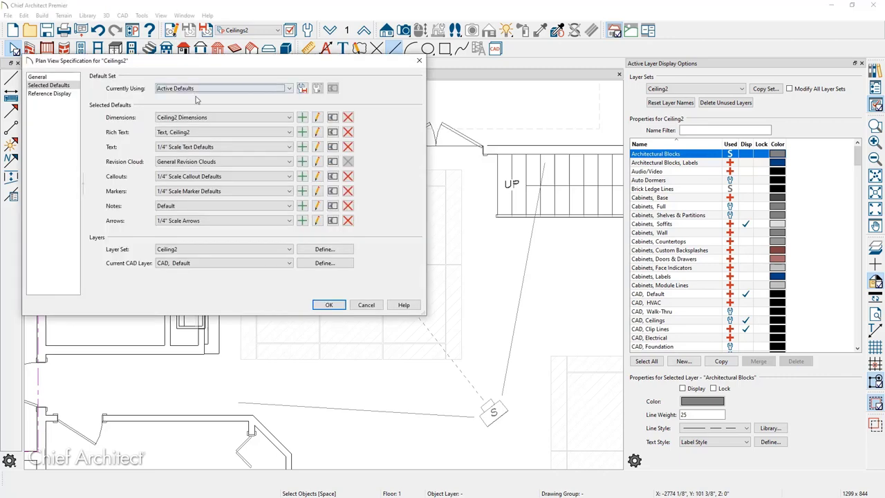
pyautogui.click(317, 117)
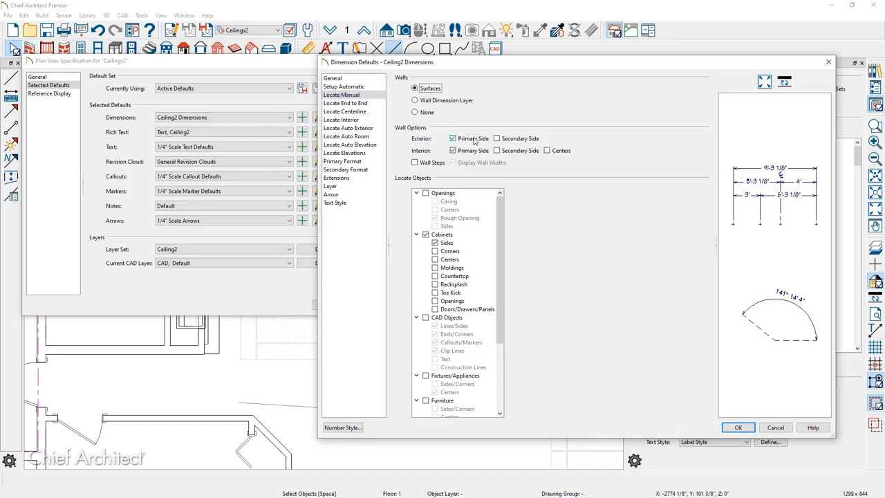
pyautogui.click(498, 139)
pyautogui.click(497, 152)
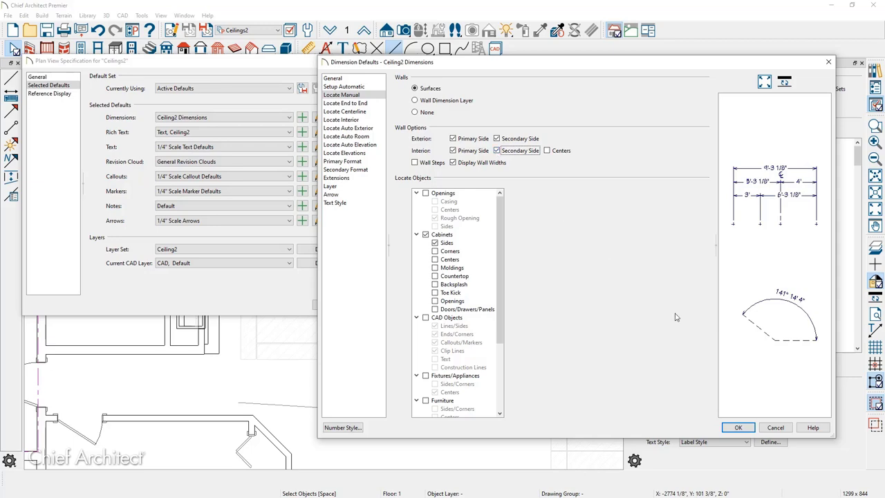
pyautogui.click(744, 429)
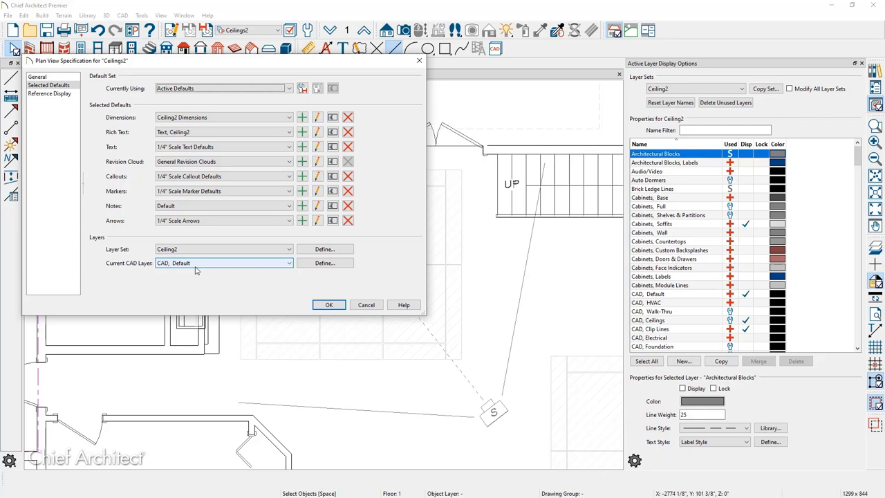
# Step: Make "CAD, Ceilings" the current CAD layer of the Ceilings2 plan view and set its colour to dark blue (RGB 0, 0, 128)
pyautogui.click(324, 263)
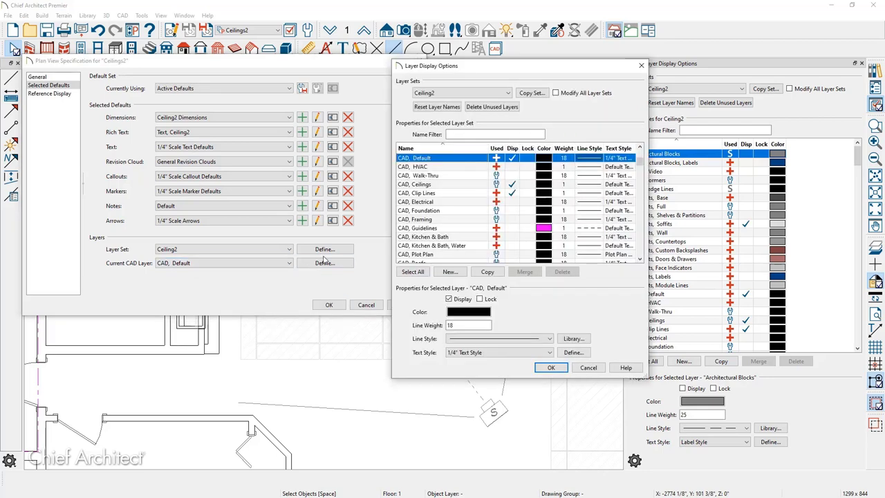
pyautogui.click(440, 184)
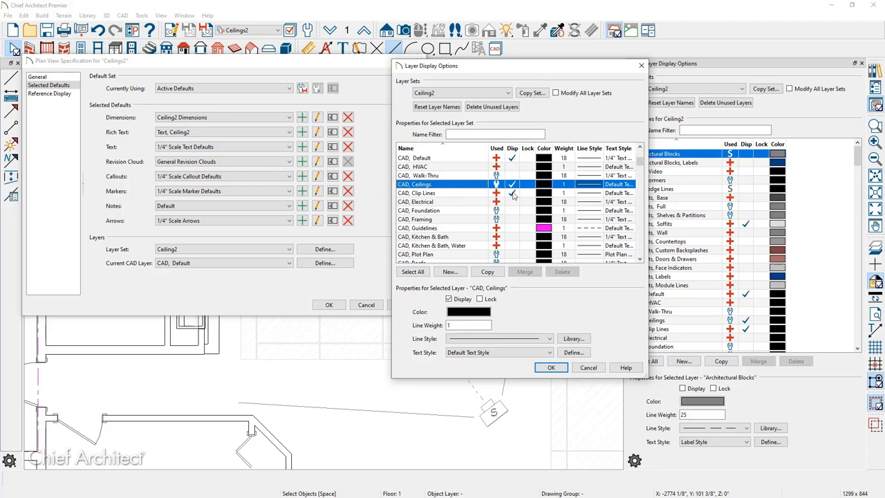
pyautogui.click(545, 185)
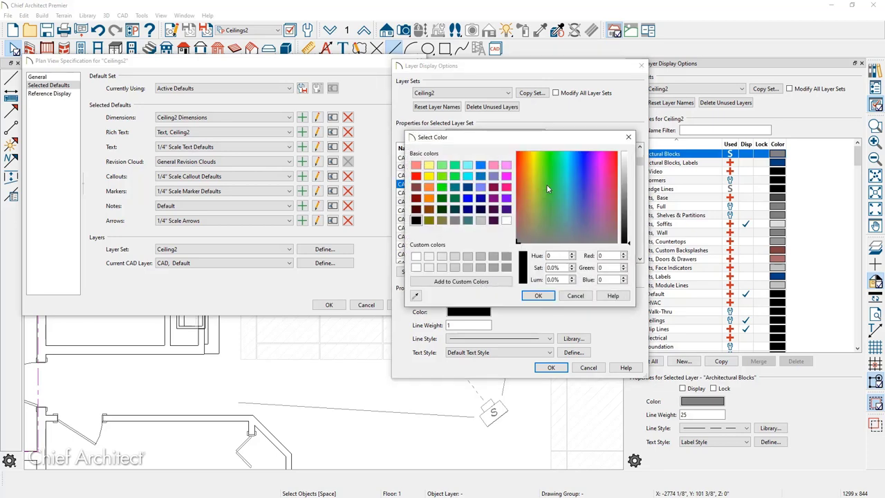
pyautogui.click(467, 208)
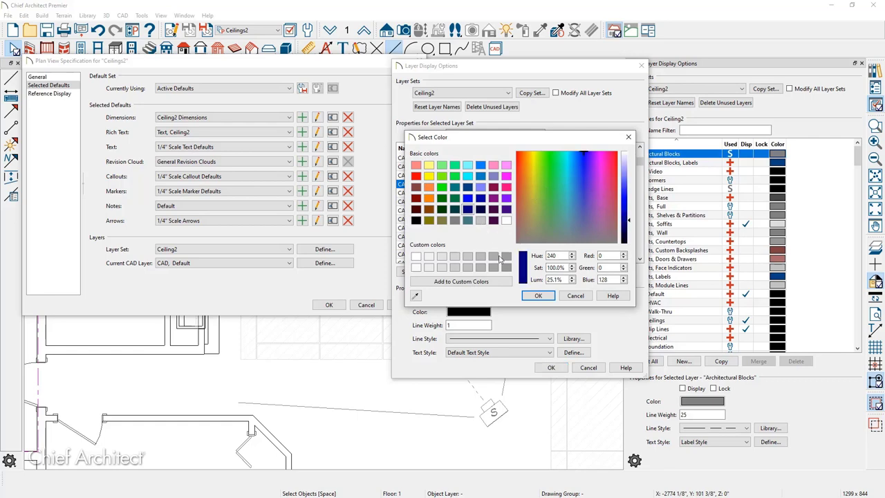
pyautogui.click(537, 296)
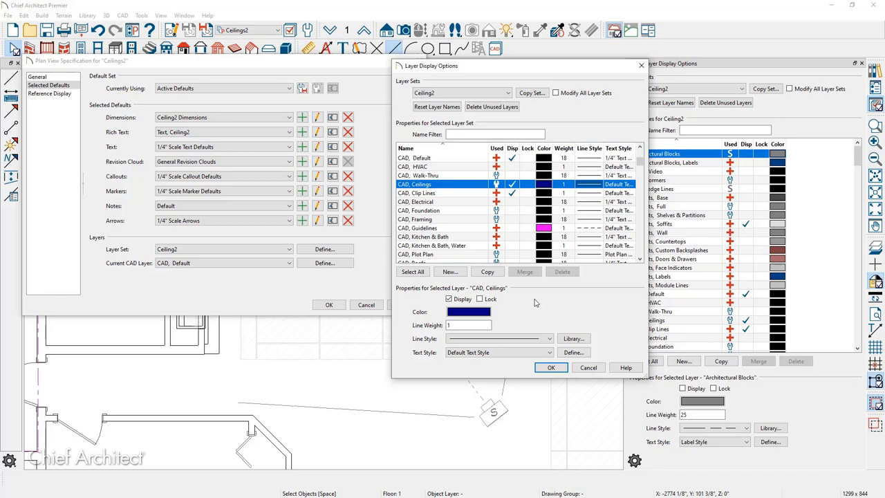
pyautogui.click(551, 368)
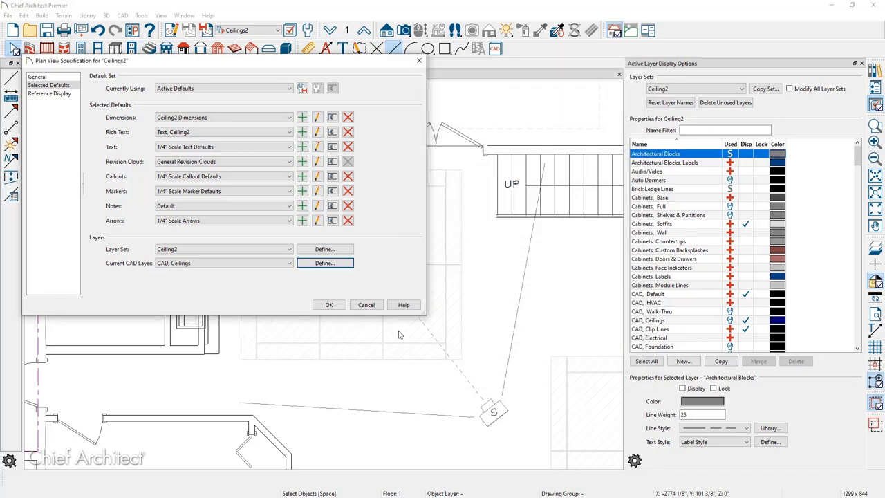
pyautogui.click(336, 306)
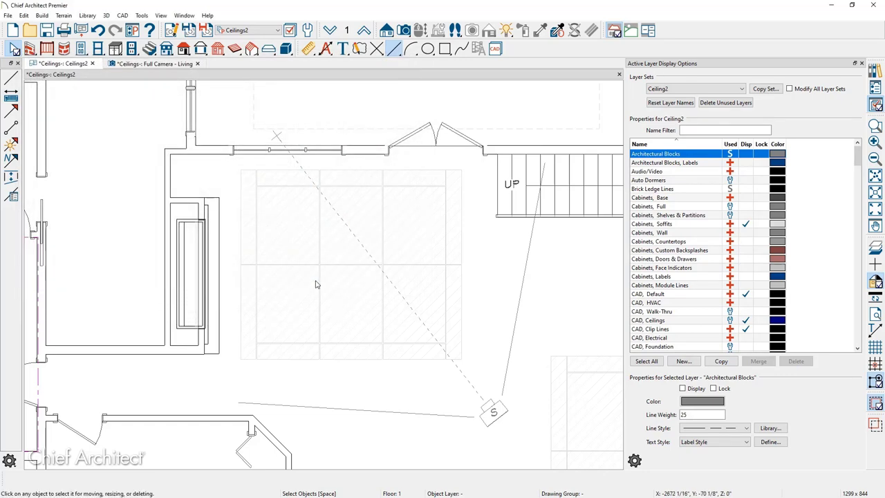
# Step: Draw a vertical manual dimension from the window wall and a horizontal one from the fireplace wall across the living room soffit grid
pyautogui.click(309, 49)
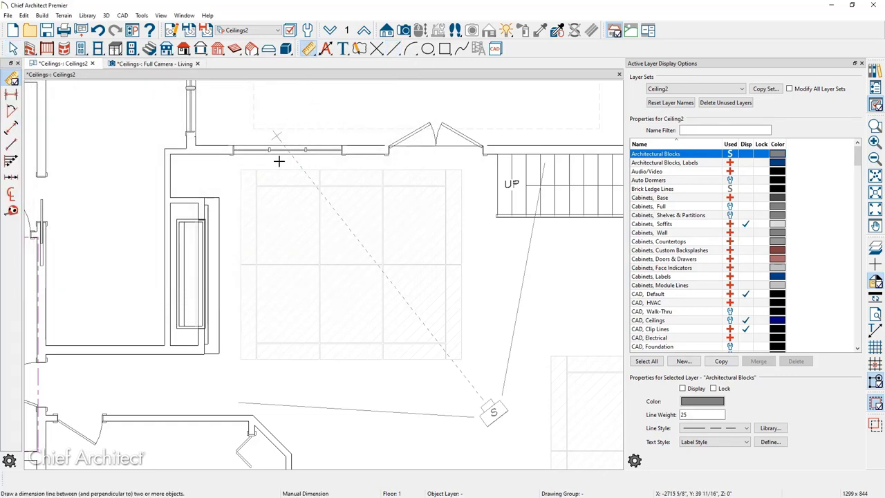
pyautogui.moveTo(279, 162); pyautogui.dragTo(279, 358)
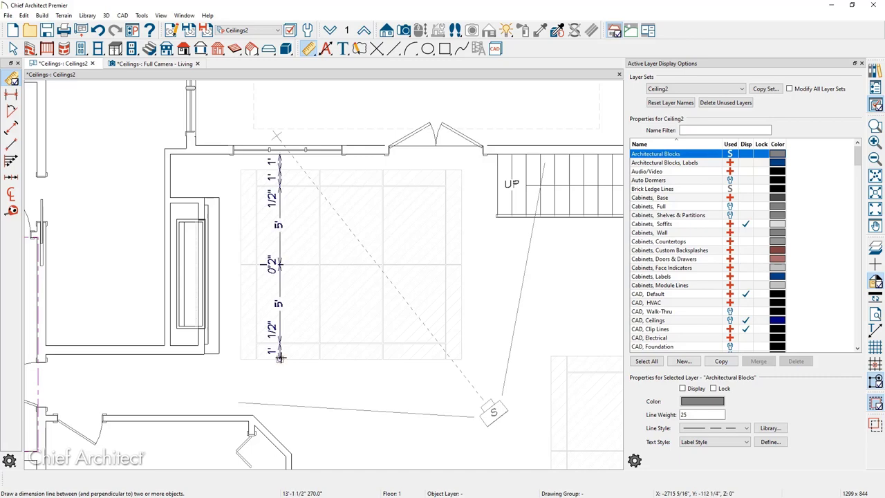
pyautogui.scroll(5, 263, 260)
pyautogui.scroll(2, 301, 259)
pyautogui.scroll(-2, 298, 260)
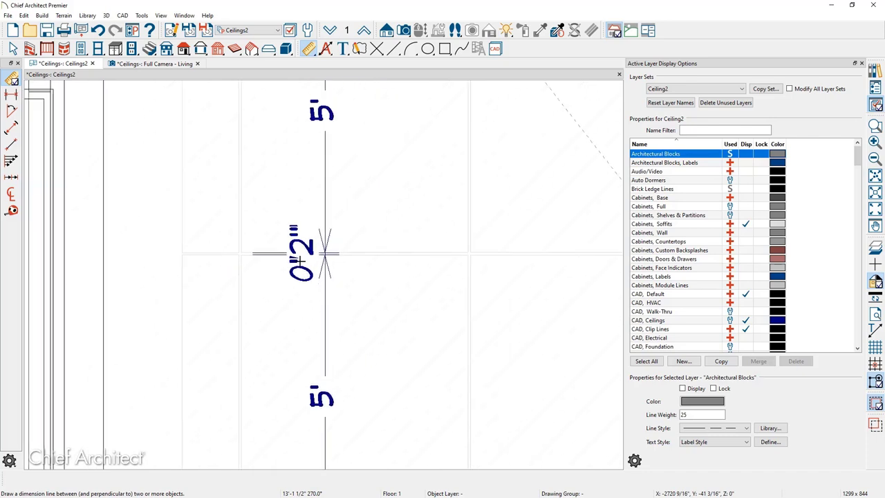
pyautogui.scroll(-3, 328, 252)
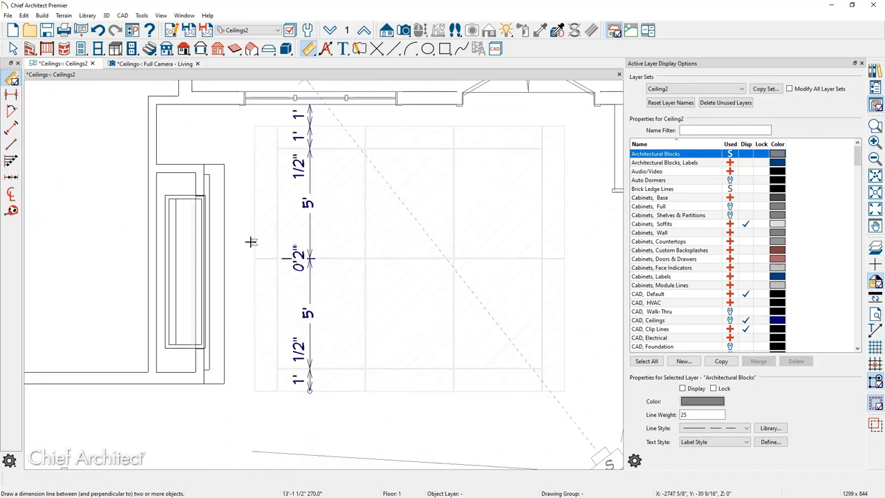
pyautogui.moveTo(205, 185); pyautogui.dragTo(574, 190)
pyautogui.press('space')
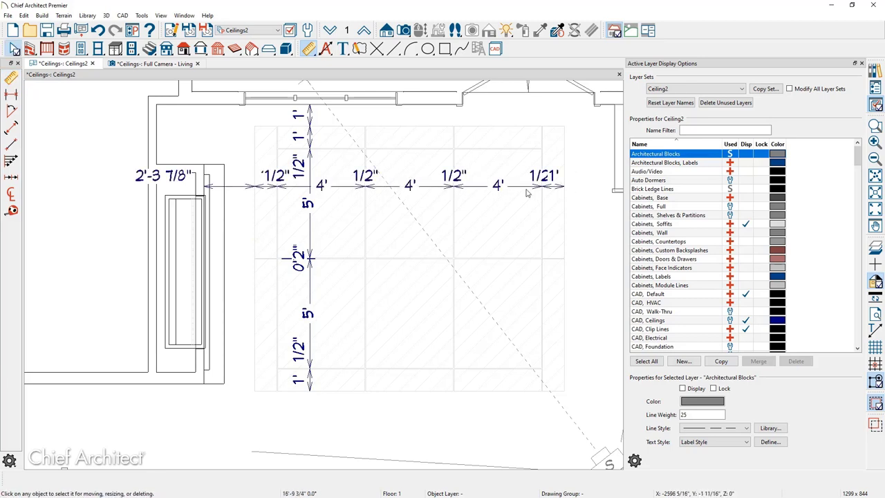
# Step: Move the 1/2" label beside the easternmost 1' dimension on the horizontal dimension line up above its grid joint
pyautogui.click(525, 192)
pyautogui.click(554, 195)
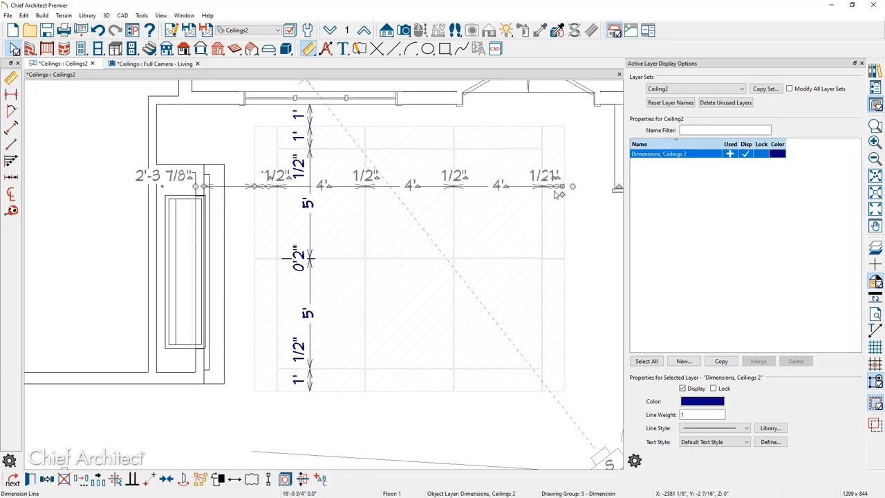
pyautogui.scroll(5, 557, 196)
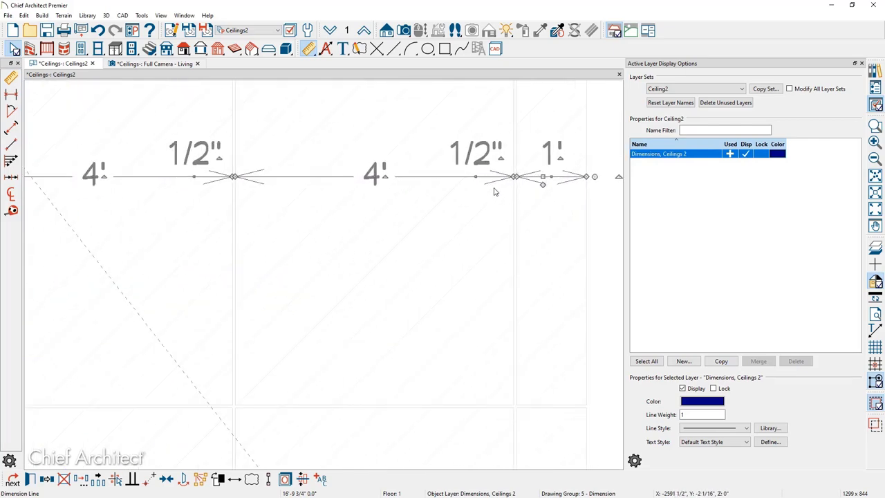
pyautogui.moveTo(475, 175); pyautogui.dragTo(515, 121)
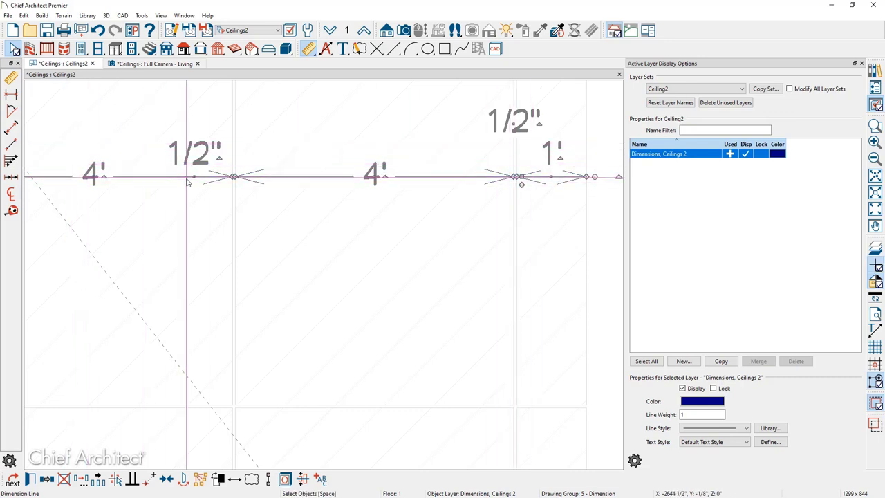
# Step: Move the overlapping 1/2" label on the horizontal ceiling dimension line to above its beam gap and deselect the dimension
pyautogui.moveTo(194, 156); pyautogui.dragTo(235, 126)
pyautogui.click(431, 185)
pyautogui.scroll(-4, 431, 186)
pyautogui.scroll(-4, 431, 186)
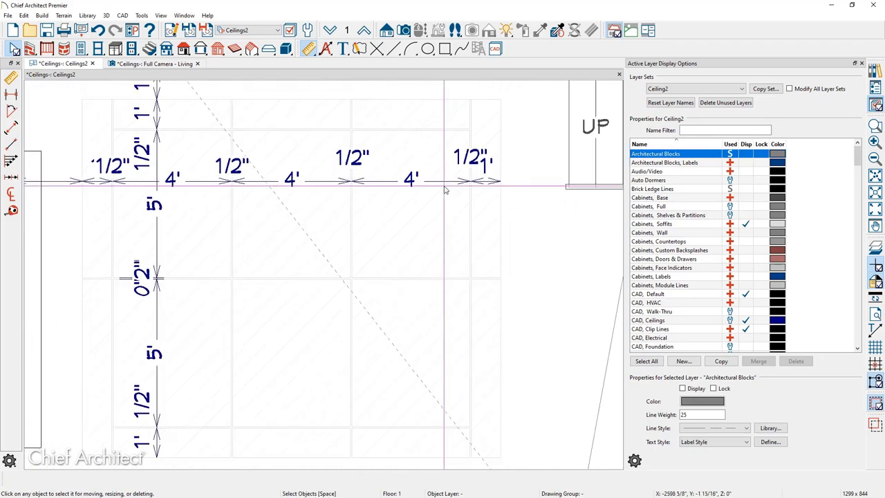
# Step: Add the text note "10' FLAT CEILING" in the closet room beside the fireplace wall
pyautogui.moveTo(368, 305); pyautogui.dragTo(630, 314, button='middle')
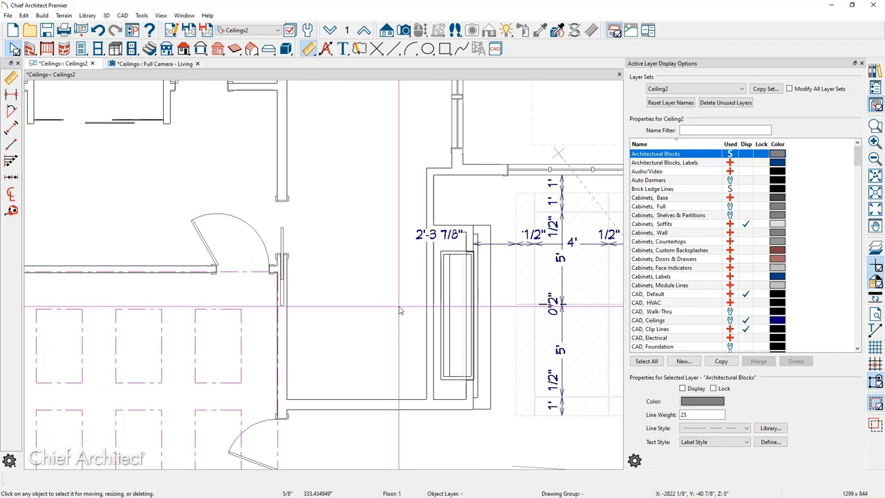
pyautogui.click(343, 48)
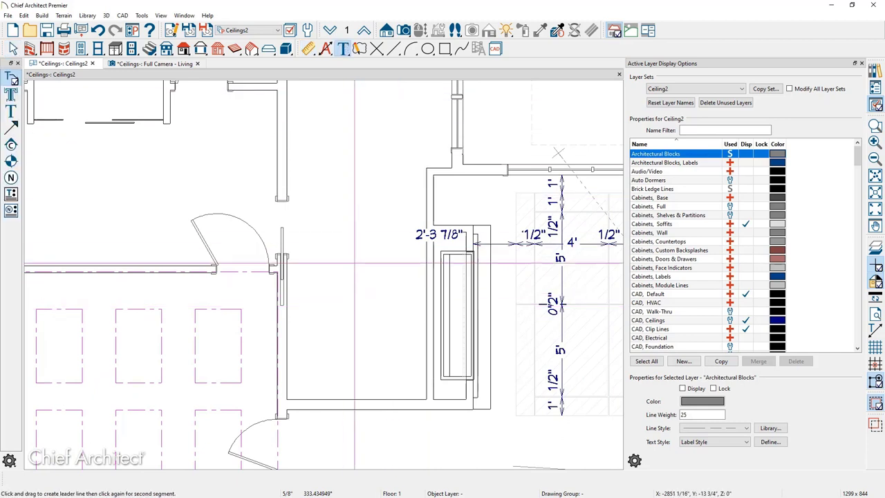
pyautogui.click(387, 283)
pyautogui.write("10' FLA")
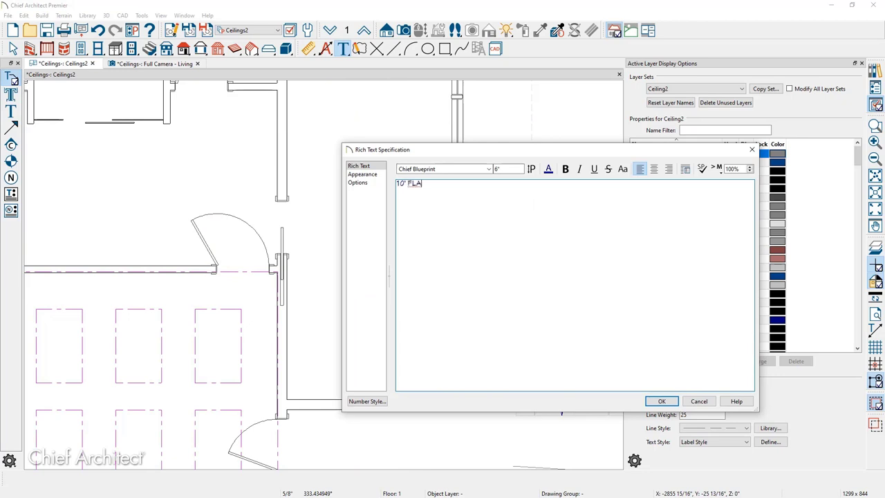
pyautogui.write('T CEILING')
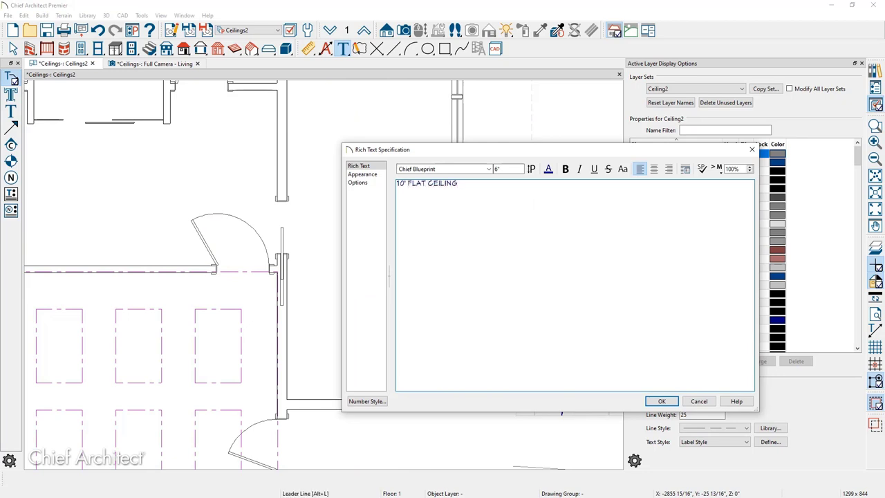
pyautogui.click(662, 401)
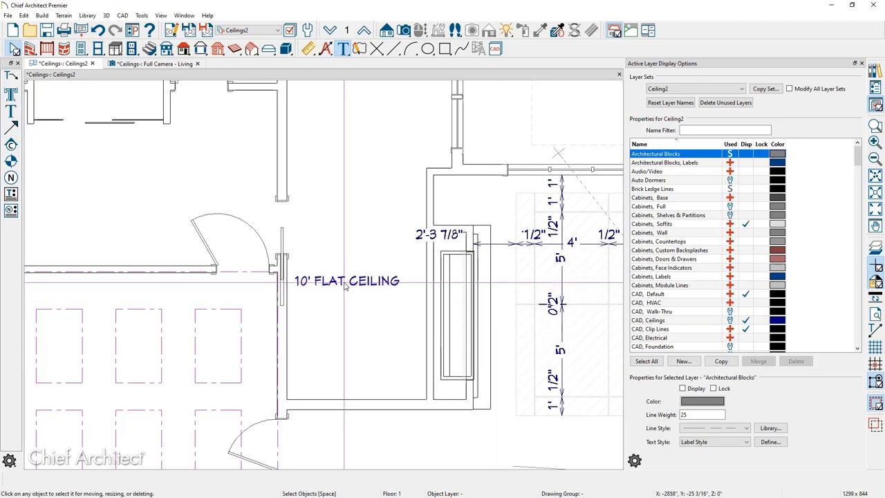
# Step: Check which layer the ceiling note is on, view the Floor Plan Shell plan view, and return to Ceilings2
pyautogui.click(339, 284)
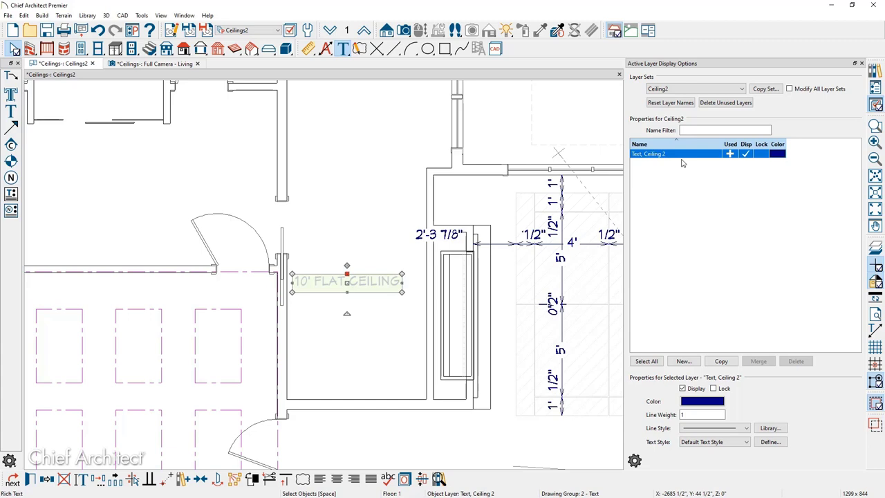
pyautogui.click(257, 31)
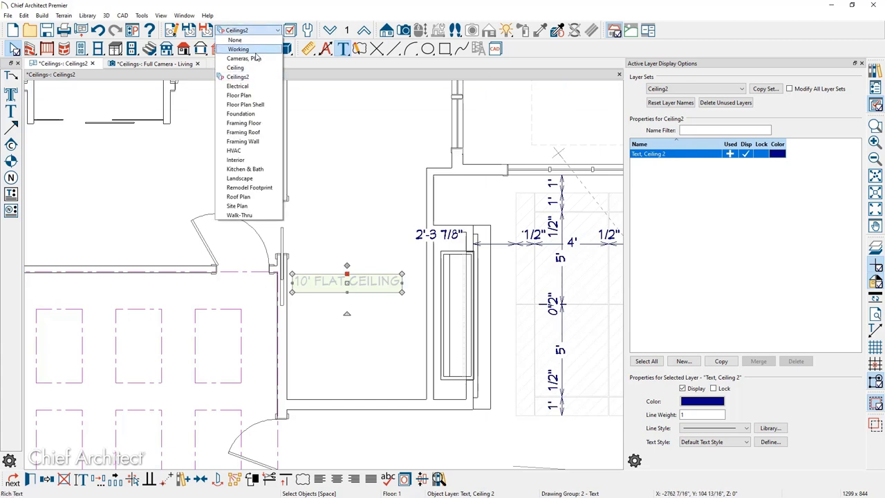
pyautogui.click(262, 105)
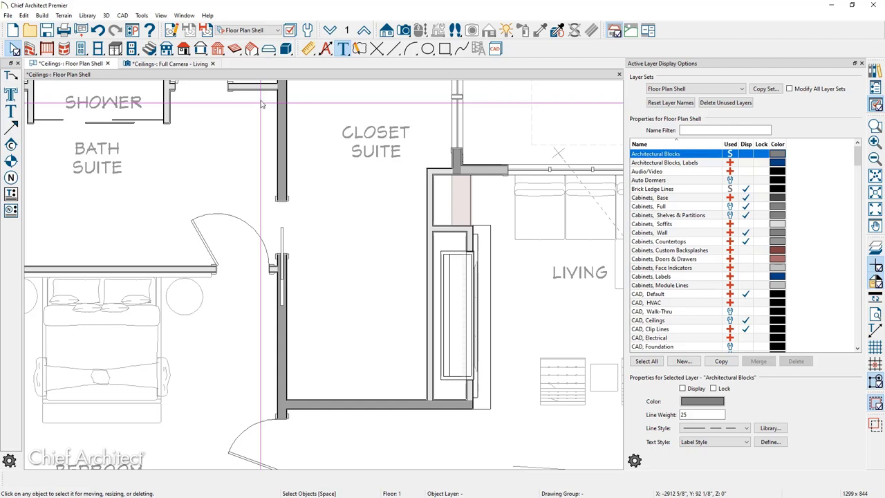
pyautogui.click(265, 32)
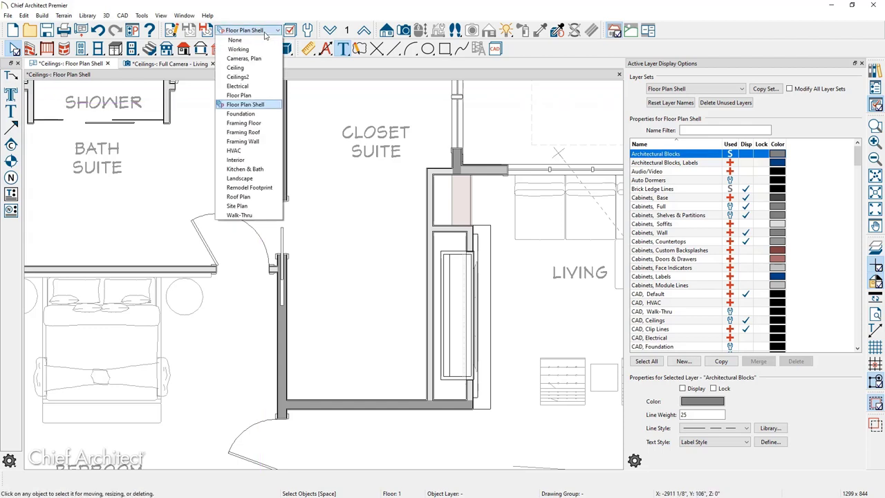
pyautogui.click(238, 77)
# Step: Draw a vertical CAD line about 4'-4" long in the middle of the bath, below the shower
pyautogui.moveTo(309, 230)
pyautogui.mouseDown(button='middle')
pyautogui.moveTo(404, 294)
pyautogui.moveTo(656, 318)
pyautogui.mouseUp(button='middle')
pyautogui.click(393, 48)
pyautogui.scroll(2, 381, 319)
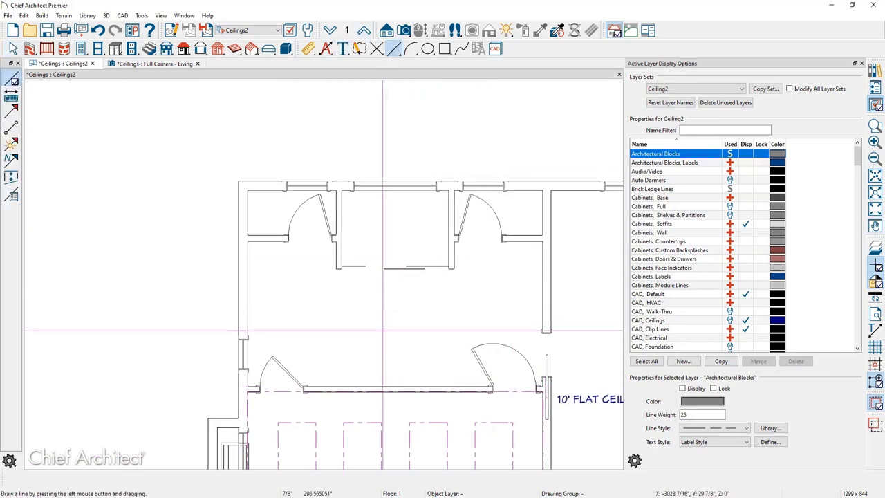
pyautogui.moveTo(383, 359); pyautogui.dragTo(383, 296)
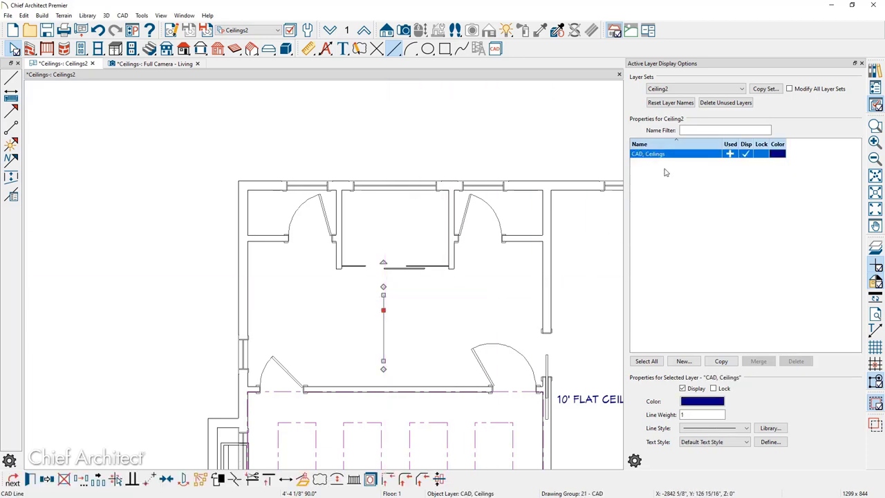
pyautogui.click(390, 297)
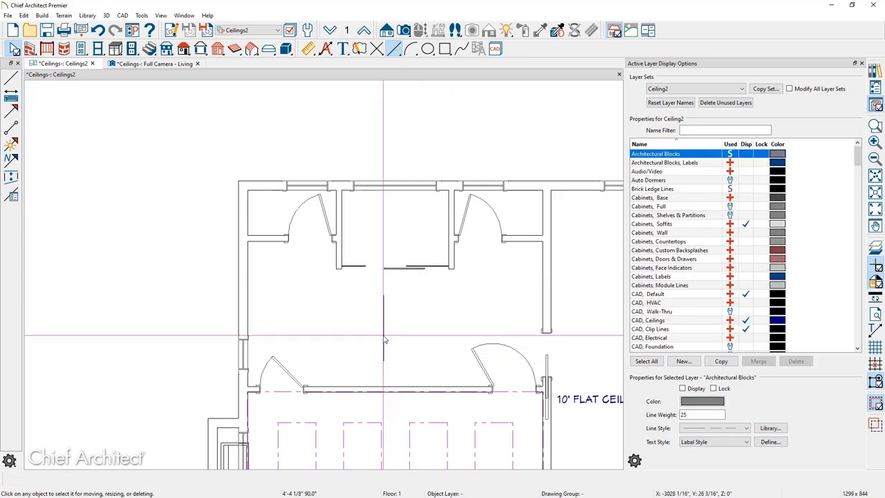
# Step: Add an arrow to the vertical line in the bath and give the arrow a dark blue colour
pyautogui.click(384, 335)
pyautogui.doubleClick(383, 336)
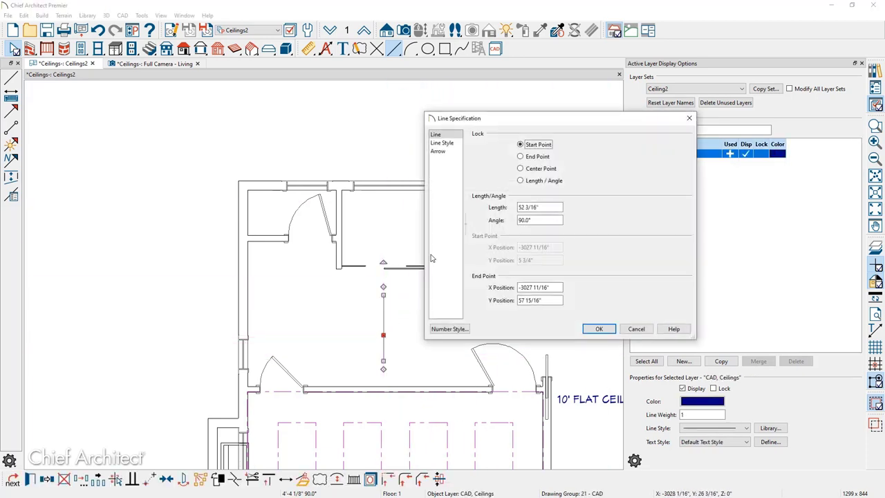
pyautogui.click(438, 151)
pyautogui.click(475, 134)
pyautogui.click(537, 161)
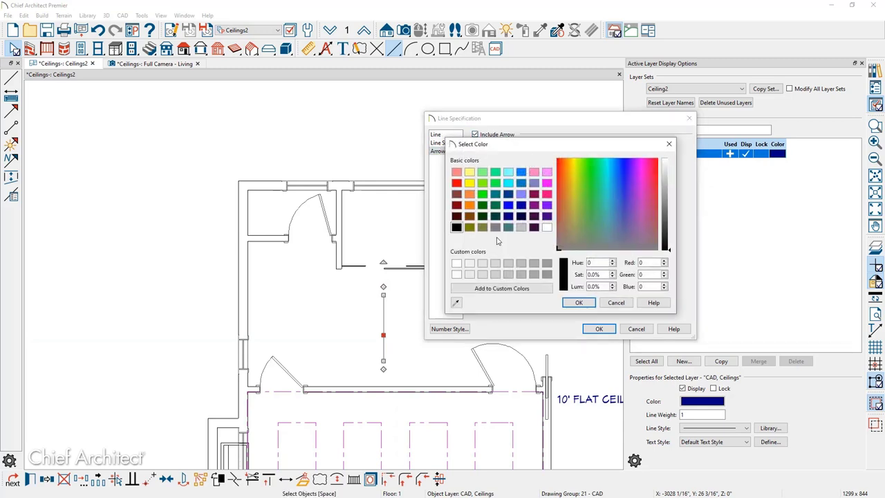
pyautogui.click(508, 216)
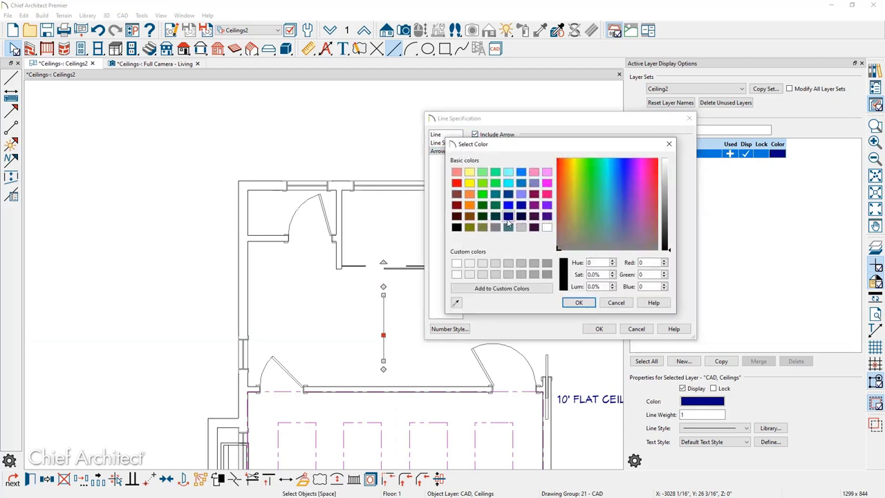
pyautogui.click(578, 302)
pyautogui.click(598, 329)
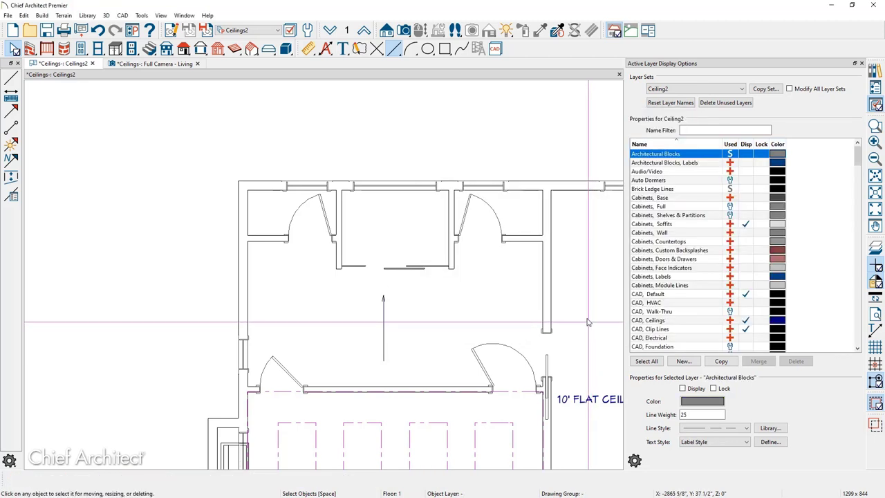
# Step: Add the text note "CEILING SLOPE" in the bath and place it centred just below the arrow line
pyautogui.click(343, 48)
pyautogui.click(447, 309)
pyautogui.write('C')
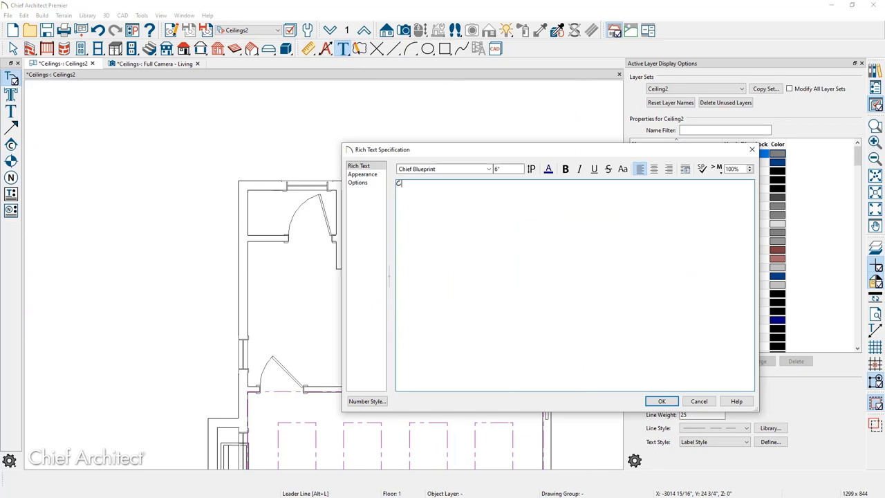
pyautogui.write('EILING SLOPE')
pyautogui.click(662, 402)
pyautogui.click(408, 337)
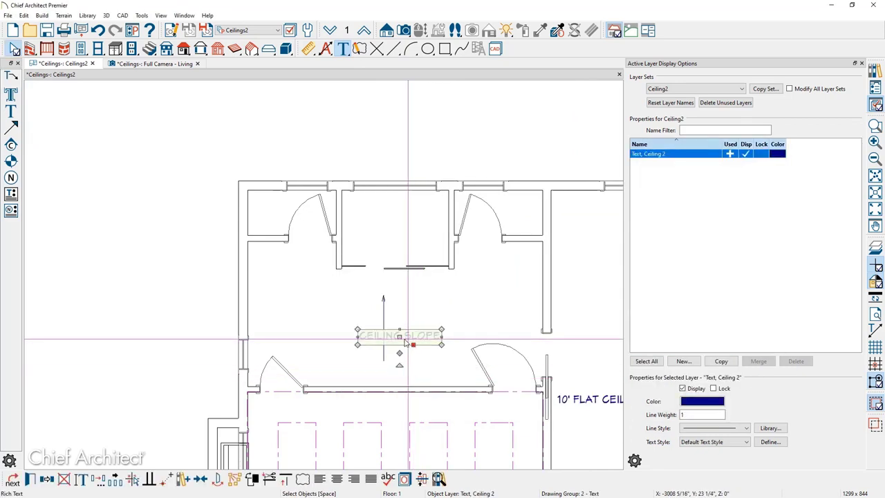
pyautogui.moveTo(395, 335); pyautogui.dragTo(385, 374)
pyautogui.press('Escape')
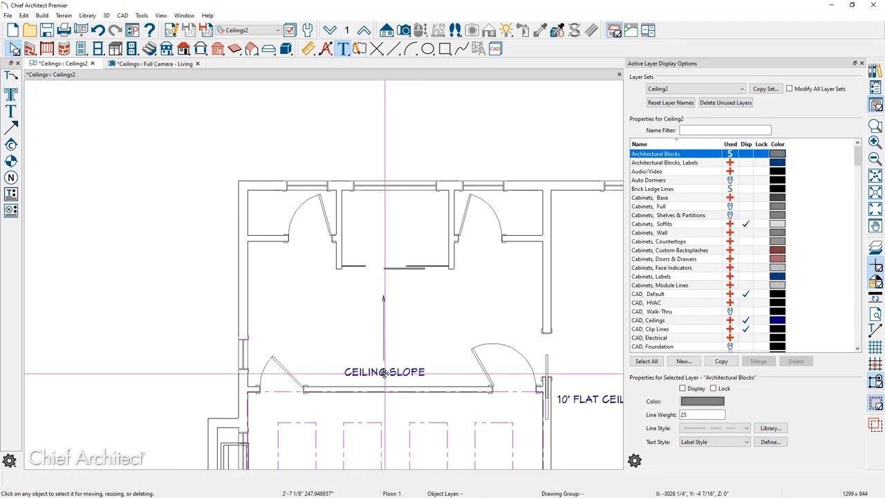
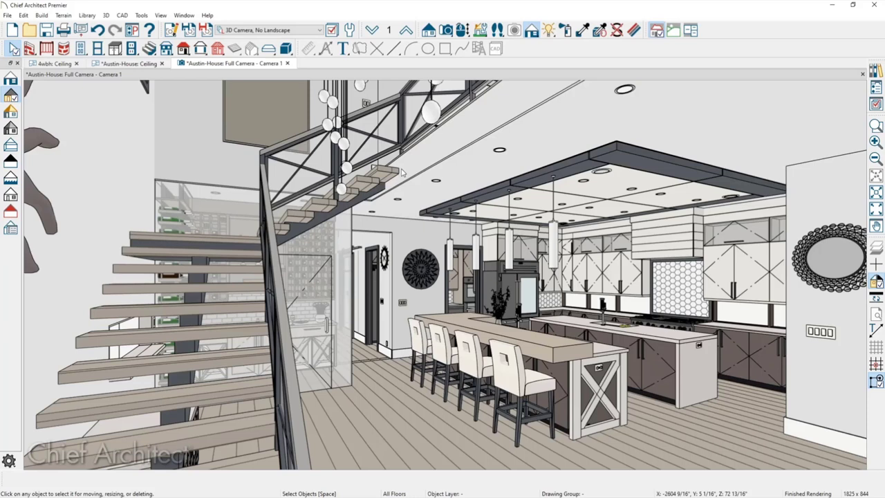
# Step: Copy the 2126-30 anchor gray material from the kitchen's dropped ceiling frame onto the drywall floor edge beside the stairs
pyautogui.click(583, 30)
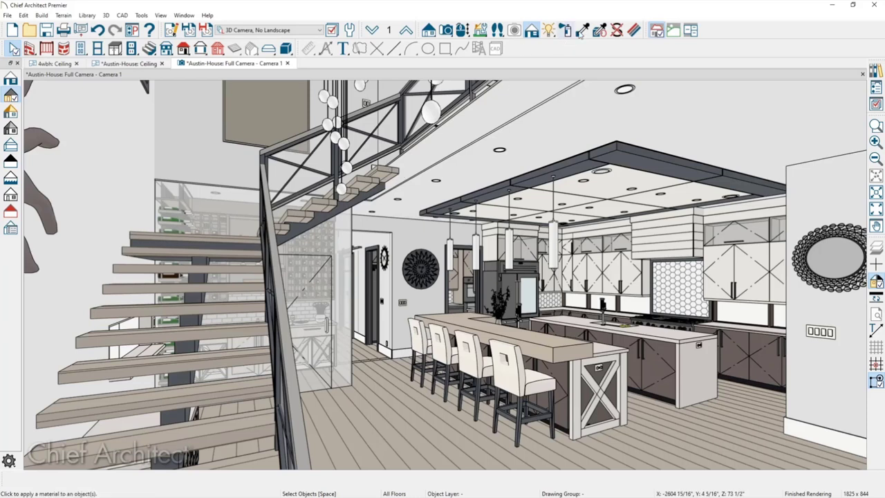
pyautogui.click(572, 170)
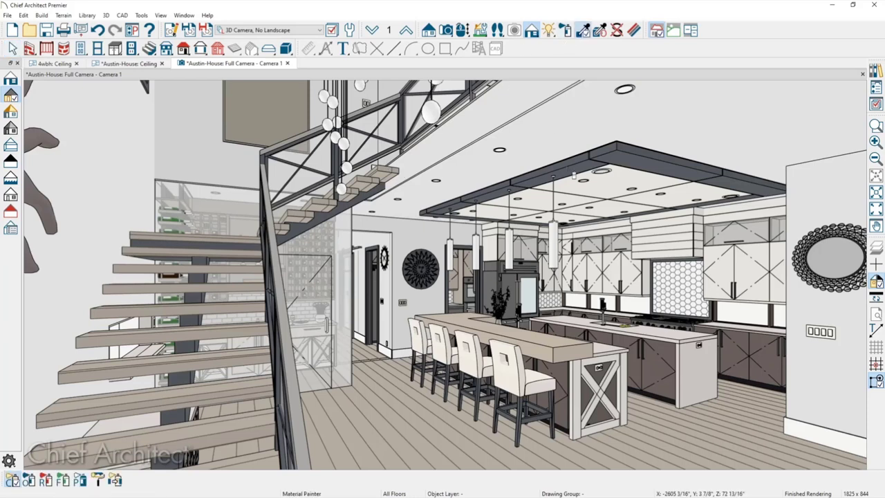
pyautogui.click(430, 155)
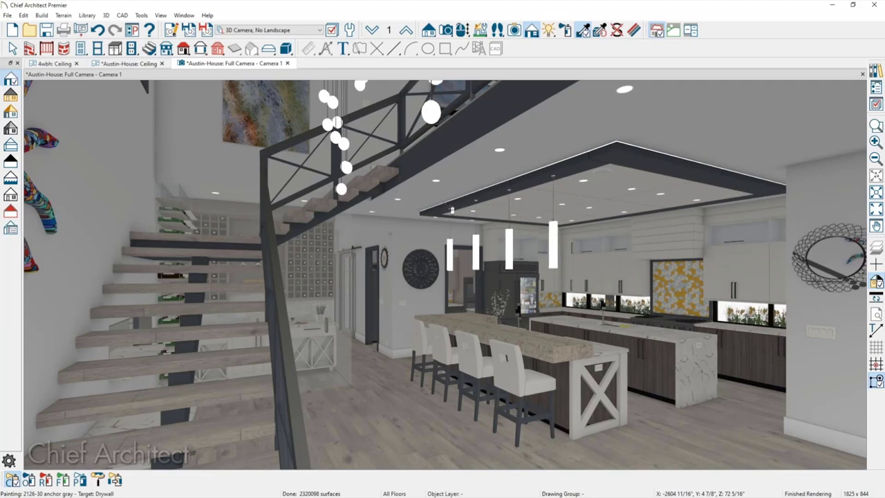
# Step: Examine the painted floor edge and the ceiling below it around the stairs, kitchen and entry in the camera view
pyautogui.scroll(1, 449, 199)
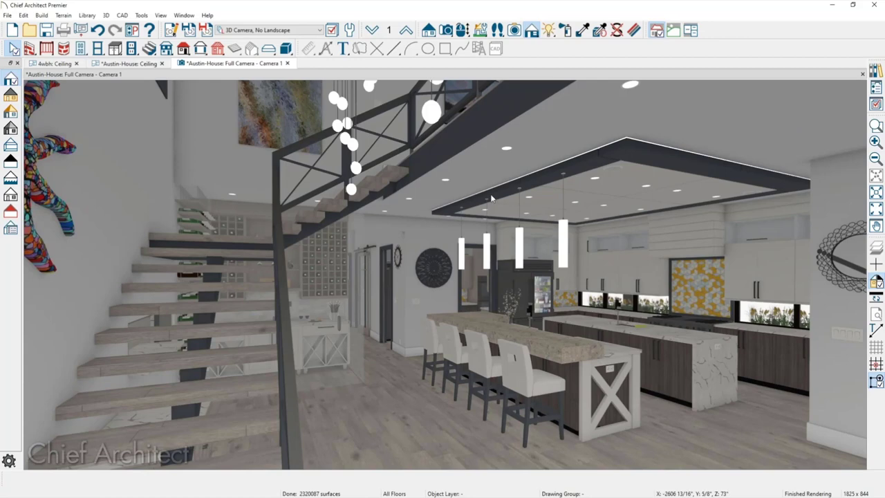
pyautogui.moveTo(476, 177); pyautogui.dragTo(444, 227, button='middle')
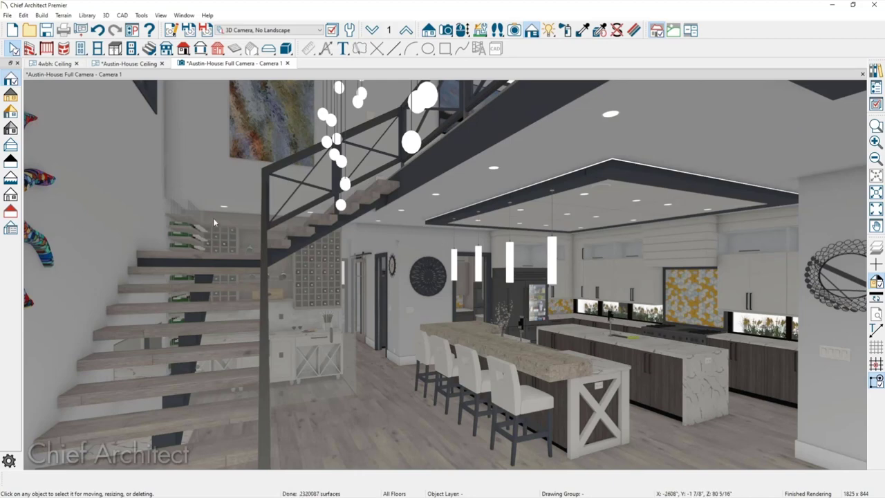
pyautogui.scroll(5, 215, 216)
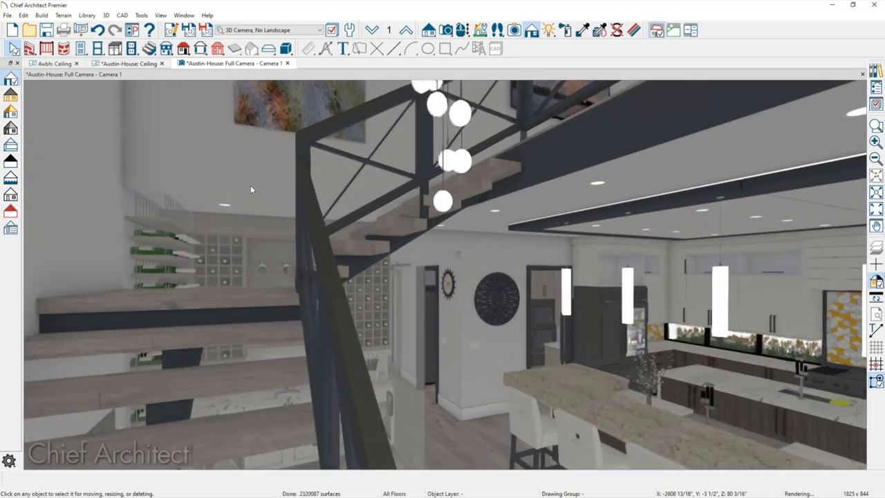
pyautogui.moveTo(251, 185)
pyautogui.mouseDown(button='middle')
pyautogui.moveTo(378, 366)
pyautogui.moveTo(517, 370)
pyautogui.moveTo(590, 296)
pyautogui.mouseUp(button='middle')
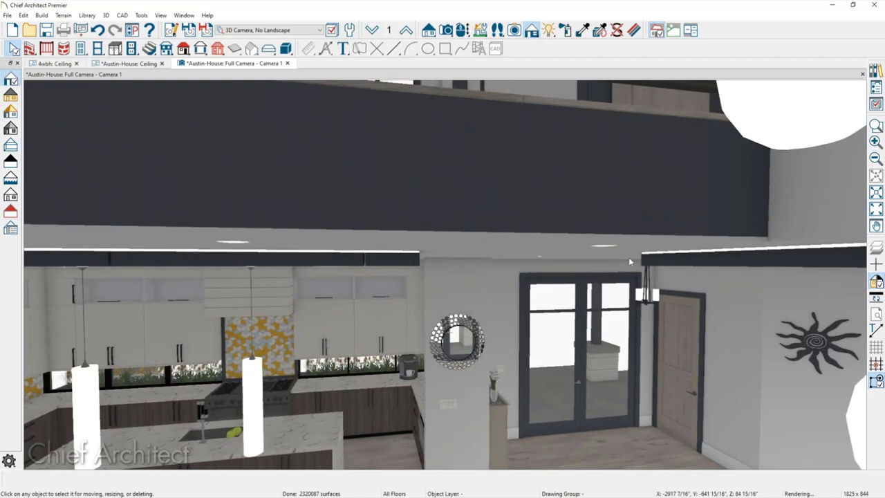
pyautogui.click(582, 32)
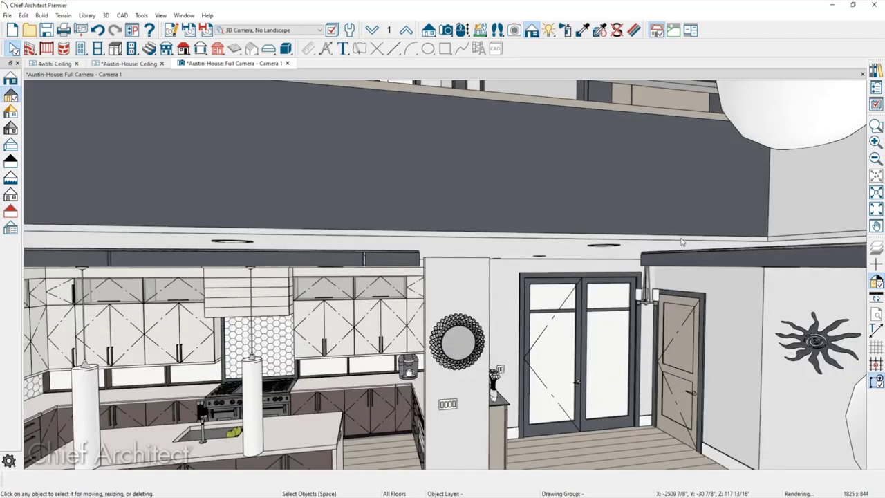
pyautogui.scroll(2, 775, 241)
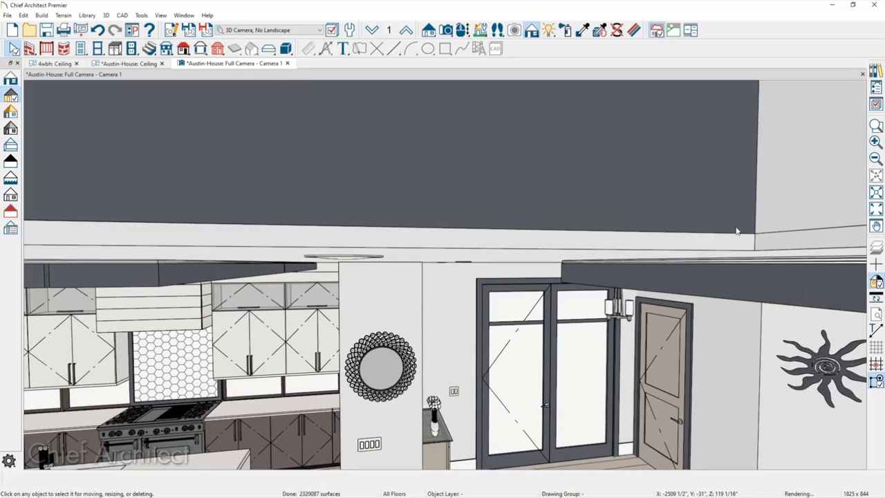
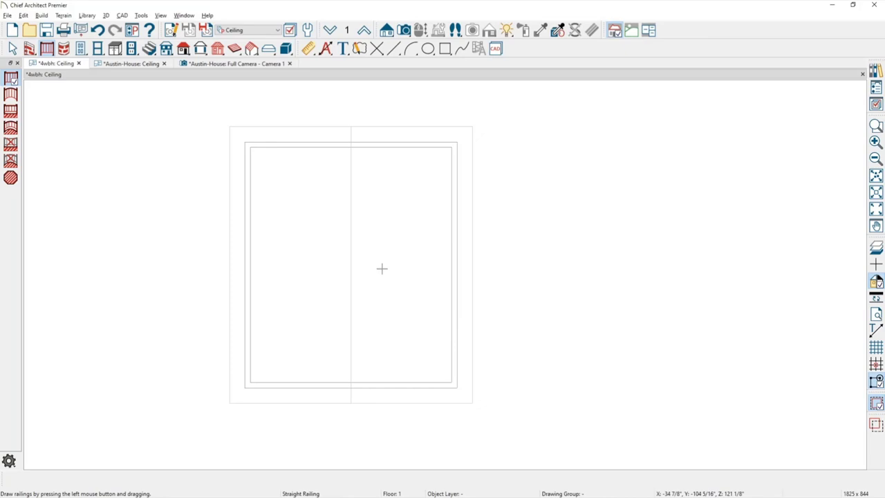
# Step: Draw exterior walls for a room about 15'-4" wide projecting from the building's right wall, and make its end wall a gable
pyautogui.press('space')
pyautogui.press('w')
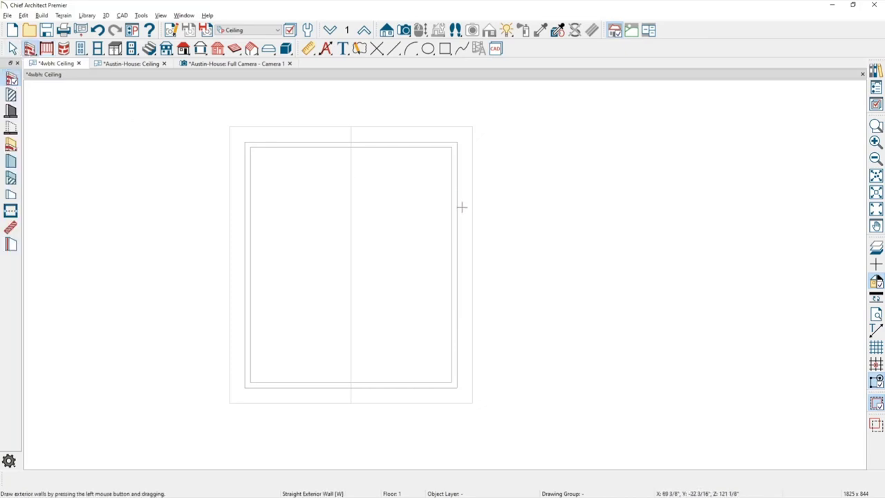
pyautogui.moveTo(457, 211)
pyautogui.mouseDown()
pyautogui.moveTo(599, 212)
pyautogui.moveTo(601, 340)
pyautogui.moveTo(599, 330)
pyautogui.moveTo(457, 330)
pyautogui.moveTo(482, 330)
pyautogui.mouseUp()
pyautogui.click(599, 271)
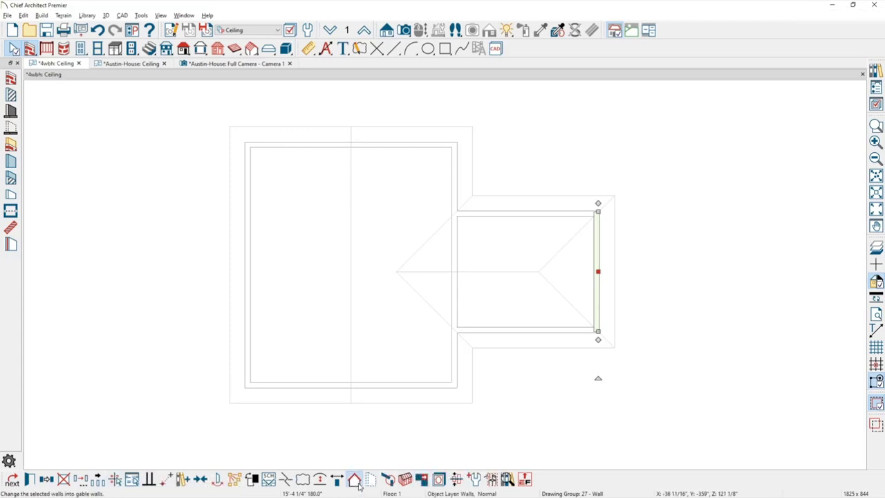
pyautogui.click(477, 364)
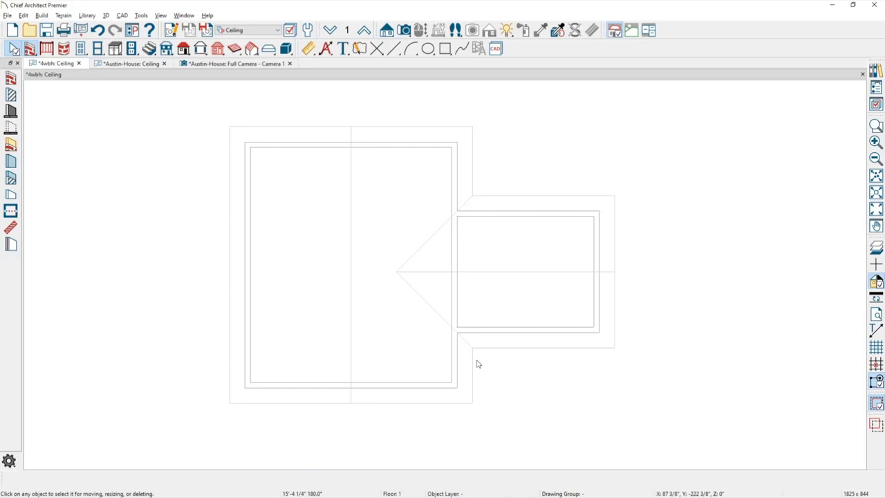
# Step: Make the three outer walls of the projecting addition invisible
pyautogui.click(545, 332)
pyautogui.keyDown('shift'); pyautogui.click(595, 302); pyautogui.keyUp('shift')
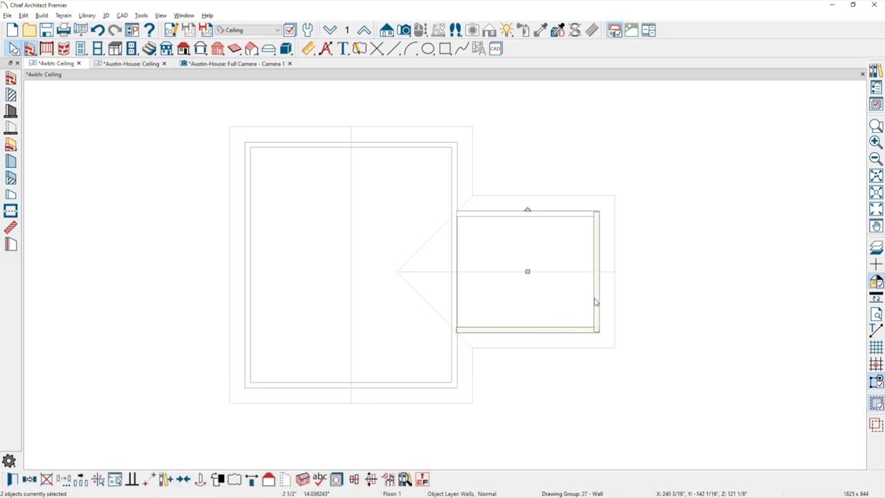
pyautogui.keyDown('shift'); pyautogui.click(551, 214); pyautogui.keyUp('shift')
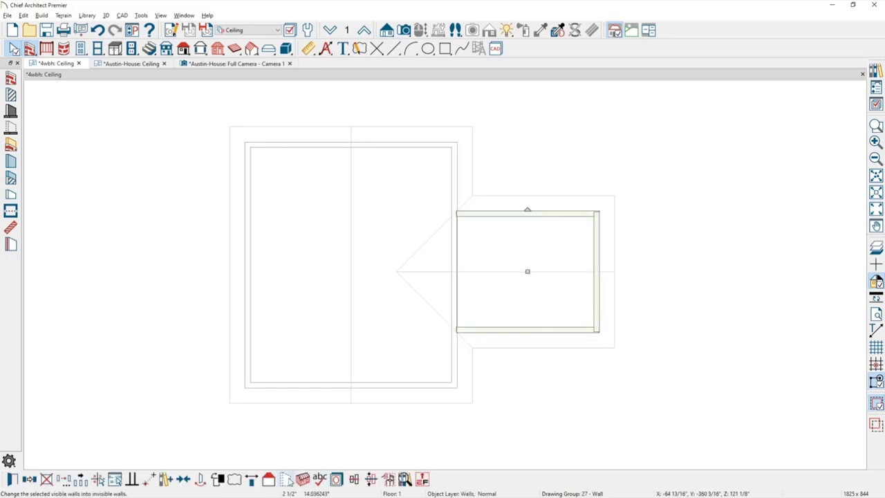
pyautogui.click(286, 479)
# Step: Create a perspective full overview of the 4wbh model and examine the addition's gable, roof and floor slab from its open side
pyautogui.click(405, 31)
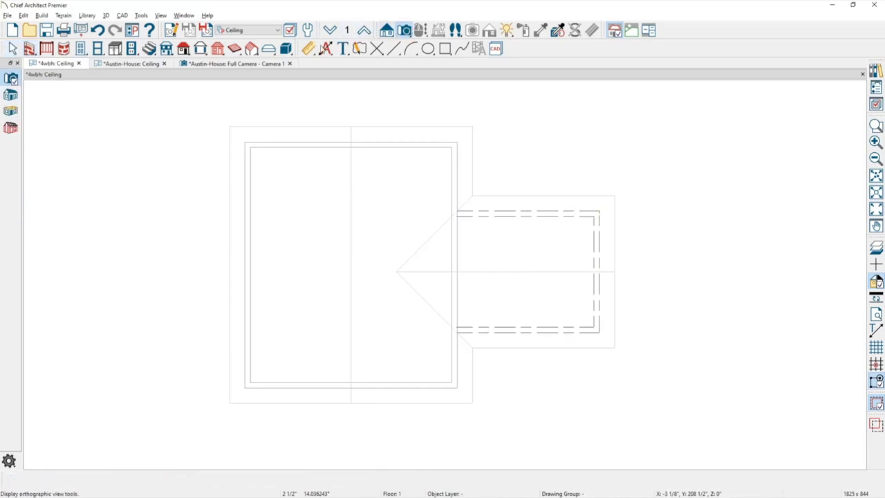
pyautogui.click(11, 94)
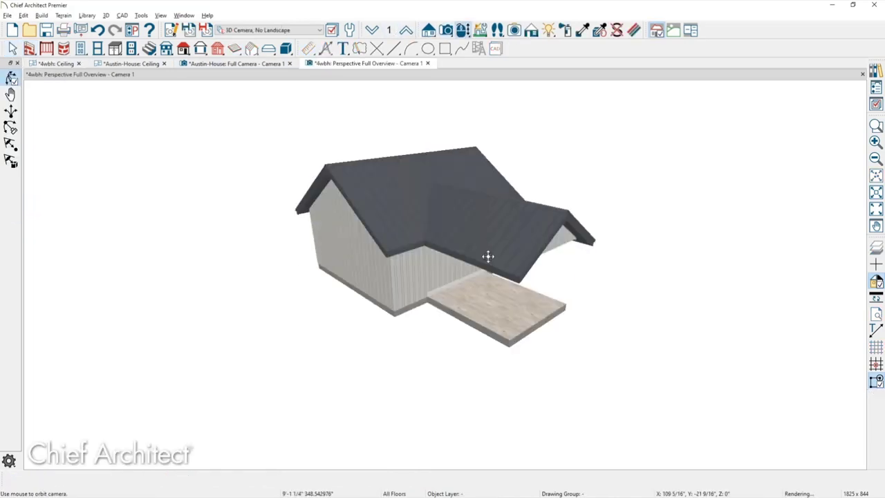
pyautogui.moveTo(488, 257); pyautogui.dragTo(363, 229)
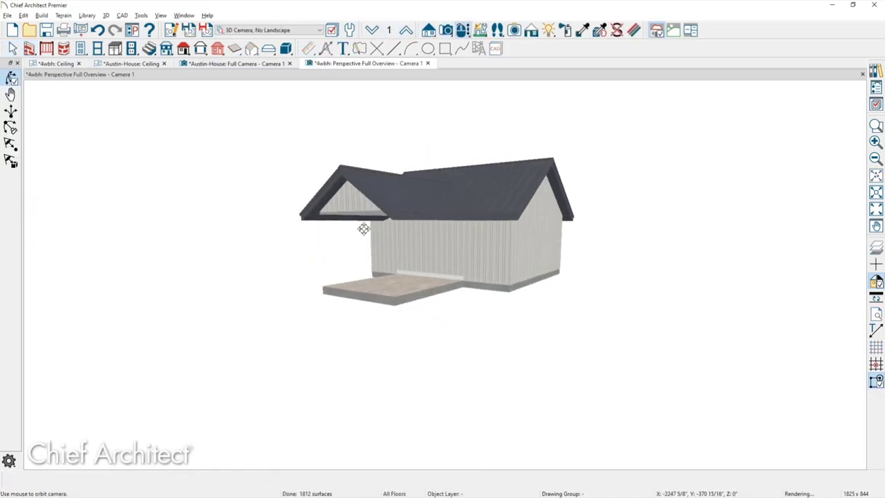
pyautogui.scroll(3, 346, 211)
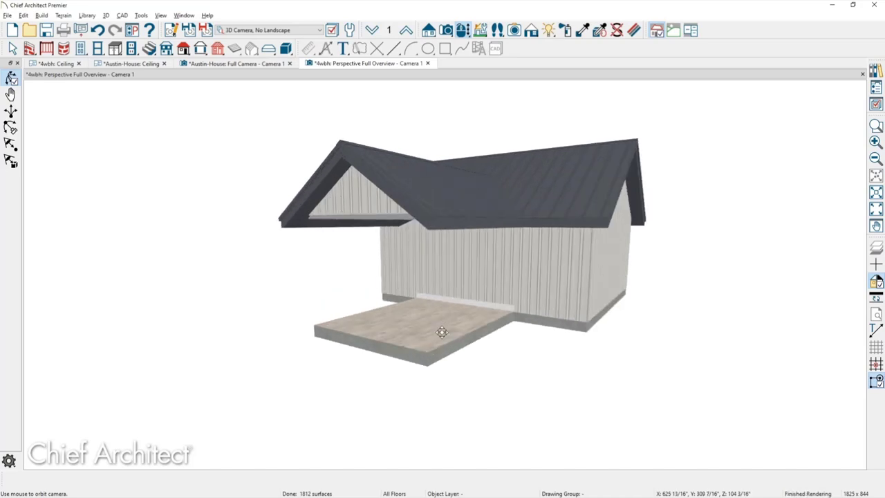
pyautogui.press('space')
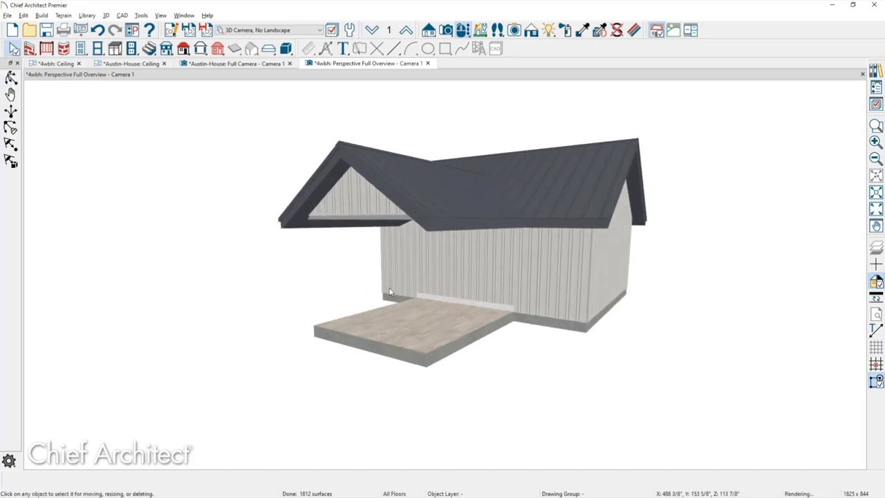
pyautogui.click(356, 212)
pyautogui.press('Escape')
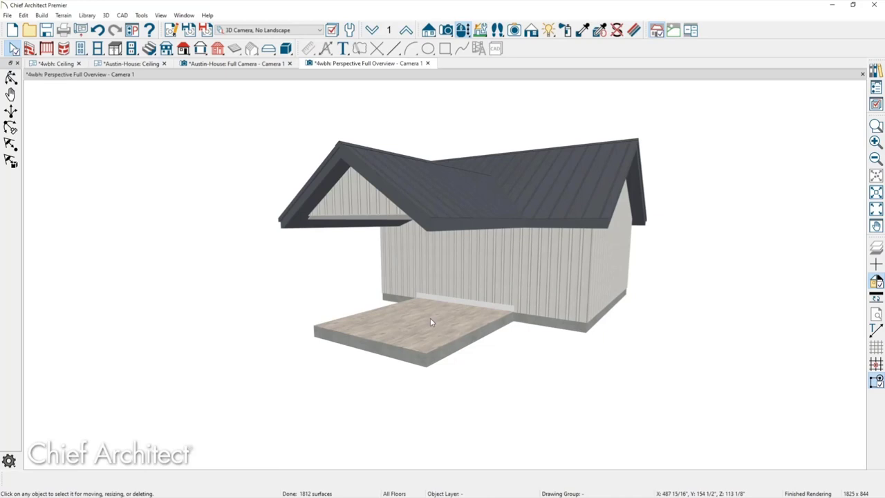
# Step: Set the room type of the open addition to Porch
pyautogui.click(430, 319)
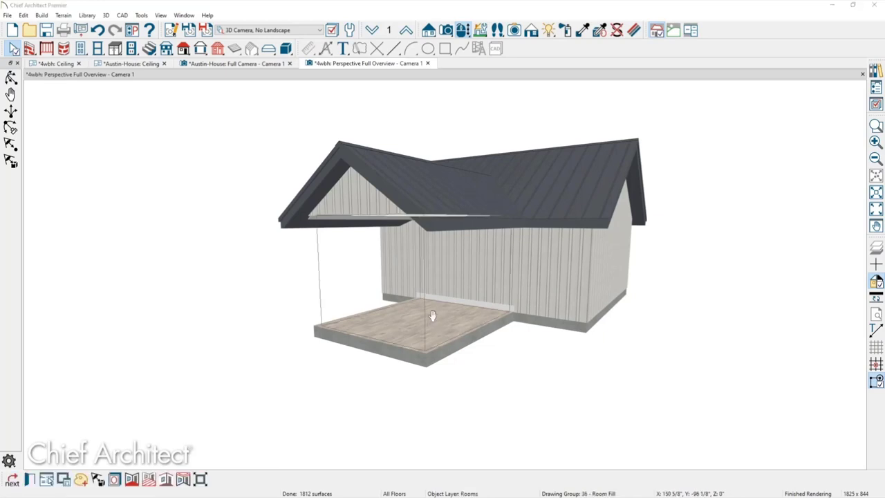
pyautogui.doubleClick(433, 317)
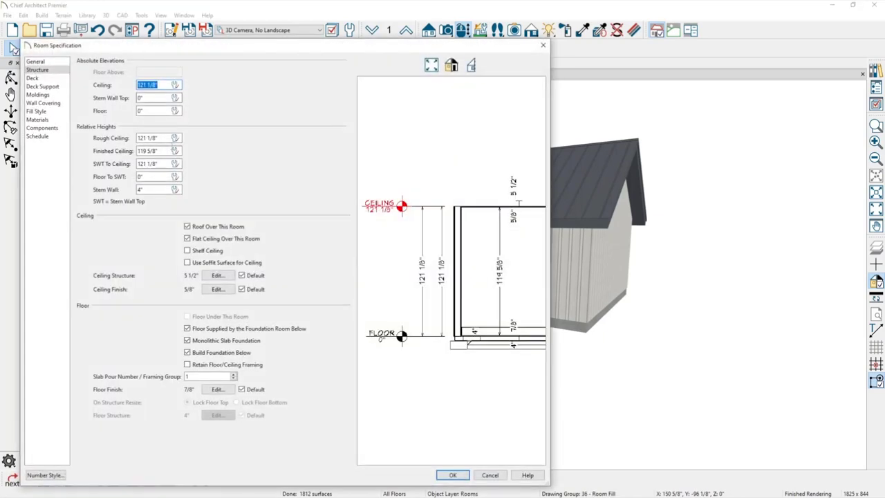
pyautogui.click(35, 61)
pyautogui.click(144, 72)
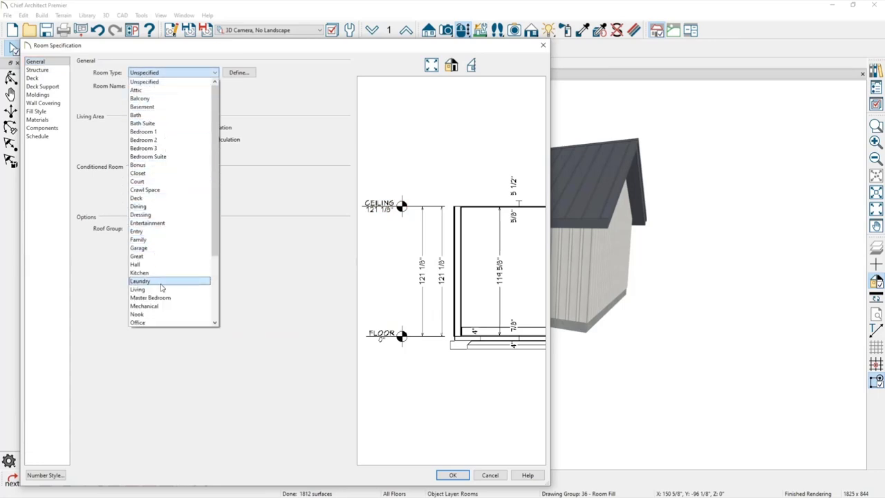
pyautogui.scroll(-1, 162, 288)
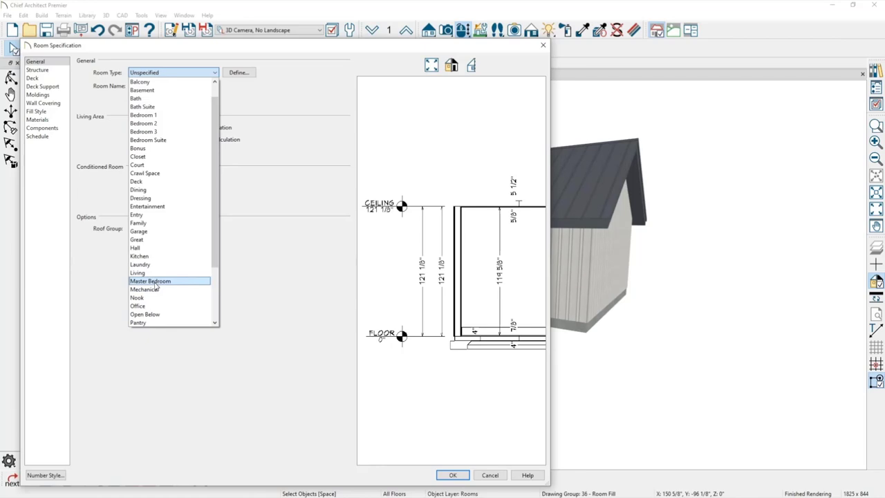
pyautogui.scroll(-1, 157, 286)
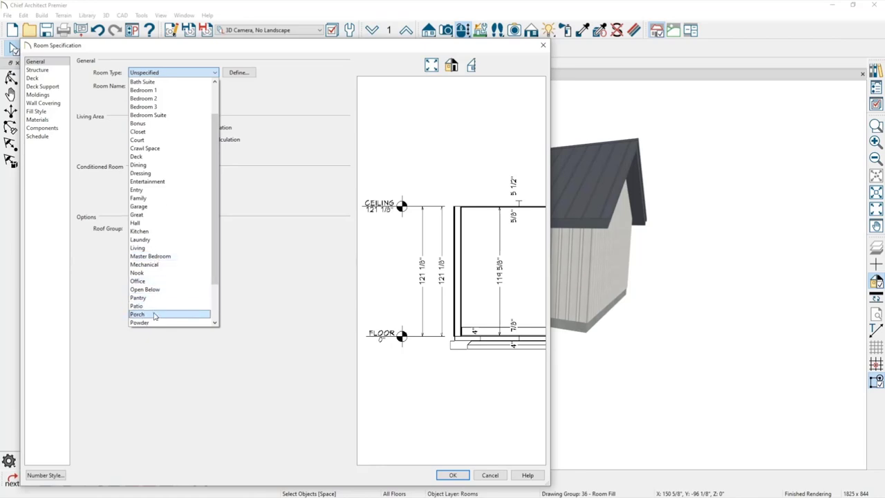
pyautogui.click(361, 393)
pyautogui.press('p')
pyautogui.click(453, 475)
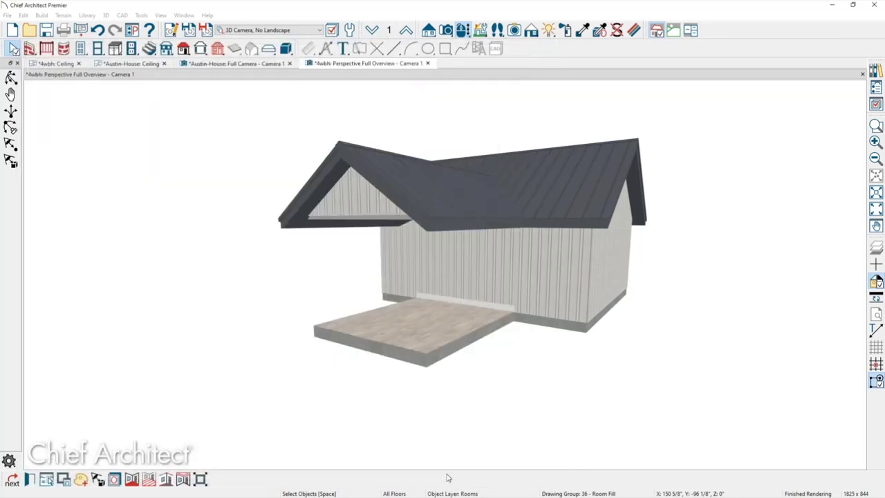
pyautogui.moveTo(397, 376); pyautogui.dragTo(388, 362, button='middle')
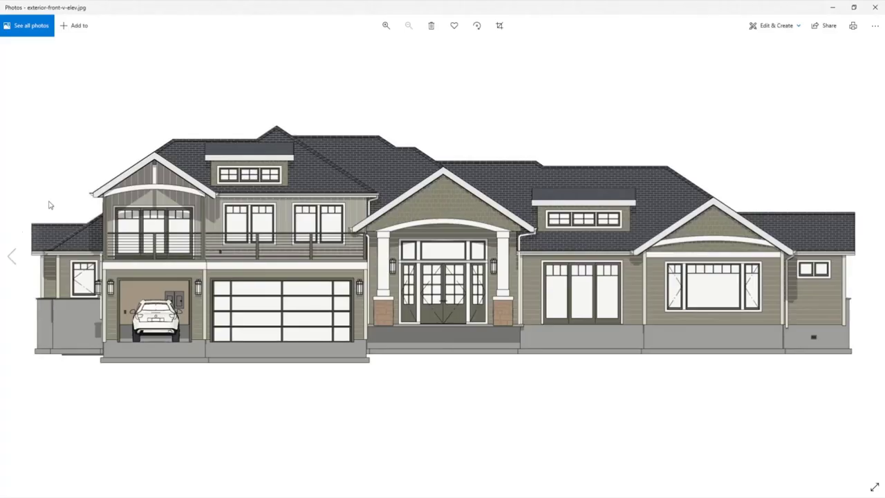
# Step: Examine the gable with the arched beam over the upper balcony in the reference image exterior-front-v-elev.jpg
pyautogui.scroll(3, 54, 199)
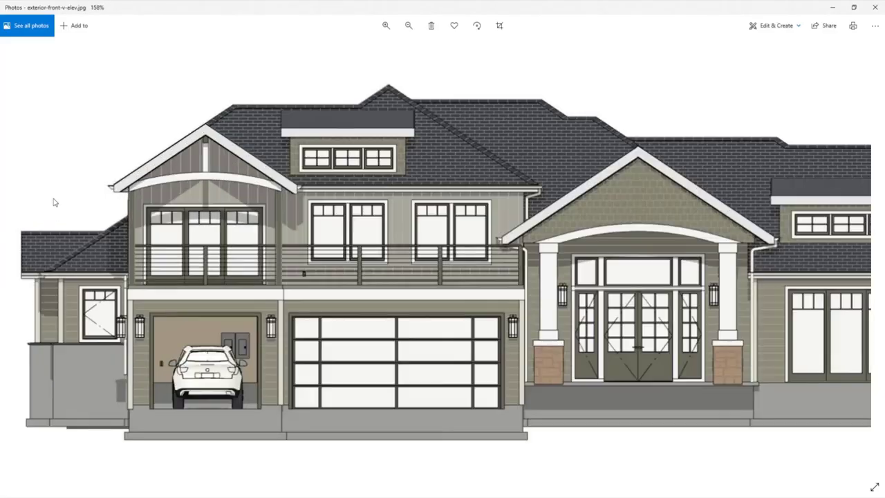
pyautogui.scroll(3, 55, 201)
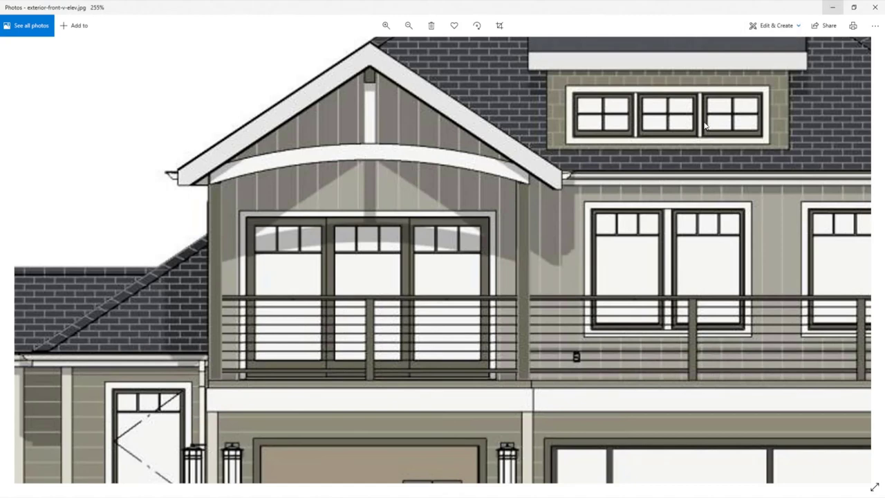
pyautogui.click(833, 7)
# Step: Check in the overview which invisible walls run along the two side edges of the porch slab
pyautogui.moveTo(419, 206); pyautogui.dragTo(425, 316, button='middle')
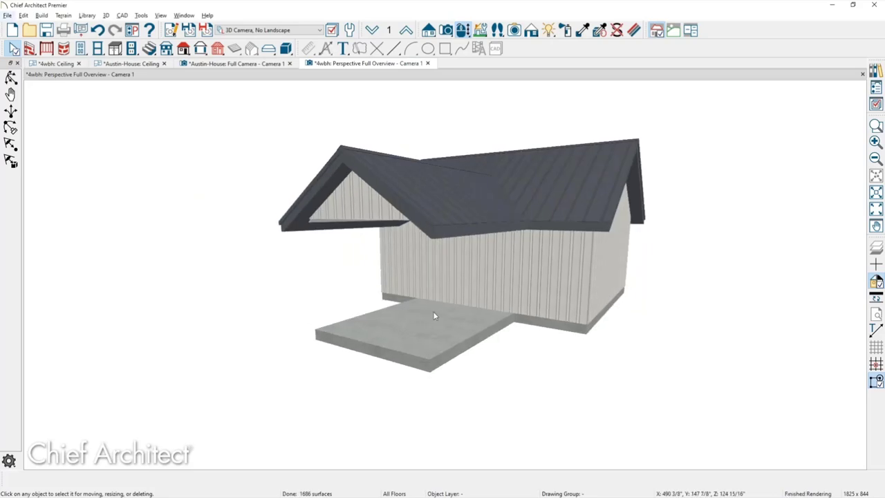
pyautogui.click(433, 327)
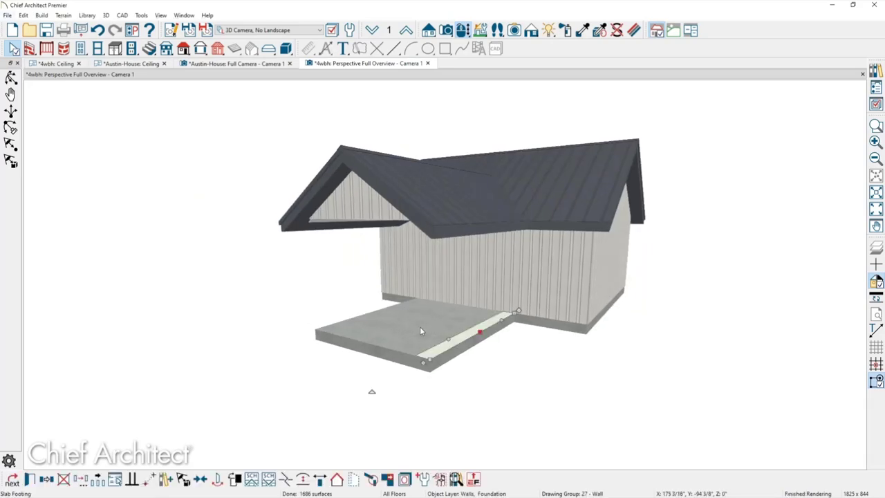
pyautogui.click(414, 313)
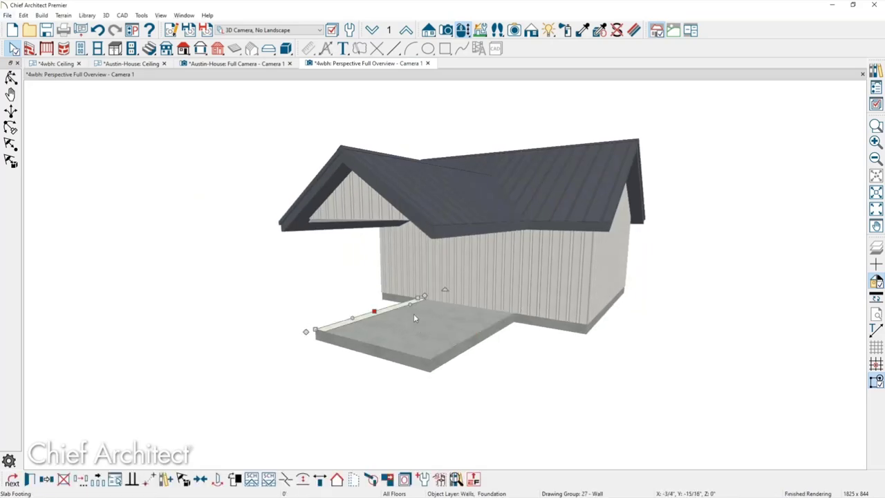
# Step: Close the Austin-House camera view and ceiling plan without saving the plan's changes
pyautogui.click(205, 67)
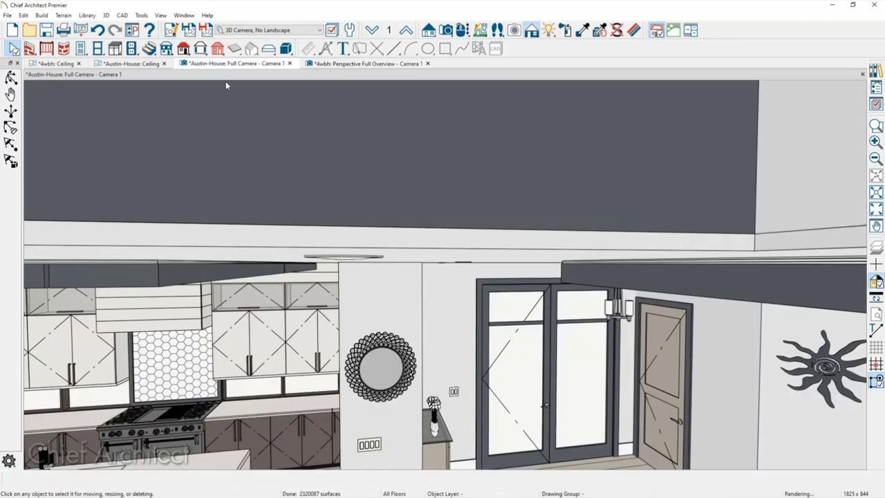
pyautogui.middleClick(192, 67)
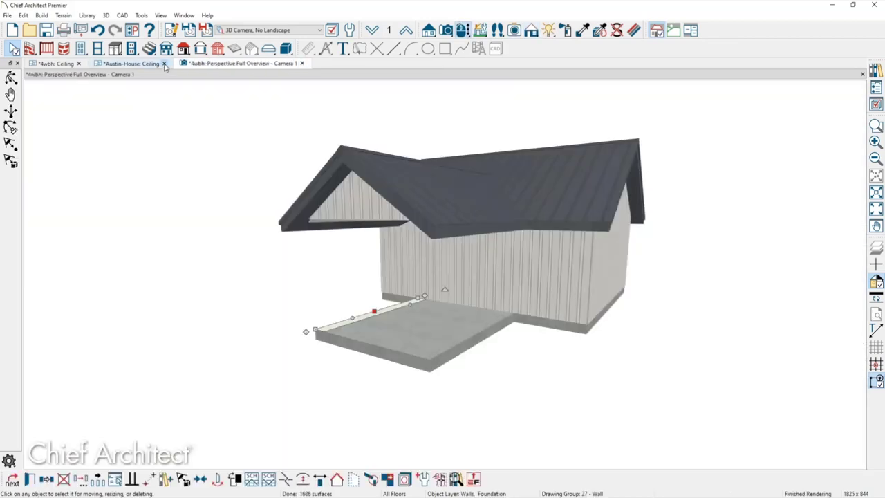
pyautogui.click(164, 63)
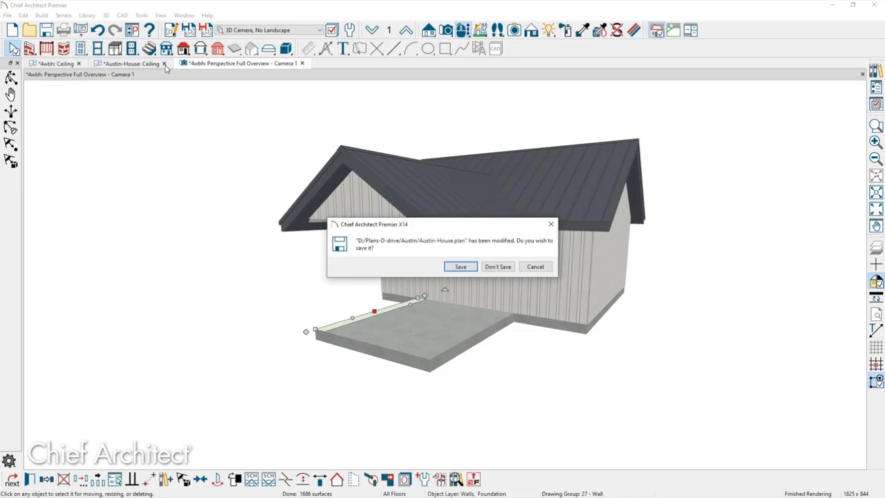
pyautogui.click(498, 267)
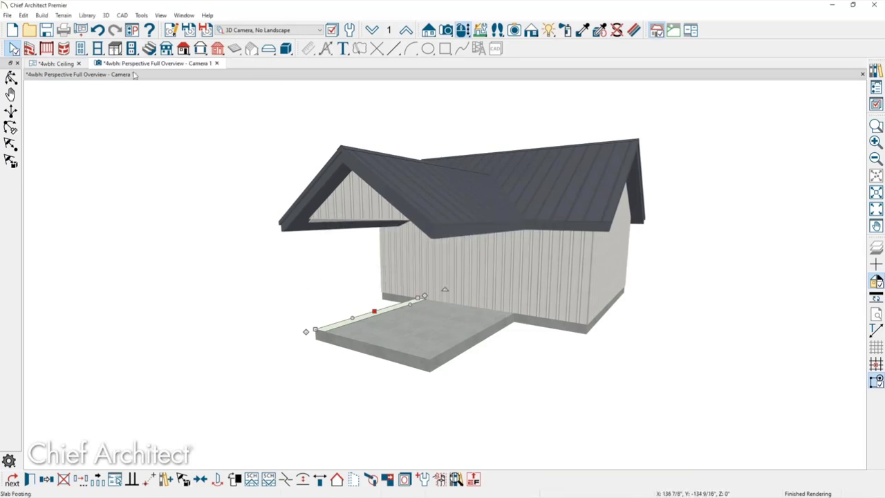
# Step: Check the pitch of the lower porch roof plane in the 4wbh ceiling plan, leaving its specification unchanged
pyautogui.click(53, 63)
pyautogui.scroll(3, 569, 306)
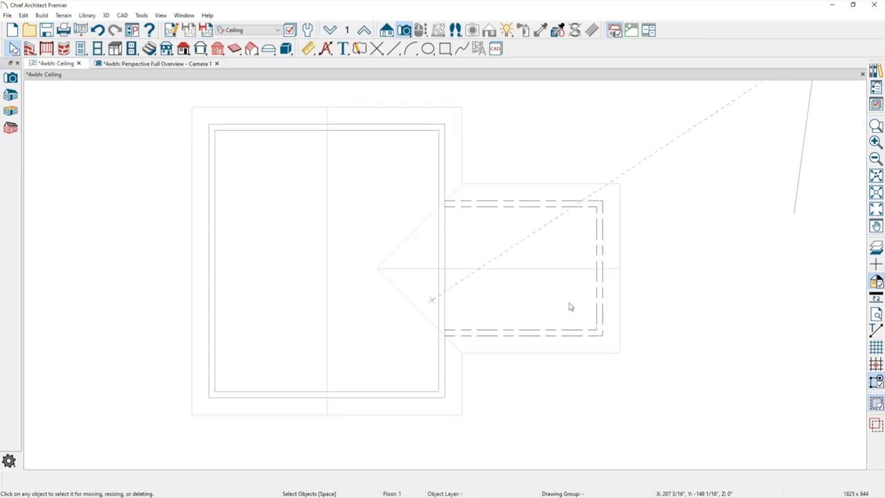
pyautogui.click(569, 306)
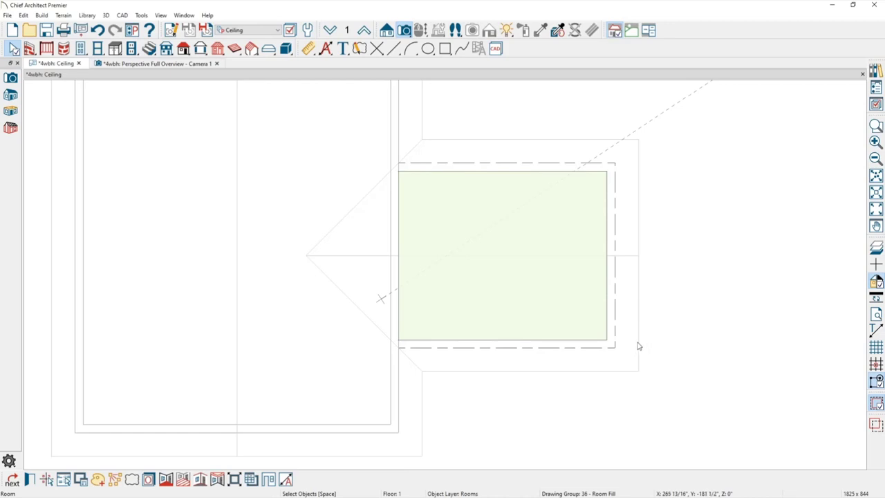
pyautogui.doubleClick(637, 343)
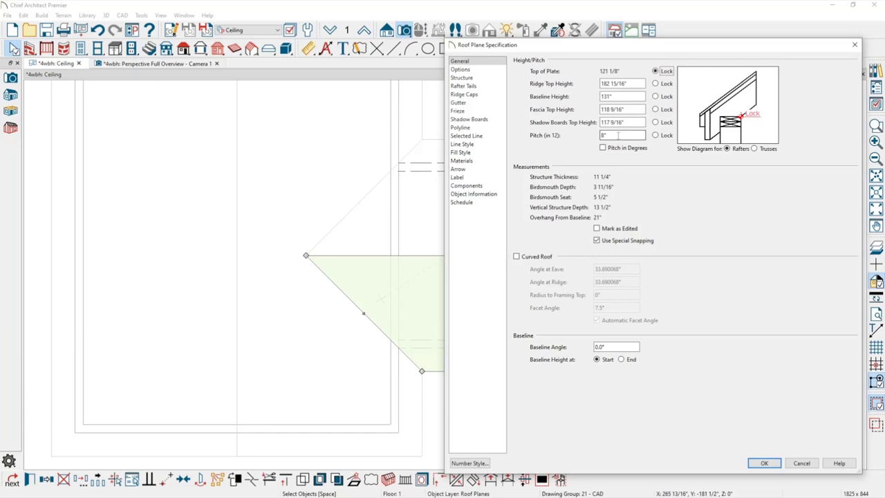
pyautogui.click(602, 148)
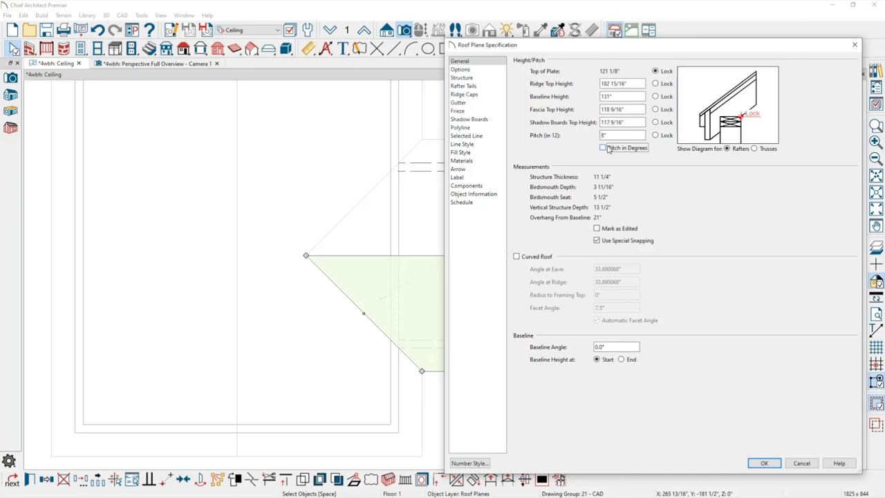
pyautogui.press('Return')
pyautogui.click(581, 215)
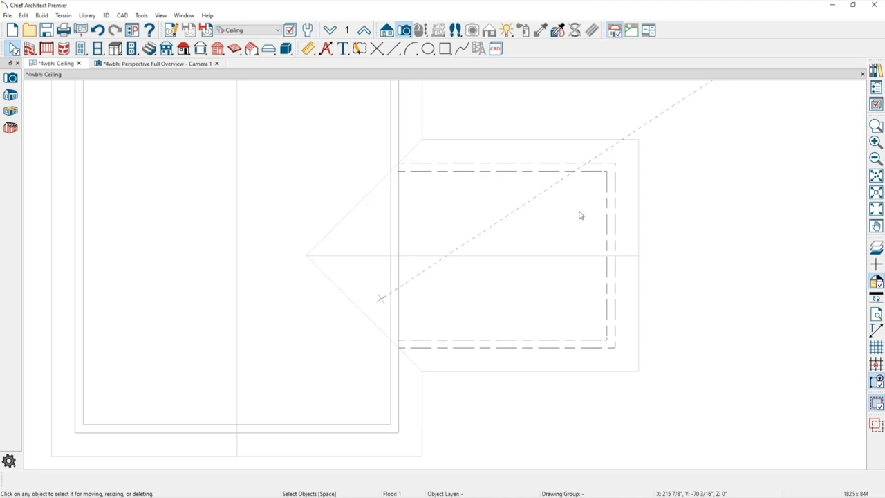
# Step: Turn off the flat ceiling over the porch room in its structure settings
pyautogui.click(591, 293)
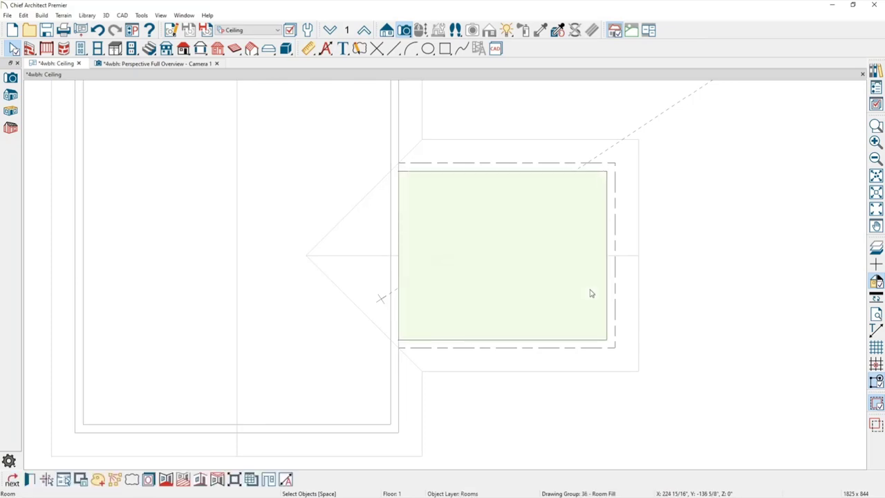
pyautogui.doubleClick(445, 283)
pyautogui.click(61, 71)
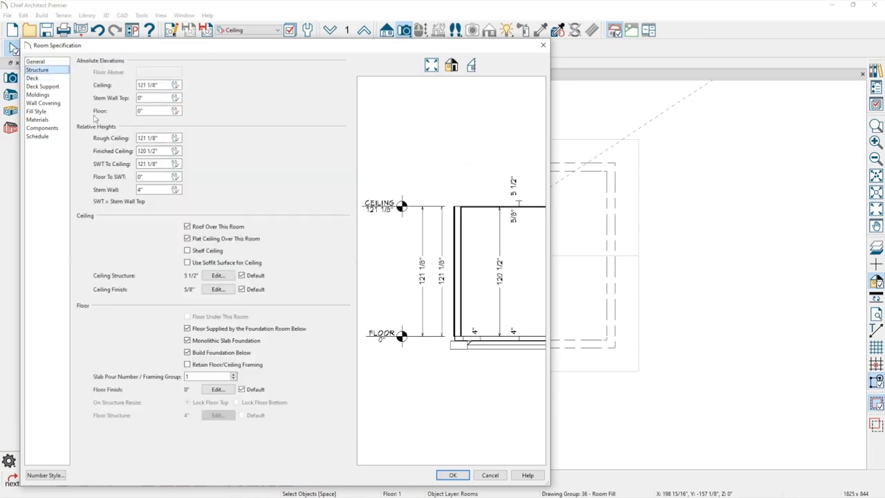
pyautogui.click(199, 242)
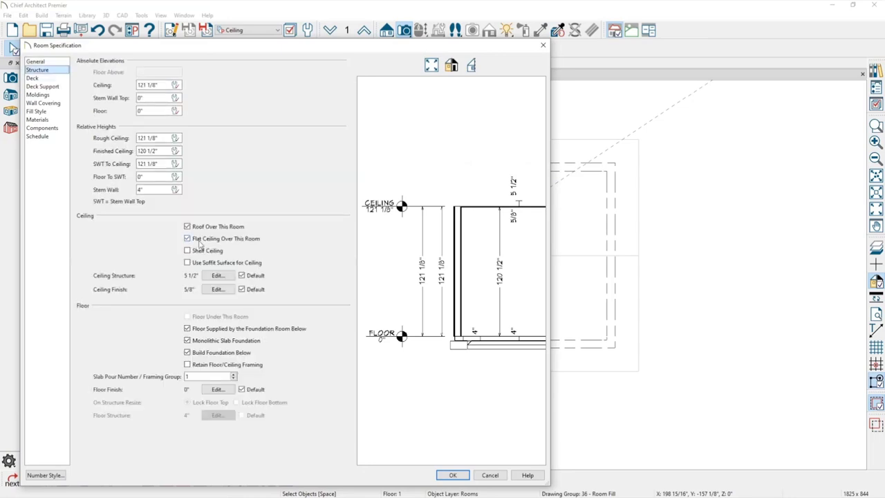
pyautogui.click(453, 475)
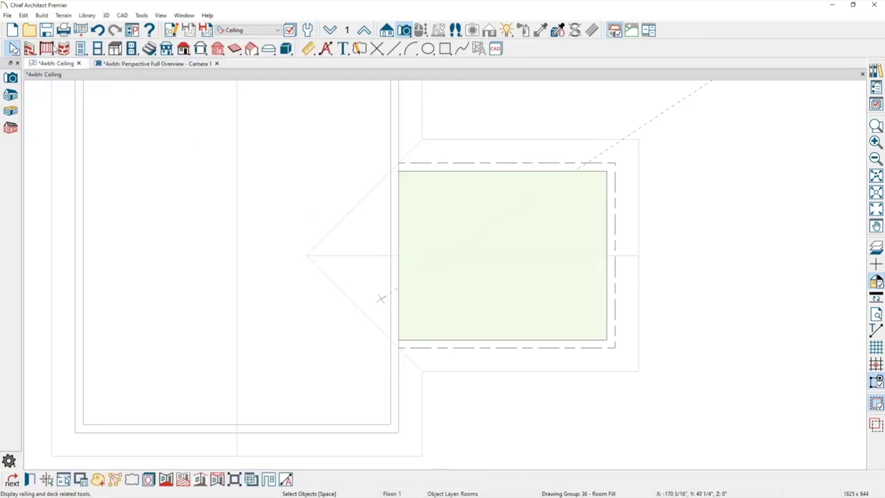
# Step: Draw a ceiling plane over the lower half of the porch, from the lower wall's inner face up to the roof ridge
pyautogui.click(183, 49)
pyautogui.click(10, 111)
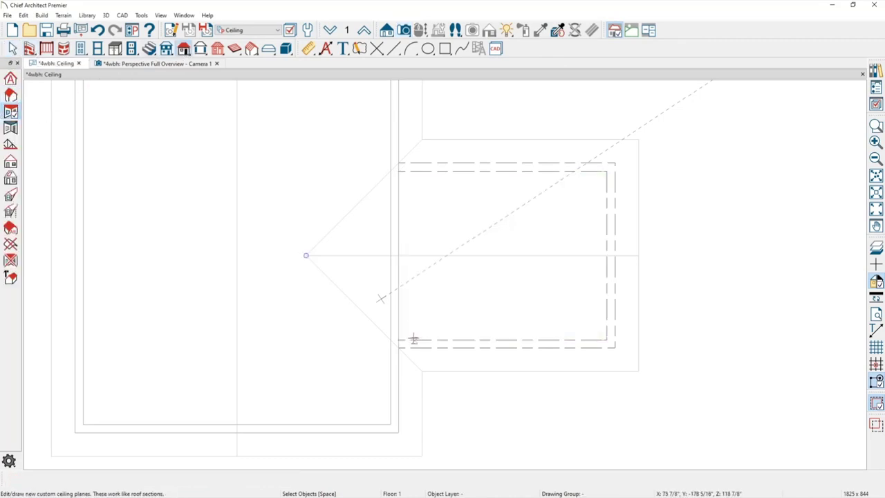
pyautogui.moveTo(397, 340); pyautogui.dragTo(607, 341)
pyautogui.click(587, 256)
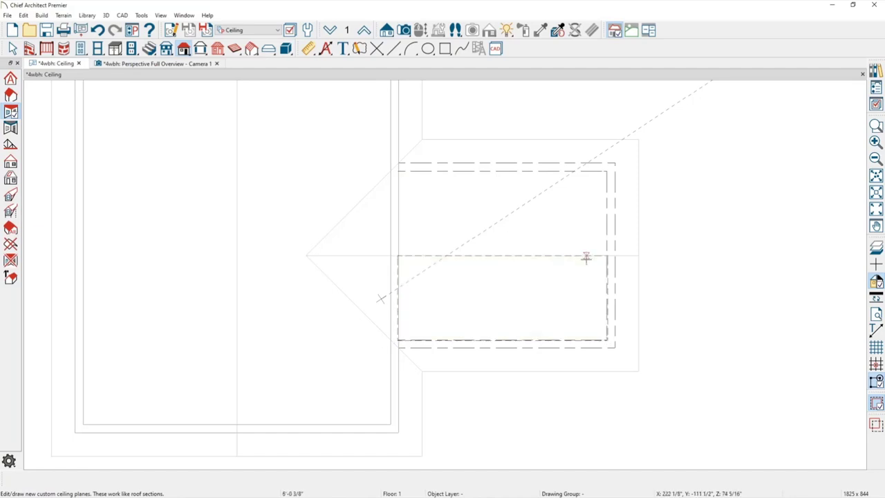
# Step: Set the lower porch ceiling plane's pitch to 20 degrees, keeping the height inside the wall locked
pyautogui.press('space')
pyautogui.click(573, 256)
pyautogui.doubleClick(573, 257)
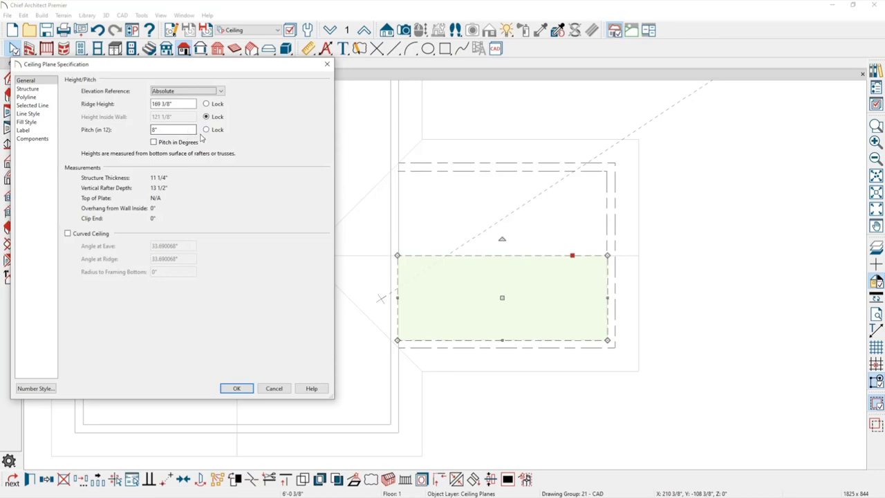
pyautogui.click(154, 142)
pyautogui.moveTo(181, 129); pyautogui.dragTo(122, 133)
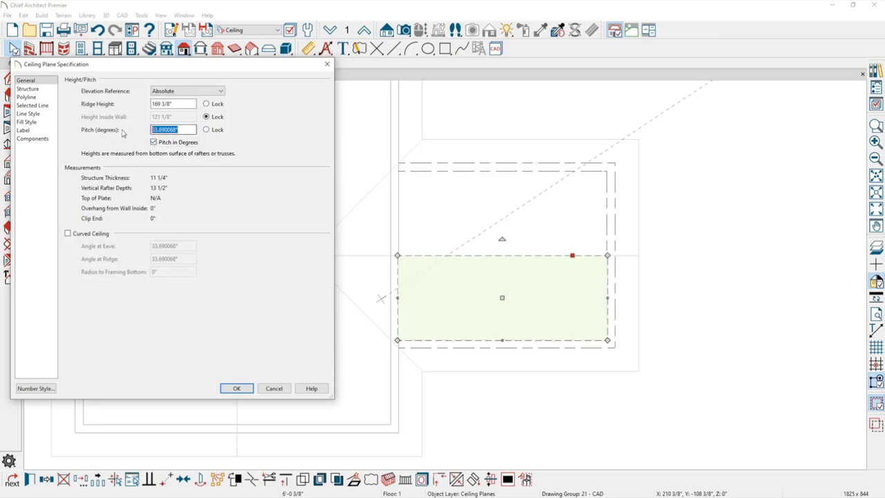
pyautogui.write('20')
pyautogui.press('Tab')
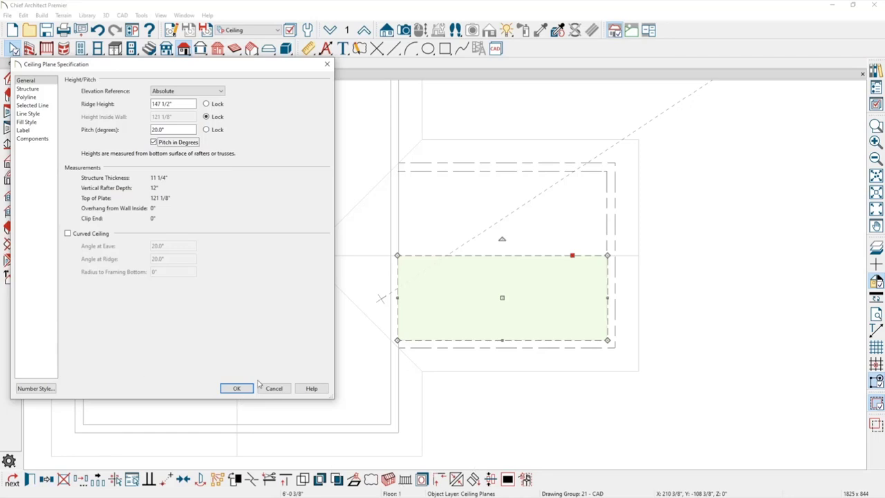
pyautogui.click(237, 388)
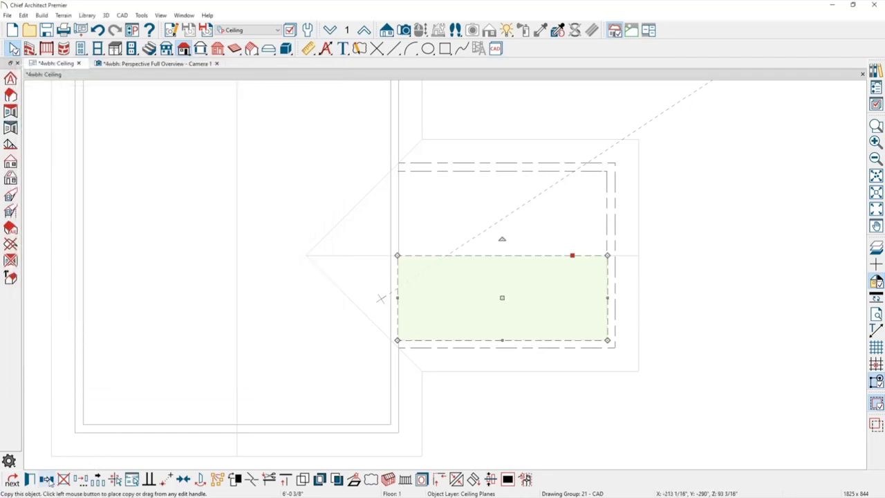
# Step: Make a reflected copy of the lower ceiling plane about its ridge line to cover the upper half of the porch
pyautogui.click(46, 479)
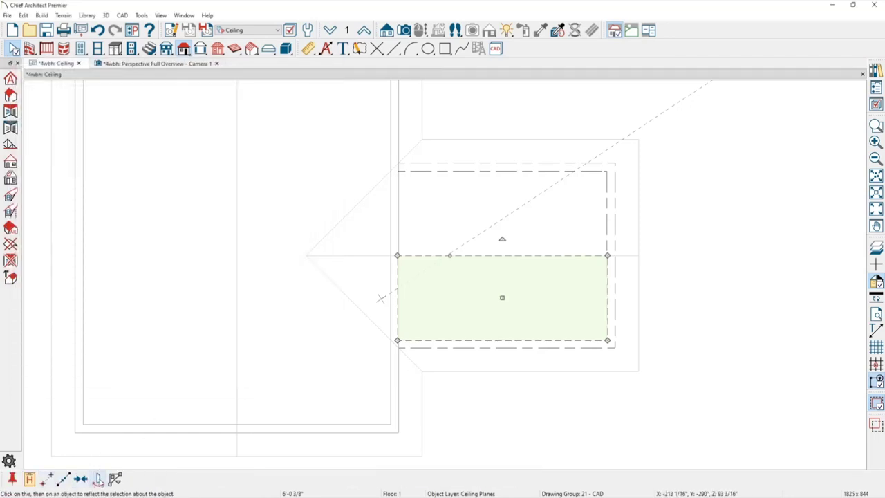
pyautogui.click(317, 357)
pyautogui.click(500, 261)
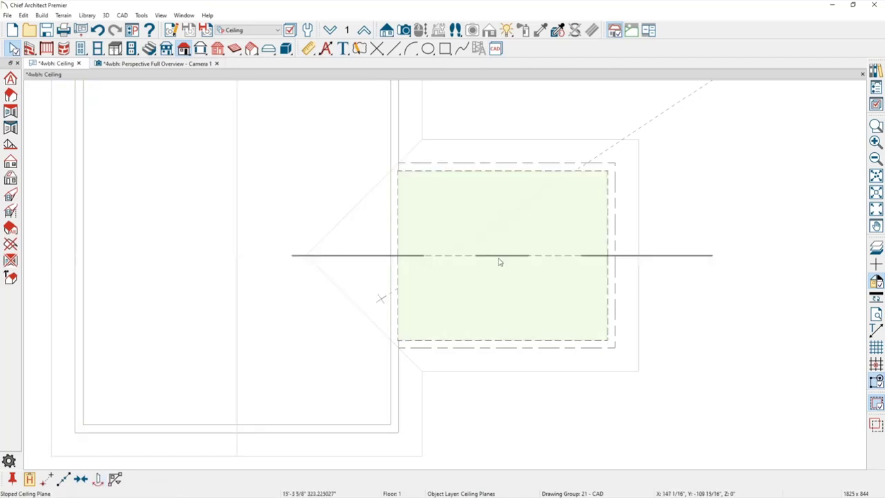
pyautogui.press('Tab')
pyautogui.press('Escape')
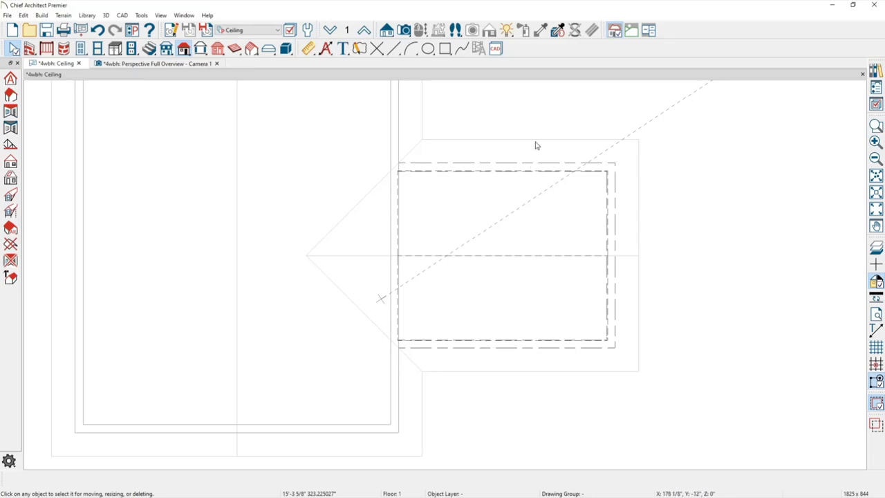
# Step: Draw a roof truss across the porch between the upper and lower eaves, perpendicular to the ridge
pyautogui.click(251, 49)
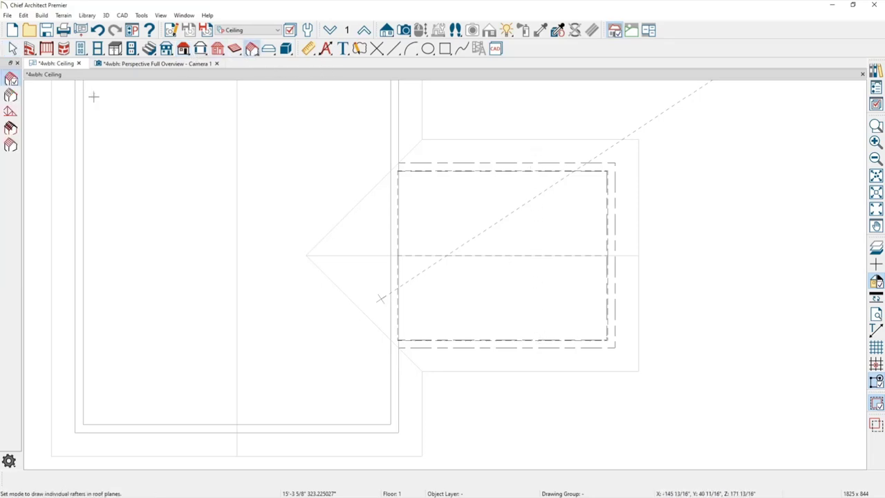
pyautogui.click(10, 112)
pyautogui.moveTo(545, 142); pyautogui.dragTo(541, 326)
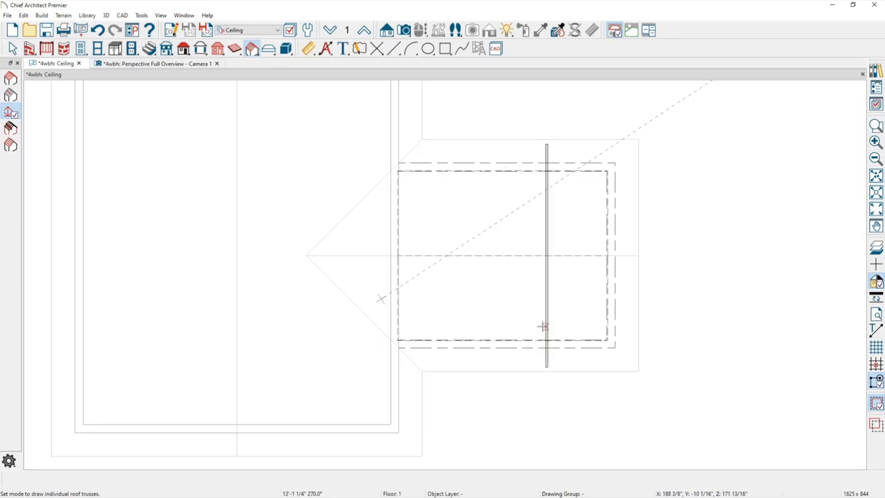
# Step: Examine the porch truss and sloped ceiling in a back-clipped cross section, and close that view
pyautogui.click(387, 30)
pyautogui.click(11, 96)
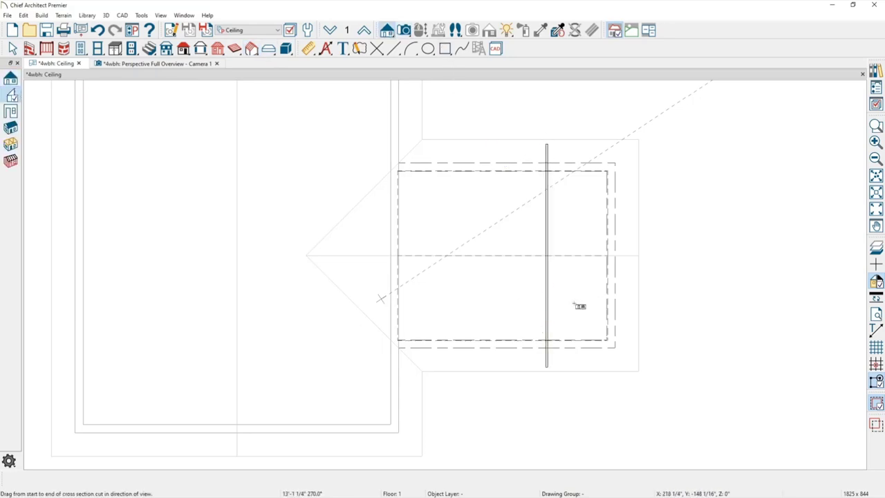
pyautogui.moveTo(577, 300); pyautogui.dragTo(508, 296)
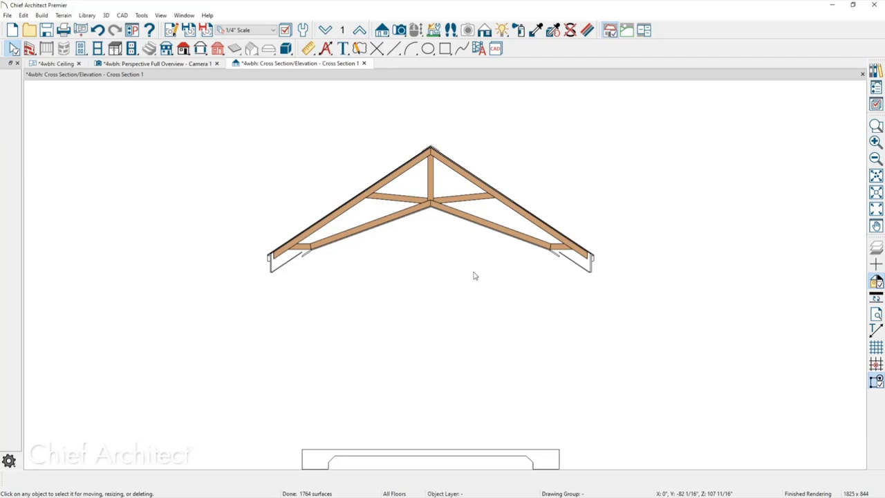
pyautogui.click(365, 64)
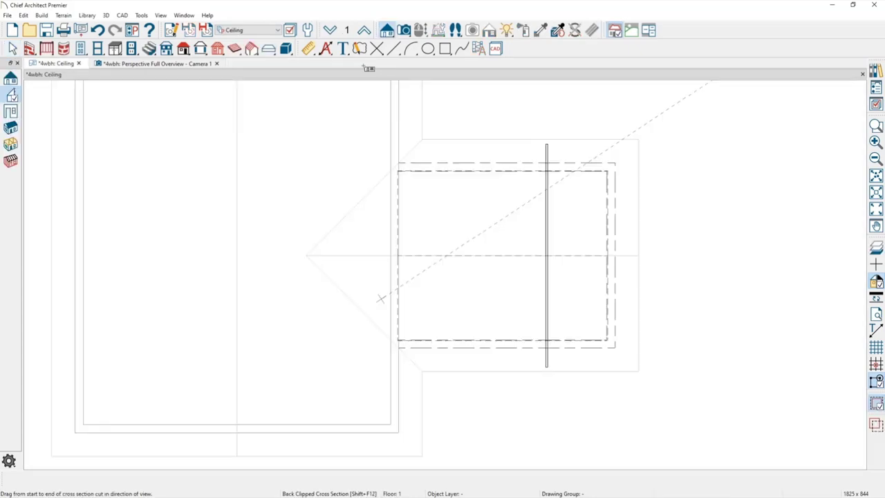
# Step: Go up to the attic level and turn on display of the "Walls, Attic" layer in the Ceiling layer set
pyautogui.press('space')
pyautogui.moveTo(573, 269); pyautogui.dragTo(525, 277, button='middle')
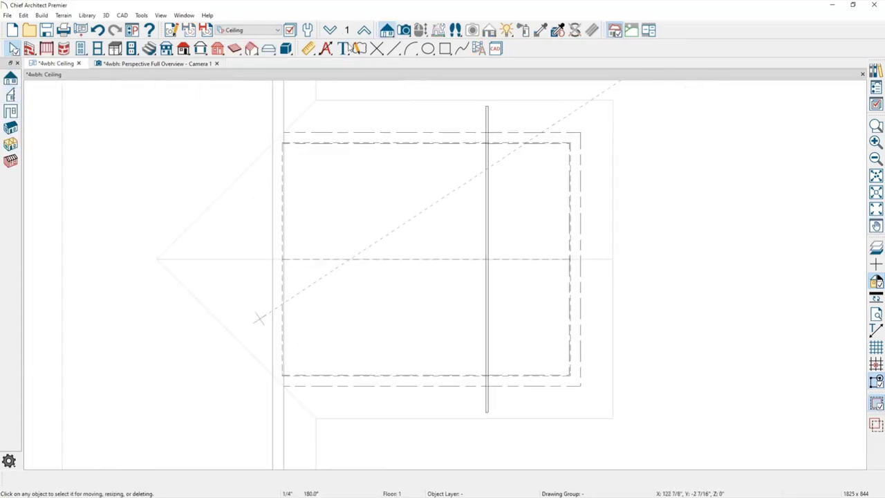
pyautogui.click(365, 31)
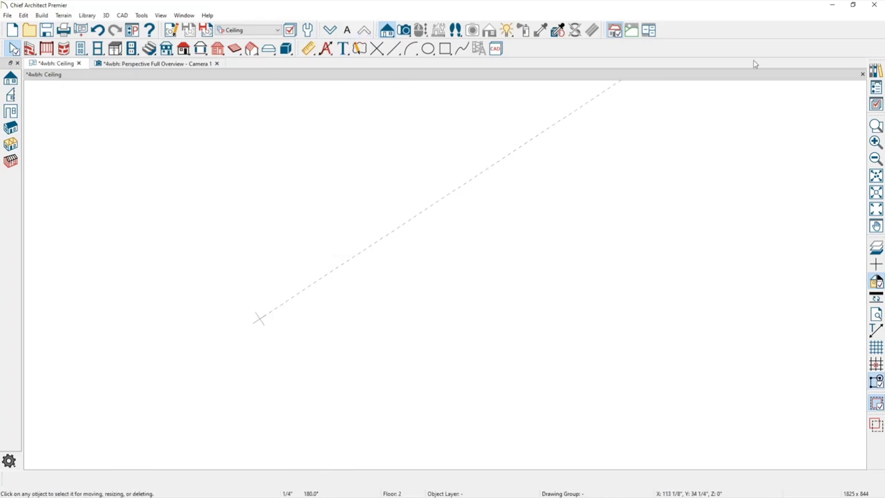
pyautogui.click(876, 103)
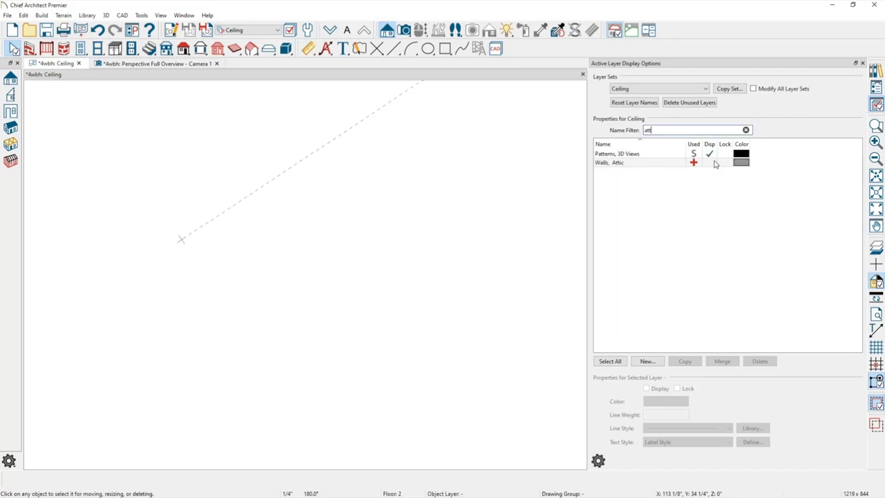
pyautogui.click(636, 162)
pyautogui.scroll(-2, 477, 246)
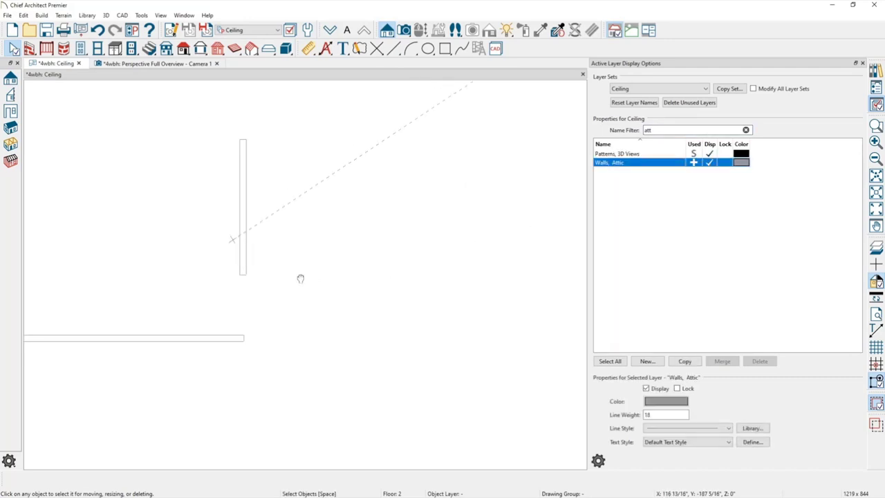
pyautogui.moveTo(301, 277); pyautogui.dragTo(470, 324, button='middle')
pyautogui.scroll(-1, 356, 239)
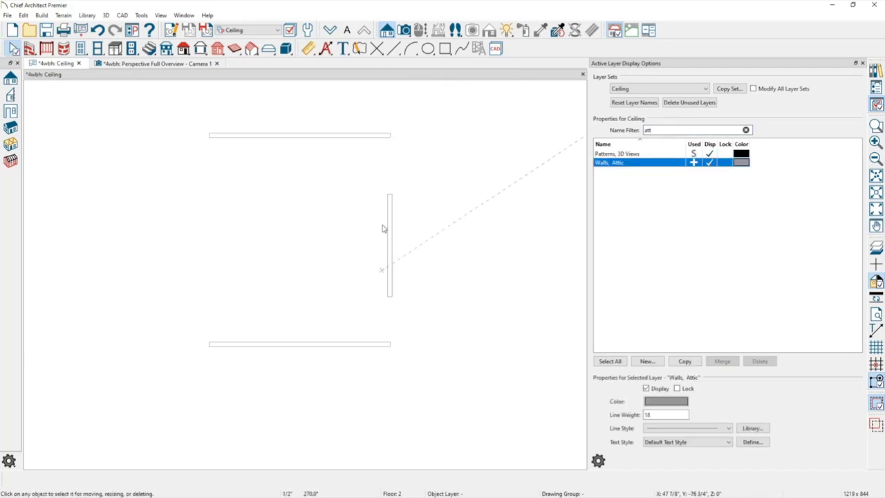
pyautogui.scroll(-1, 340, 227)
pyautogui.moveTo(433, 249); pyautogui.dragTo(378, 259, button='middle')
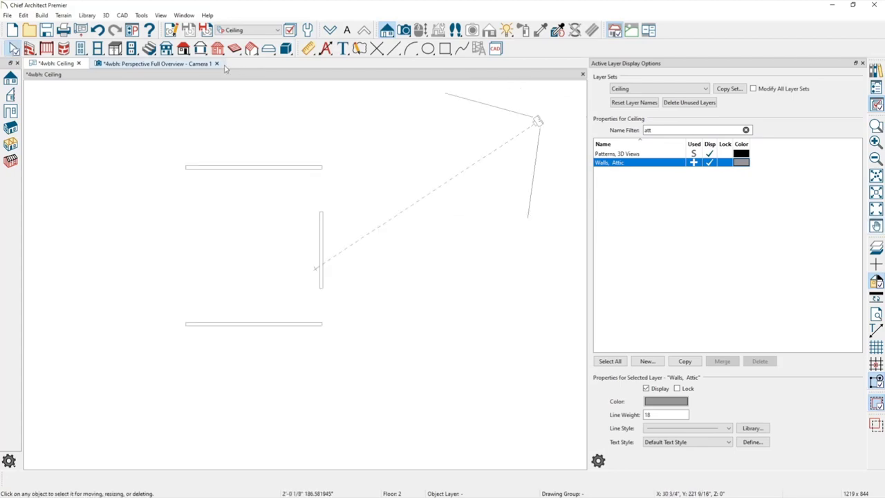
# Step: Return to Floor 1 of the ceiling plan and move the roof truss about 4'-3 3/4" outward to the porch's front end
pyautogui.click(195, 66)
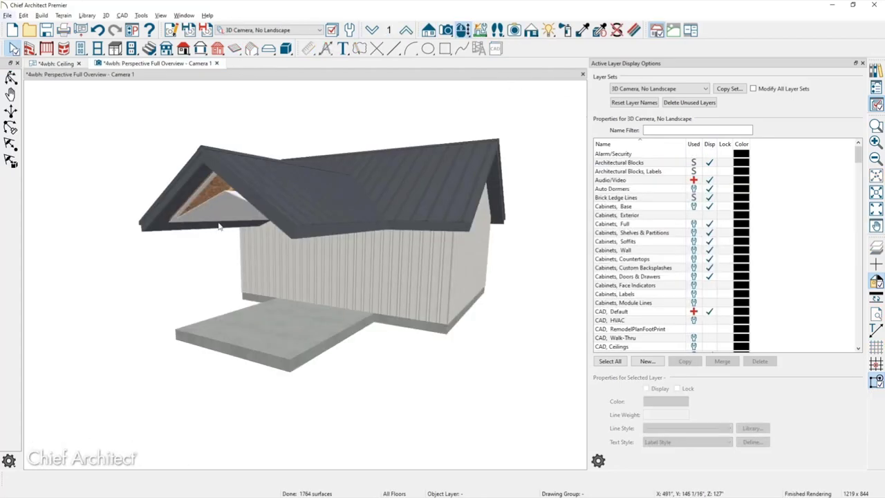
pyautogui.click(46, 63)
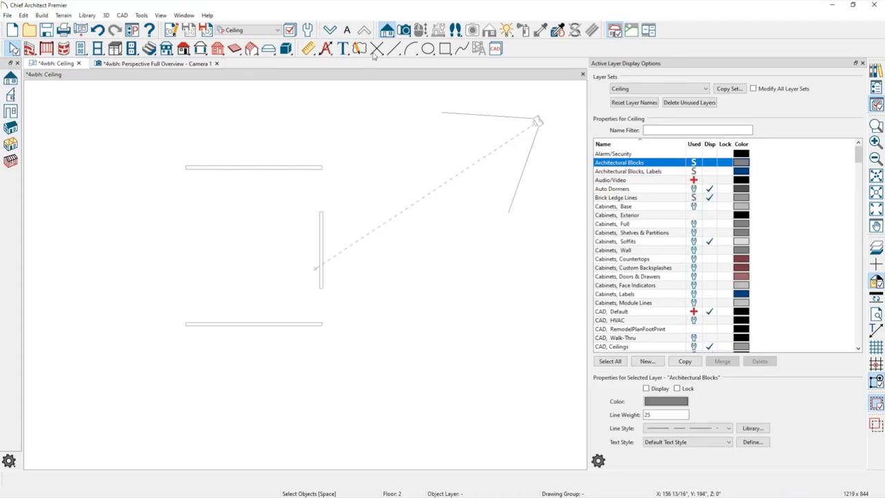
pyautogui.click(330, 31)
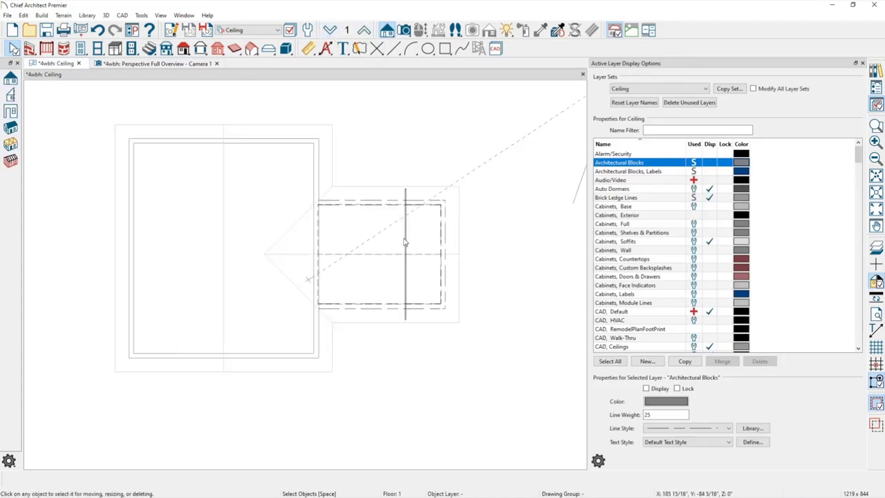
pyautogui.click(405, 242)
pyautogui.scroll(5, 405, 242)
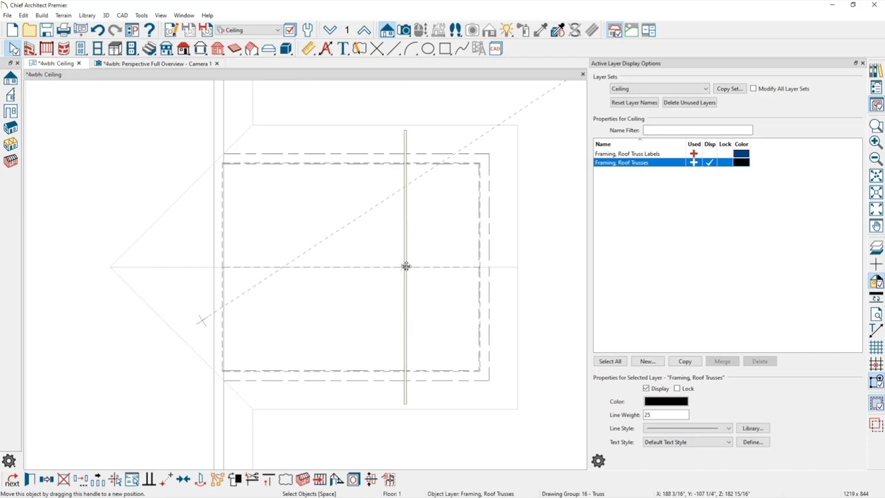
pyautogui.moveTo(406, 266); pyautogui.dragTo(484, 269)
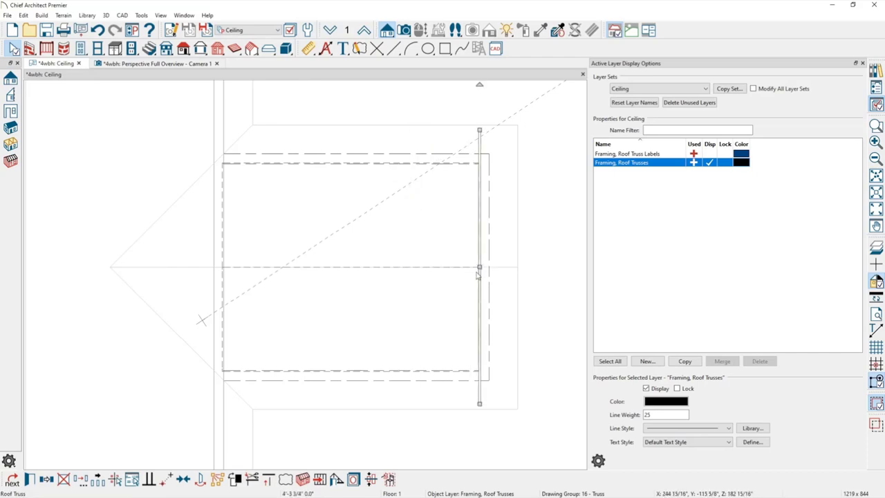
pyautogui.click(398, 164)
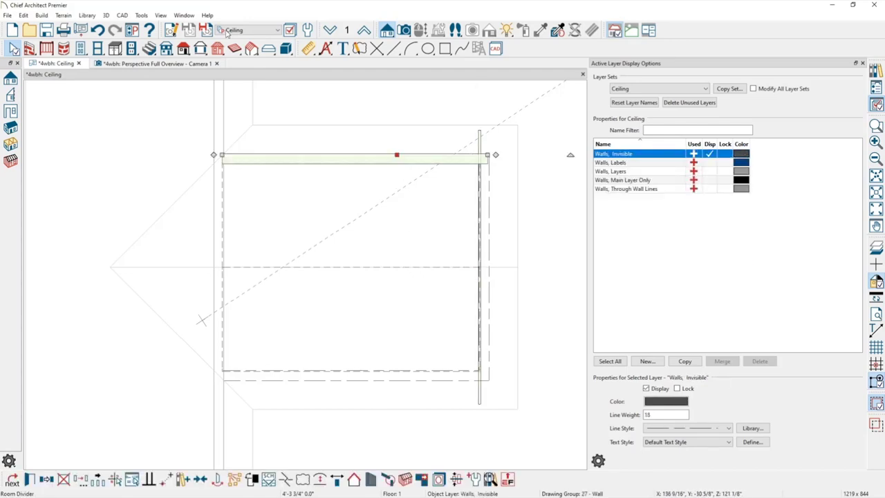
# Step: Delete both sloped ceiling planes over the porch in the perspective overview and view the open truss from the front
pyautogui.click(197, 64)
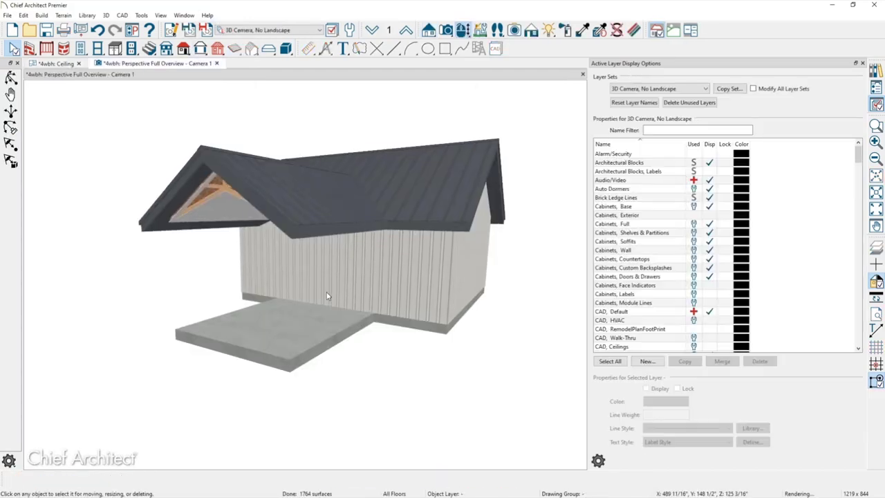
pyautogui.click(238, 207)
pyautogui.press('Escape')
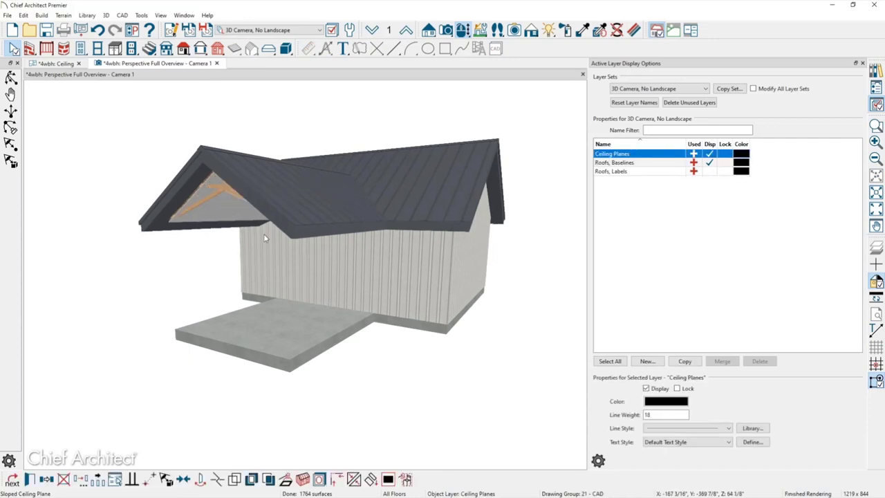
pyautogui.click(227, 207)
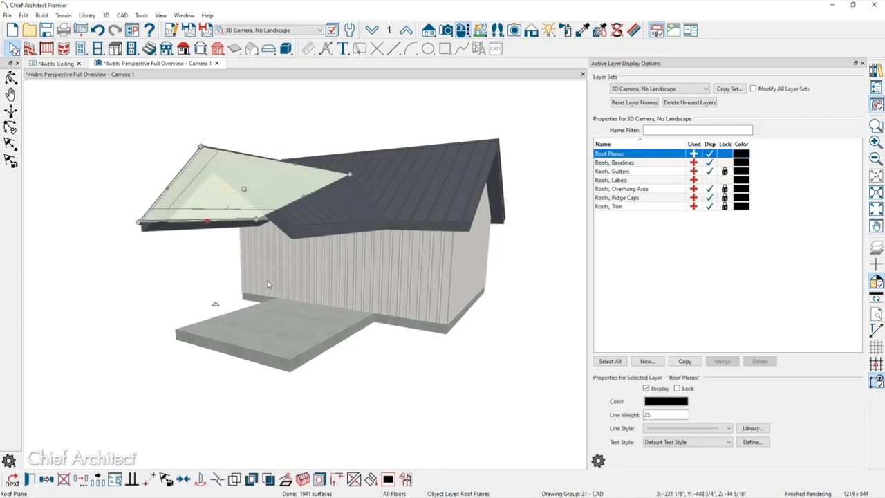
pyautogui.moveTo(259, 290); pyautogui.dragTo(387, 254, button='middle')
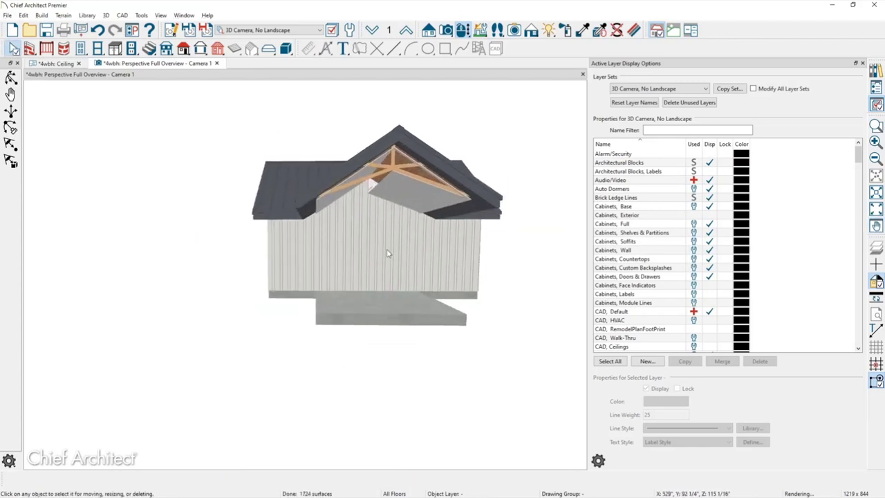
pyautogui.click(413, 200)
pyautogui.press('Escape')
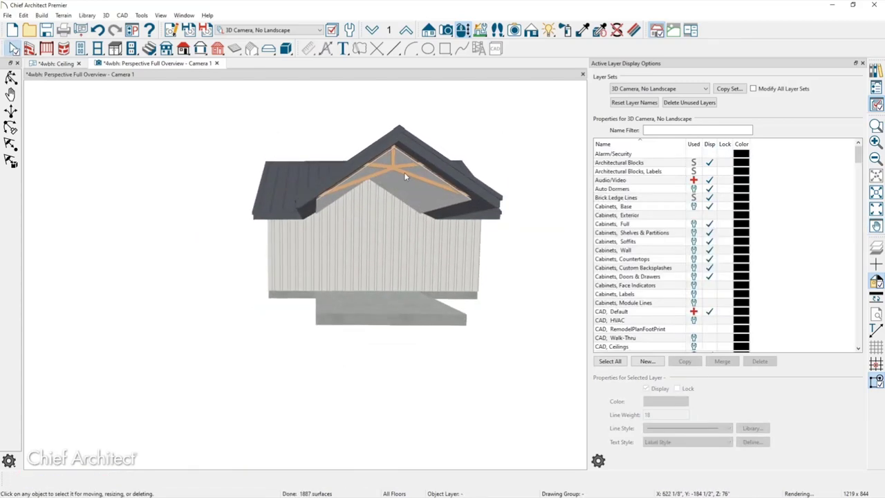
pyautogui.scroll(4, 404, 173)
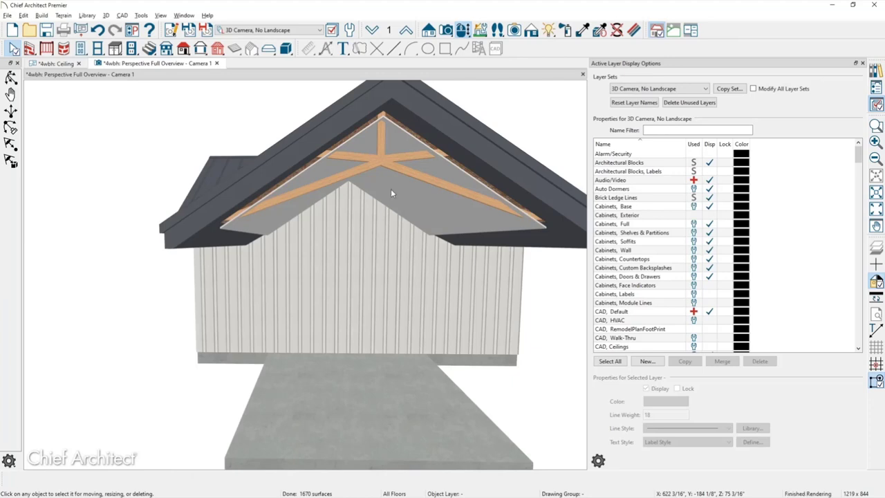
pyautogui.moveTo(371, 219); pyautogui.dragTo(334, 228, button='middle')
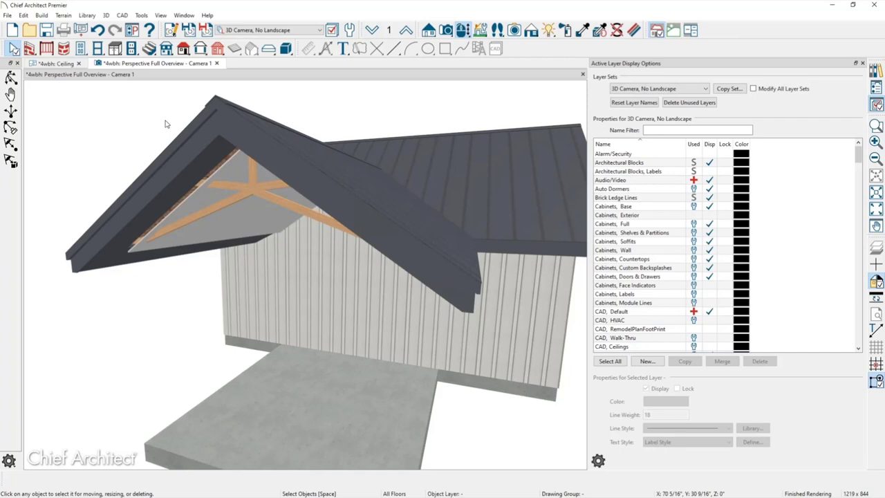
# Step: Undo the deletion of both porch ceiling planes from the ceiling plan and view the porch ceiling from below in the perspective overview
pyautogui.click(56, 63)
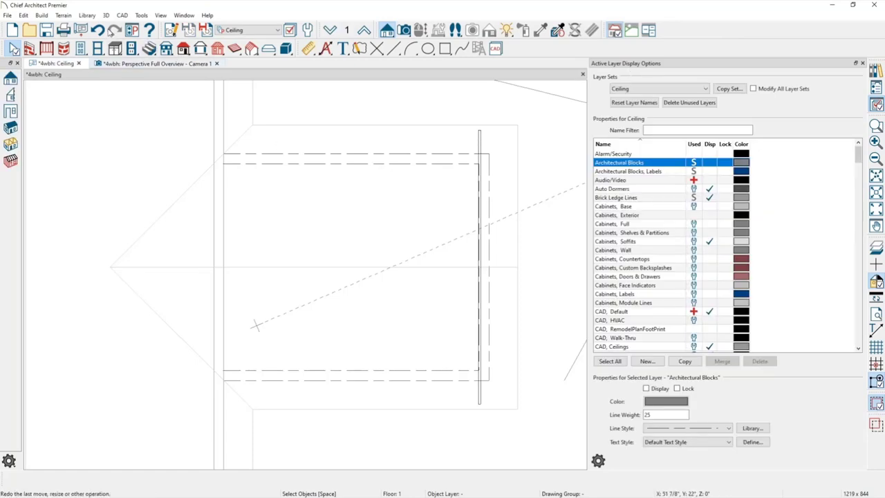
pyautogui.click(101, 32)
pyautogui.click(101, 32)
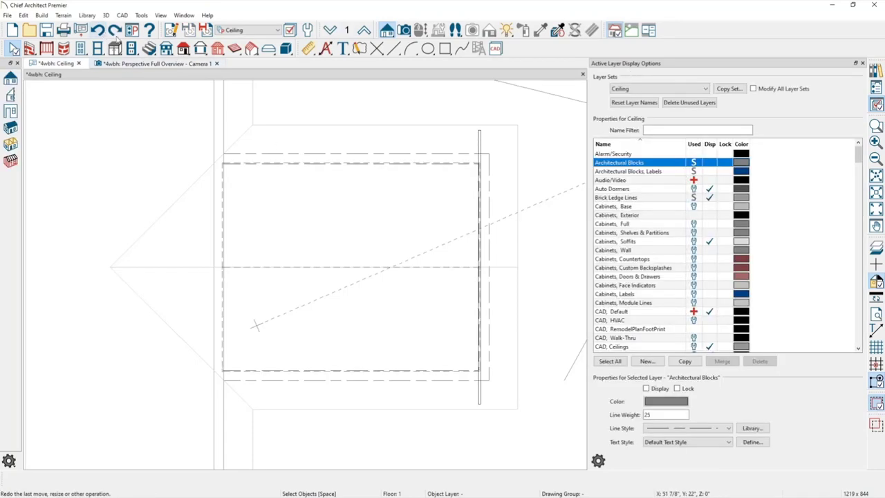
pyautogui.click(132, 63)
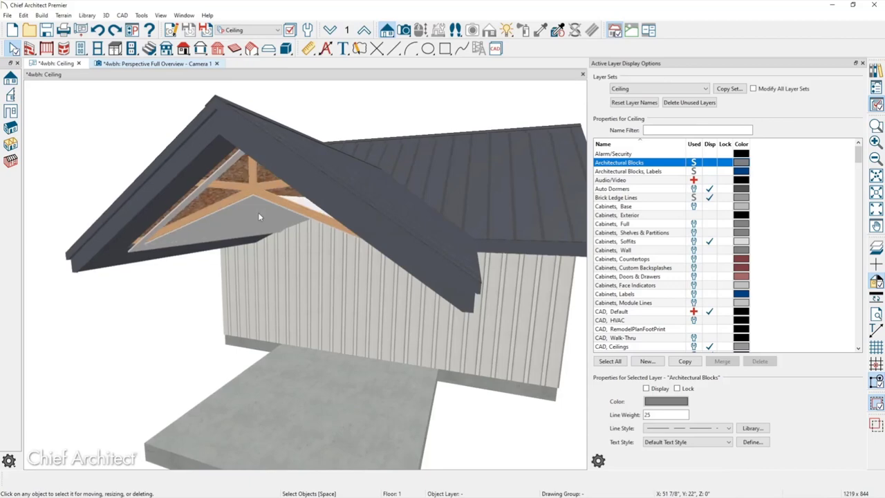
pyautogui.moveTo(259, 238); pyautogui.dragTo(235, 146)
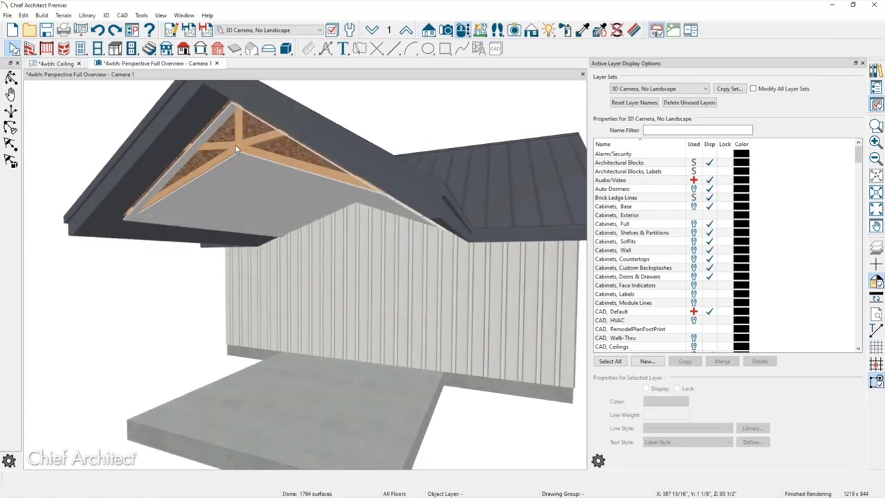
# Step: Delete the roof truss at the open front of the porch gable in the perspective overview
pyautogui.click(235, 144)
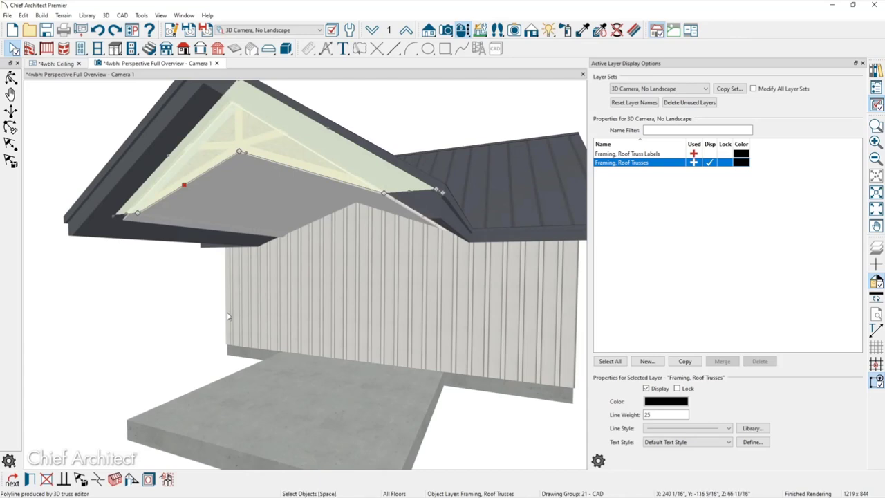
pyautogui.press('Escape')
pyautogui.click(241, 146)
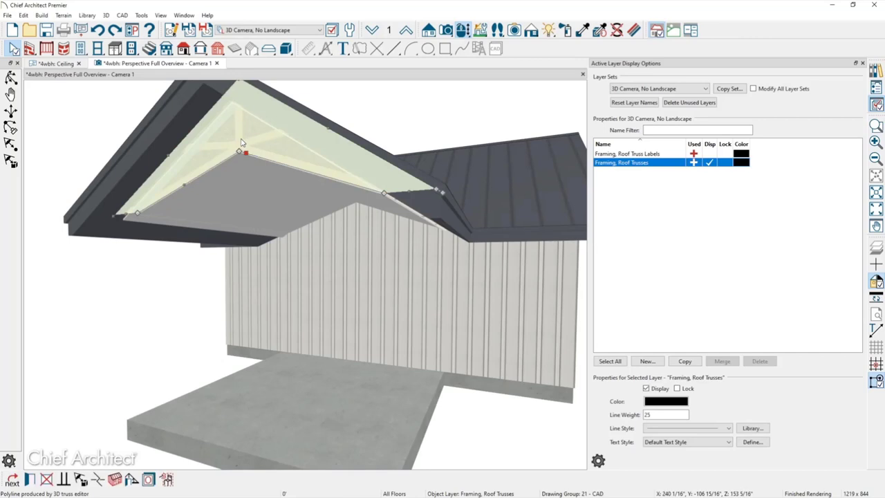
pyautogui.press('Delete')
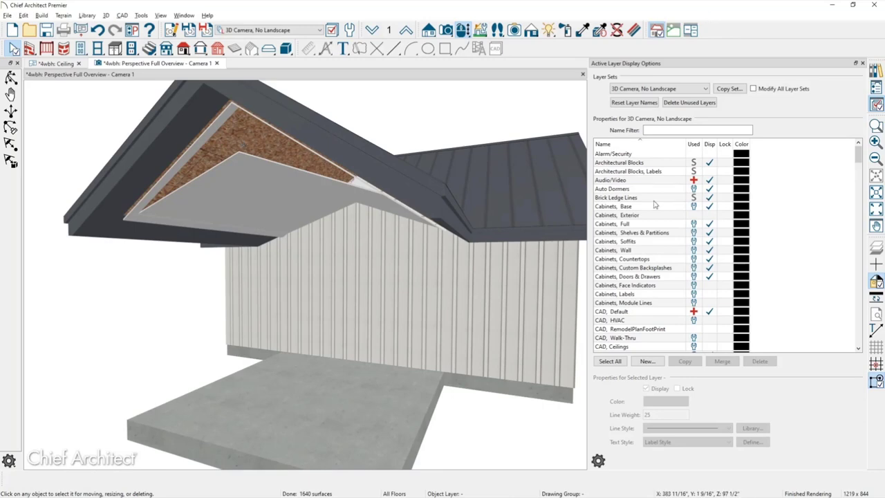
pyautogui.moveTo(241, 142); pyautogui.dragTo(321, 250, button='middle')
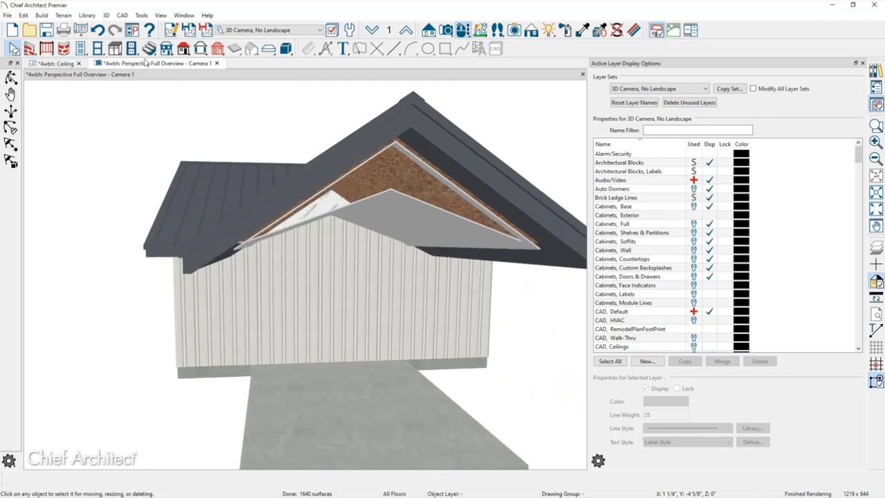
# Step: Turn the invisible wall at the porch's front end into a visible attic wall on the attic level and view it from below in the overview
pyautogui.click(56, 63)
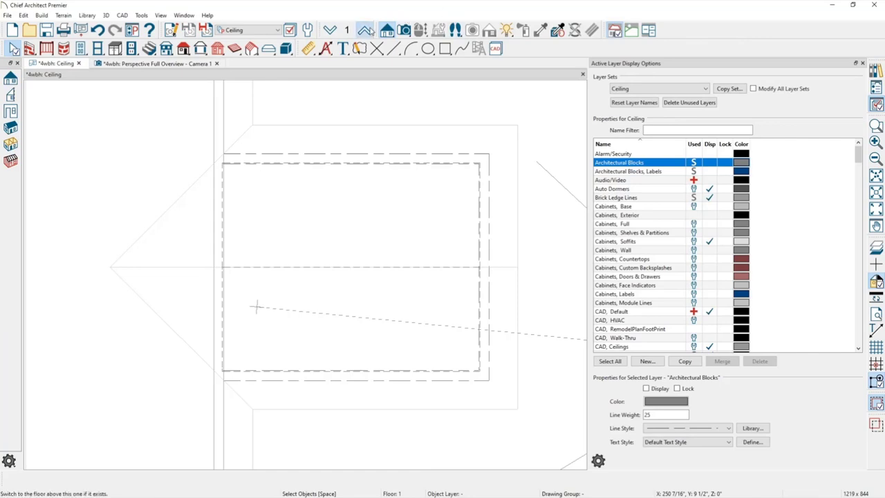
pyautogui.click(366, 29)
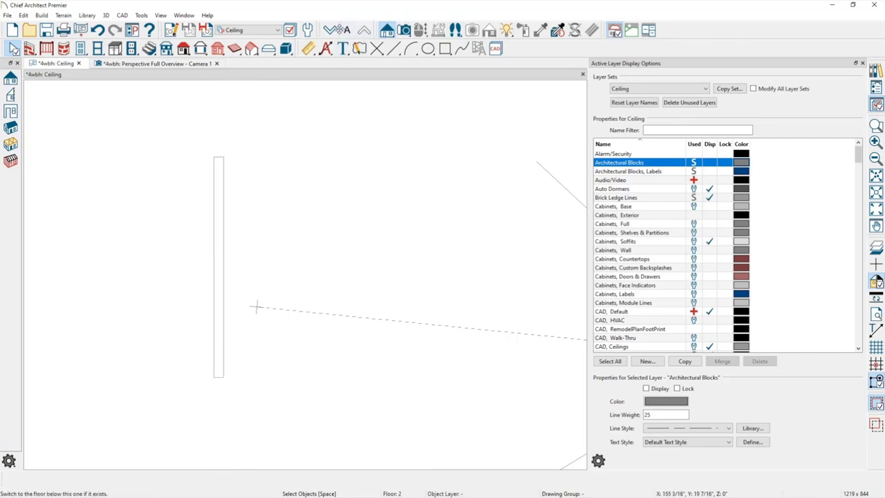
pyautogui.click(330, 30)
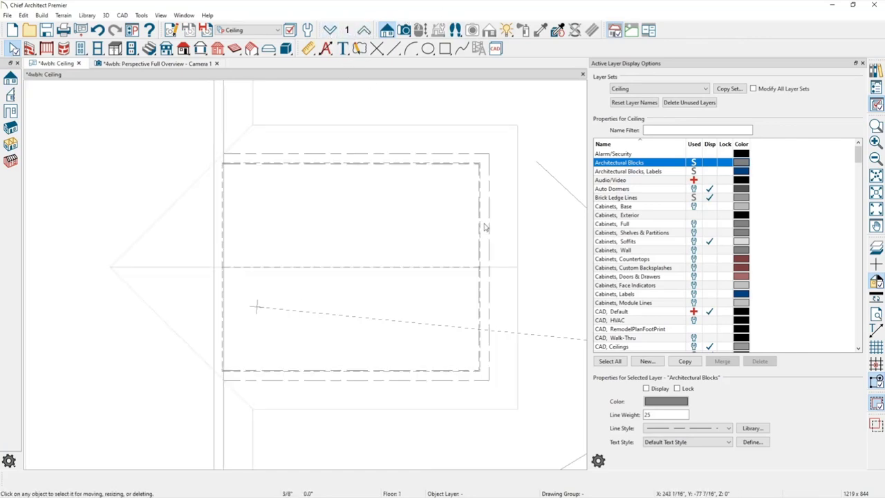
pyautogui.click(485, 228)
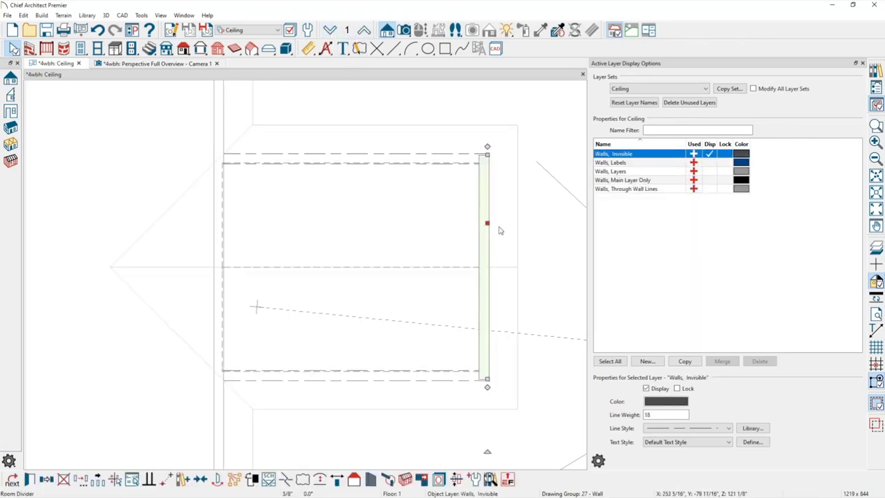
pyautogui.click(364, 30)
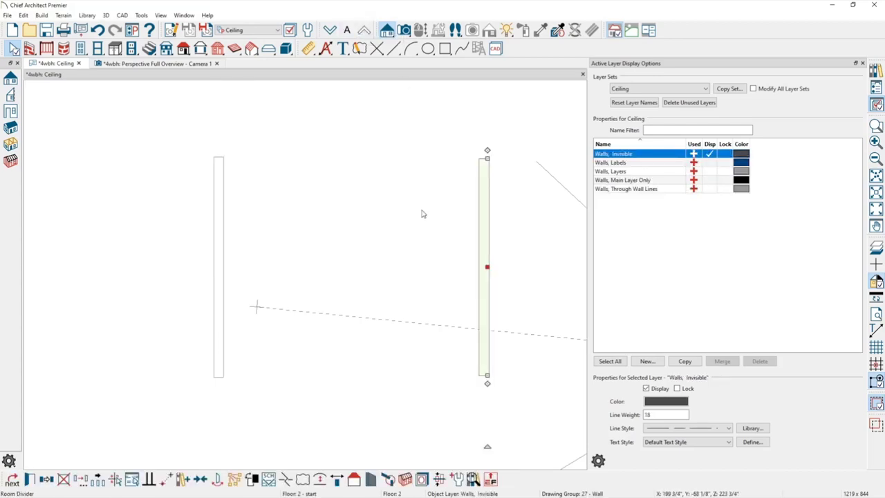
pyautogui.hotkey('ctrl', 'e')
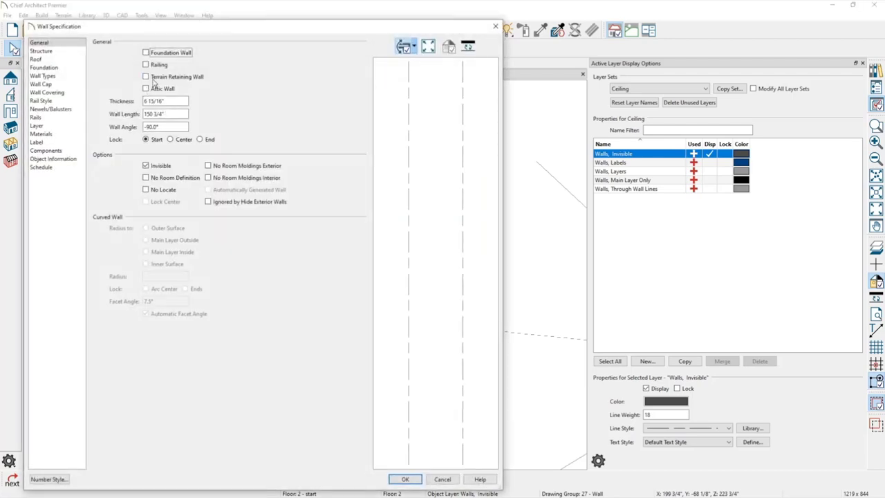
pyautogui.click(155, 166)
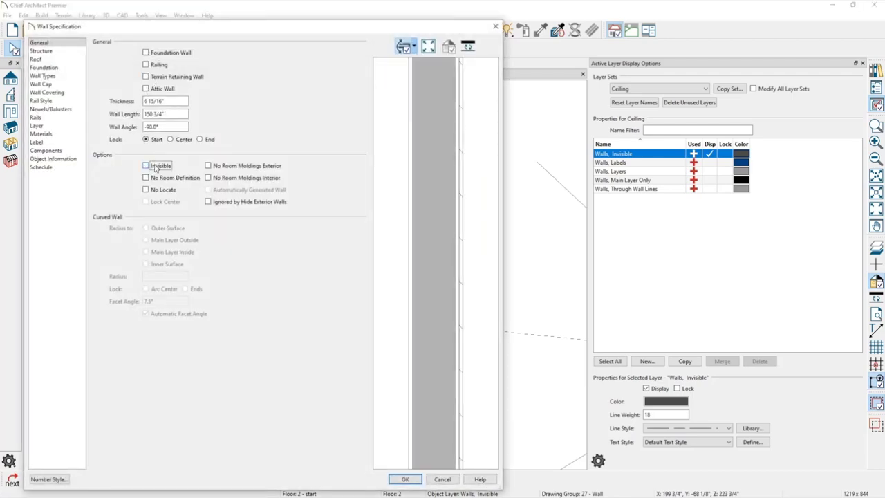
pyautogui.click(146, 89)
pyautogui.click(405, 479)
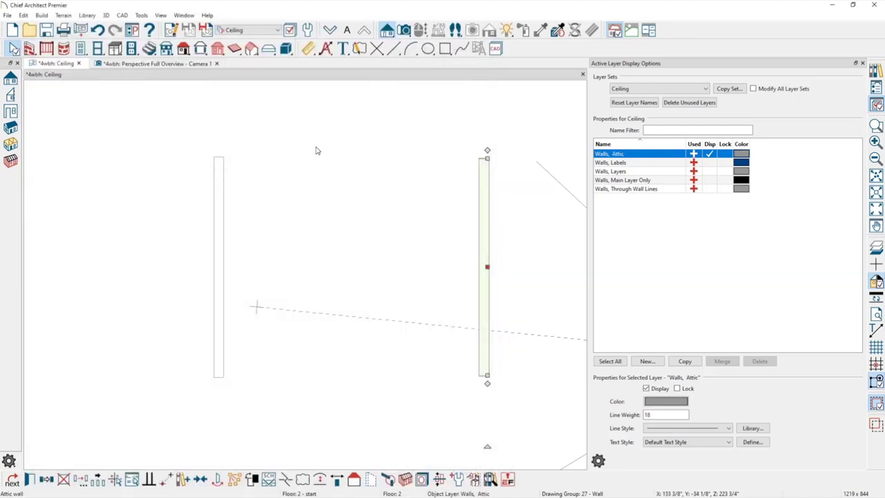
pyautogui.click(165, 62)
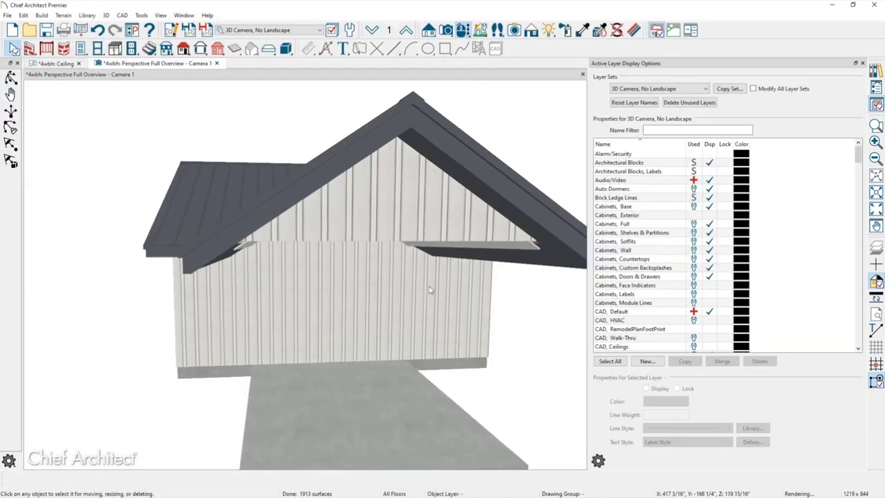
pyautogui.moveTo(350, 228); pyautogui.dragTo(397, 270, button='middle')
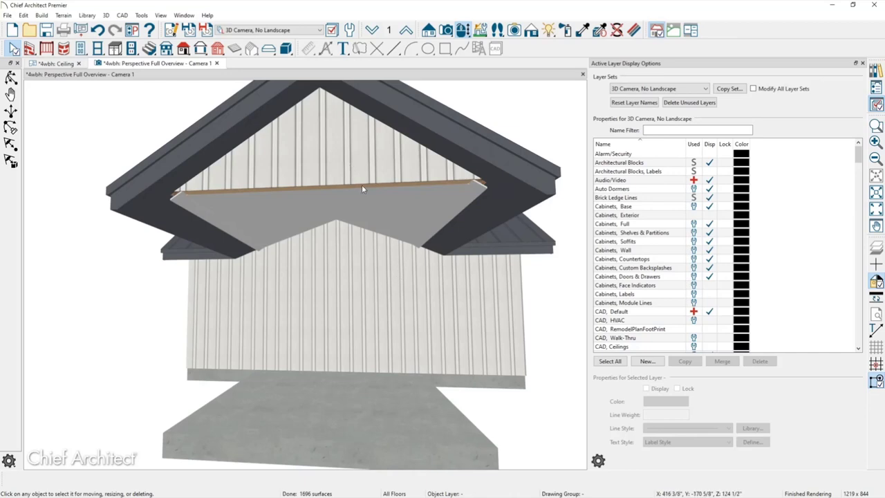
# Step: Create a back clipped cross section facing the porch gable from the ceiling plan and display it with a see-through rendering technique
pyautogui.click(56, 63)
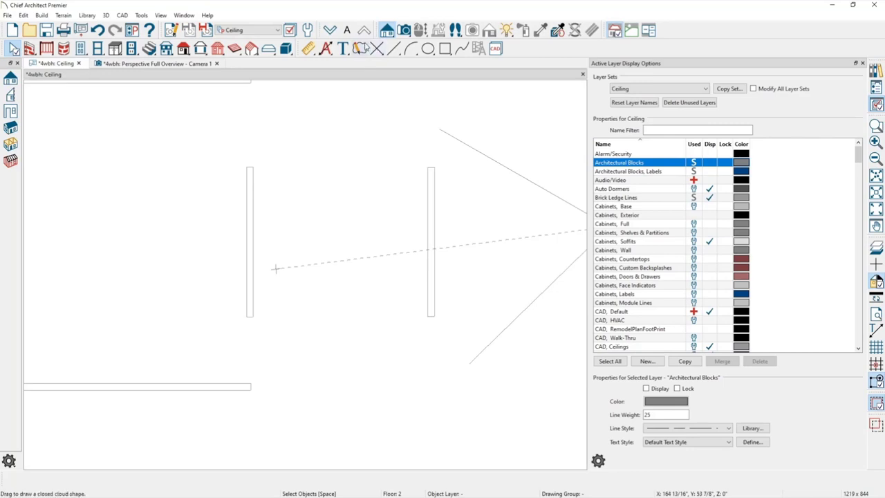
pyautogui.click(12, 96)
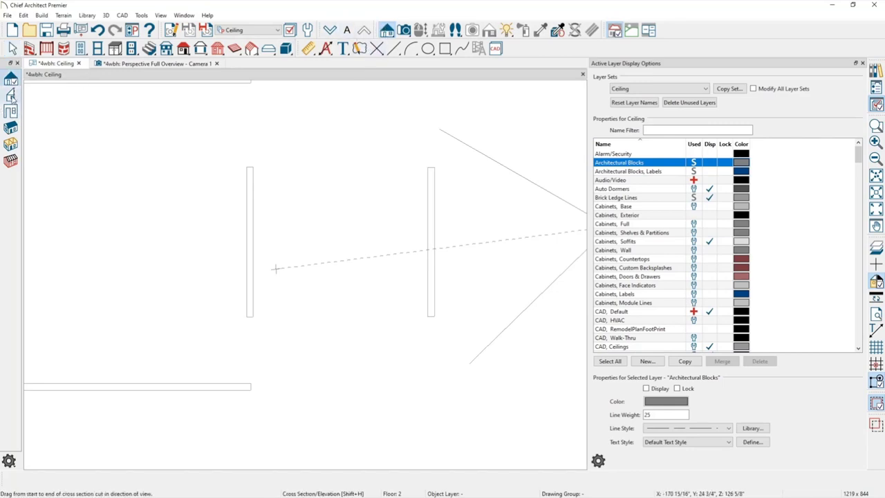
pyautogui.click(11, 97)
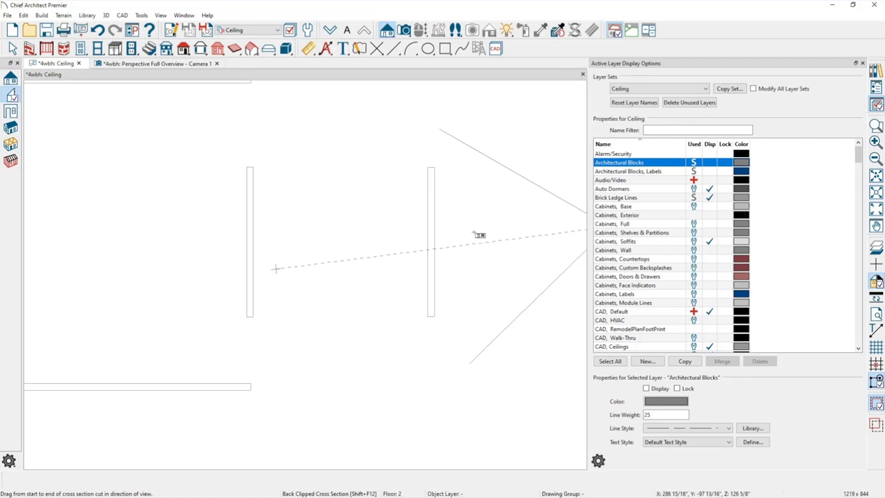
pyautogui.moveTo(475, 232)
pyautogui.mouseDown()
pyautogui.moveTo(352, 221)
pyautogui.moveTo(356, 239)
pyautogui.mouseUp()
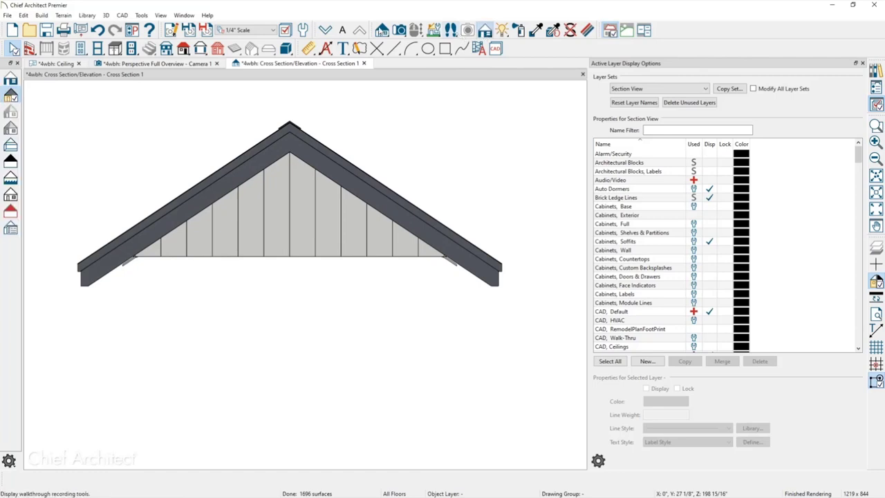
pyautogui.click(11, 145)
# Step: Reshape the attic wall's flat bottom edge in the cross section into a peak that follows the two sloped ceiling planes
pyautogui.click(275, 258)
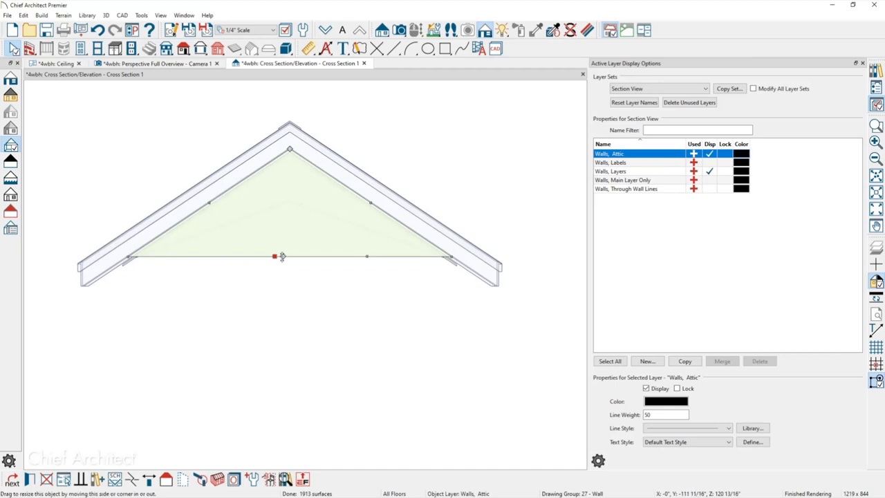
pyautogui.moveTo(282, 257); pyautogui.dragTo(297, 182)
pyautogui.scroll(5, 289, 192)
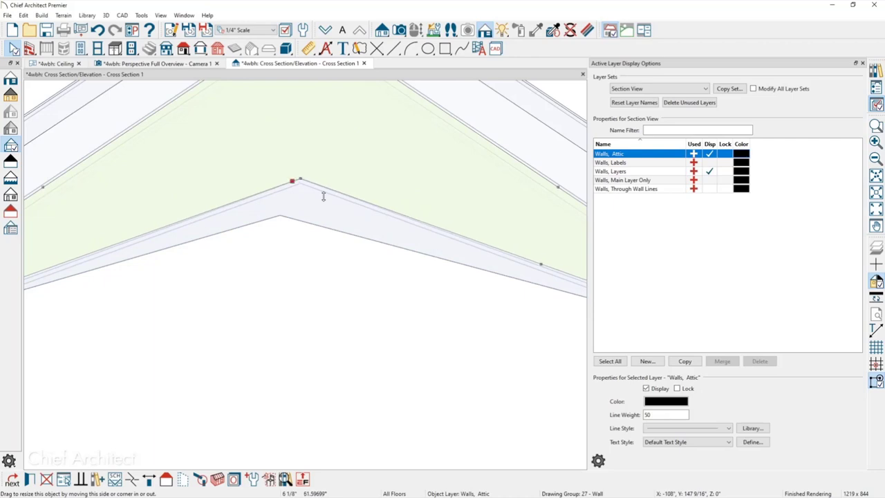
pyautogui.scroll(-5, 336, 212)
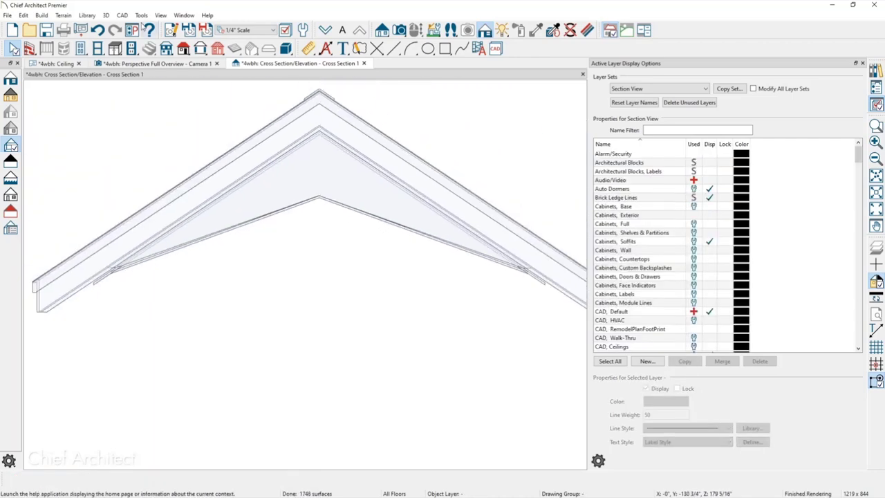
# Step: Adjust the attic wall's sloped bottom edges in the perspective overview to cover the exposed front ends of the porch ceiling planes
pyautogui.click(158, 63)
pyautogui.moveTo(356, 274); pyautogui.dragTo(362, 290, button='middle')
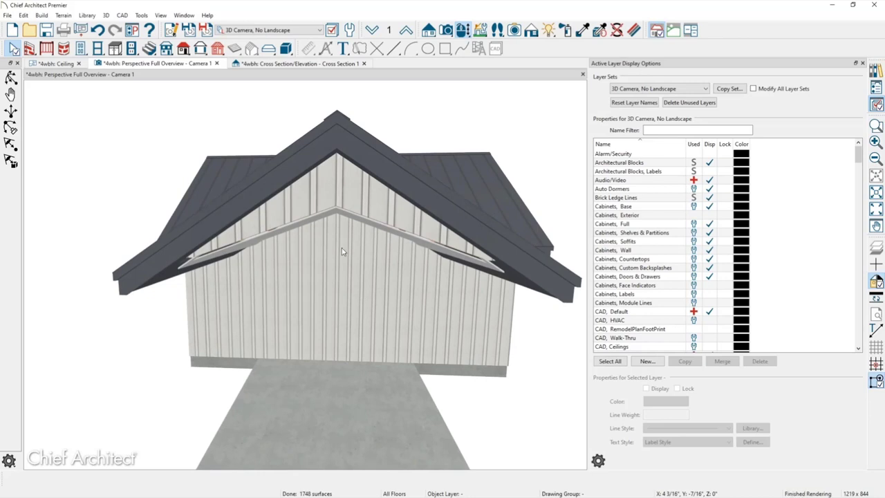
pyautogui.click(335, 206)
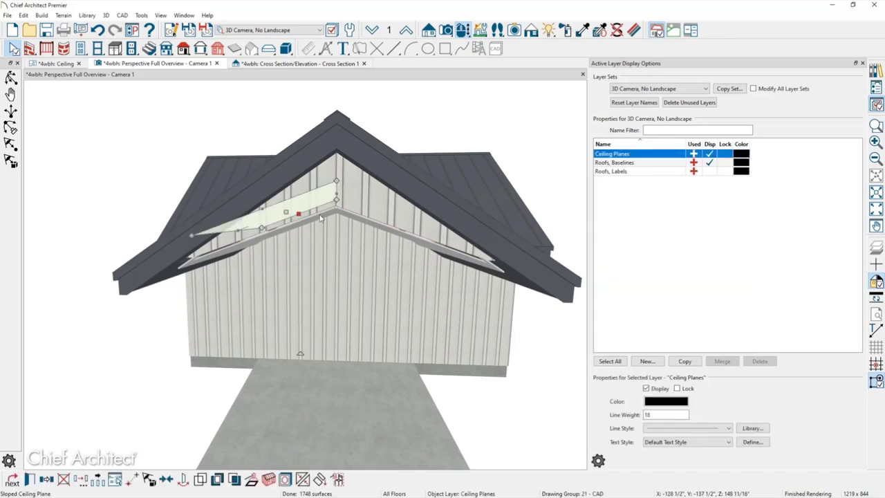
pyautogui.click(352, 192)
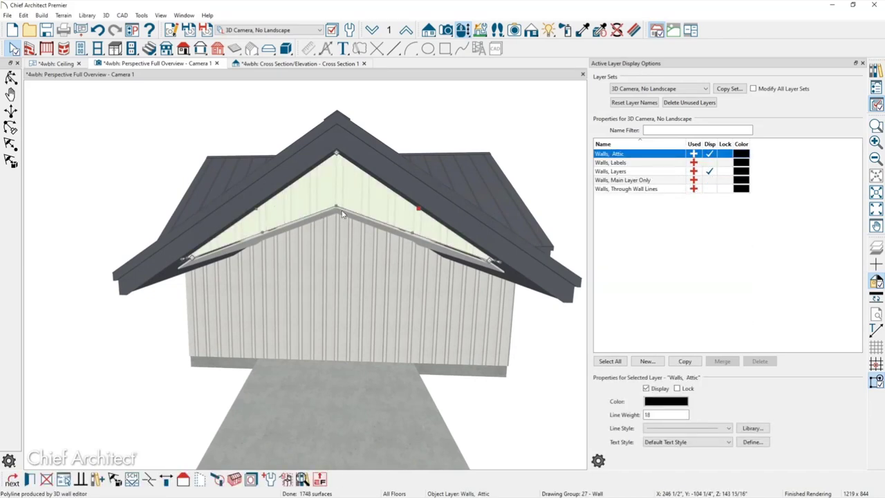
pyautogui.scroll(5, 275, 247)
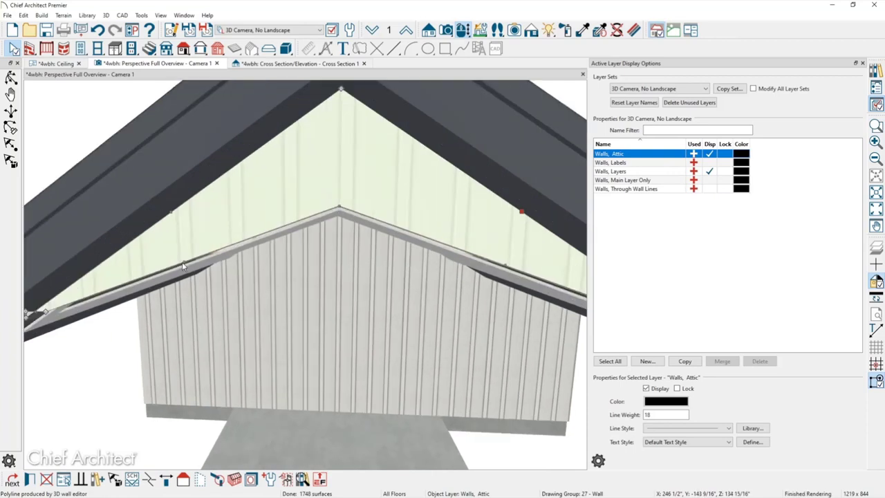
pyautogui.moveTo(186, 266); pyautogui.dragTo(190, 263)
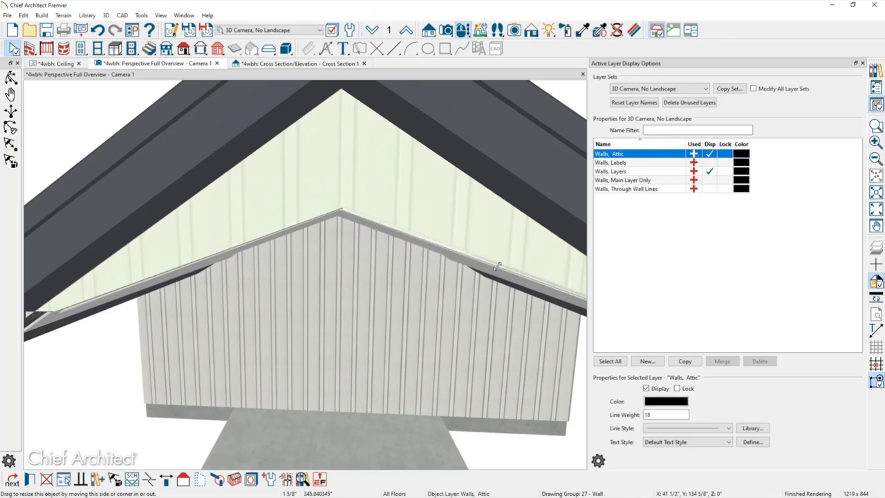
pyautogui.press('Escape')
pyautogui.scroll(-3, 355, 243)
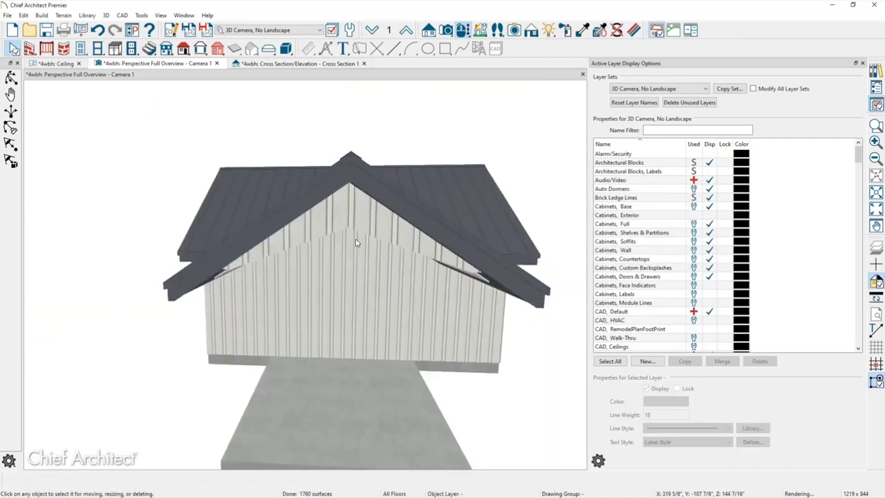
pyautogui.moveTo(356, 243); pyautogui.dragTo(348, 243, button='middle')
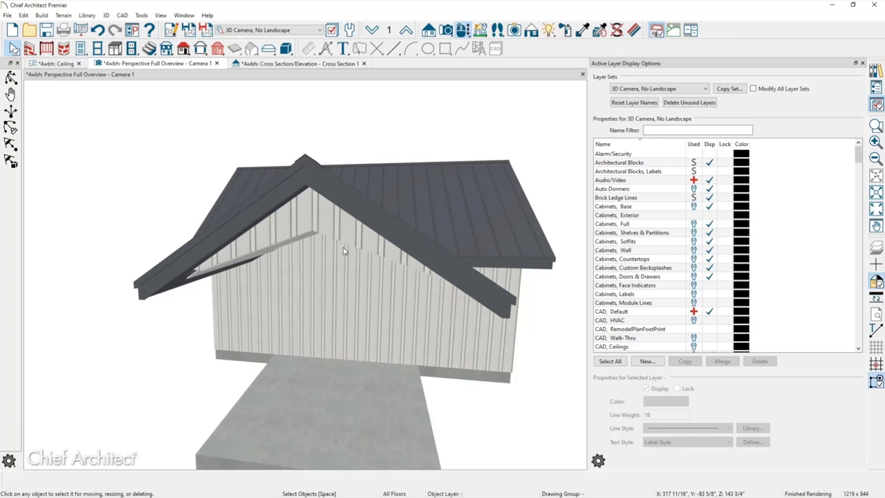
# Step: Fine-tune both sloped bottom edges of the attic wall in the cross section to line up with the underside of the ceiling planes
pyautogui.click(308, 64)
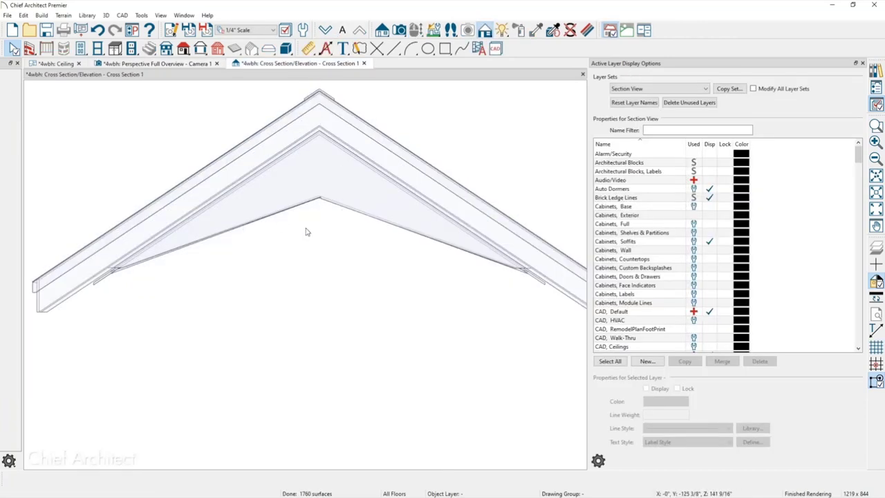
pyautogui.scroll(3, 311, 230)
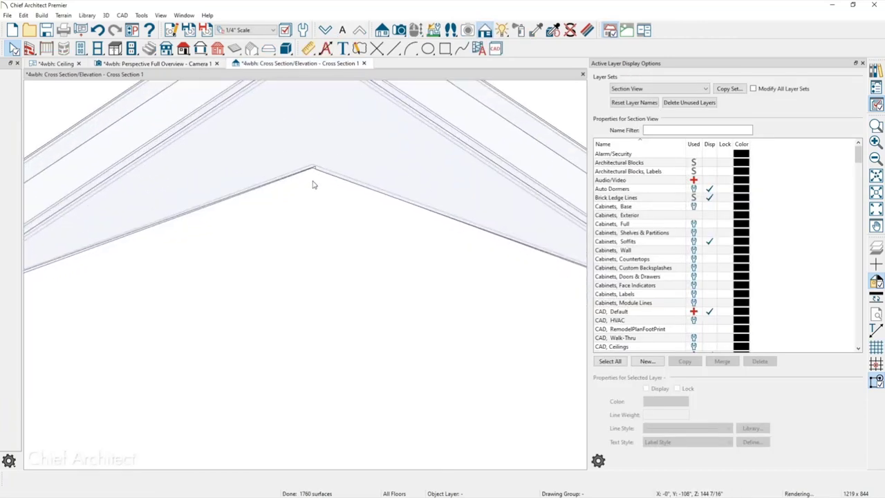
pyautogui.click(312, 170)
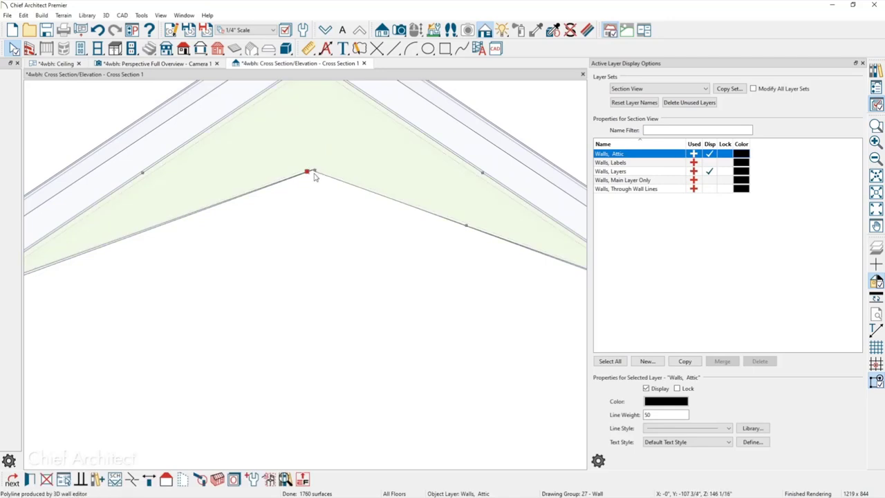
pyautogui.scroll(2, 314, 173)
pyautogui.moveTo(308, 168); pyautogui.dragTo(316, 241)
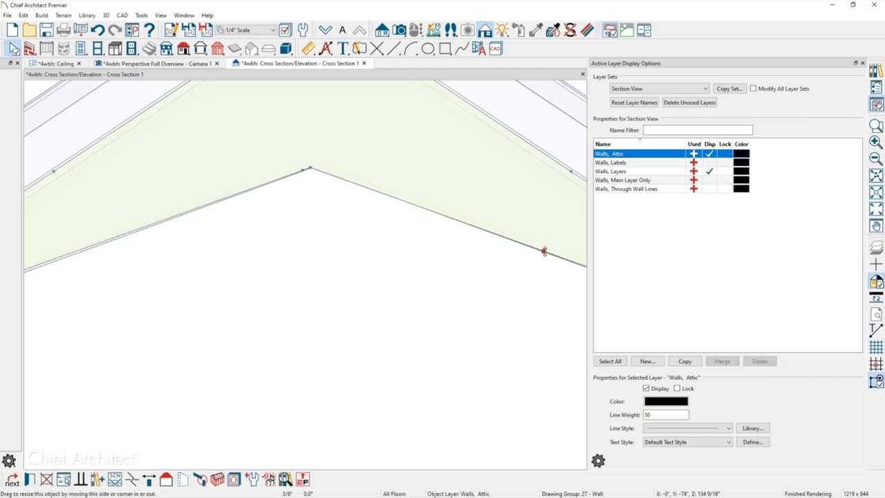
pyautogui.moveTo(544, 251); pyautogui.dragTo(519, 243)
pyautogui.click(447, 268)
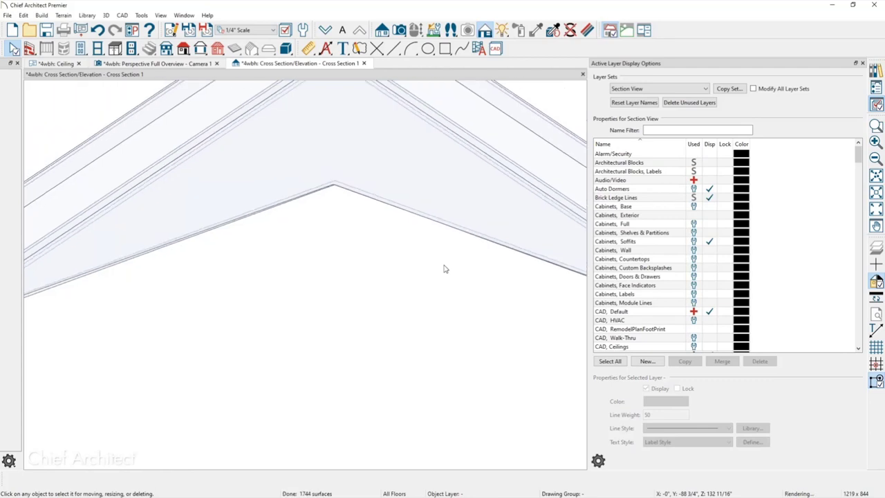
pyautogui.scroll(-5, 443, 277)
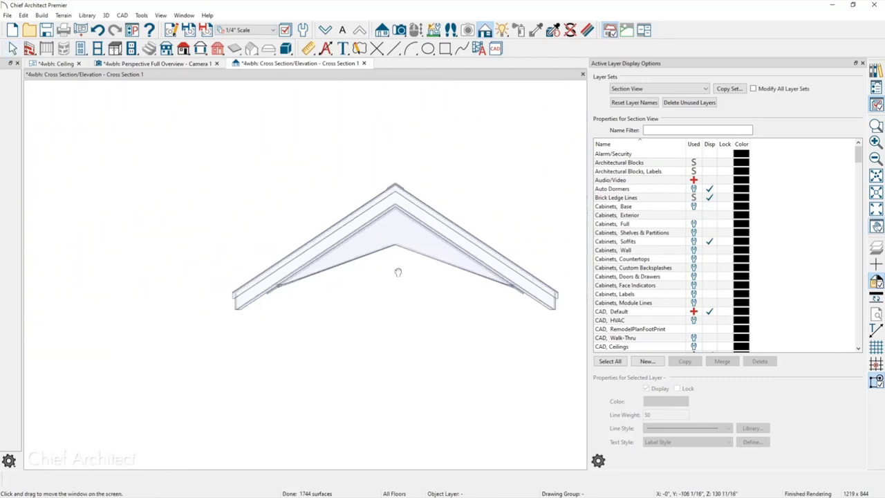
pyautogui.moveTo(397, 270); pyautogui.dragTo(369, 275, button='middle')
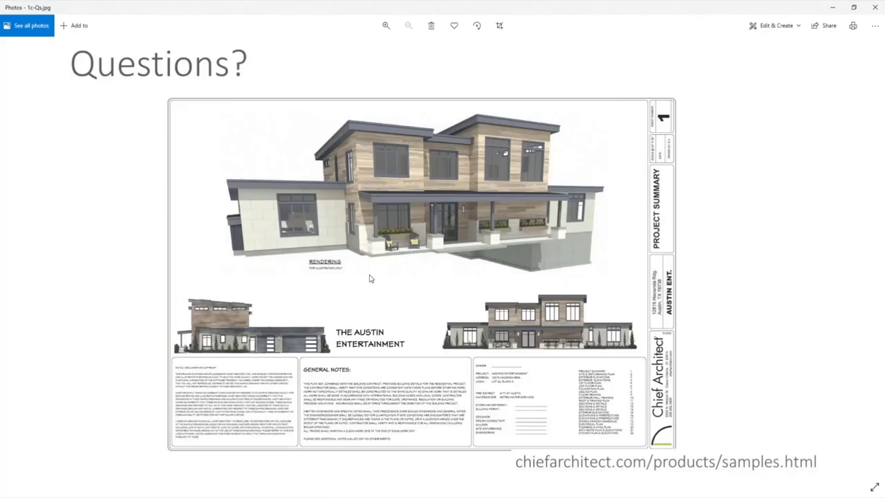
# Step: Switch back to Chief Architect, close all views of the 4wbh plan without saving, and reopen 4wbh.plan
pyautogui.click(830, 9)
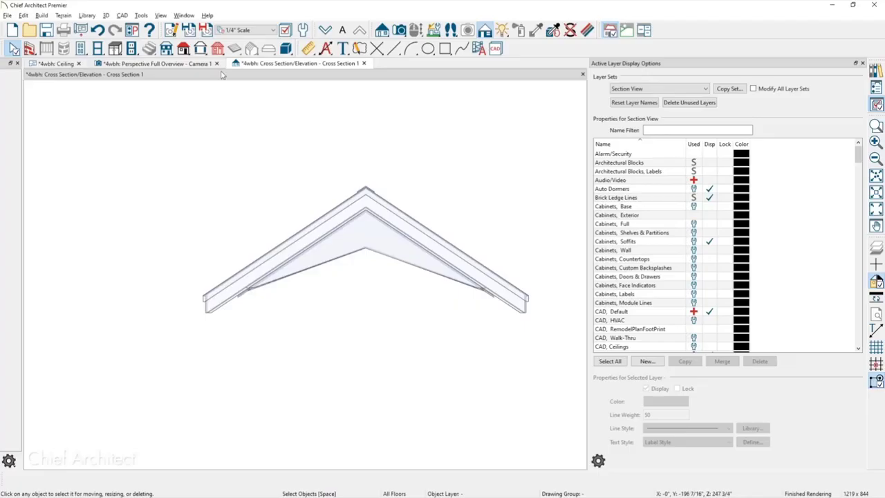
pyautogui.click(364, 63)
pyautogui.click(217, 64)
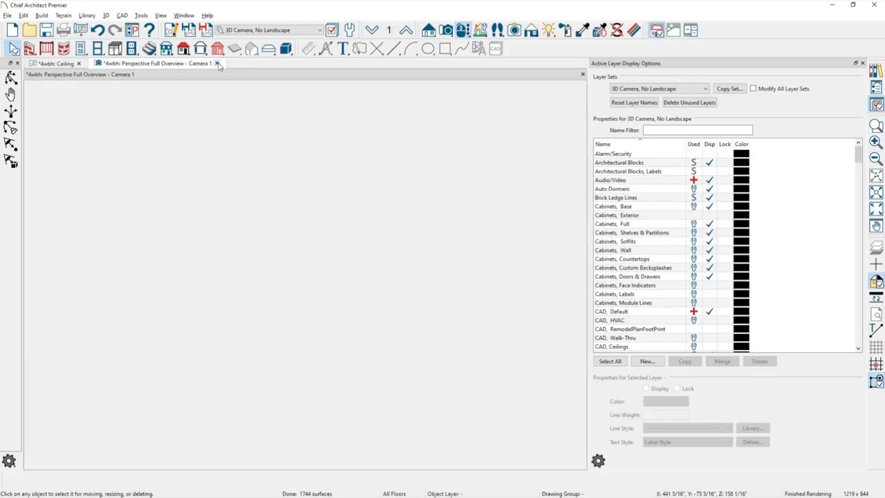
pyautogui.click(582, 63)
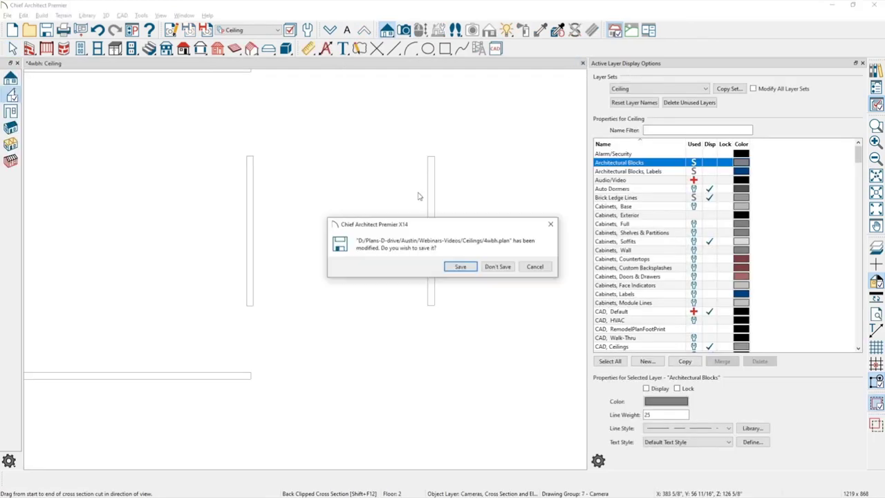
pyautogui.click(500, 269)
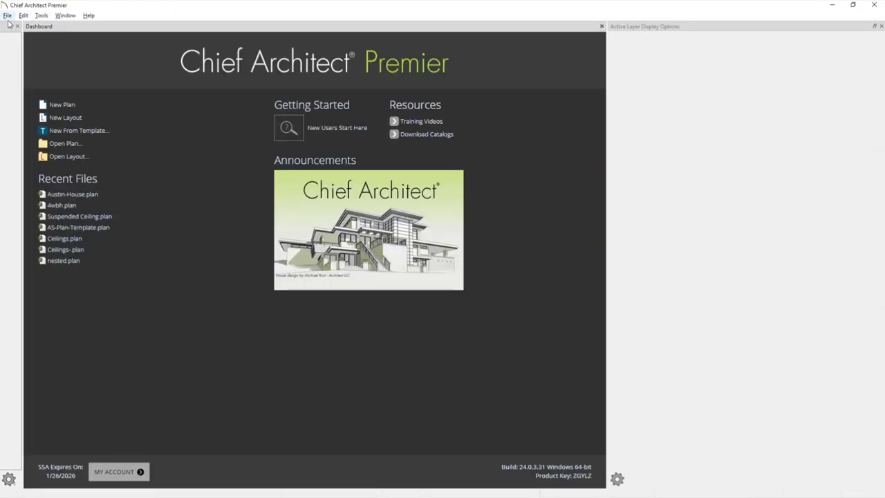
pyautogui.click(75, 205)
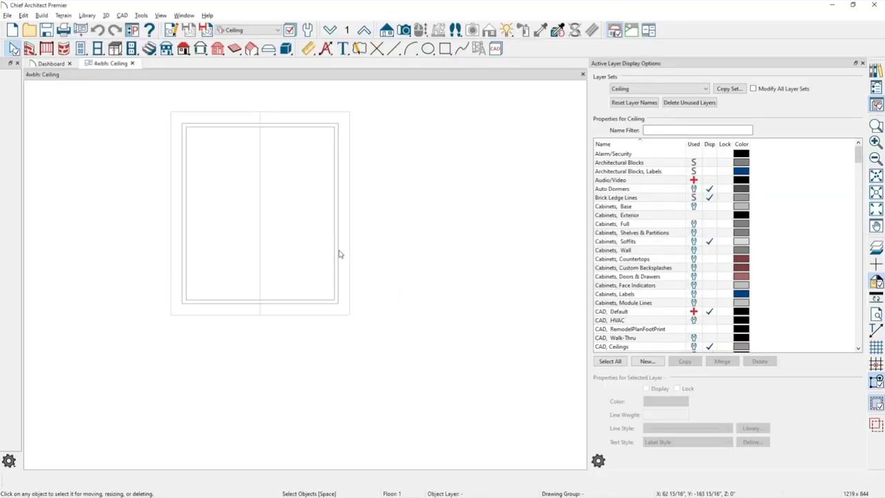
# Step: Create a back clipped cross section looking along the ridge through the room and show it side by side with the ceiling plan
pyautogui.moveTo(339, 253); pyautogui.dragTo(371, 274, button='middle')
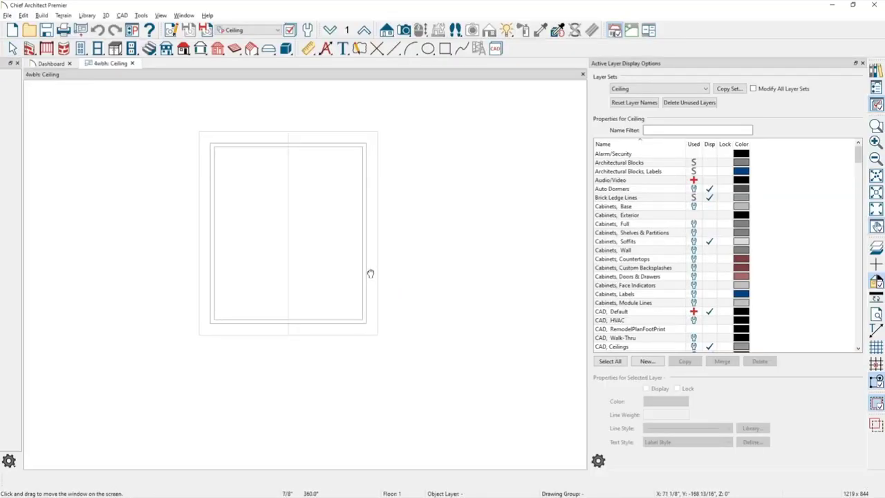
pyautogui.click(387, 30)
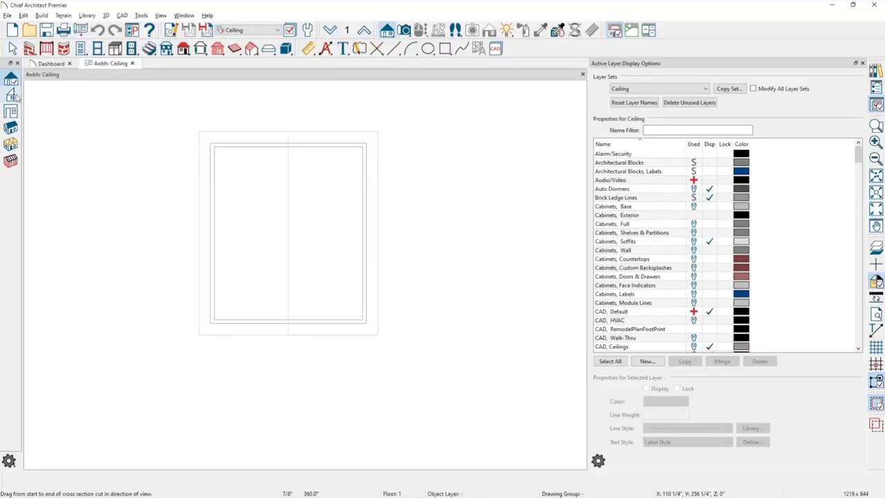
pyautogui.click(11, 95)
pyautogui.moveTo(236, 307); pyautogui.dragTo(252, 175)
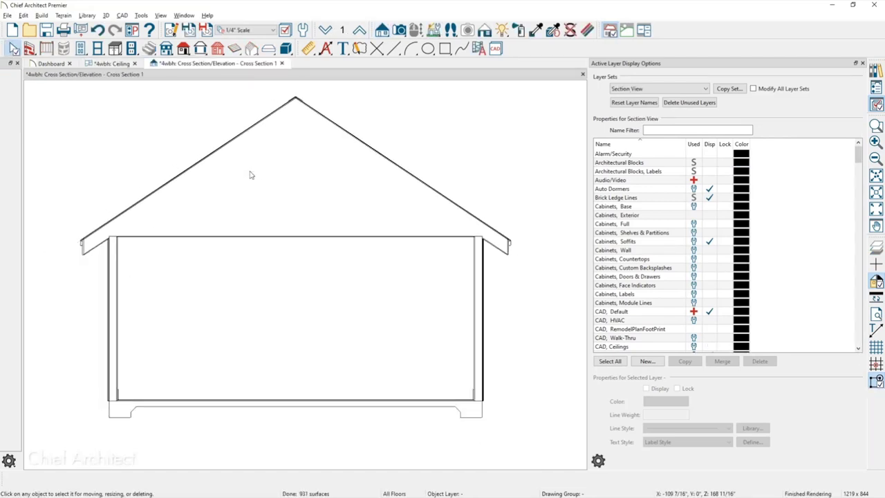
pyautogui.click(863, 62)
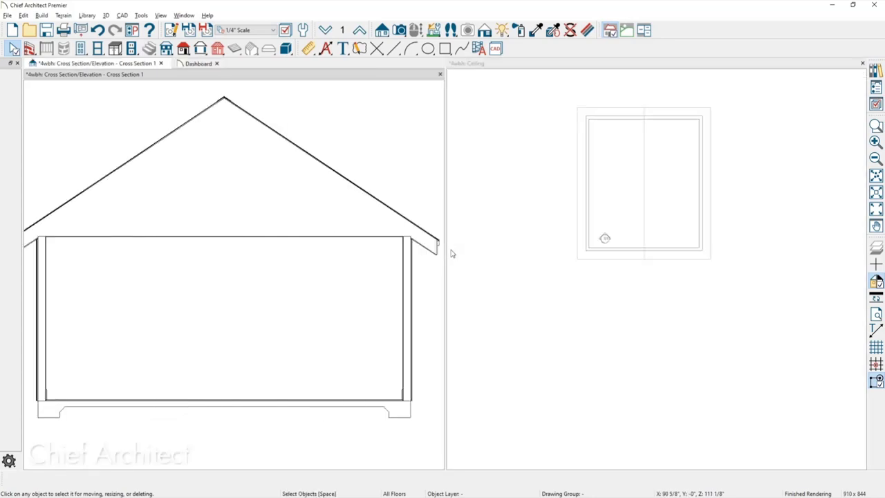
# Step: Turn off Flat Ceiling Over This Room in the room's structure specification
pyautogui.click(593, 279)
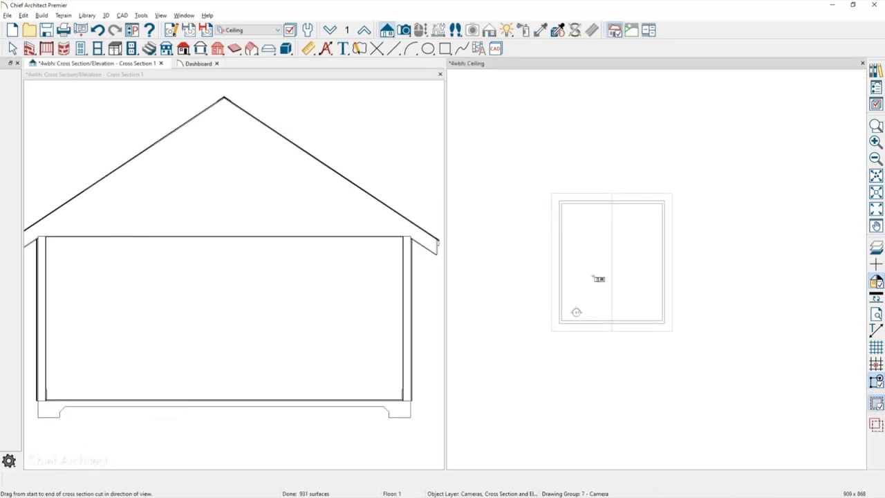
pyautogui.scroll(3, 593, 279)
pyautogui.click(593, 278)
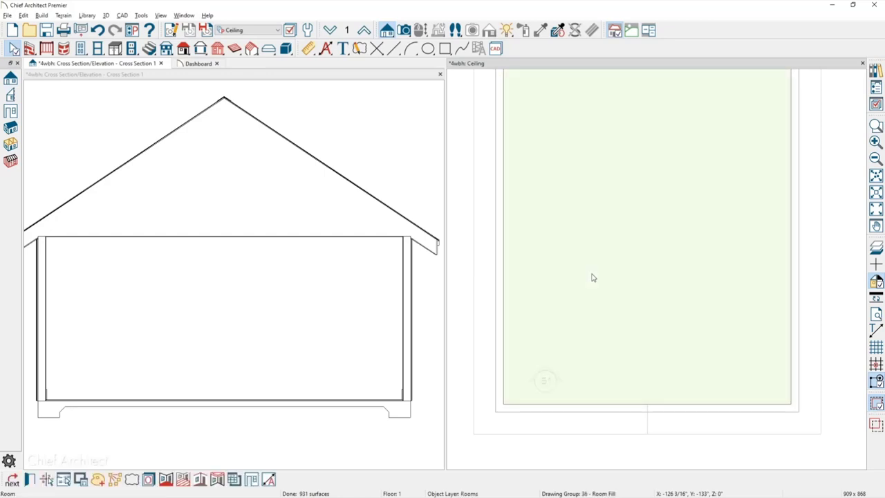
pyautogui.doubleClick(533, 277)
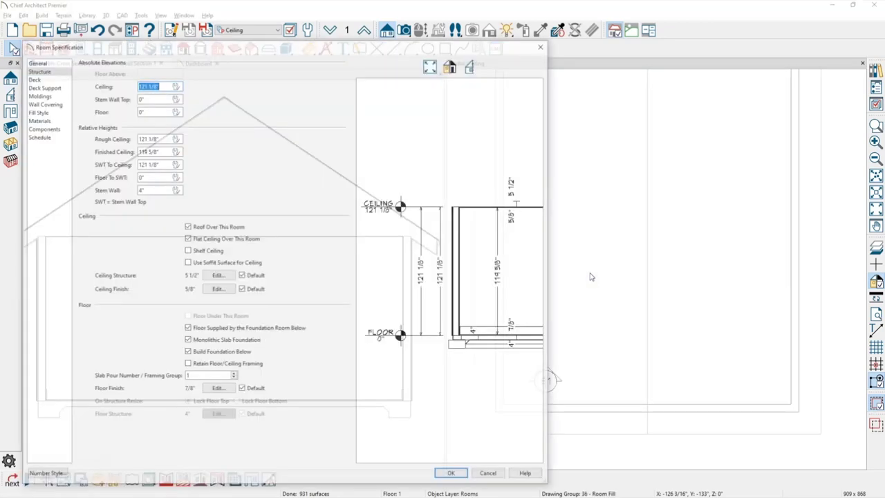
pyautogui.click(240, 239)
pyautogui.click(452, 475)
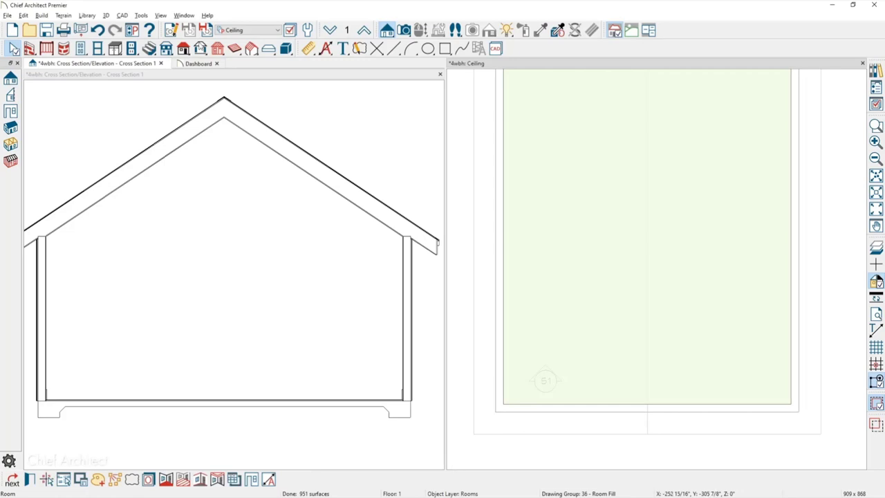
pyautogui.press('Escape')
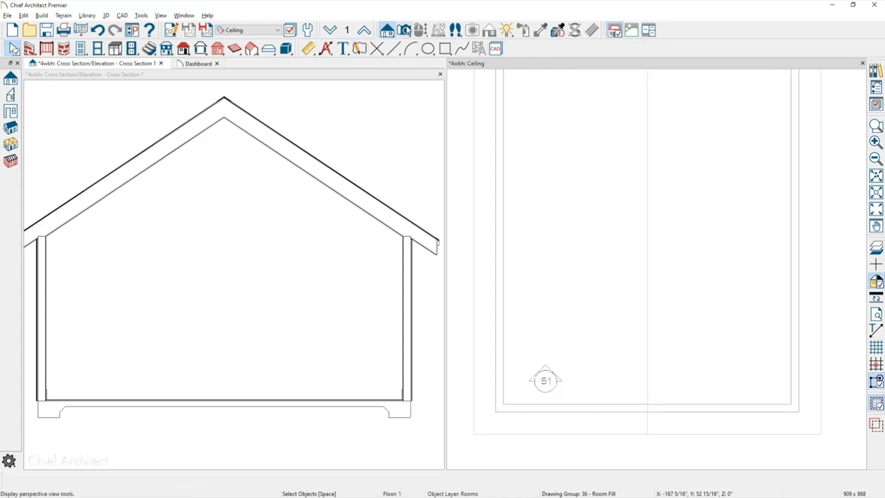
# Step: Create a full camera view inside the room, look around the sloped ceiling and gable ends, and close the view
pyautogui.click(404, 30)
pyautogui.moveTo(733, 346); pyautogui.dragTo(685, 273)
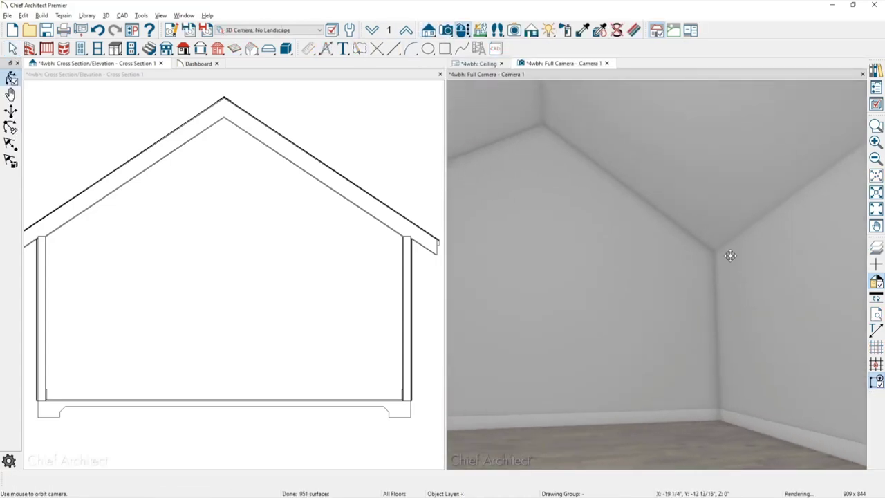
pyautogui.moveTo(740, 257); pyautogui.dragTo(659, 262)
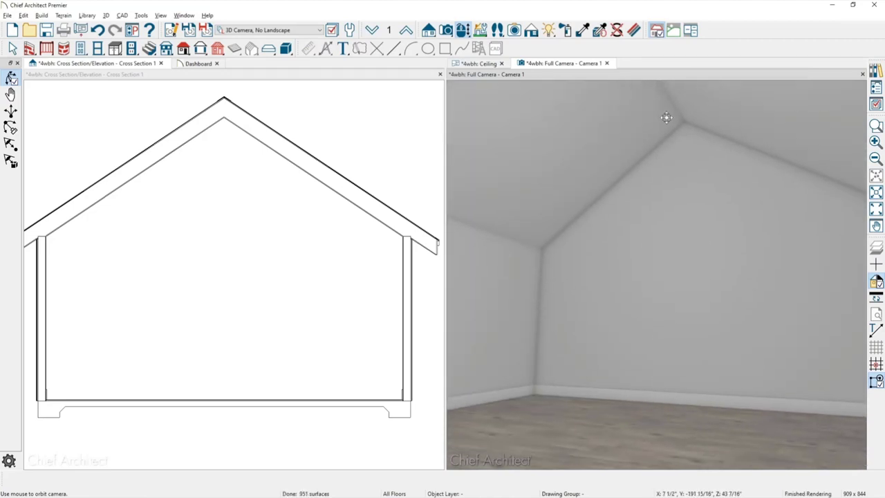
pyautogui.click(607, 62)
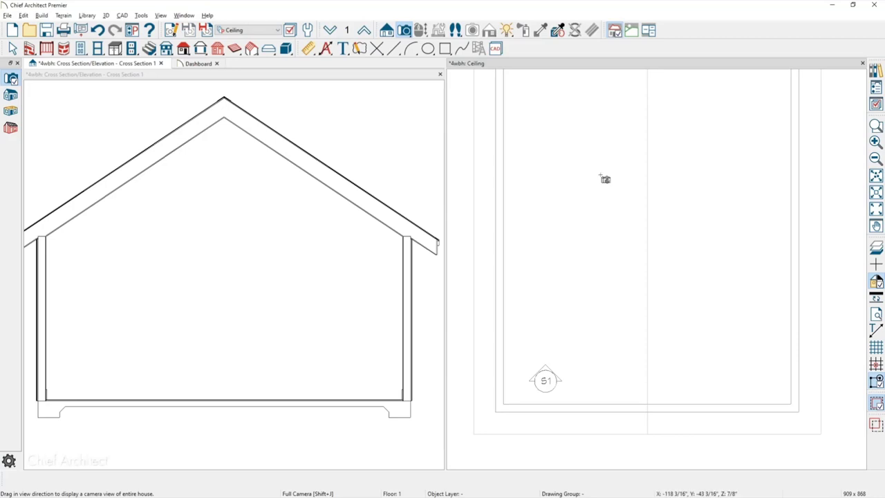
pyautogui.press('Escape')
# Step: Draw a custom ceiling plane in the plan with its baseline along part of the left wall's inside face
pyautogui.scroll(-2, 656, 235)
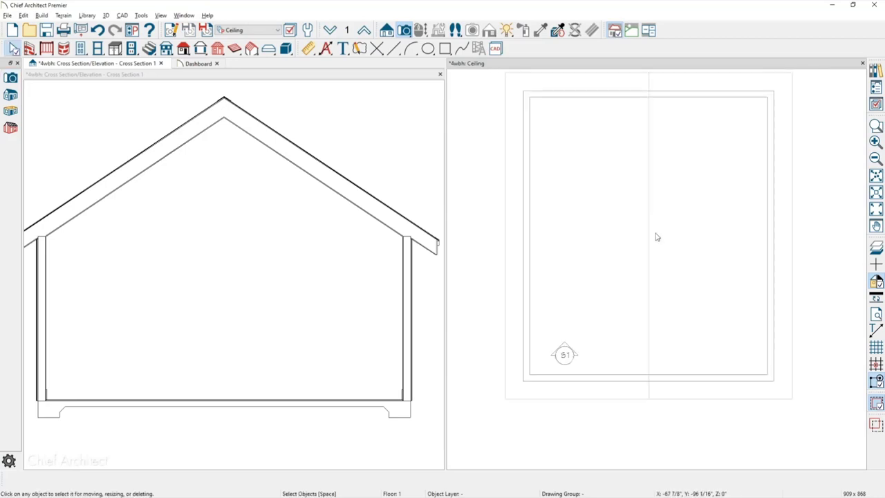
pyautogui.moveTo(656, 235); pyautogui.dragTo(637, 254, button='middle')
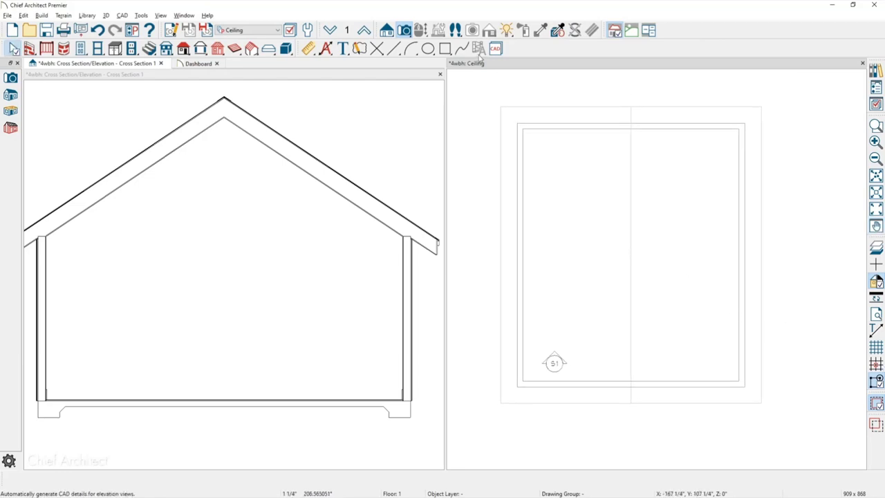
pyautogui.click(183, 50)
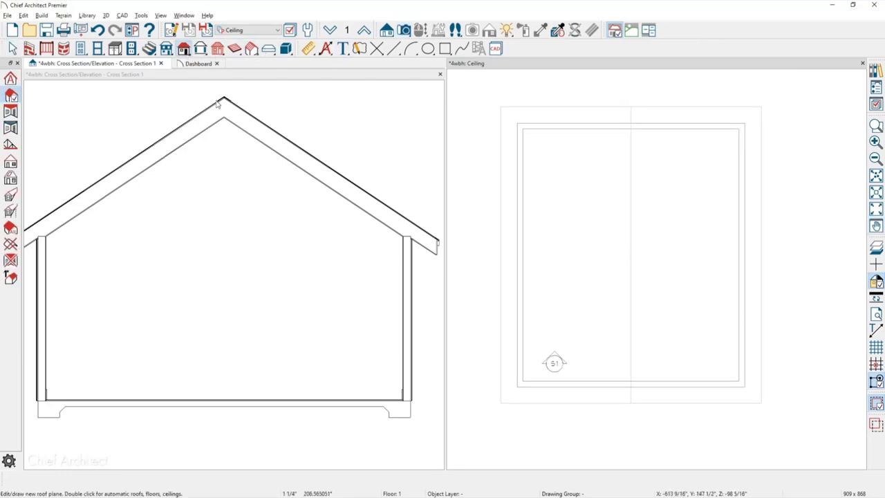
pyautogui.click(10, 111)
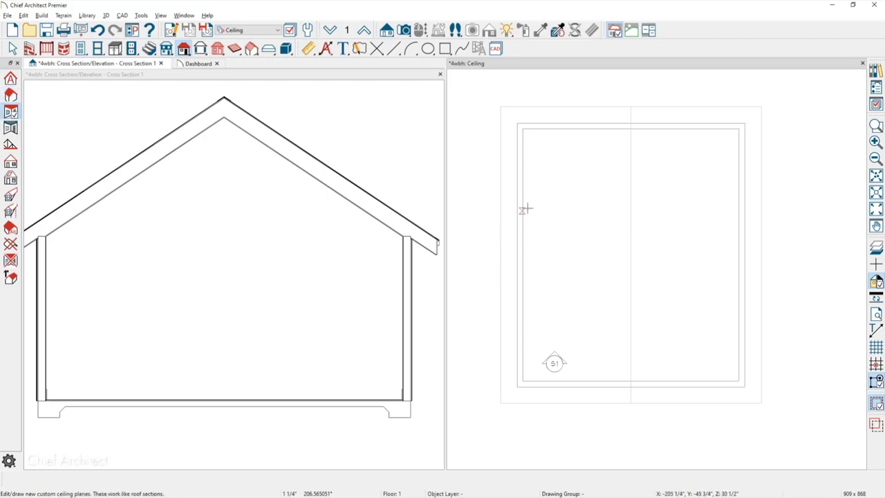
pyautogui.moveTo(523, 208); pyautogui.dragTo(521, 305)
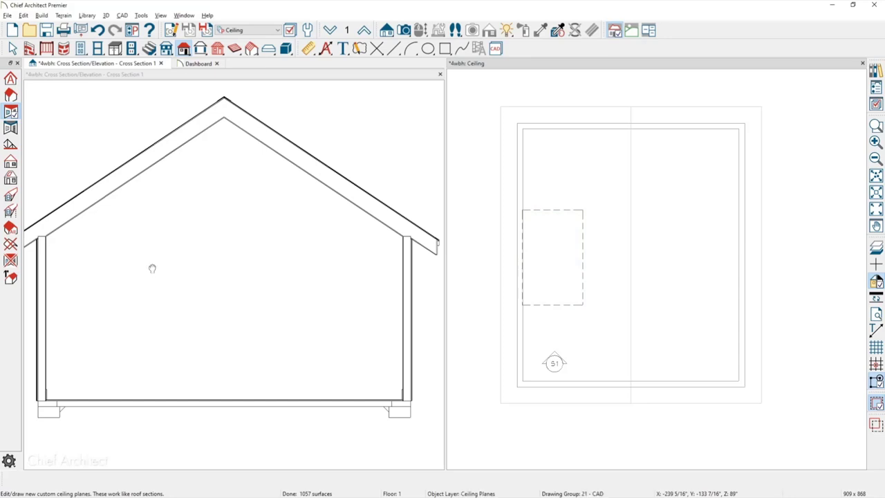
# Step: Set the new ceiling plane's pitch to 3 in 12
pyautogui.moveTo(152, 267); pyautogui.dragTo(195, 261, button='middle')
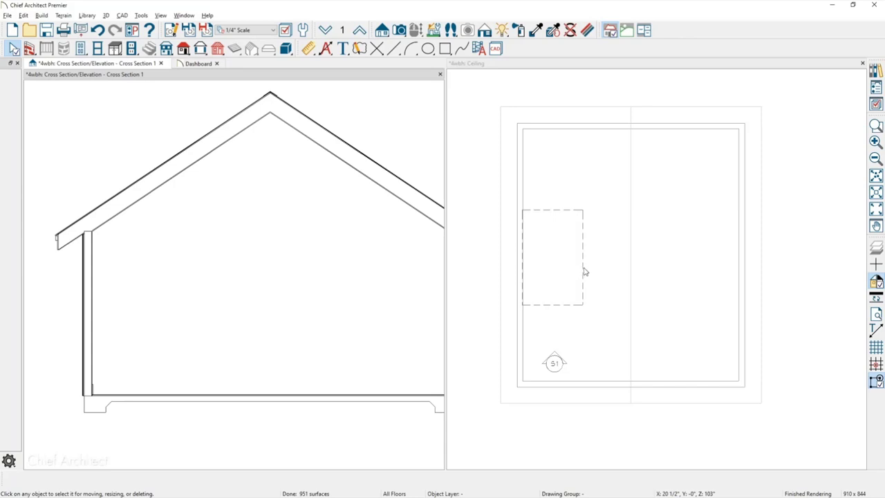
pyautogui.doubleClick(583, 267)
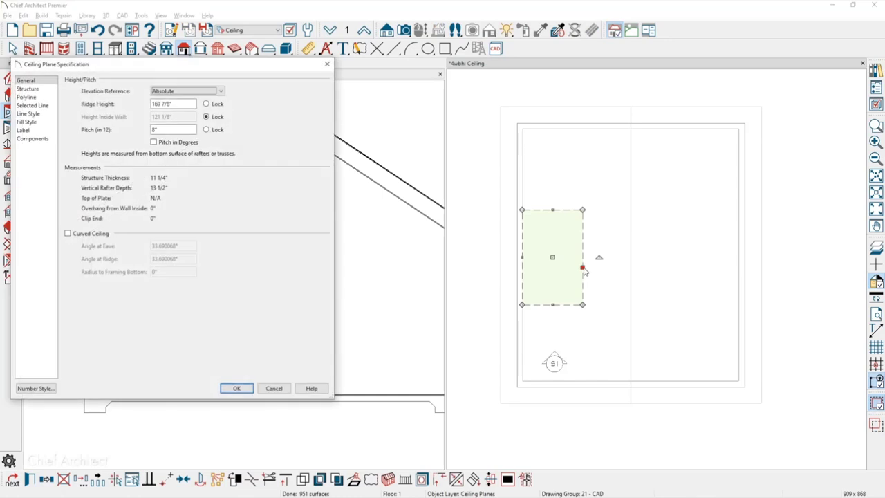
pyautogui.moveTo(164, 130); pyautogui.dragTo(139, 128)
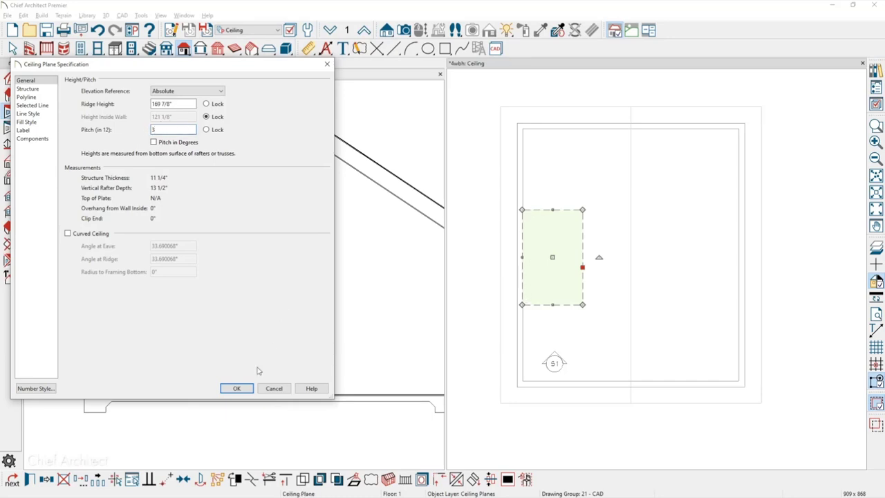
pyautogui.click(242, 392)
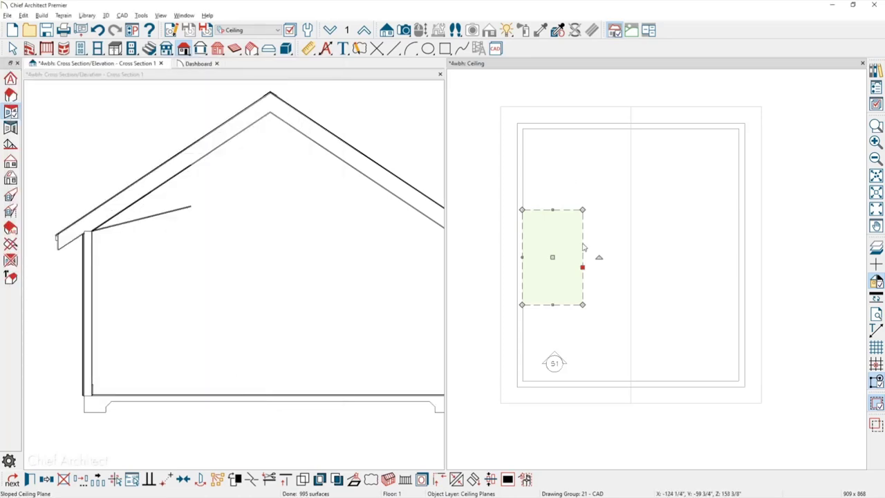
# Step: Extend the ceiling plane's upper edge to the roof ridge line and reflect a copy of it onto the opposite half of the room
pyautogui.moveTo(583, 267); pyautogui.dragTo(630, 262)
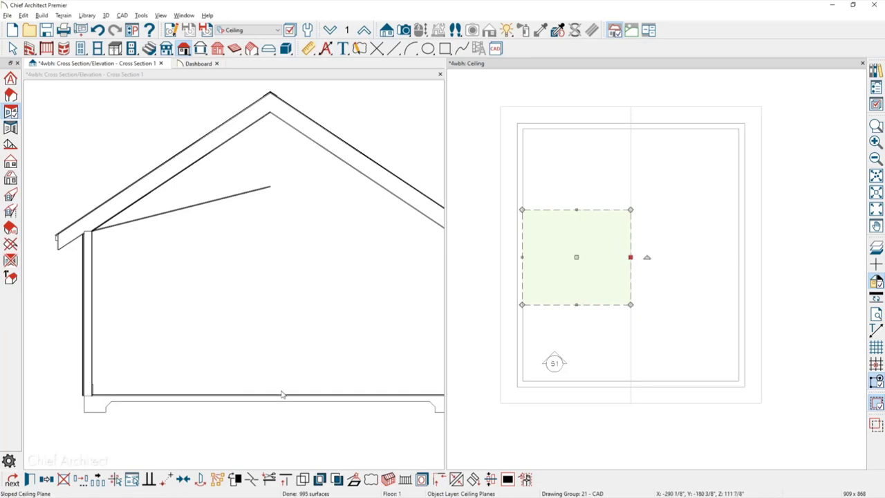
pyautogui.click(47, 479)
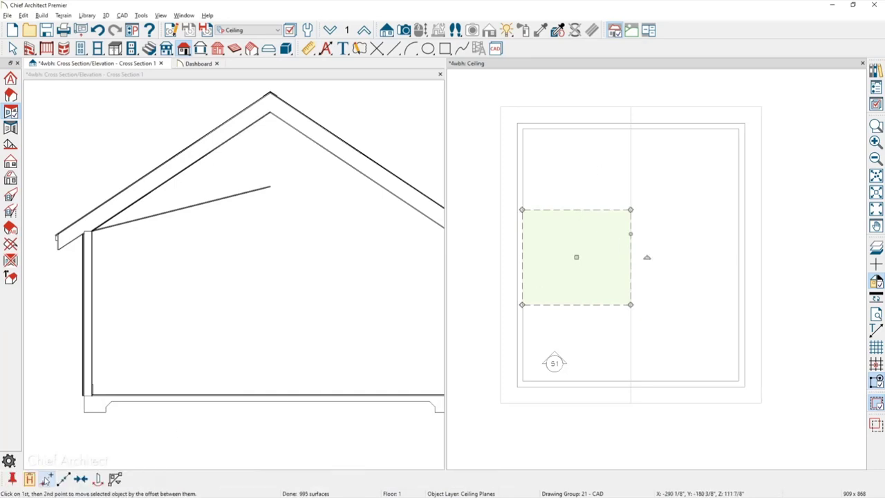
pyautogui.click(83, 483)
pyautogui.click(640, 312)
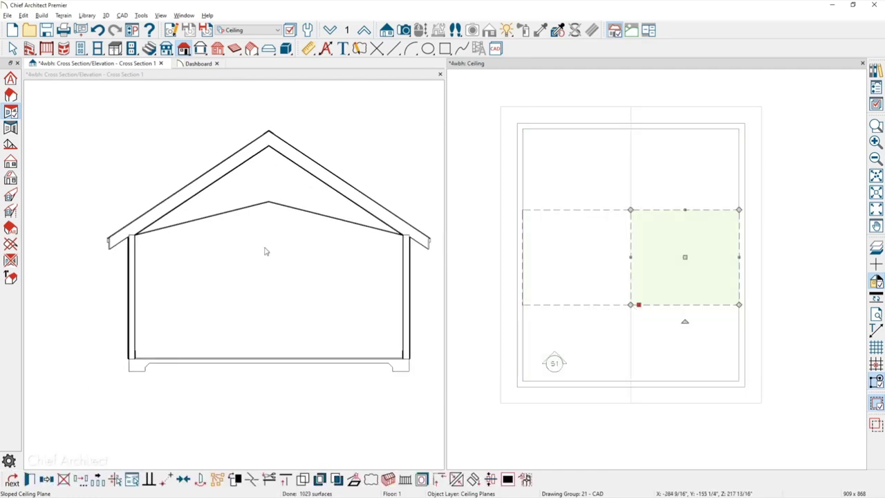
# Step: Pull the left ceiling plane's ridge-side edge 36 inches back from the roof ridge line
pyautogui.scroll(2, 645, 279)
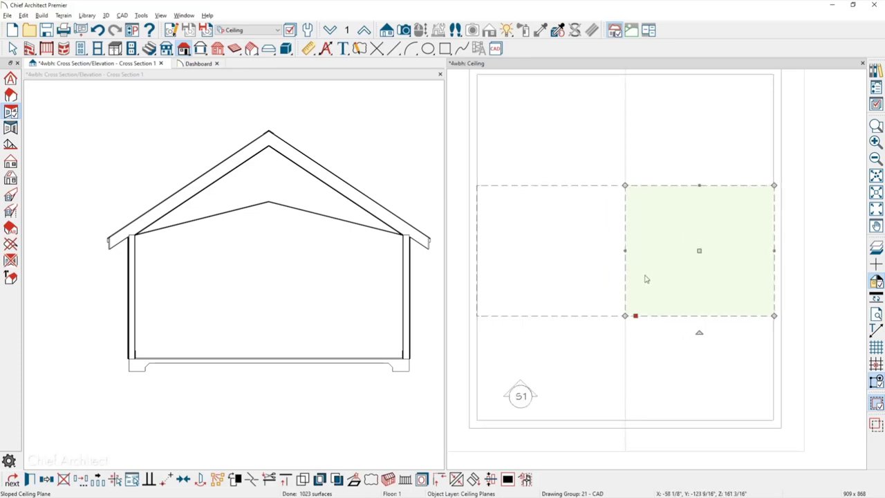
pyautogui.scroll(1, 272, 210)
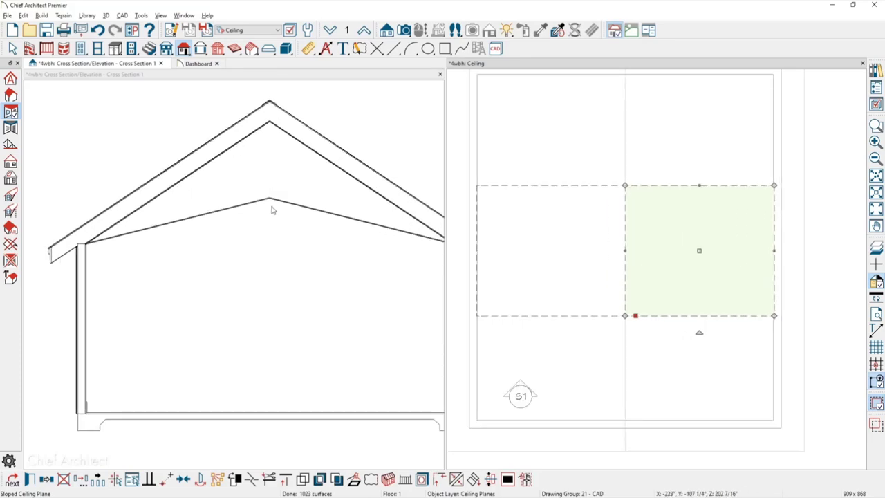
pyautogui.moveTo(273, 210); pyautogui.dragTo(235, 208, button='middle')
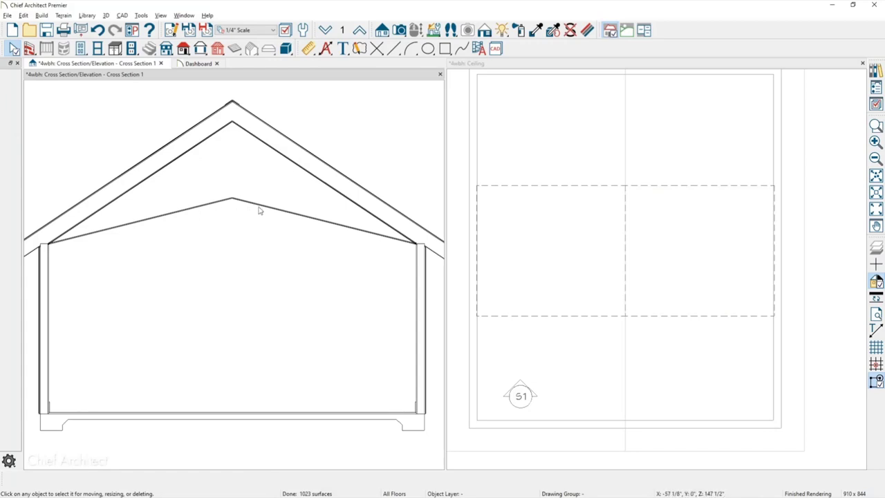
pyautogui.click(595, 190)
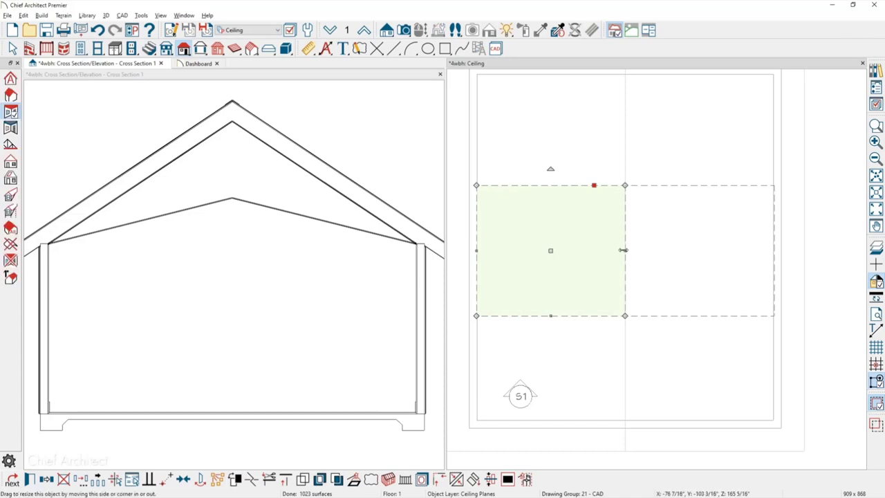
pyautogui.moveTo(625, 250); pyautogui.dragTo(593, 254)
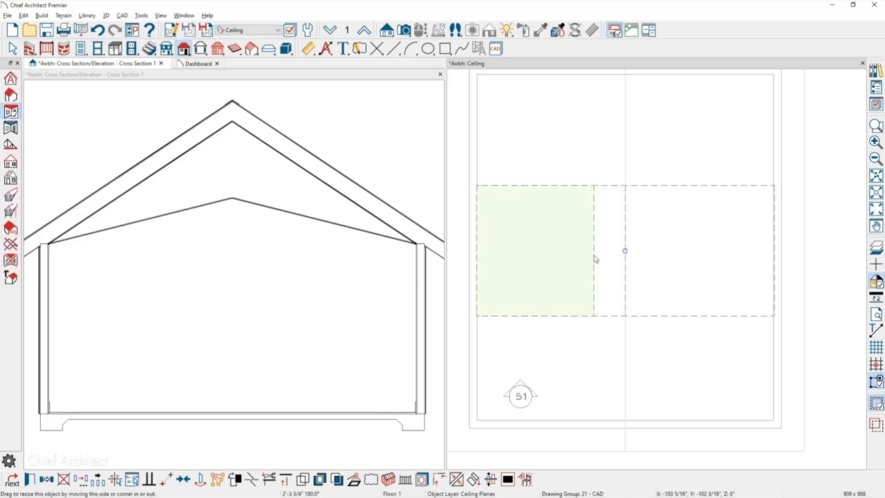
pyautogui.press('Tab')
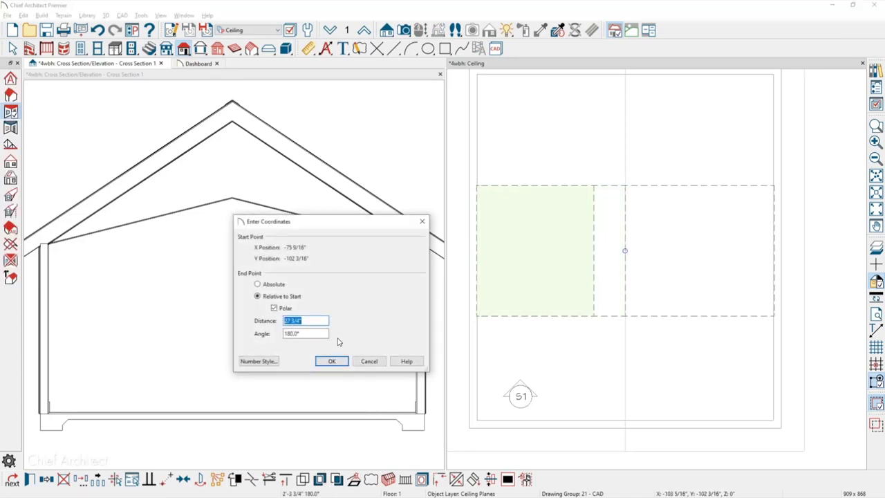
pyautogui.write('36')
pyautogui.press('Return')
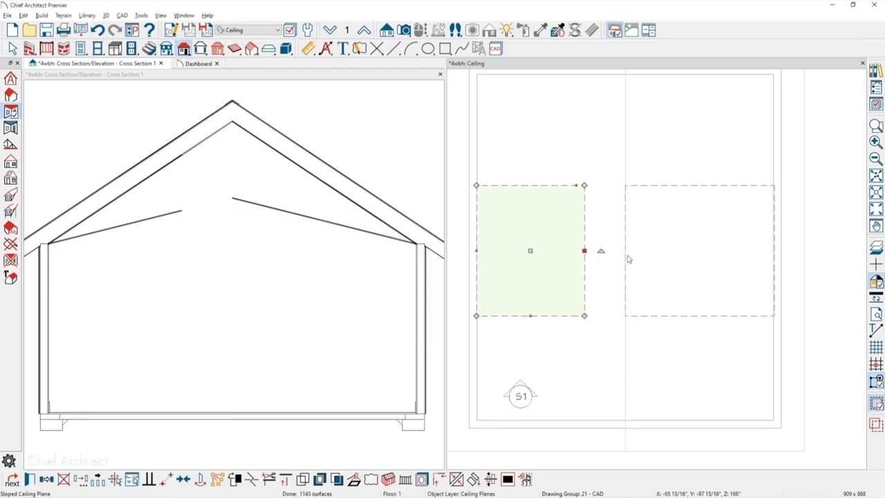
# Step: Pull the right ceiling plane's ridge-side edge back from the ridge line by the same 36 inches
pyautogui.click(627, 256)
pyautogui.moveTo(627, 256); pyautogui.dragTo(642, 250)
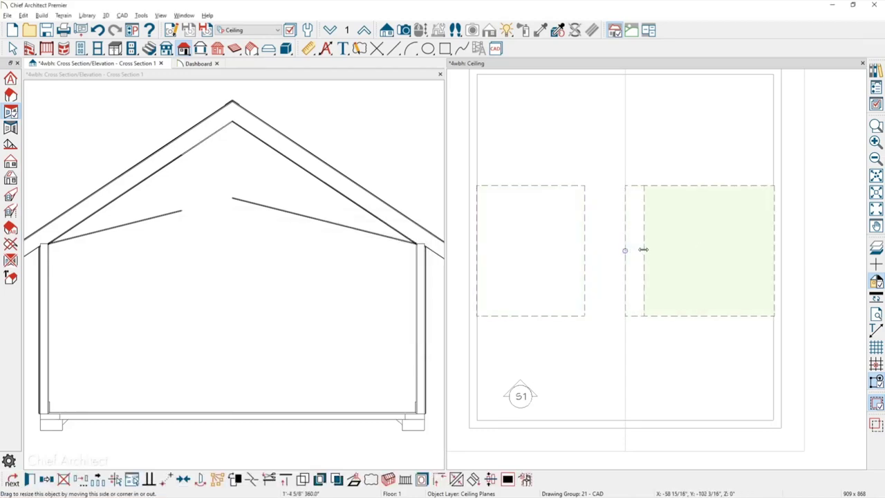
pyautogui.press('Tab')
pyautogui.write('3')
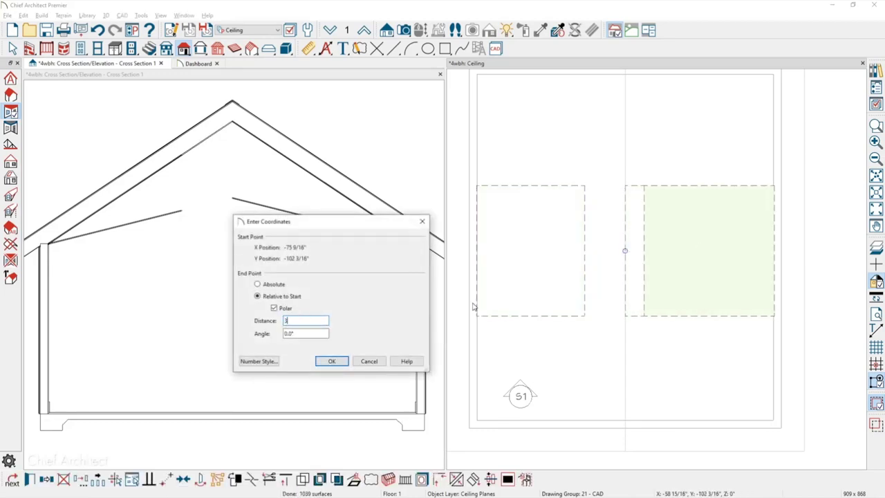
pyautogui.press('Return')
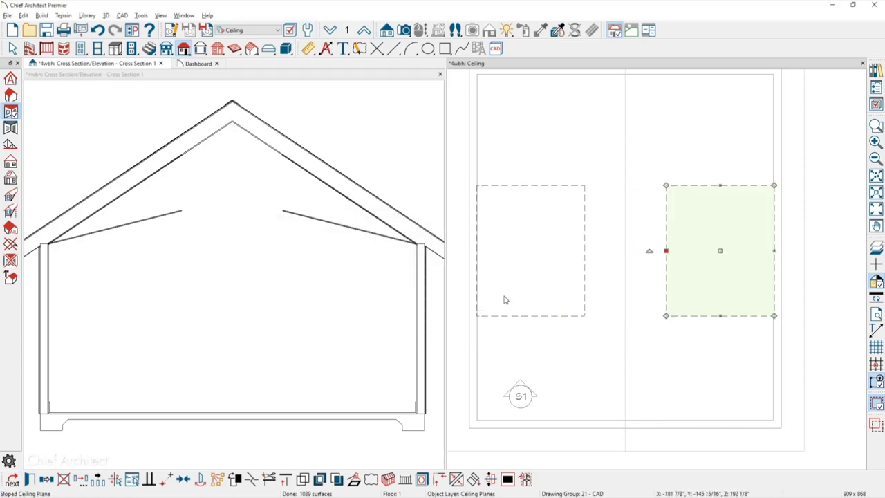
# Step: Draw a narrow ceiling plane toward the ridge with a baseline about 9'-7" long along the left plane's upper edge
pyautogui.click(11, 112)
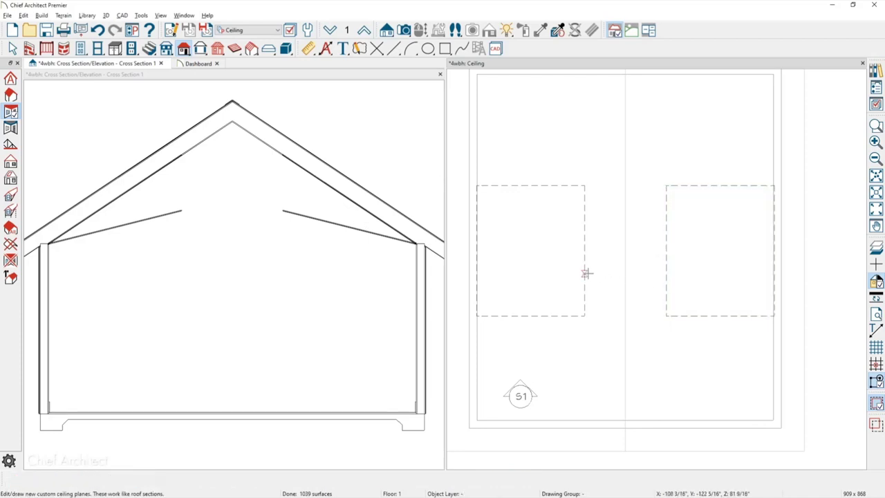
pyautogui.moveTo(584, 316); pyautogui.dragTo(585, 185)
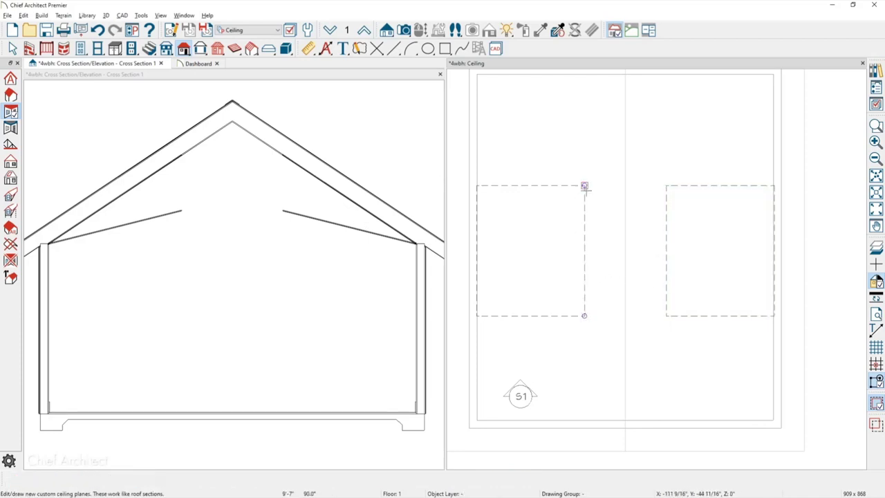
pyautogui.click(606, 206)
pyautogui.scroll(4, 174, 210)
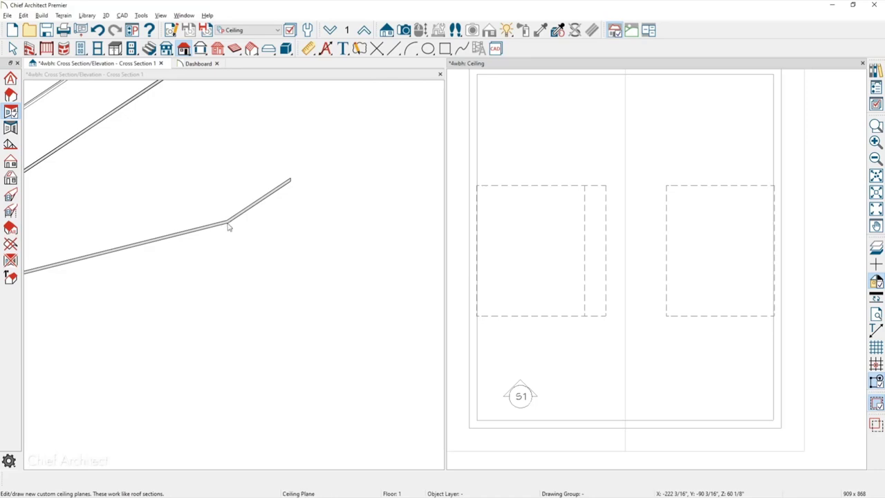
pyautogui.press('space')
# Step: Copy the ridge height from the right ceiling plane's specification without changing that plane
pyautogui.doubleClick(667, 296)
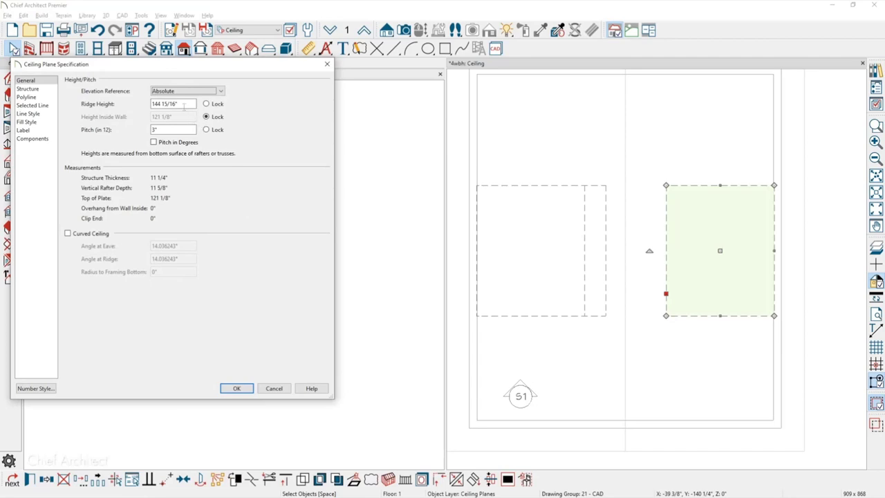
pyautogui.moveTo(184, 104); pyautogui.dragTo(152, 103)
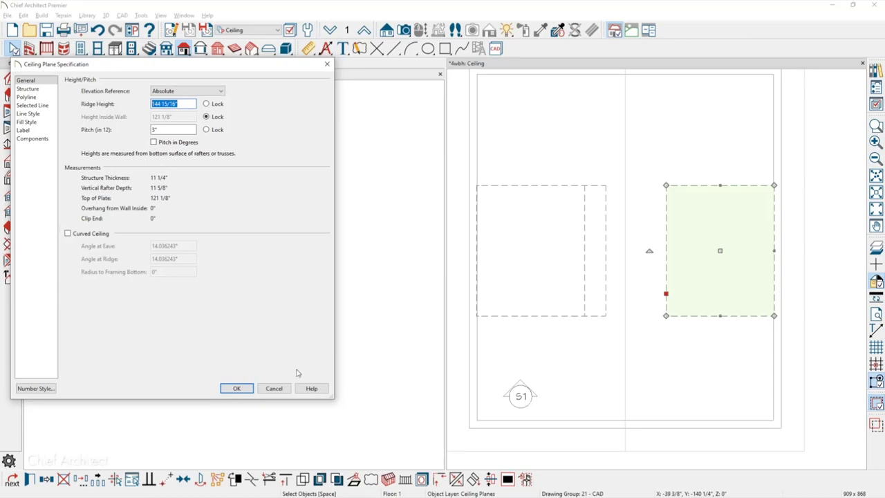
pyautogui.click(274, 388)
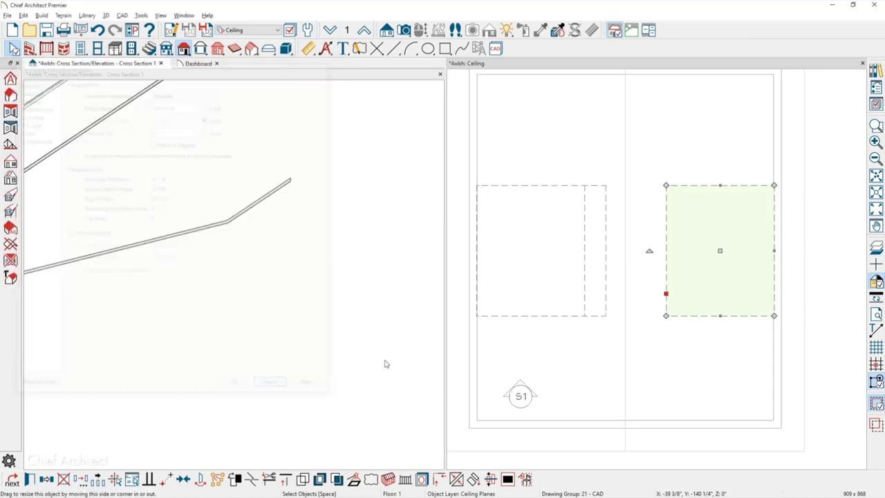
# Step: Set the narrow ceiling plane's pitch to 0 and its ridge height to 144 15/16"
pyautogui.click(607, 263)
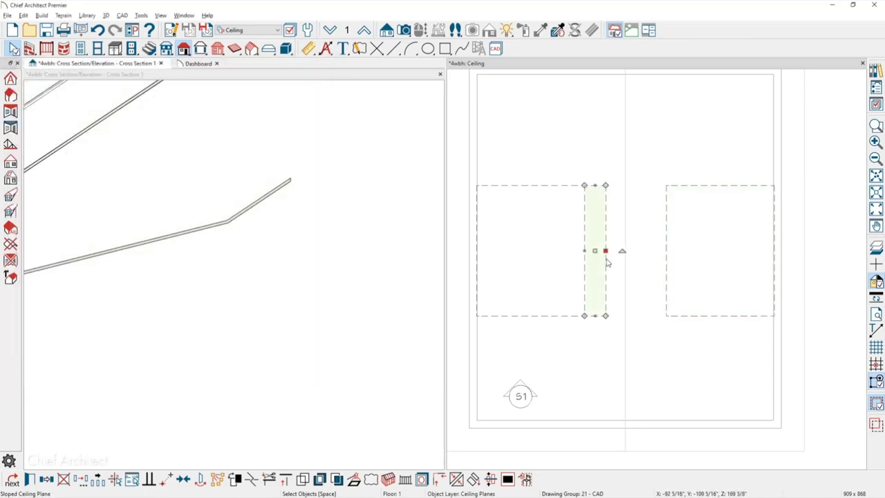
pyautogui.doubleClick(608, 262)
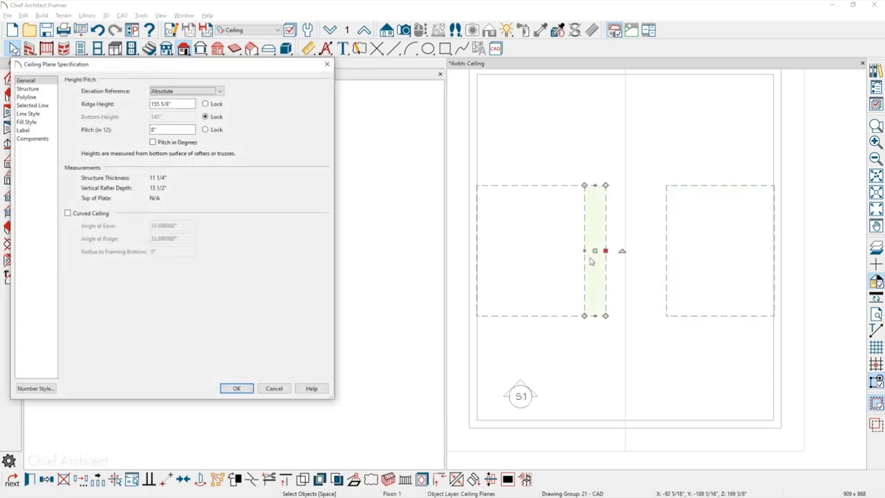
pyautogui.doubleClick(179, 130)
pyautogui.write('0')
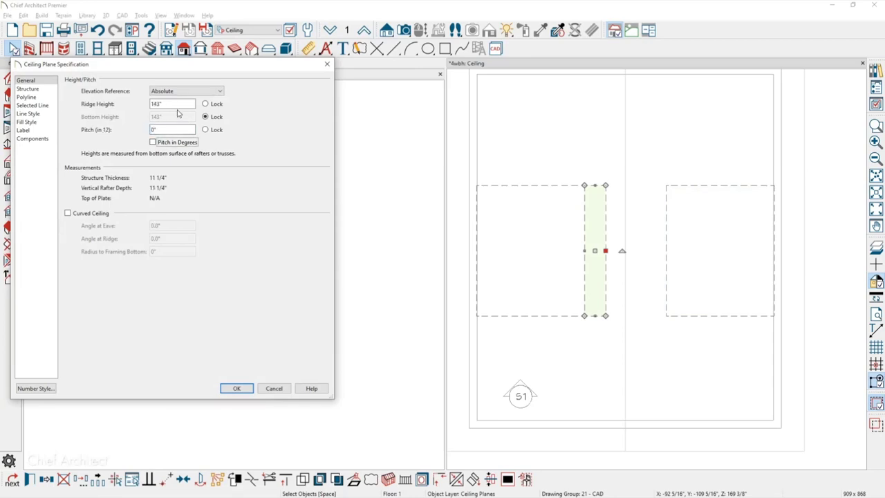
pyautogui.press('Tab')
pyautogui.write('144 15/16')
pyautogui.click(232, 391)
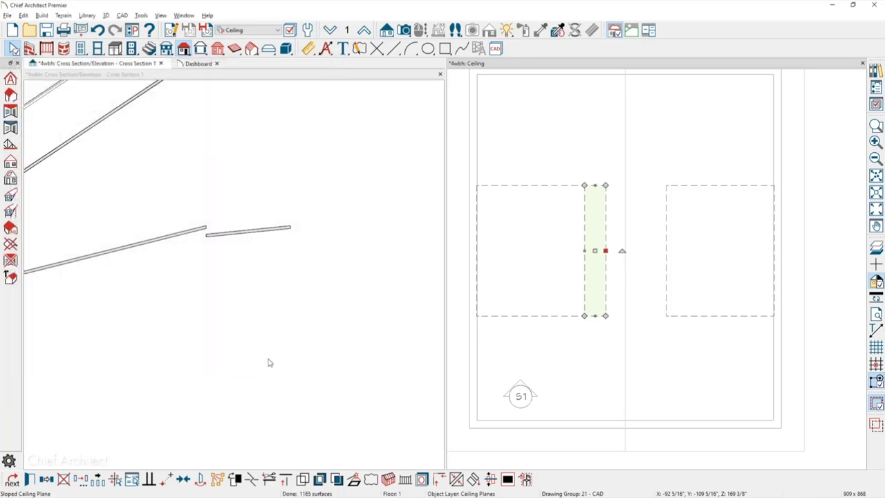
# Step: Flatten the narrow ceiling plane to a 0 pitch with its ridge height locked, and extend it to the right plane's upper edge
pyautogui.doubleClick(313, 227)
pyautogui.moveTo(191, 130); pyautogui.dragTo(131, 132)
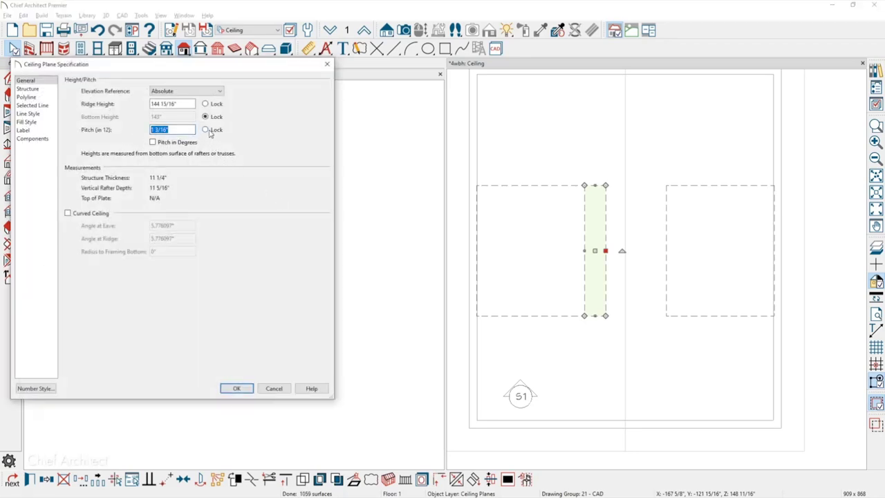
pyautogui.click(206, 104)
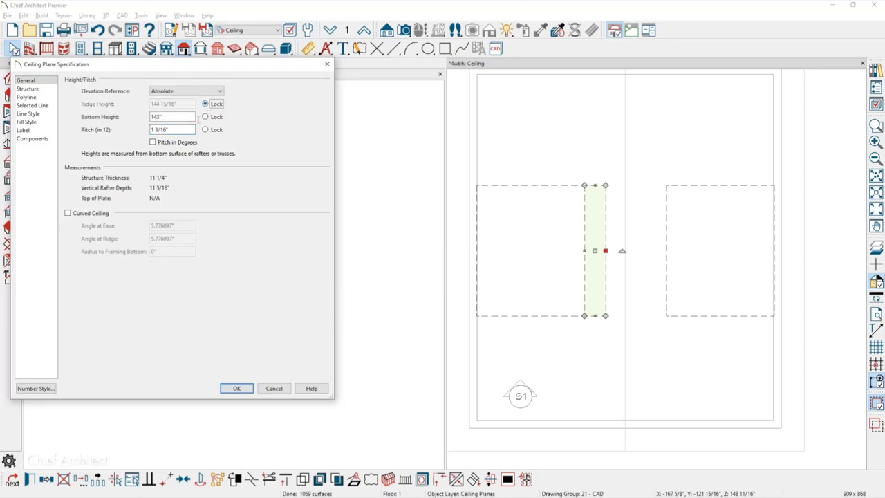
pyautogui.moveTo(170, 130); pyautogui.dragTo(102, 142)
pyautogui.write('0')
pyautogui.press('Tab')
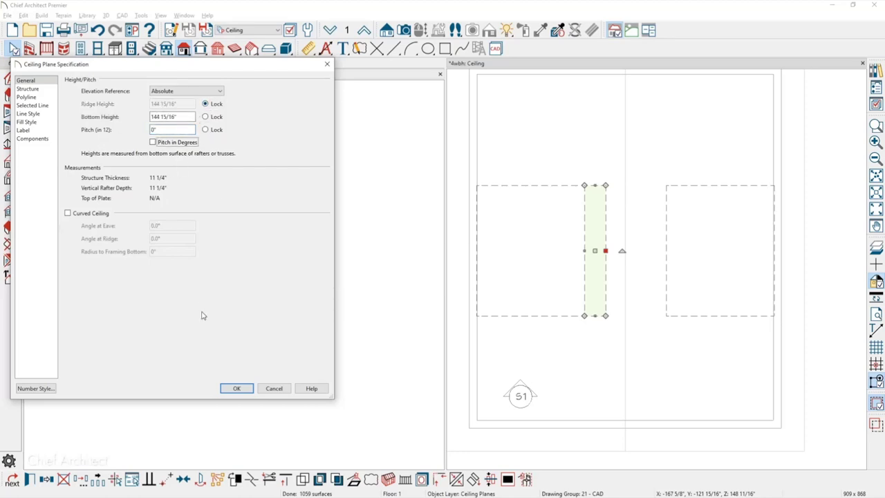
pyautogui.click(237, 388)
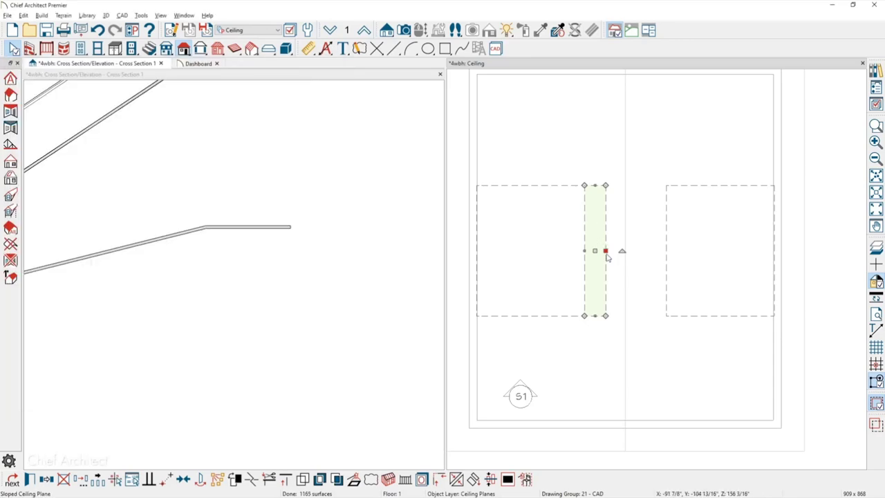
pyautogui.moveTo(605, 250); pyautogui.dragTo(666, 251)
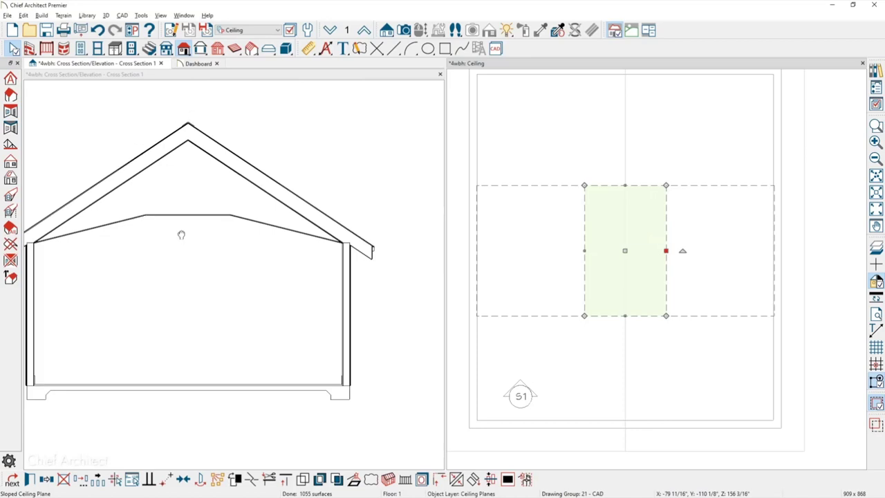
pyautogui.click(256, 221)
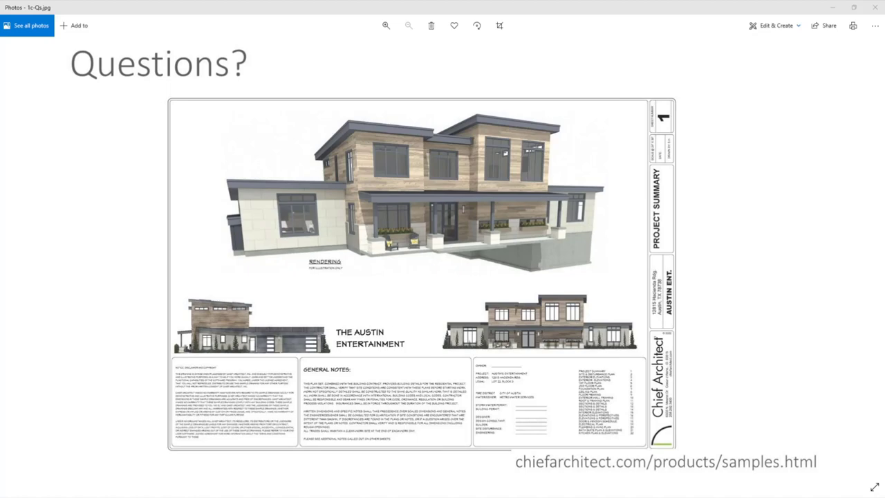
# Step: Examine the kitchen rendering Kitchen1-Std-LD.jpg in Photos, including the walls and ceiling above the cabinets, and return to the ceiling plan
pyautogui.press('Right')
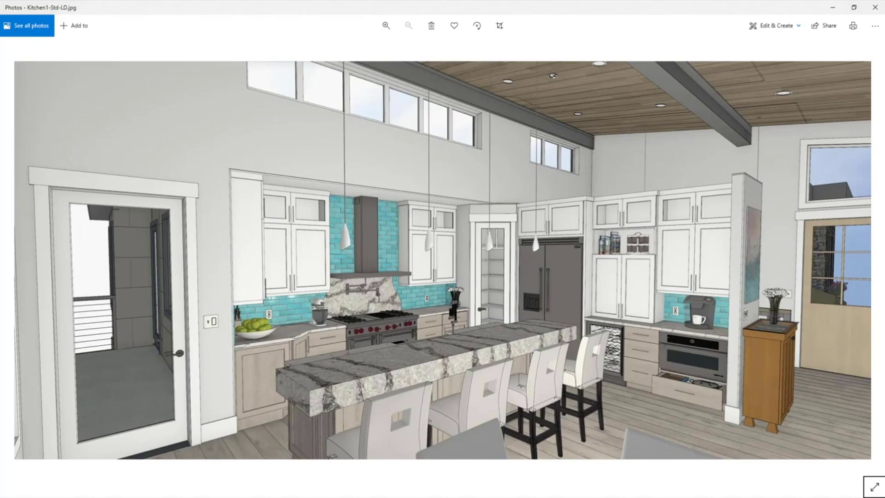
pyautogui.keyDown('ctrl'); pyautogui.scroll(3, 512, 248); pyautogui.keyUp('ctrl')
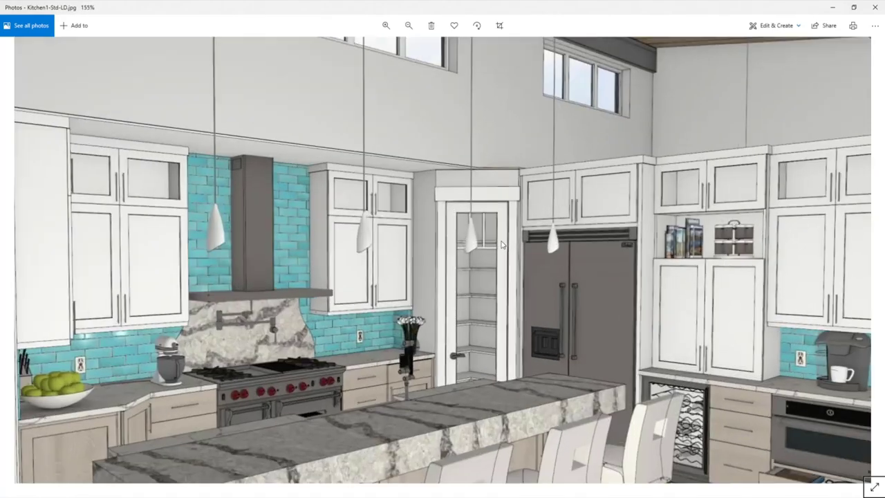
pyautogui.keyDown('ctrl'); pyautogui.scroll(1, 502, 244); pyautogui.keyUp('ctrl')
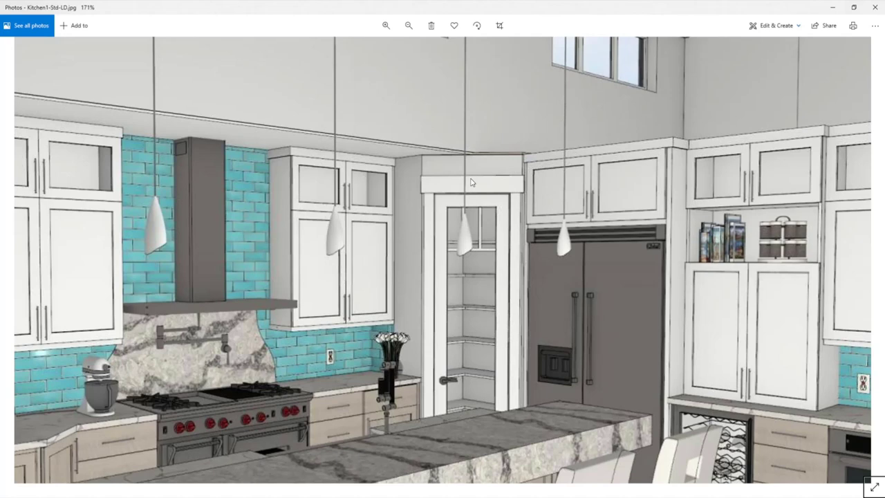
pyautogui.scroll(-5, 471, 182)
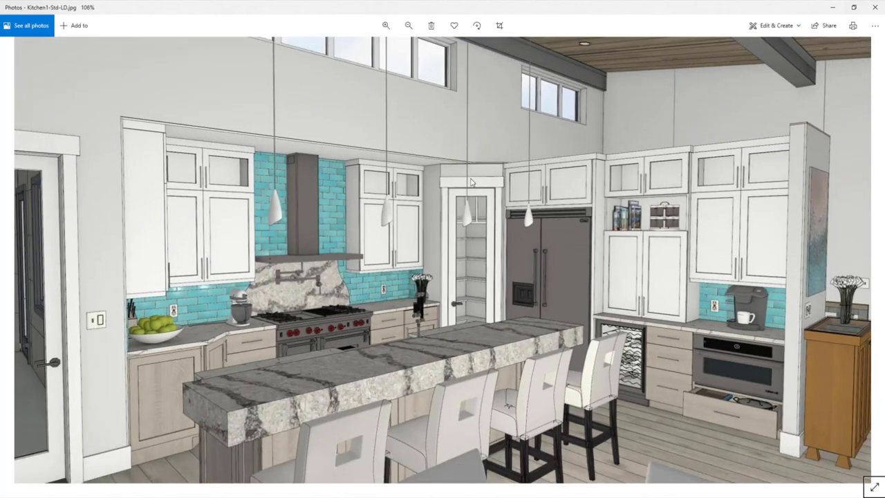
pyautogui.scroll(-1, 471, 181)
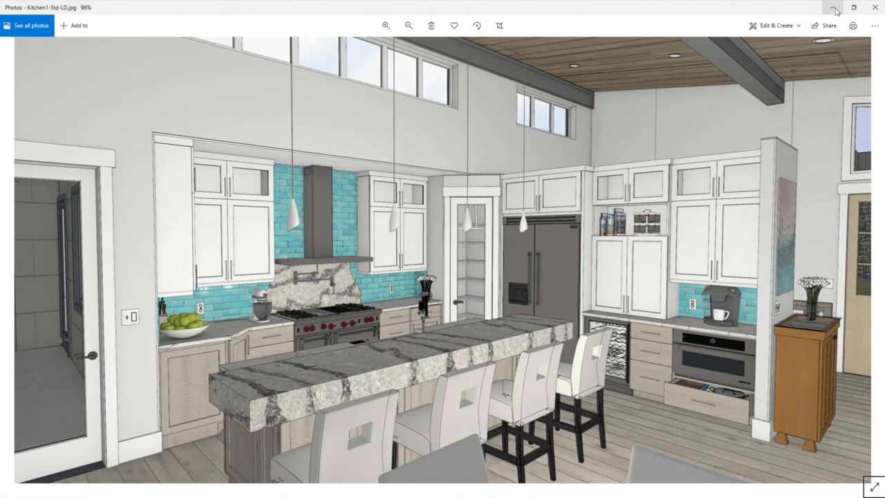
pyautogui.click(835, 9)
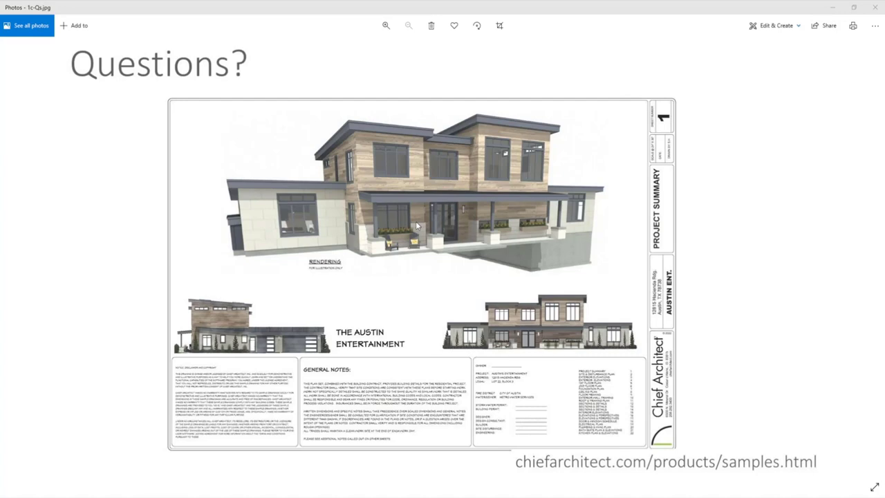
pyautogui.click(832, 8)
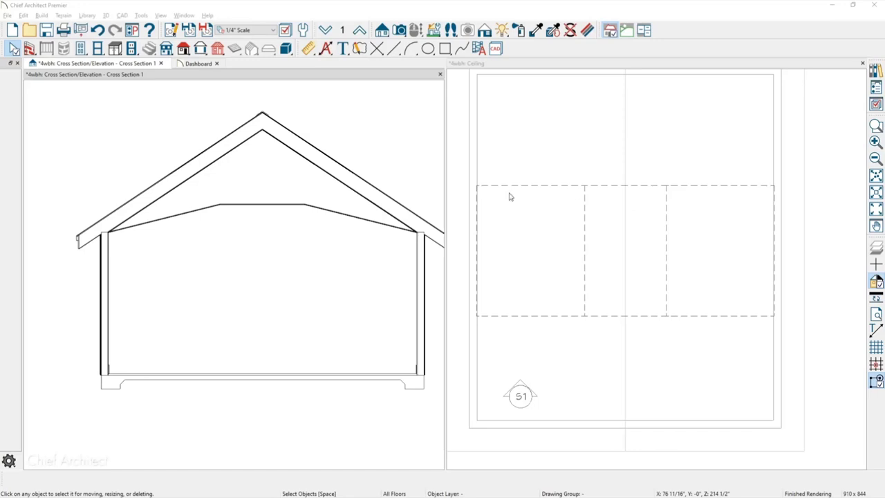
# Step: Delete all three custom ceiling planes from the plan
pyautogui.moveTo(452, 159); pyautogui.dragTo(802, 339)
pyautogui.press('Delete')
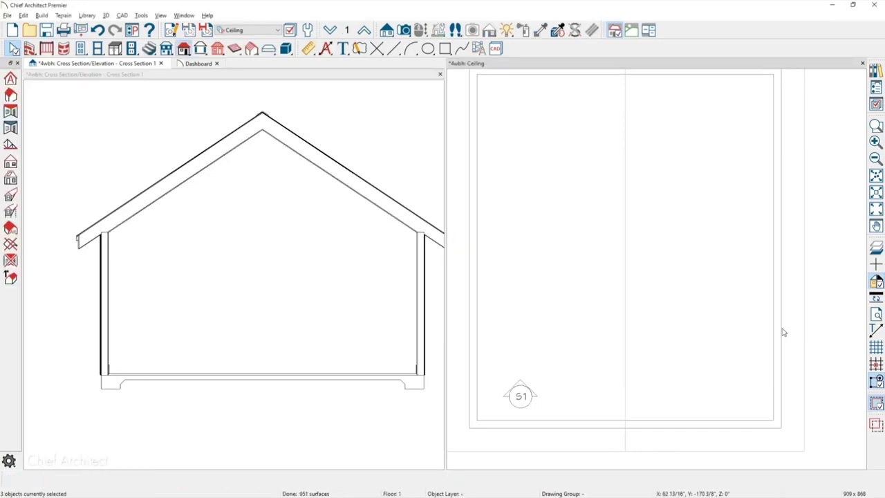
pyautogui.moveTo(644, 231); pyautogui.dragTo(640, 253, button='middle')
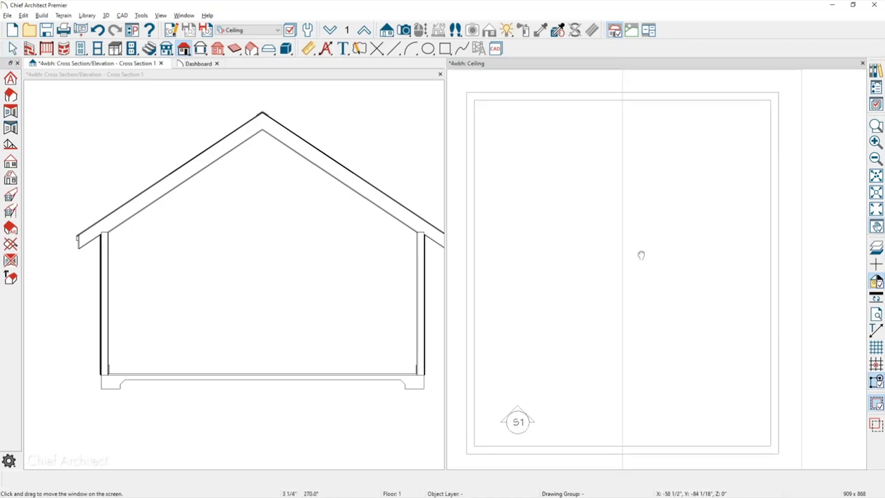
# Step: Close the Cross Section 1 view and the Dashboard, keeping only the 4wbh ceiling plan open
pyautogui.scroll(1, 540, 201)
pyautogui.moveTo(539, 200); pyautogui.dragTo(609, 235, button='middle')
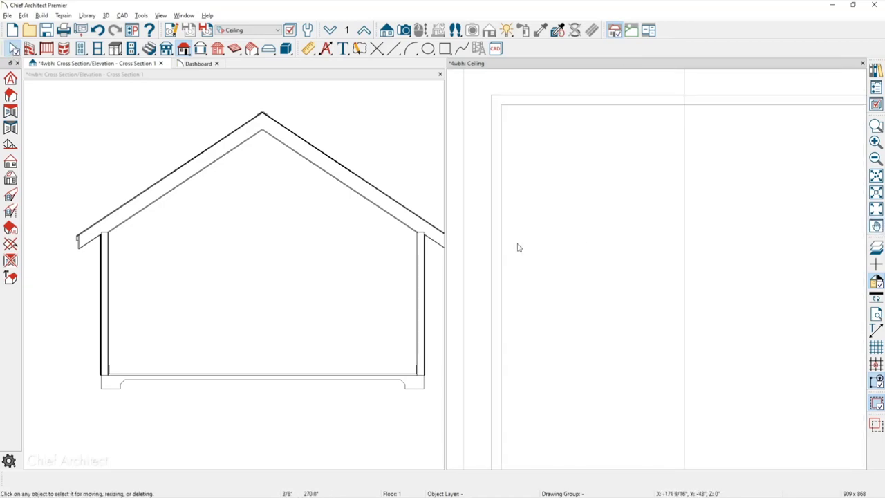
pyautogui.click(441, 74)
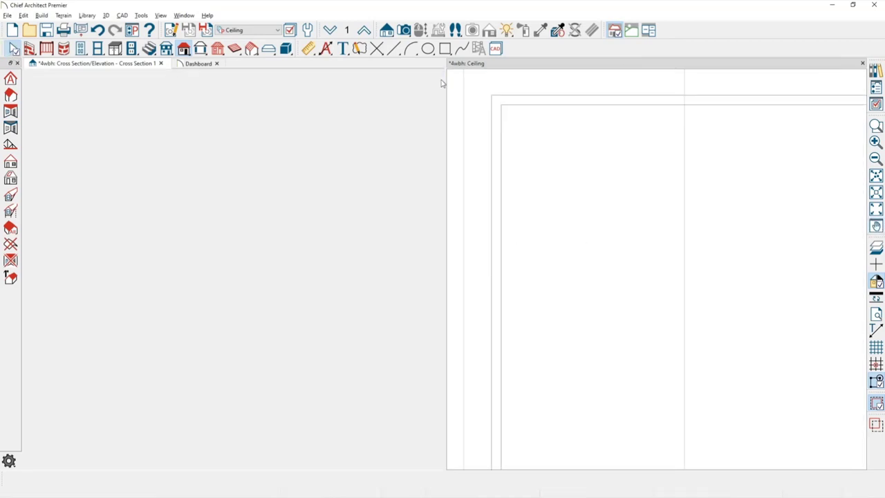
pyautogui.click(440, 64)
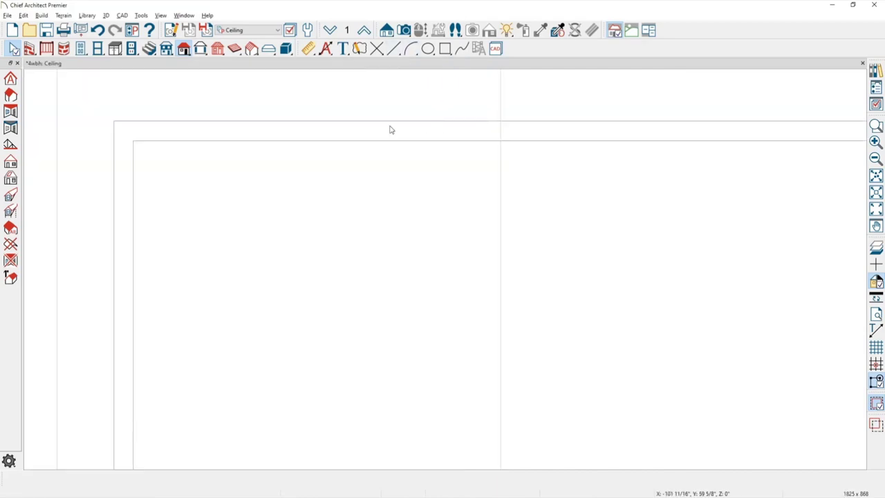
# Step: Draw three connected interior walls, the middle one at 45 degrees, enclosing a small angled closet in the plan's upper-left corner
pyautogui.click(29, 48)
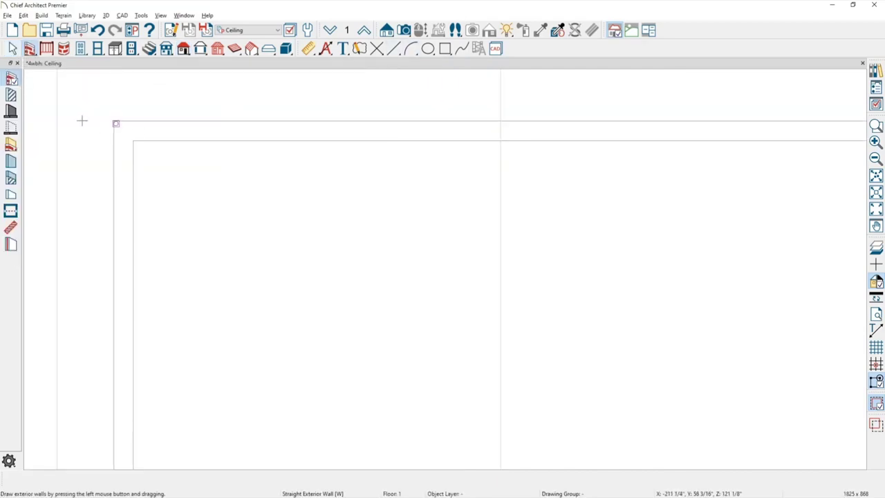
pyautogui.scroll(-2, 277, 198)
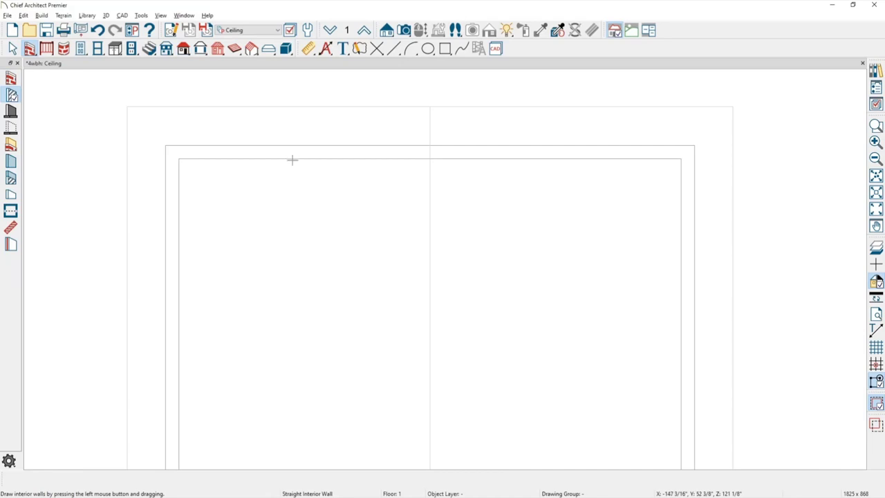
pyautogui.moveTo(292, 159); pyautogui.dragTo(291, 222)
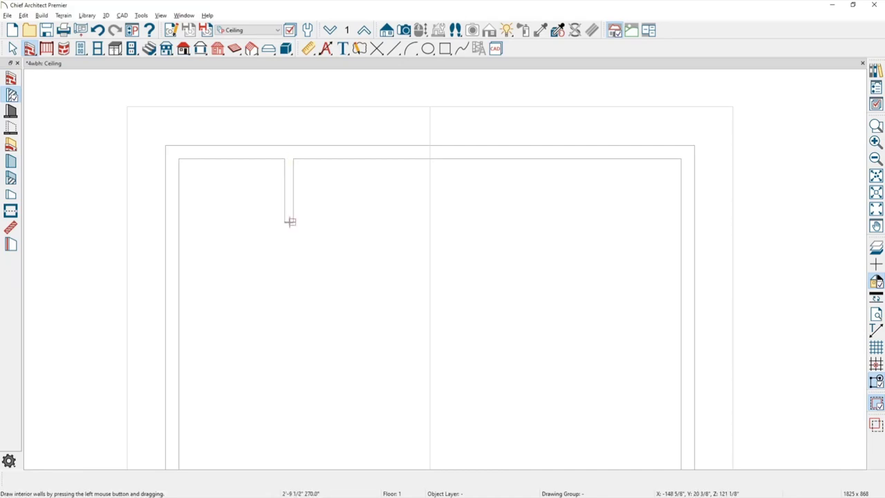
pyautogui.moveTo(179, 274); pyautogui.dragTo(288, 224)
pyautogui.scroll(2, 217, 294)
pyautogui.press('space')
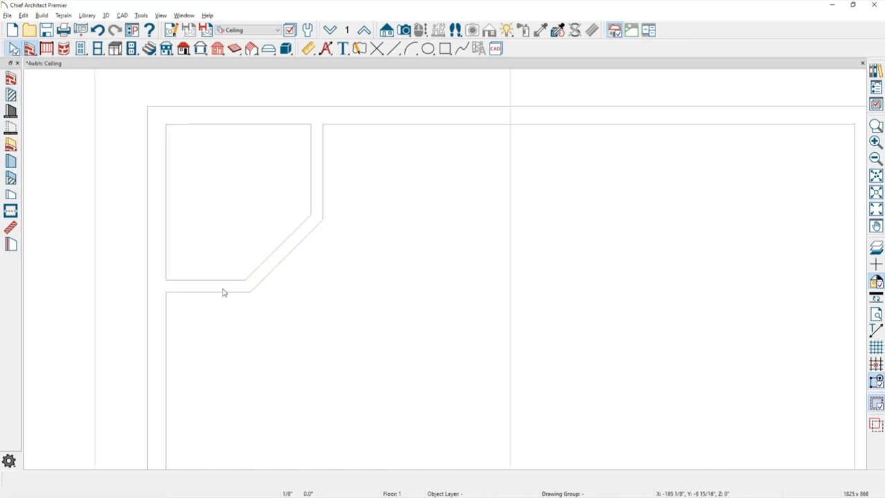
pyautogui.click(245, 289)
pyautogui.click(247, 282)
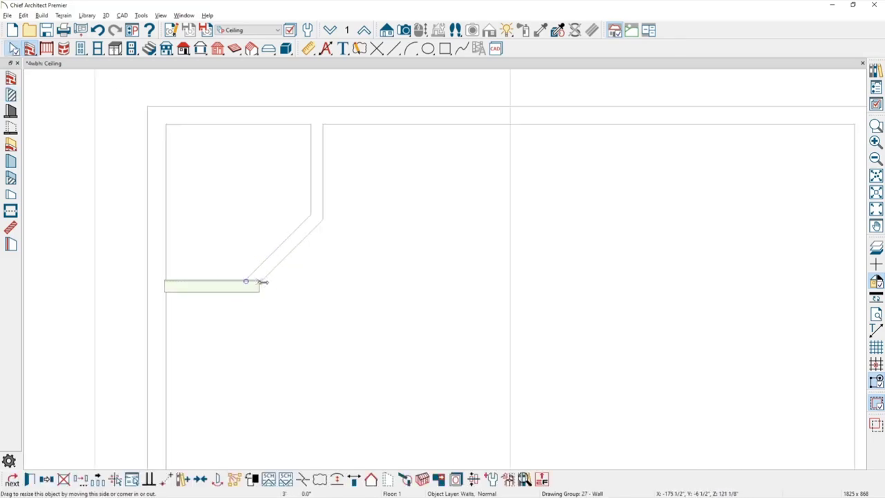
pyautogui.click(263, 285)
pyautogui.click(258, 268)
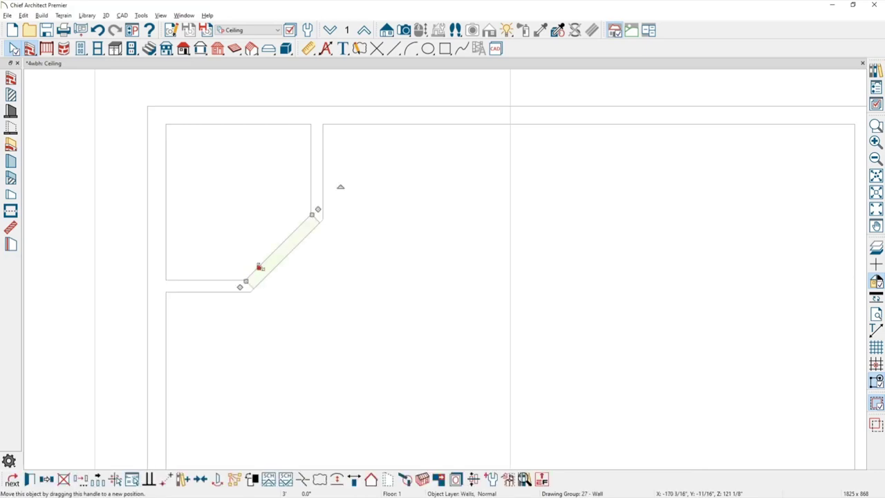
pyautogui.moveTo(257, 264); pyautogui.dragTo(275, 272)
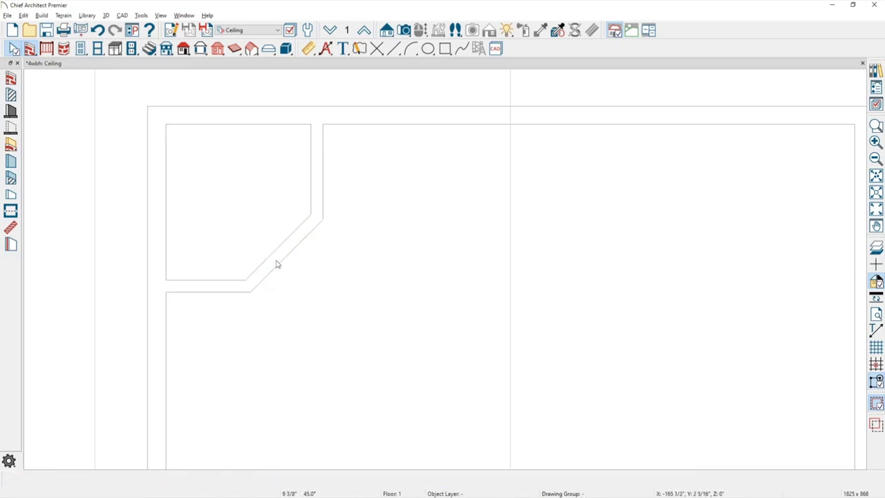
# Step: Create a full camera view from inside the room looking toward the angled corner closet
pyautogui.scroll(-1, 280, 157)
pyautogui.click(402, 31)
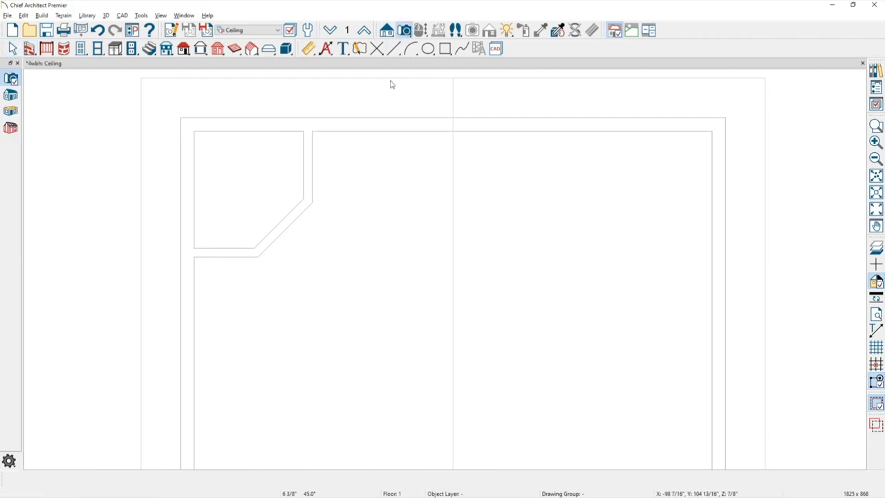
pyautogui.scroll(-1, 369, 217)
pyautogui.moveTo(494, 363); pyautogui.dragTo(381, 255)
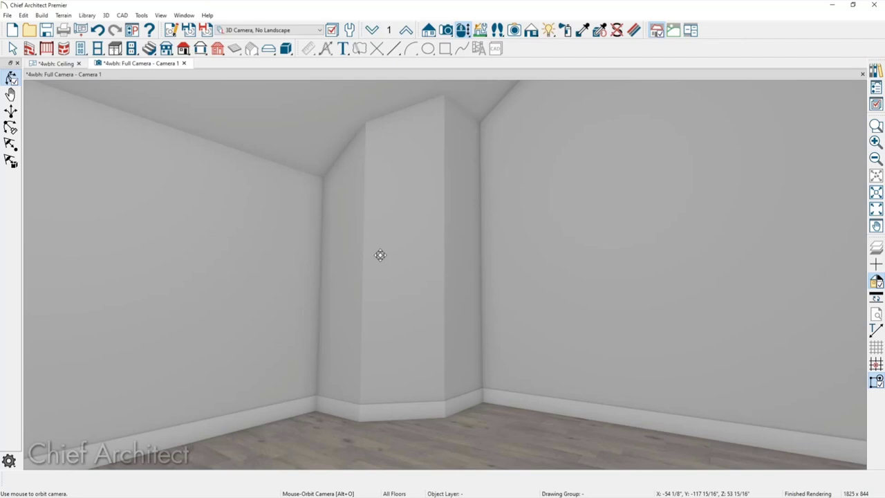
# Step: Turn on Flat Ceiling Over This Room for the main room
pyautogui.moveTo(380, 256); pyautogui.dragTo(431, 337)
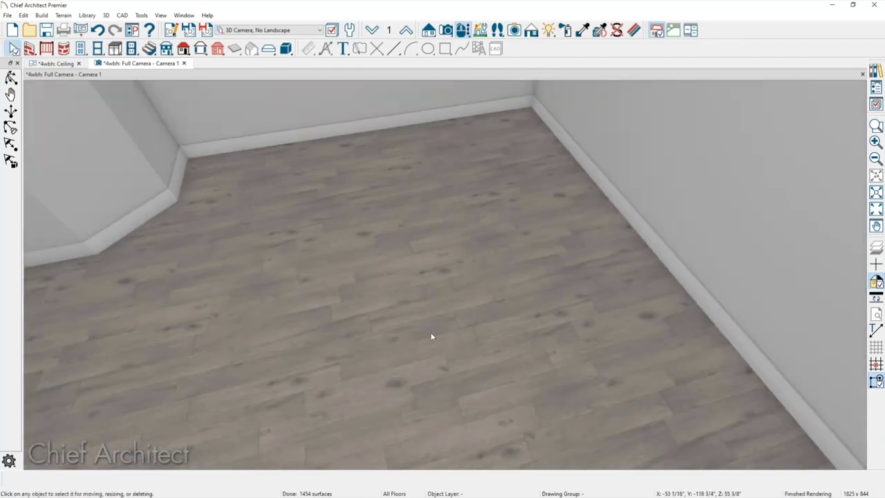
pyautogui.moveTo(431, 337); pyautogui.dragTo(411, 420, button='middle')
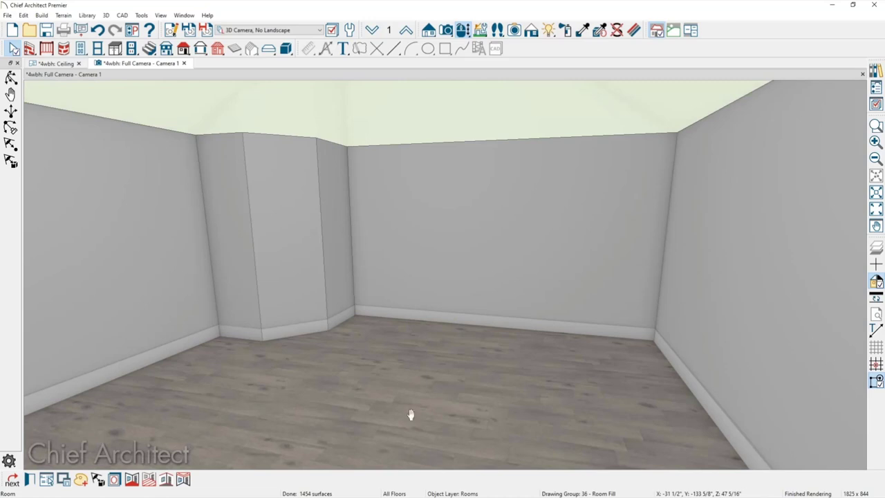
pyautogui.doubleClick(408, 417)
pyautogui.click(195, 238)
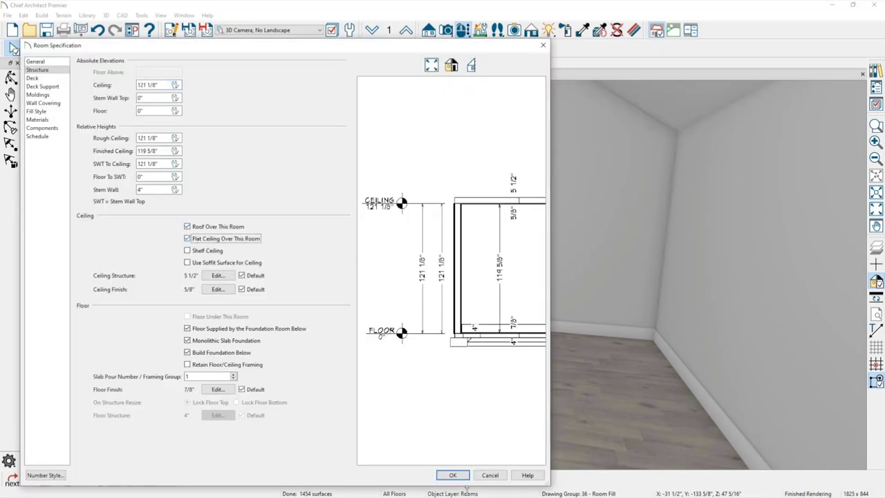
pyautogui.click(461, 477)
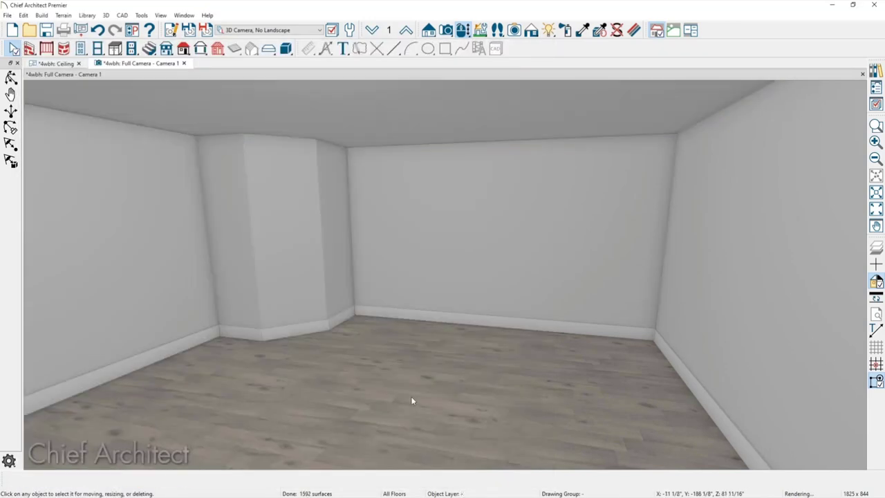
# Step: Place a soffit section under the ceiling along the wall beside the angled closet
pyautogui.scroll(2, 306, 295)
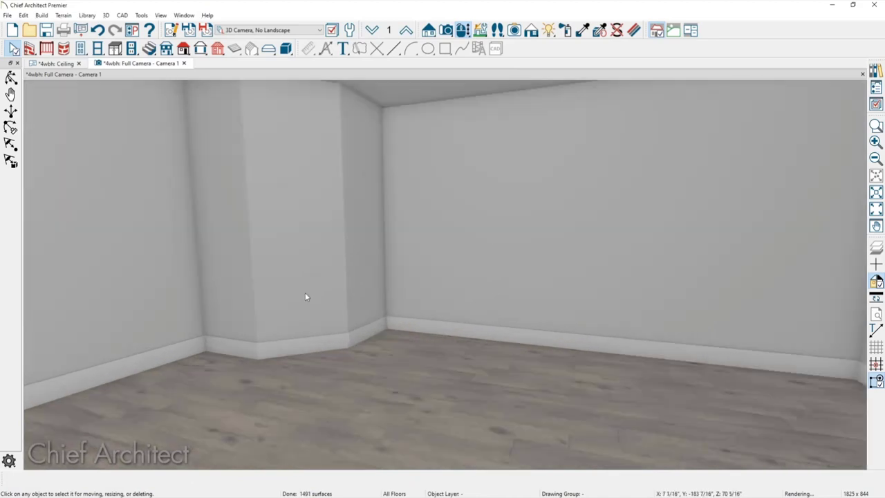
pyautogui.moveTo(320, 292); pyautogui.dragTo(368, 375, button='middle')
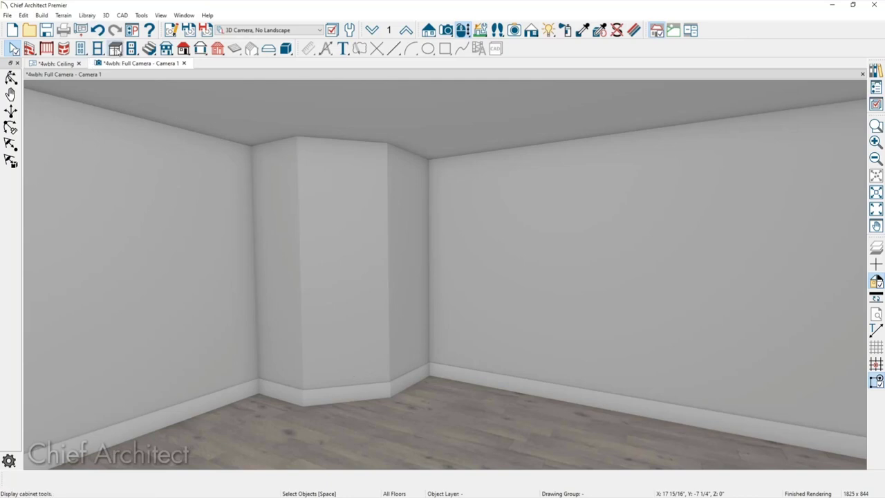
pyautogui.click(114, 48)
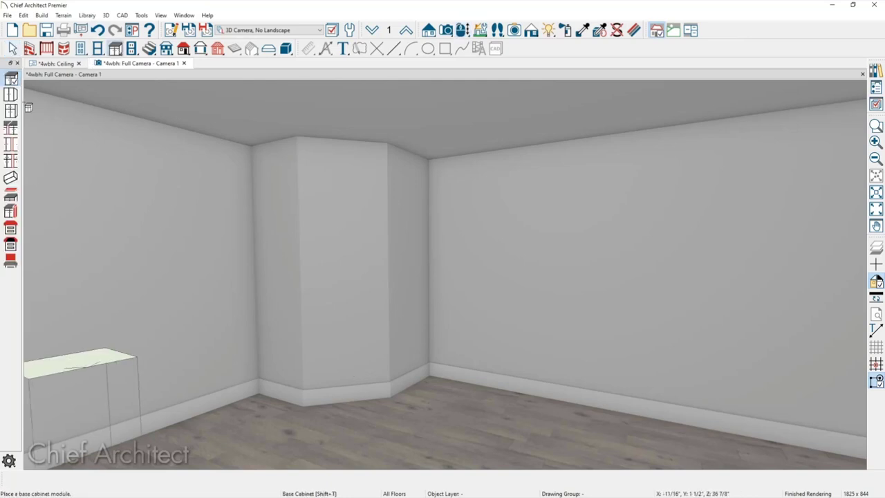
pyautogui.click(11, 179)
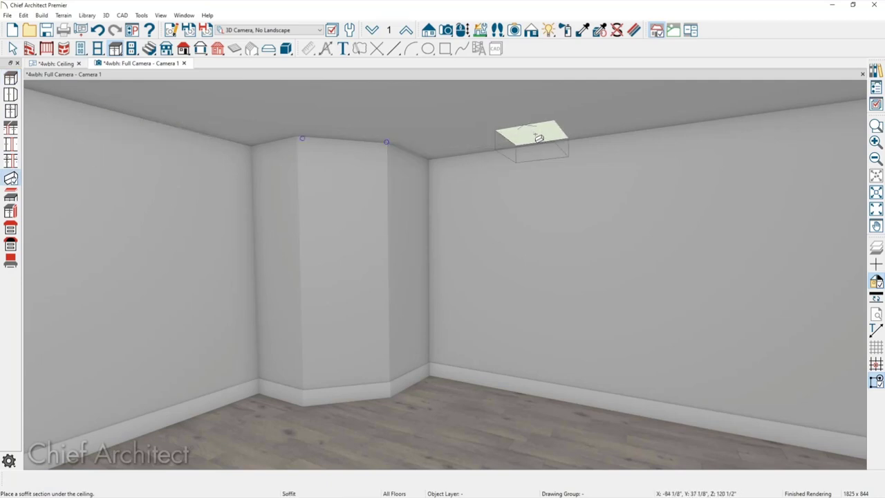
pyautogui.click(535, 138)
# Step: Stretch the soffit at both ends, bringing one end against the angled closet and lengthening the other along the wall
pyautogui.click(533, 149)
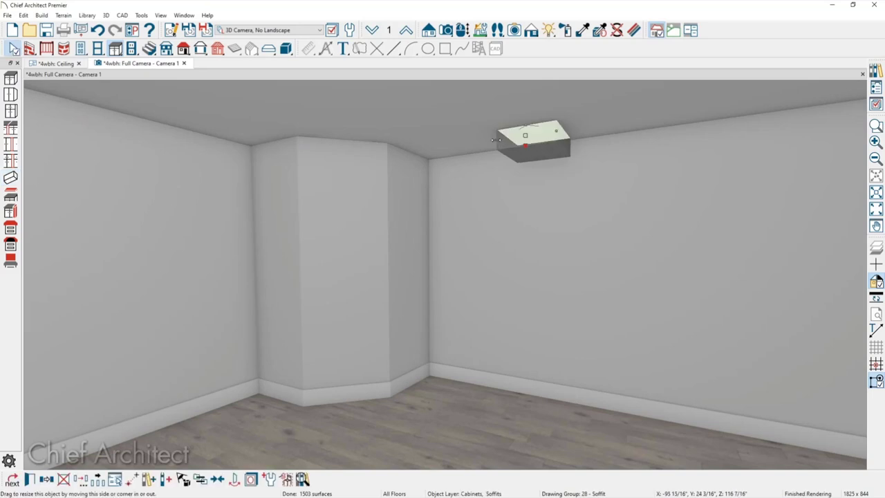
pyautogui.moveTo(500, 145); pyautogui.dragTo(405, 150)
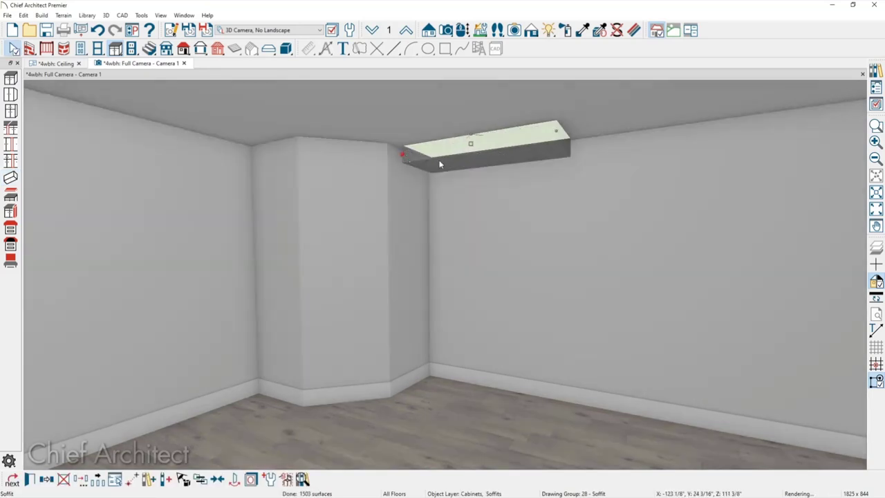
pyautogui.moveTo(570, 136); pyautogui.dragTo(612, 135)
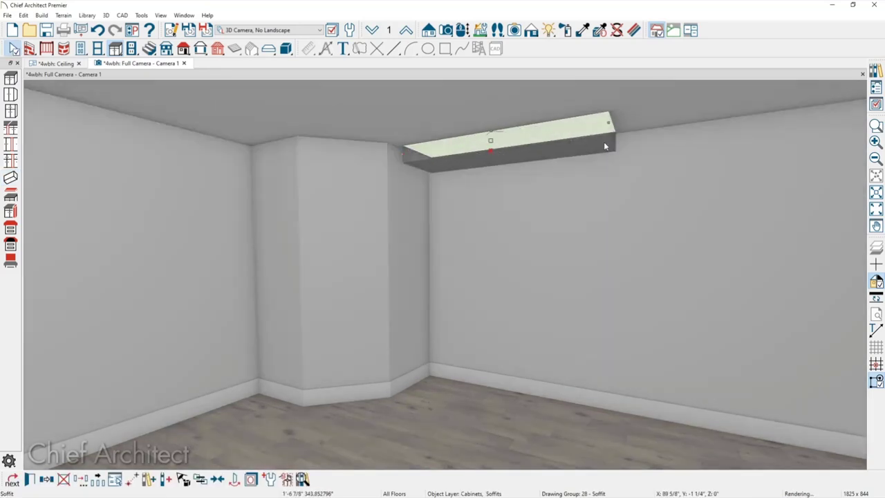
pyautogui.press('Escape')
# Step: Examine the soffit, the angled closet walls and the flat ceiling from several camera angles
pyautogui.moveTo(446, 198); pyautogui.dragTo(466, 194, button='middle')
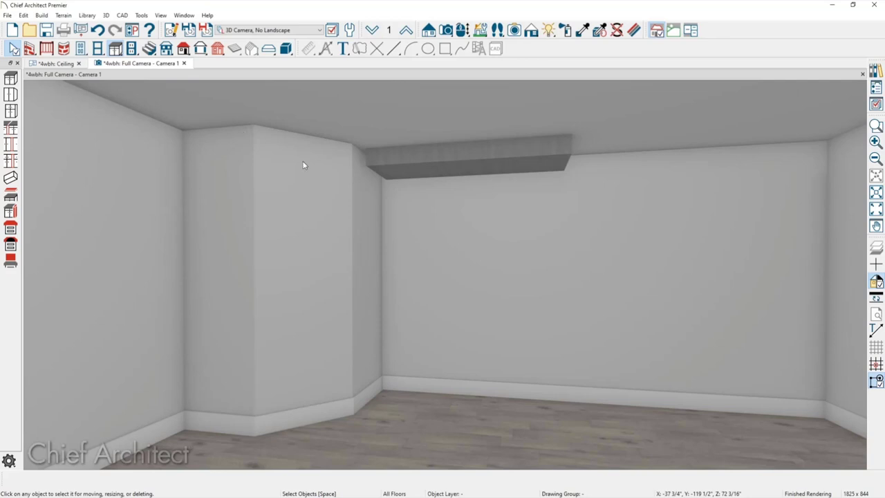
pyautogui.scroll(-2, 394, 181)
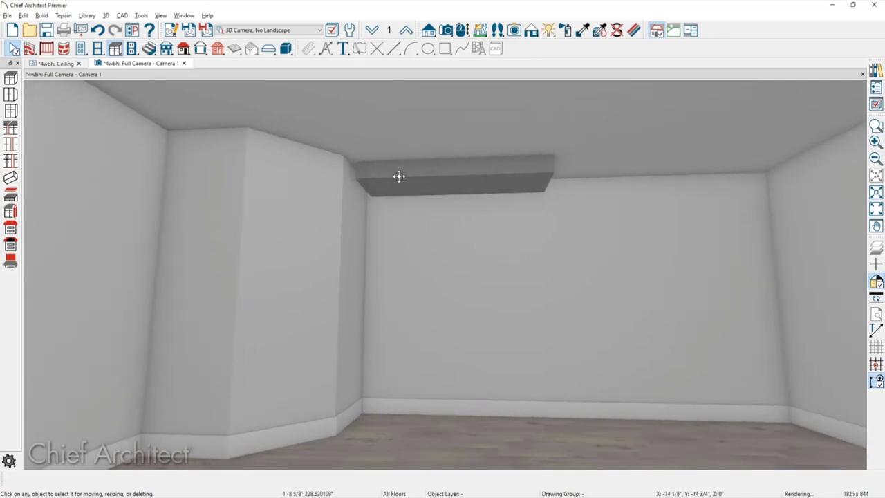
pyautogui.scroll(-1, 400, 175)
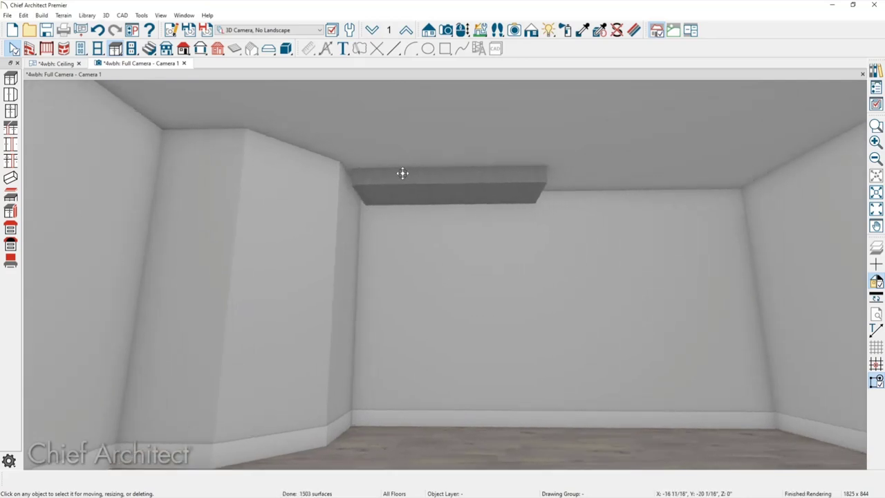
pyautogui.moveTo(395, 223); pyautogui.dragTo(358, 256, button='middle')
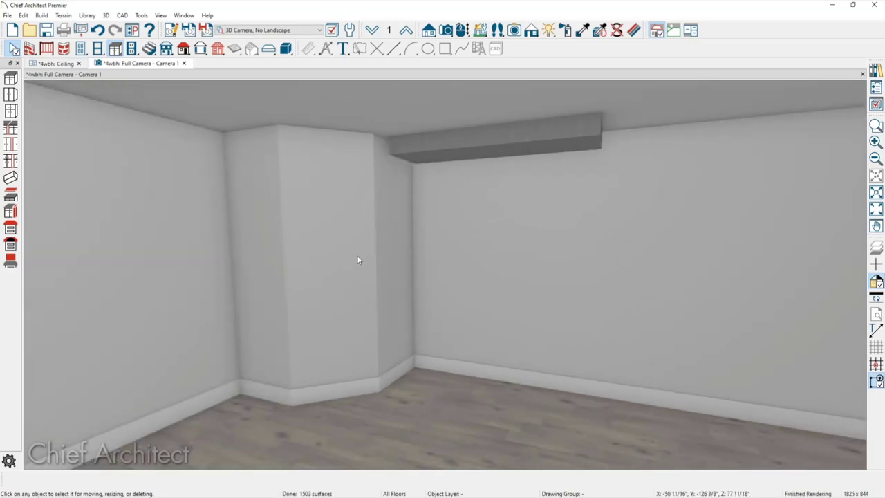
pyautogui.moveTo(357, 279); pyautogui.dragTo(376, 224, button='middle')
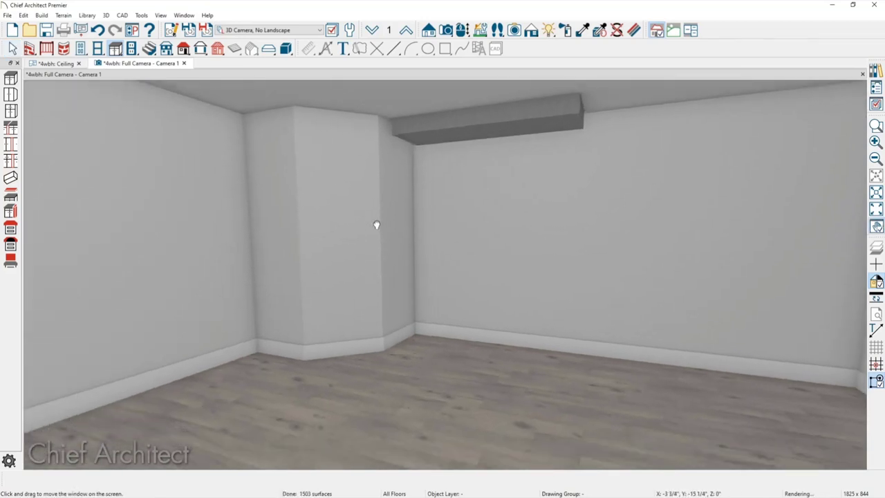
pyautogui.doubleClick(438, 395)
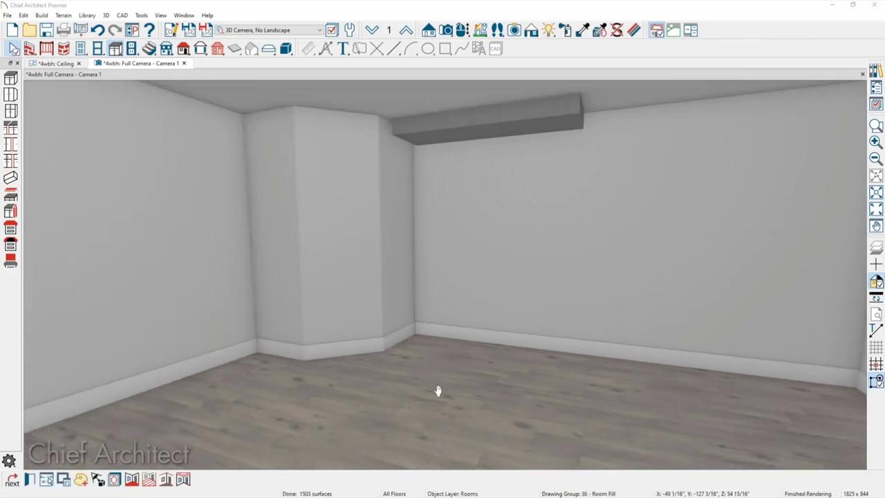
pyautogui.press('Escape')
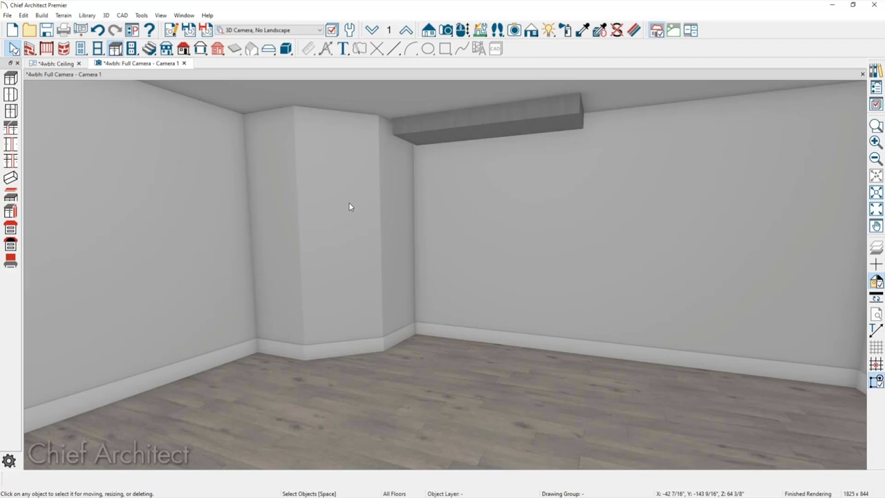
# Step: Open the soffit's specification at its molding profiles
pyautogui.doubleClick(484, 129)
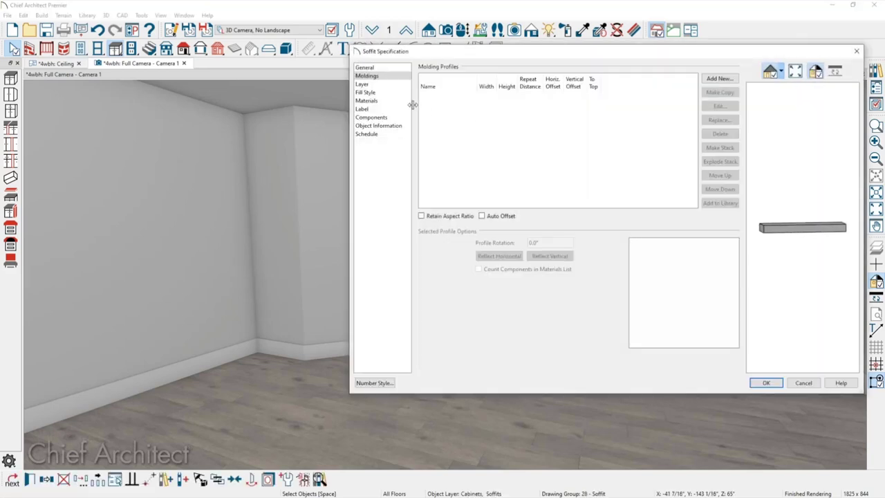
pyautogui.click(720, 78)
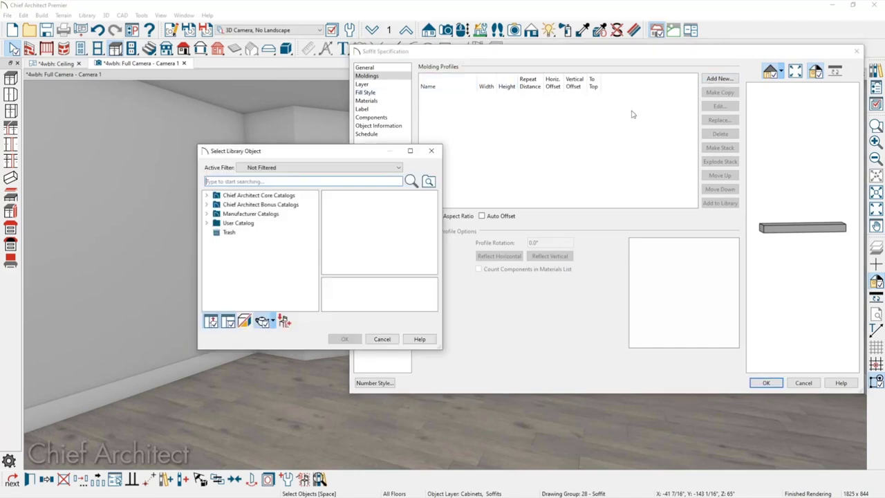
pyautogui.doubleClick(222, 196)
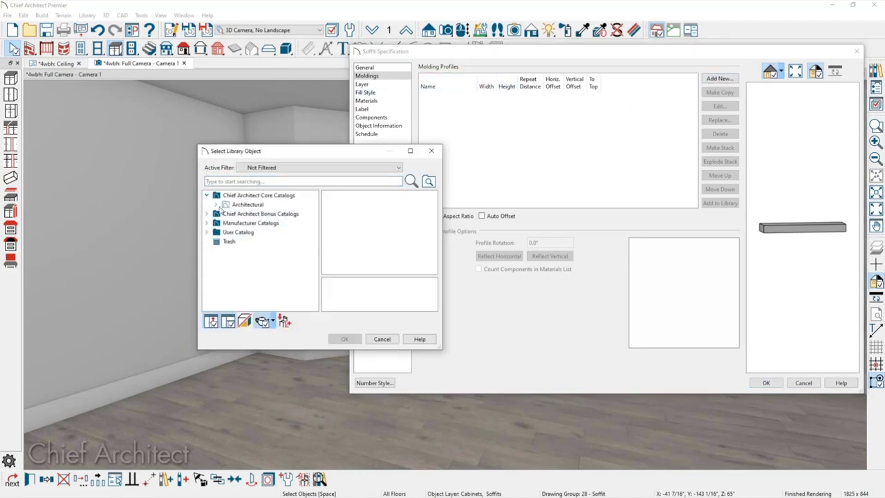
pyautogui.click(217, 205)
pyautogui.click(246, 214)
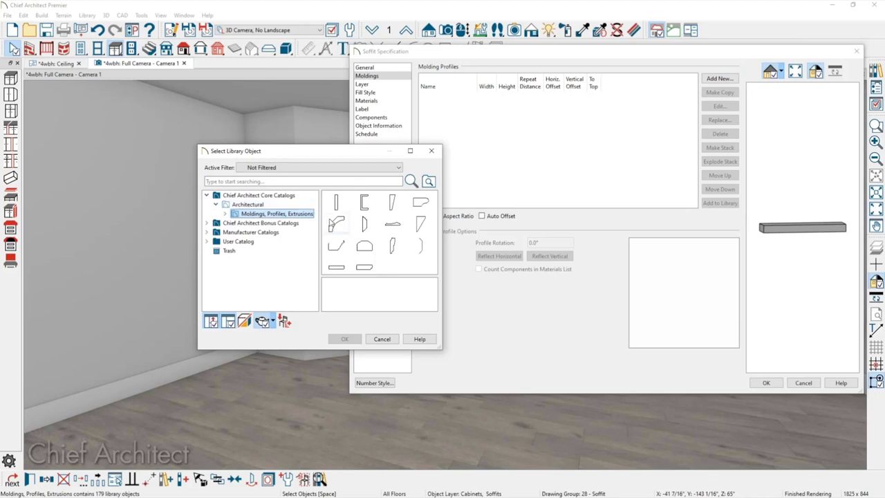
pyautogui.doubleClick(332, 222)
pyautogui.click(332, 201)
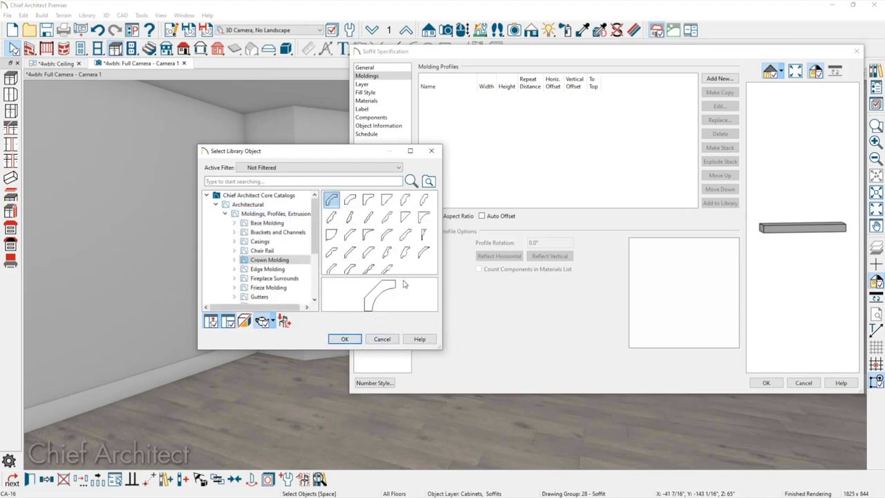
pyautogui.press('Escape')
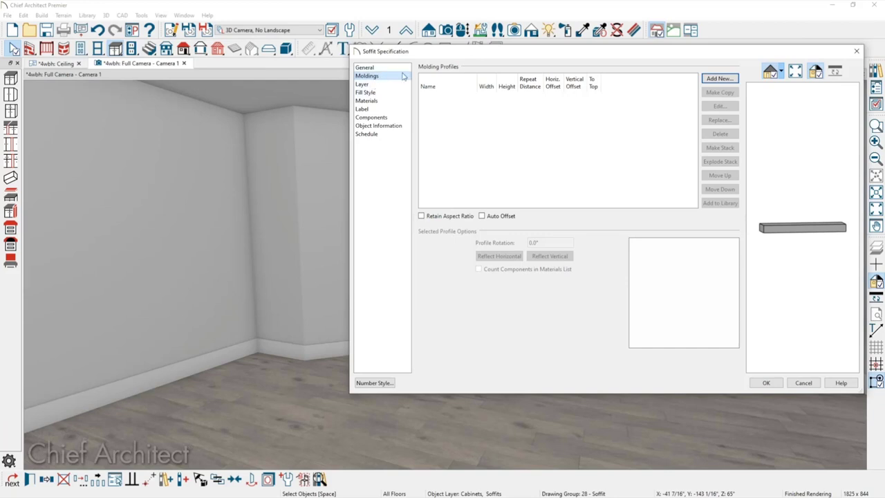
# Step: Add the CA-16 crown molding profile from the Chief Architect Core Catalogs to the soffit and apply the change
pyautogui.click(719, 78)
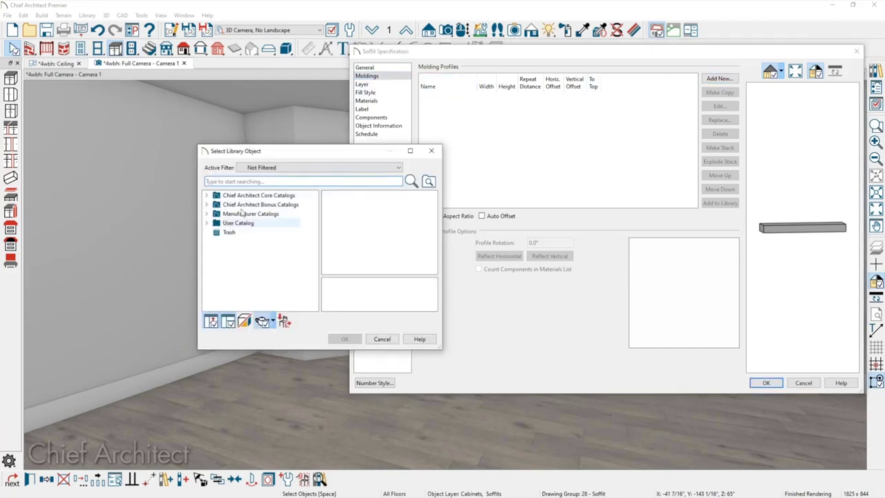
pyautogui.click(206, 195)
pyautogui.click(216, 205)
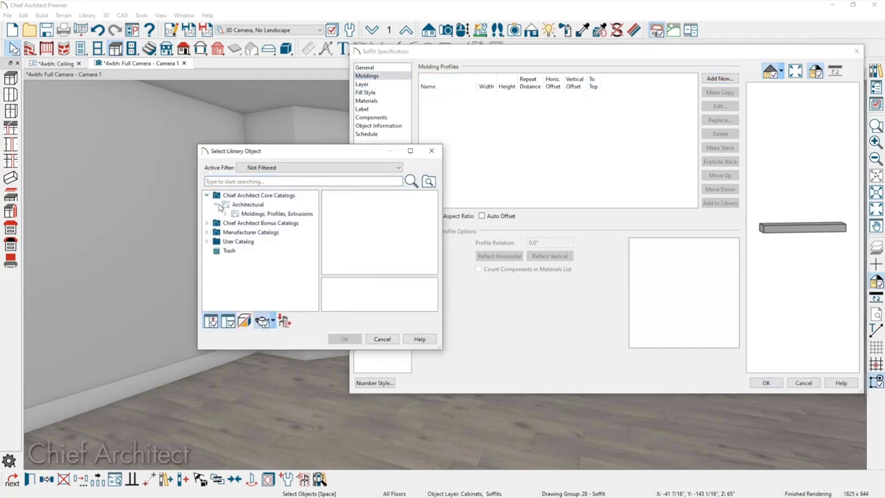
pyautogui.click(253, 215)
pyautogui.doubleClick(337, 228)
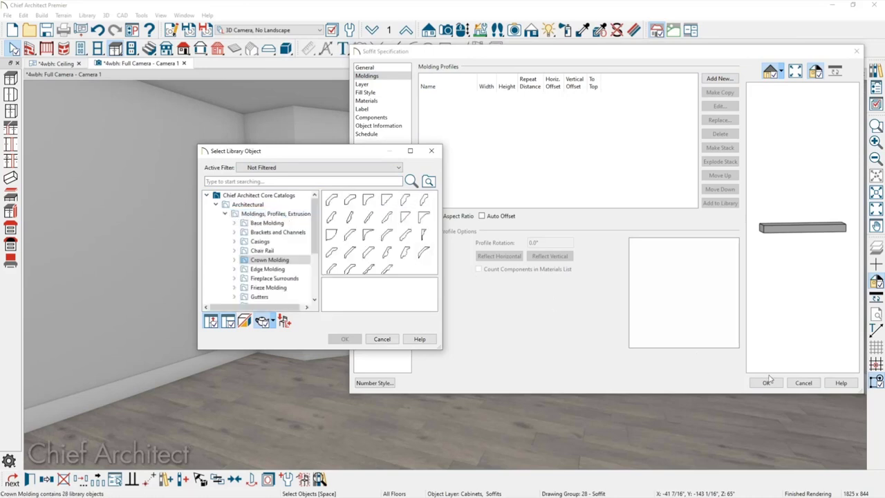
pyautogui.click(330, 201)
pyautogui.click(344, 339)
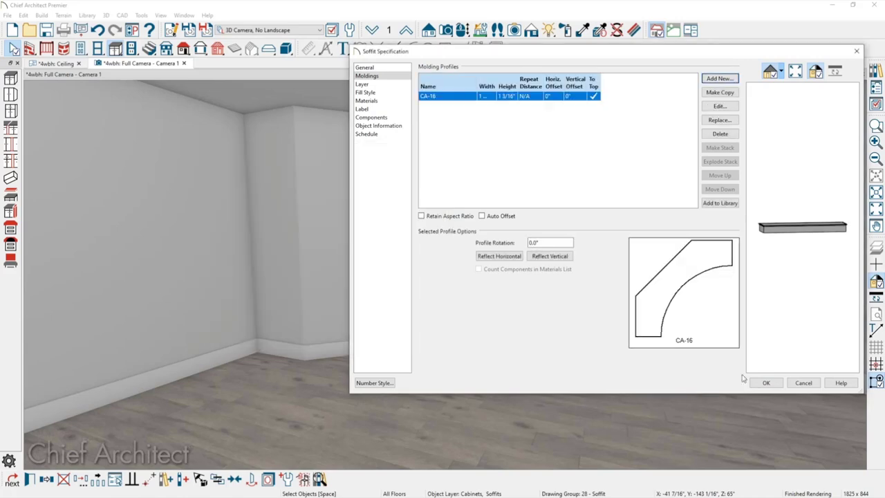
pyautogui.click(766, 382)
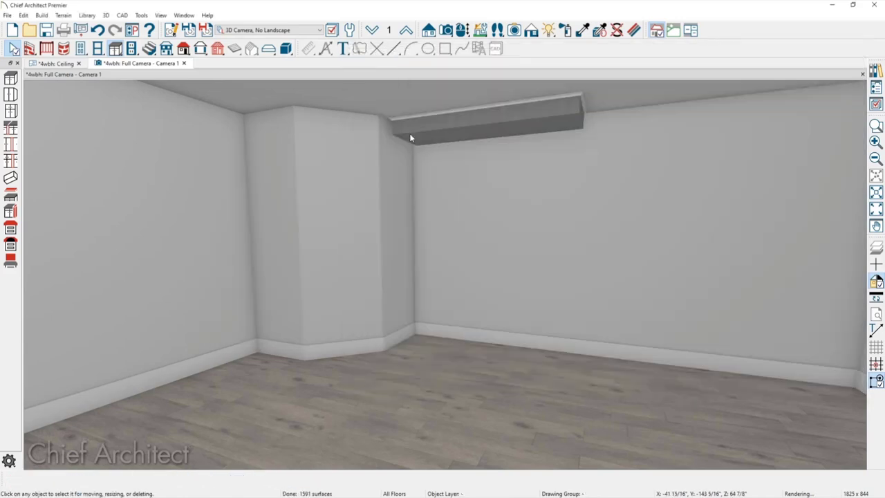
# Step: Adjust the end of the soffit that meets the angled closet, stretching it against the closet wall
pyautogui.scroll(3, 402, 128)
pyautogui.scroll(5, 384, 121)
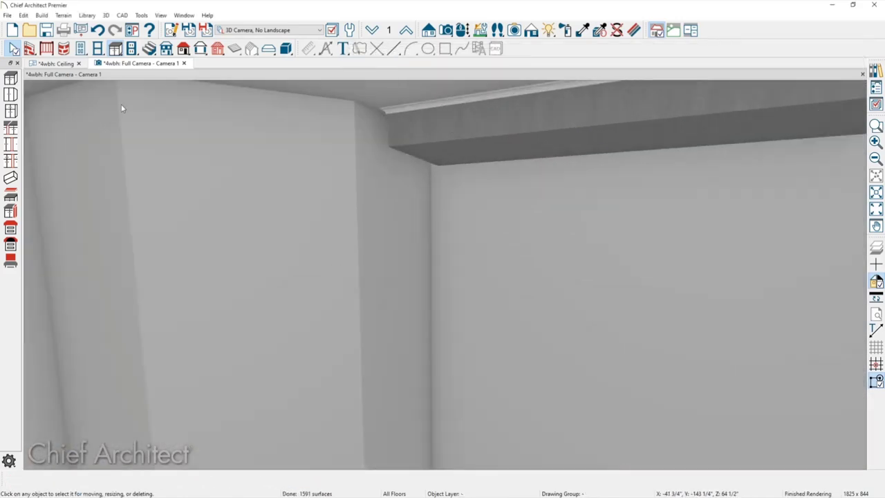
pyautogui.click(428, 123)
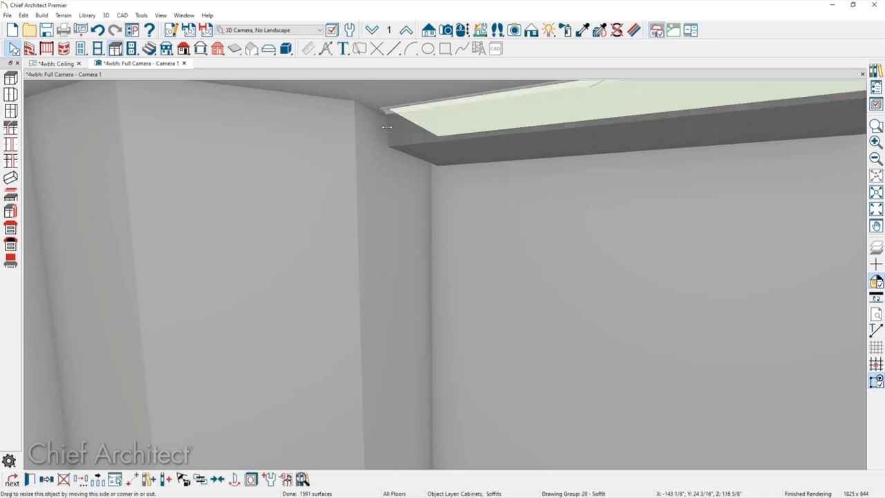
pyautogui.moveTo(361, 127); pyautogui.dragTo(417, 169)
pyautogui.press('Escape')
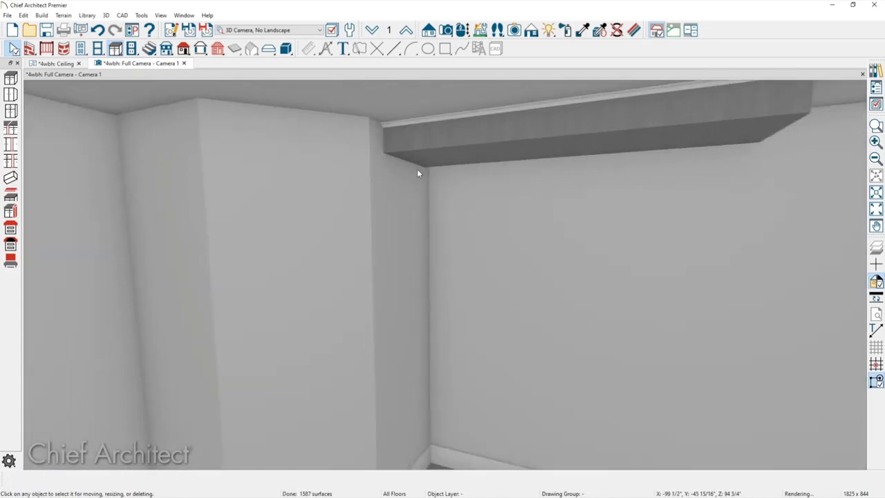
pyautogui.moveTo(417, 169); pyautogui.dragTo(397, 164, button='middle')
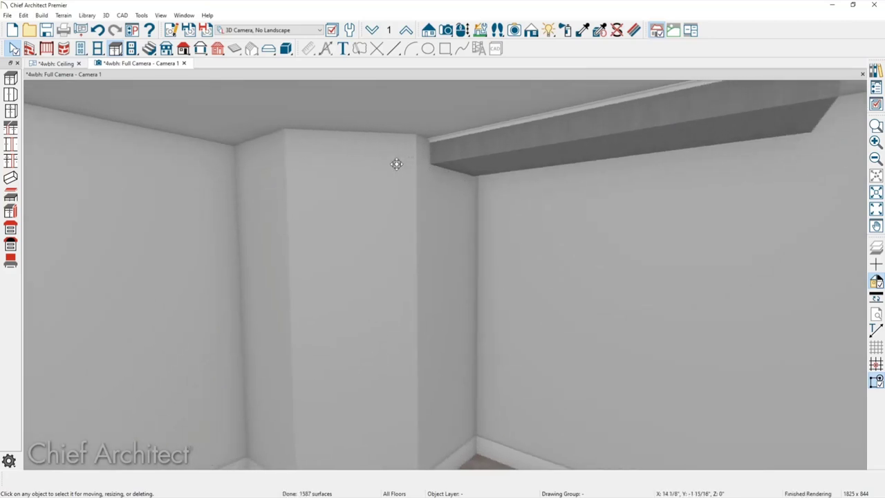